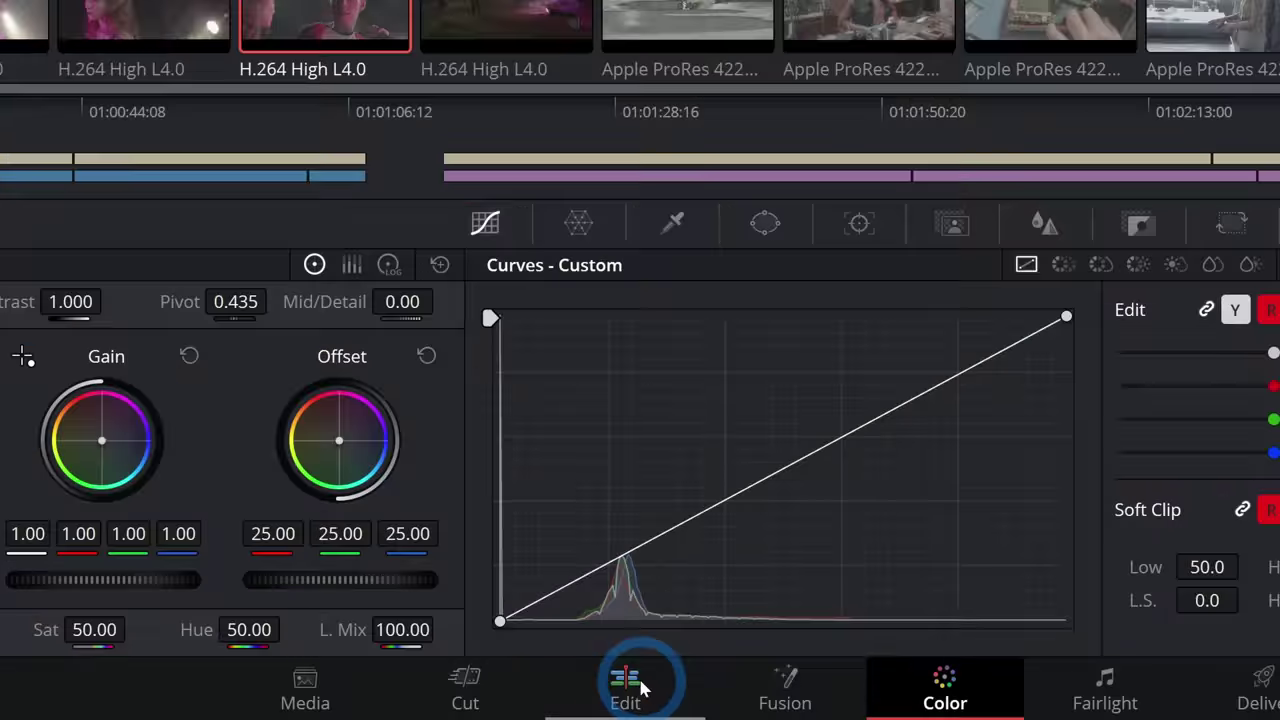
- Look at the timeline on the Edit page and review several clips on the Color page, ending on clip 03
{"action": "left_click", "coordinate": [562, 703]}
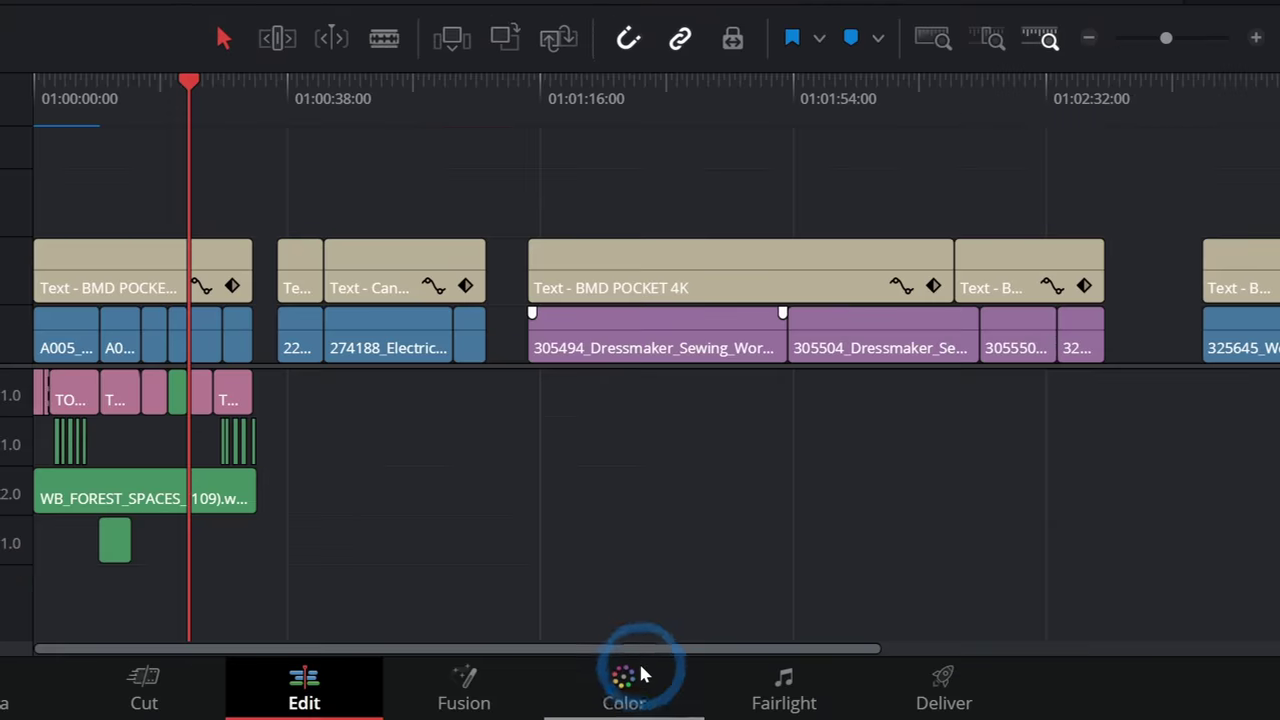
{"action": "left_click", "coordinate": [641, 690]}
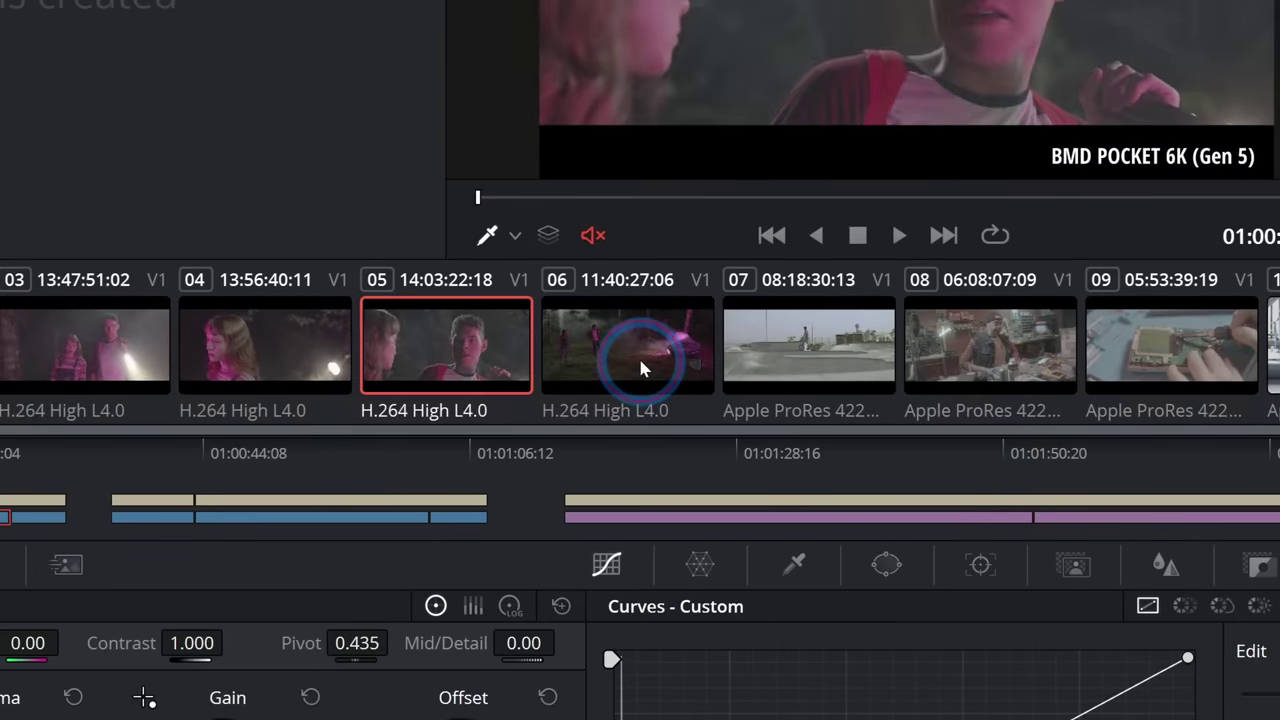
{"action": "left_click", "coordinate": [512, 373]}
{"action": "left_click", "coordinate": [643, 368]}
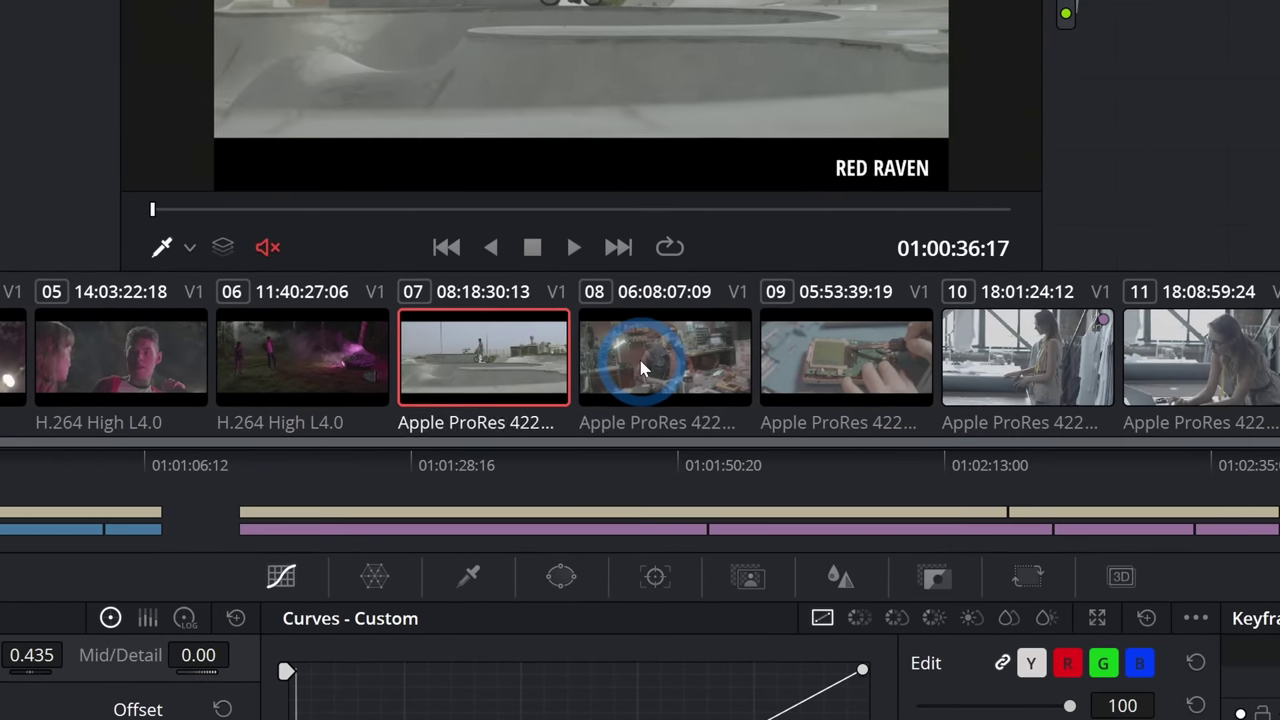
{"action": "left_click", "coordinate": [833, 360]}
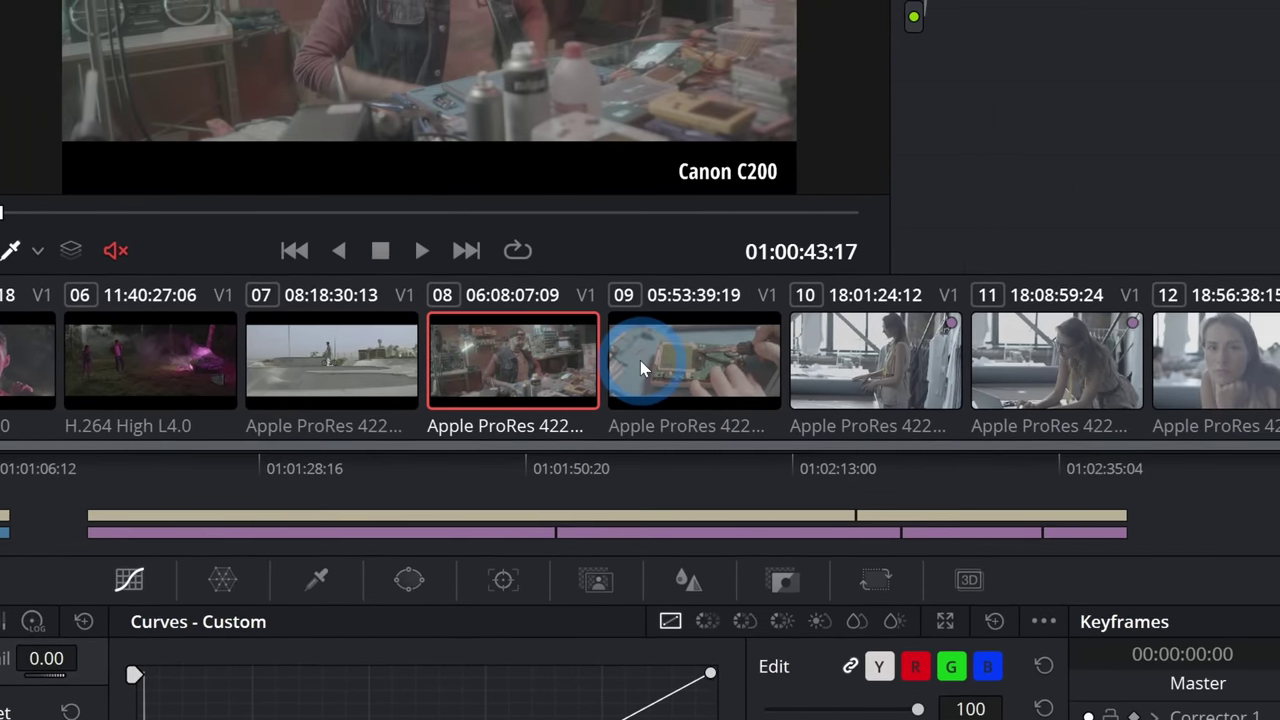
{"action": "left_click", "coordinate": [805, 362]}
{"action": "left_click", "coordinate": [664, 362]}
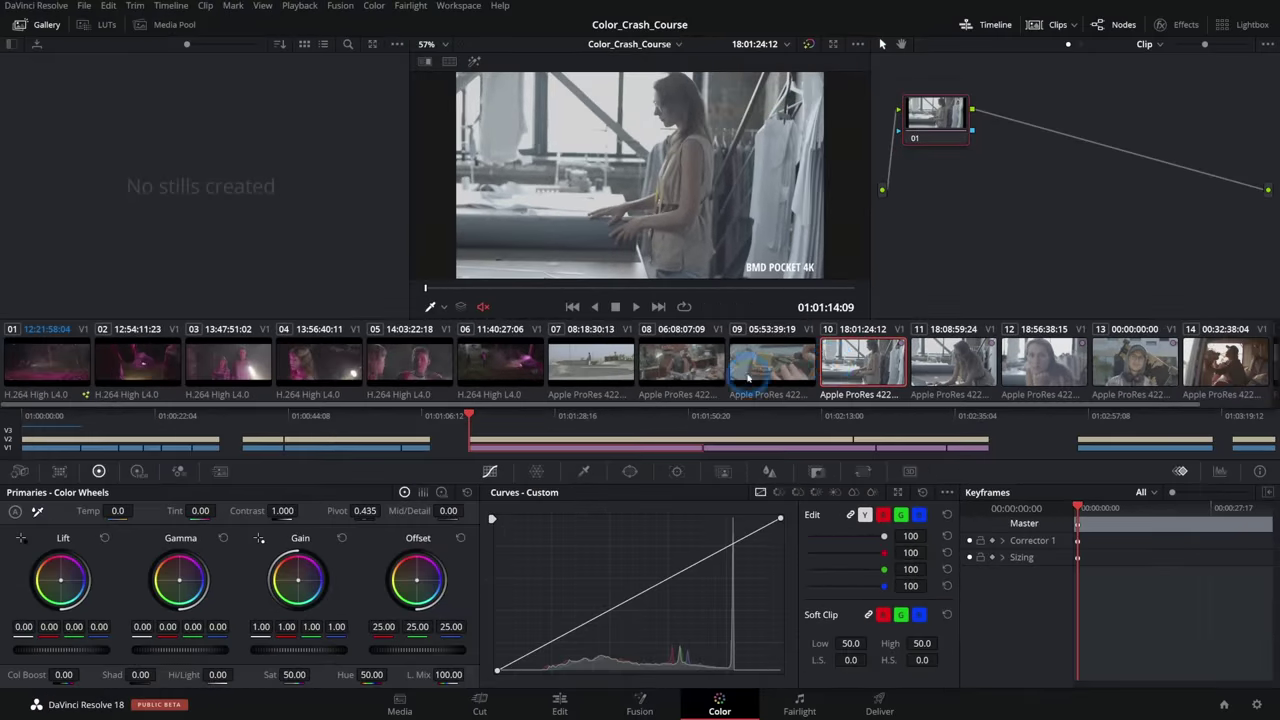
{"action": "left_click", "coordinate": [334, 368]}
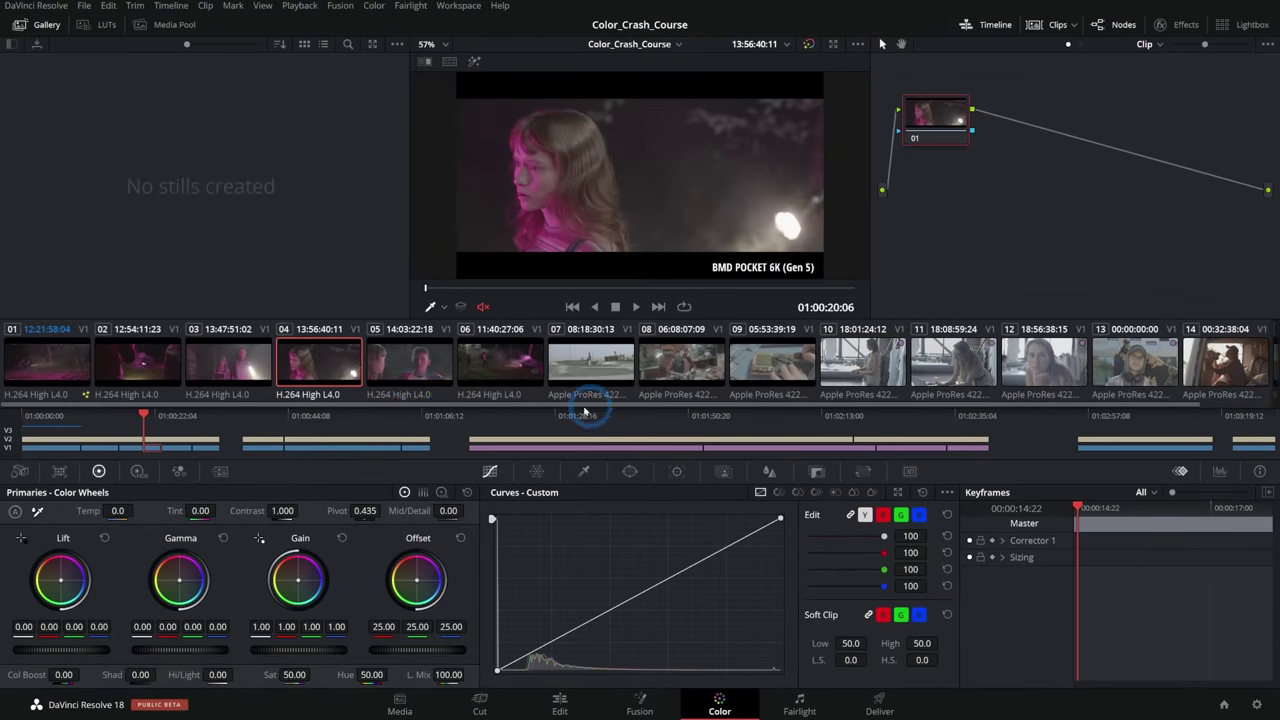
{"action": "left_click", "coordinate": [245, 372]}
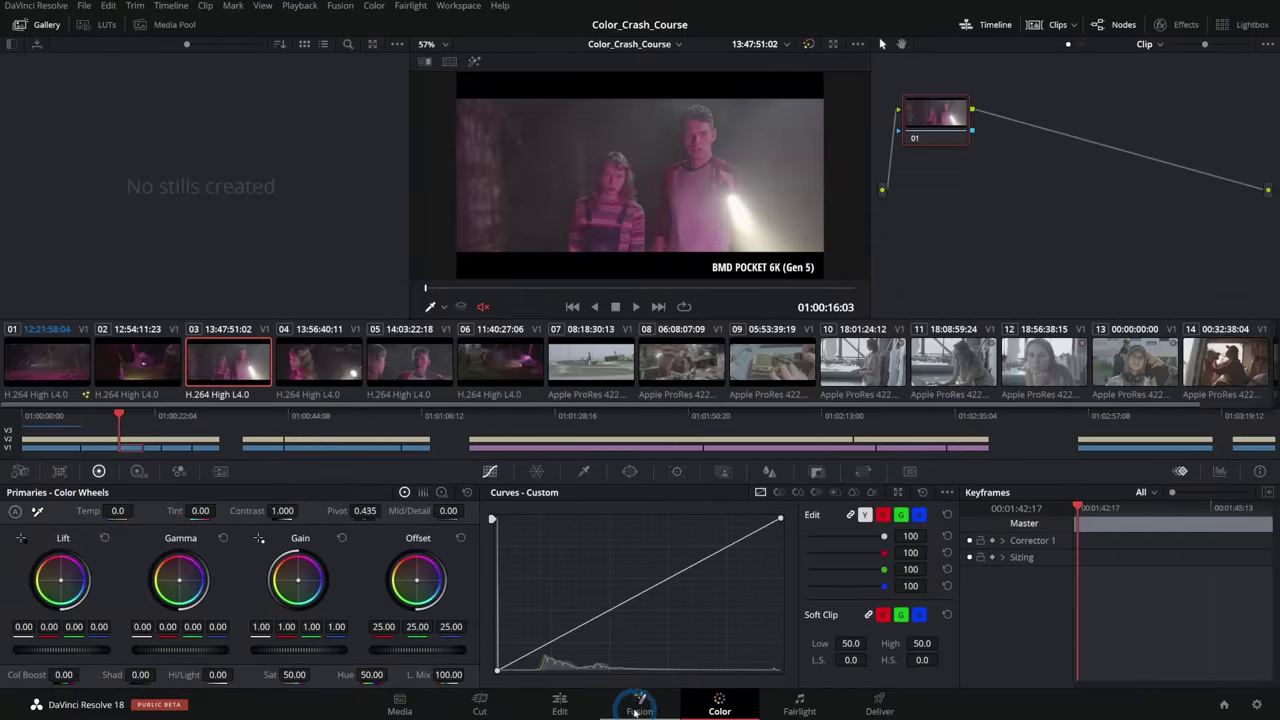
- Delete the title clips from track V2 on the Edit page and undo the deletion
{"action": "left_click", "coordinate": [559, 703]}
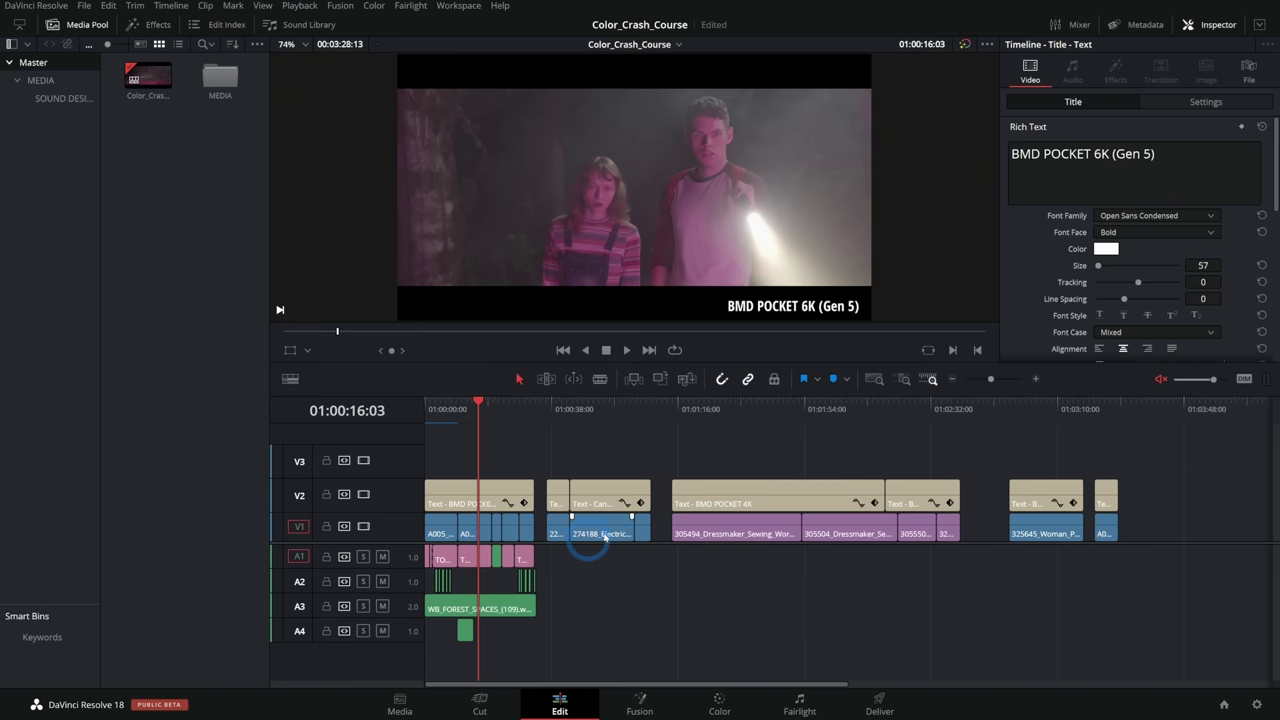
{"action": "key", "text": "Delete"}
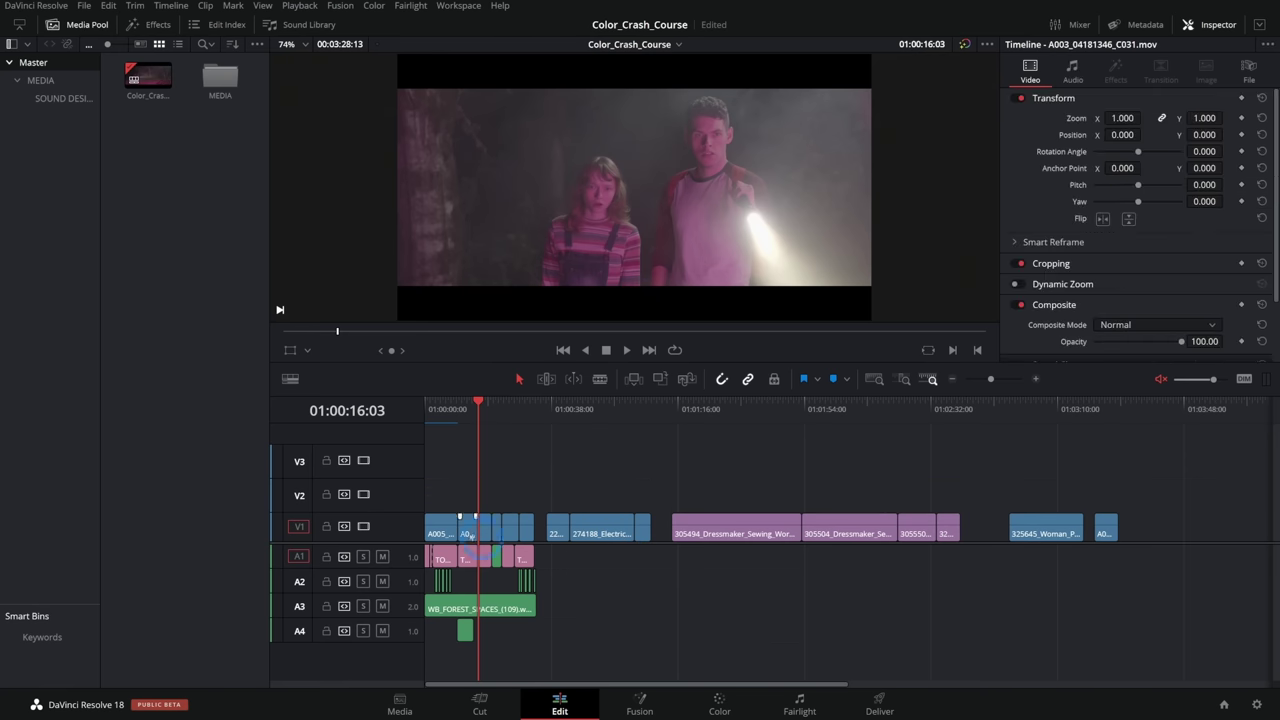
{"action": "key", "text": "ctrl+z"}
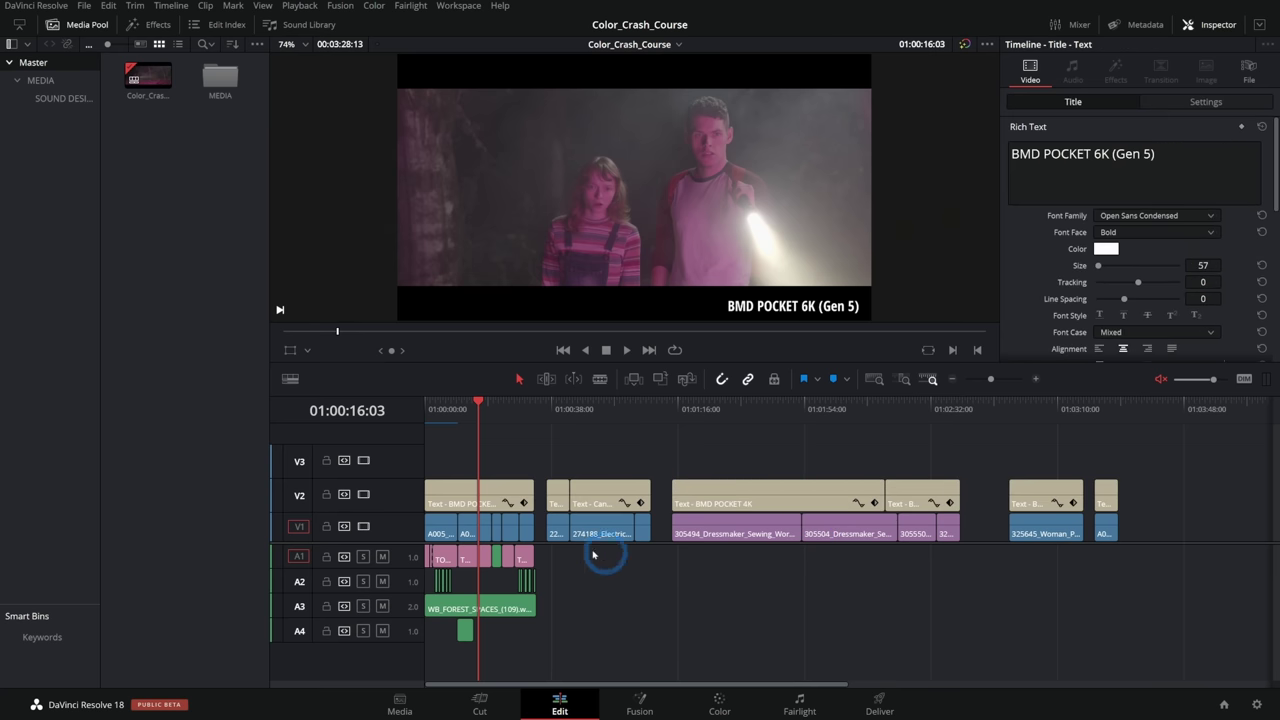
- Switch to the Color page and hide its mini timeline
{"action": "key", "text": "shift+6"}
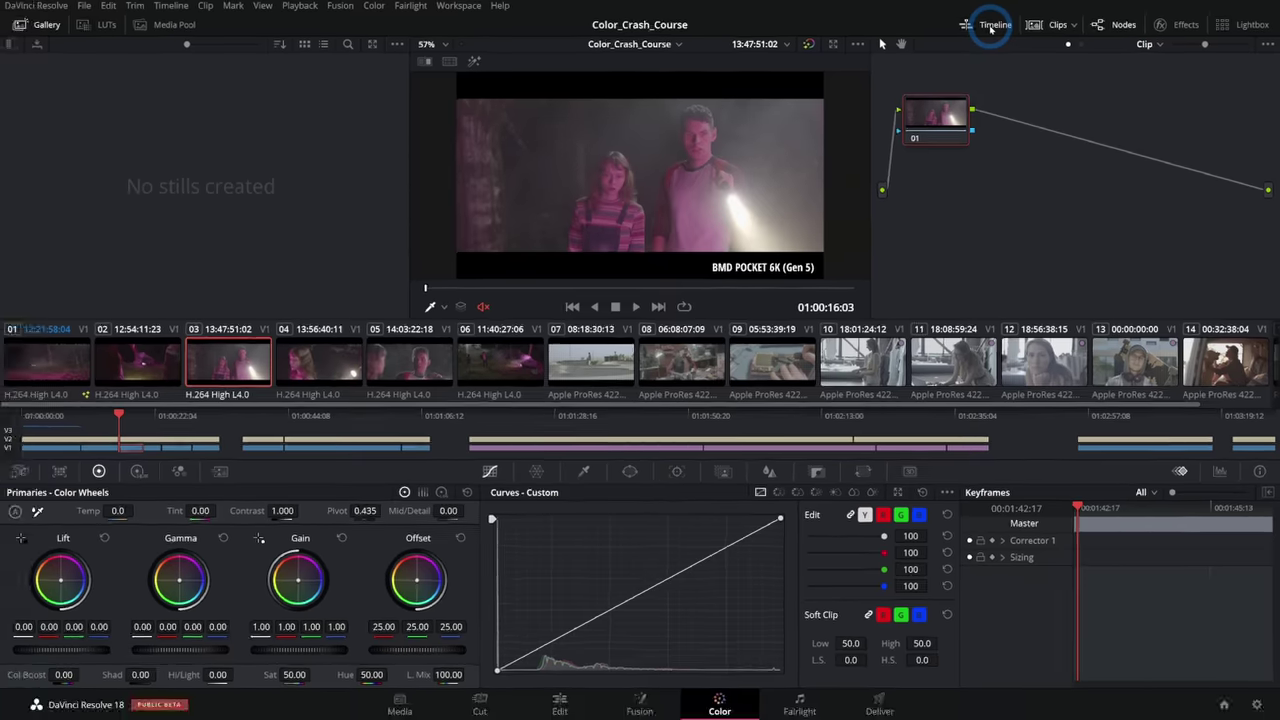
{"action": "left_click", "coordinate": [702, 50]}
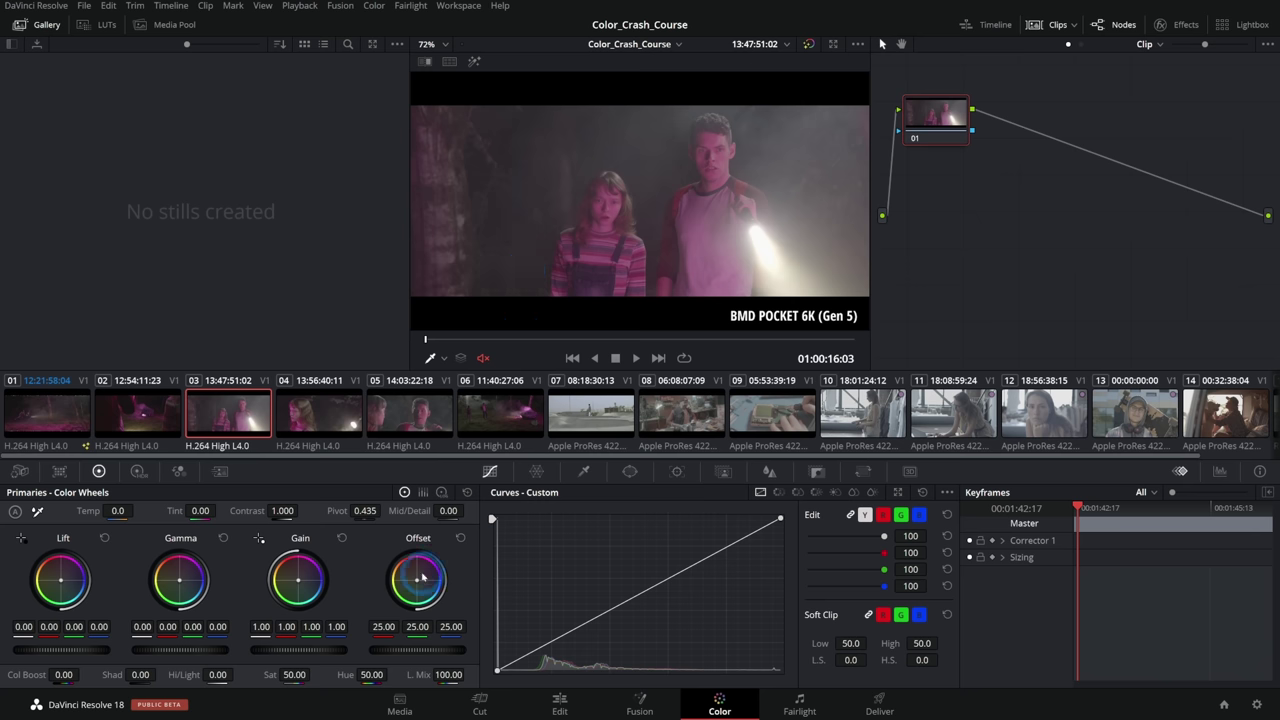
- Use Offset to tint clip 03 blue (about -5.20, 29.01, 69.45) and clip 05 red (about 93.28, 9.61, -24.09)
{"action": "left_click_drag", "start_coordinate": [418, 577], "coordinate": [651, 362]}
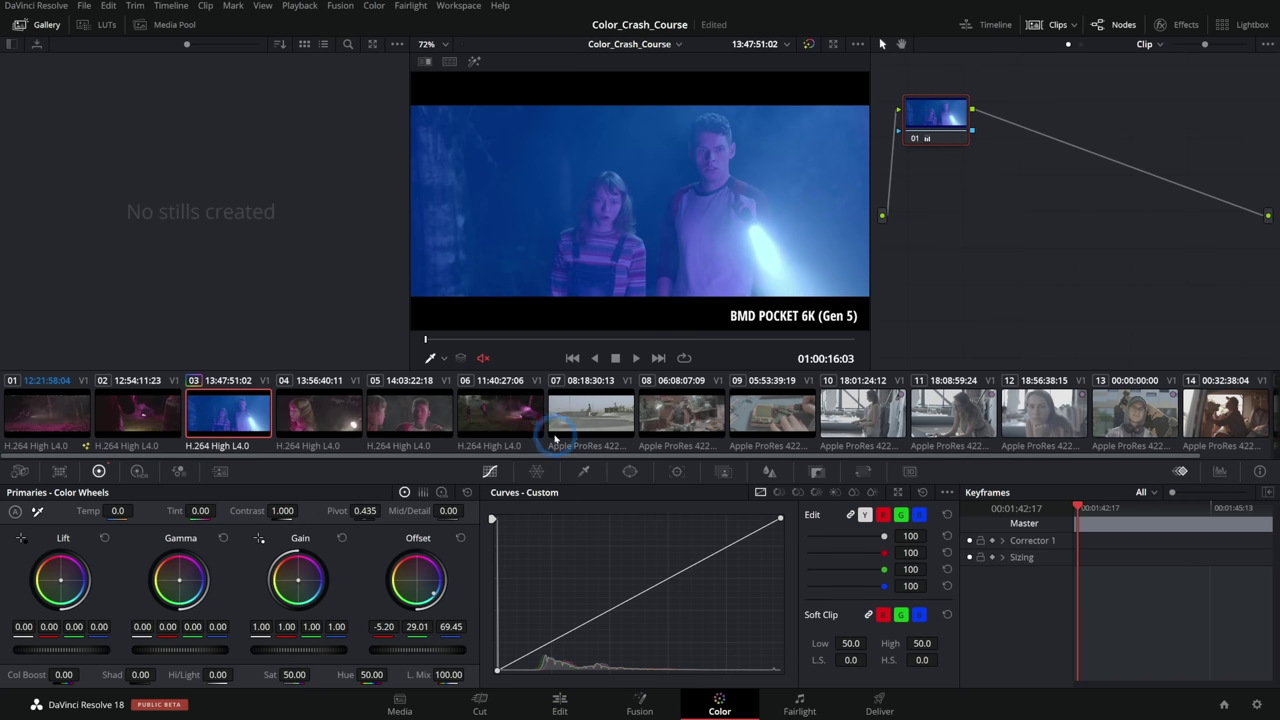
{"action": "left_click", "coordinate": [403, 428]}
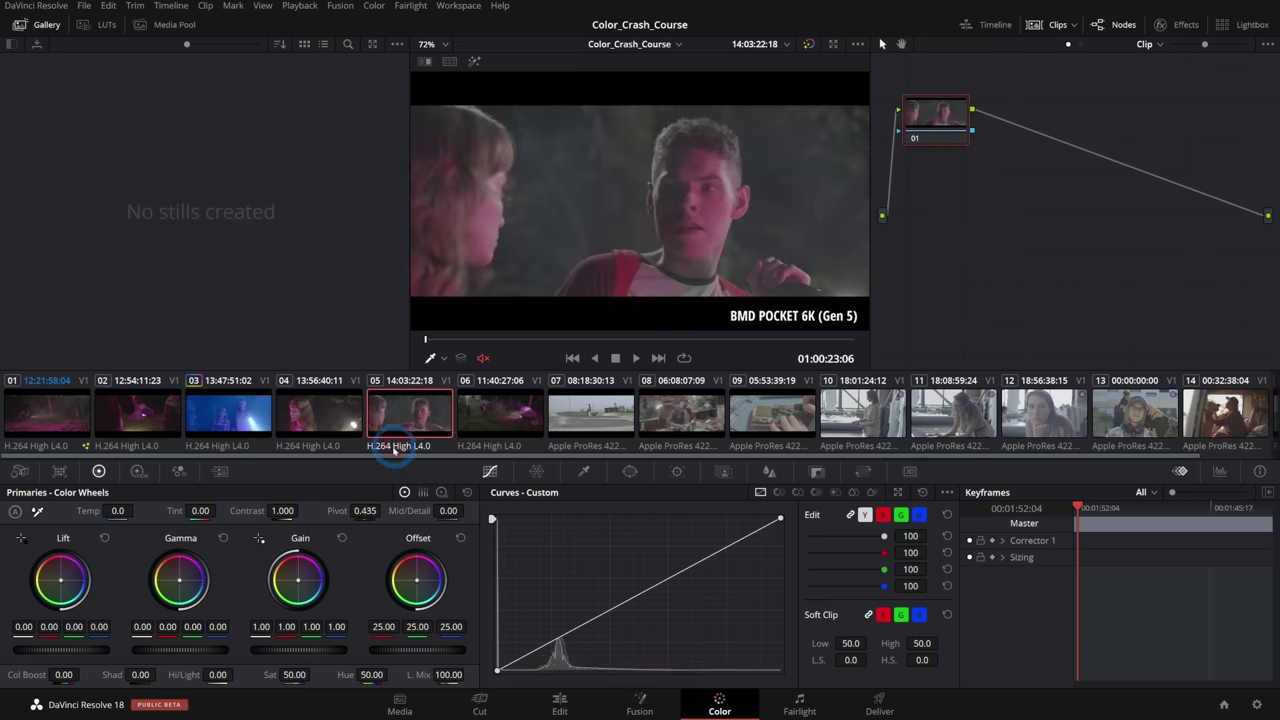
{"action": "left_click_drag", "start_coordinate": [598, 377], "coordinate": [234, 281]}
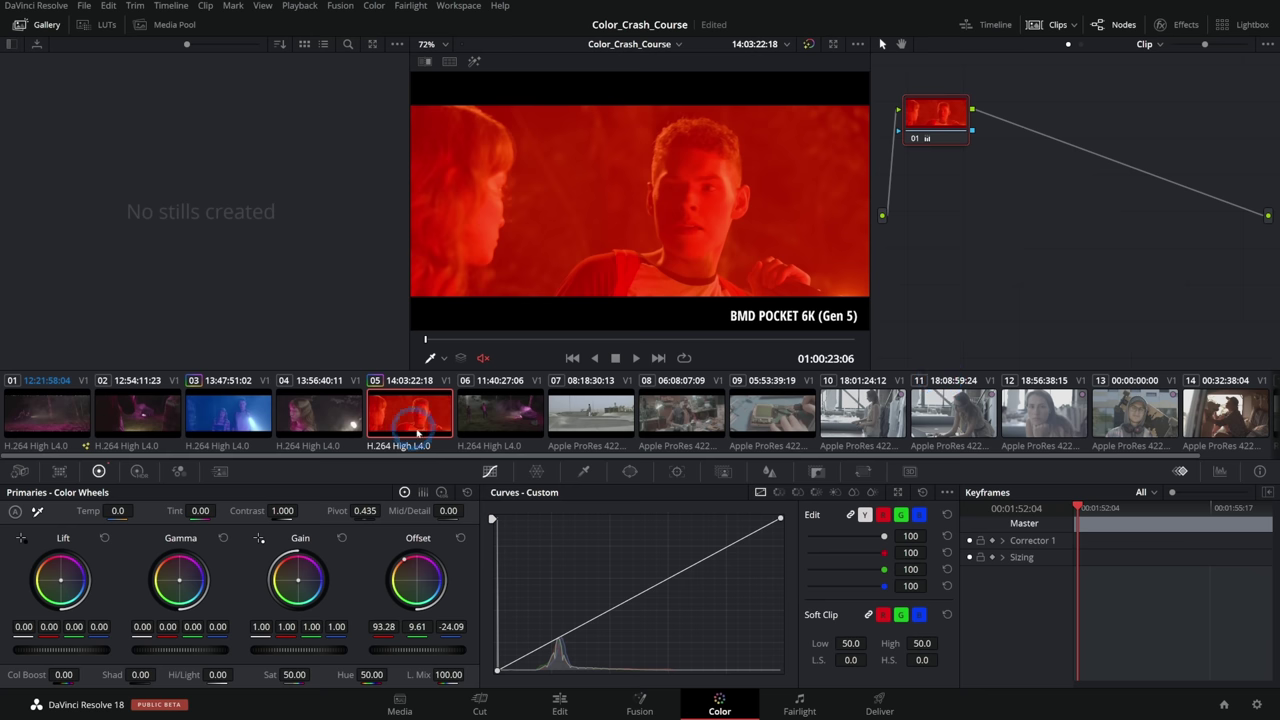
- Add a control point near the middle of clip 06's custom curve
{"action": "left_click", "coordinate": [505, 422]}
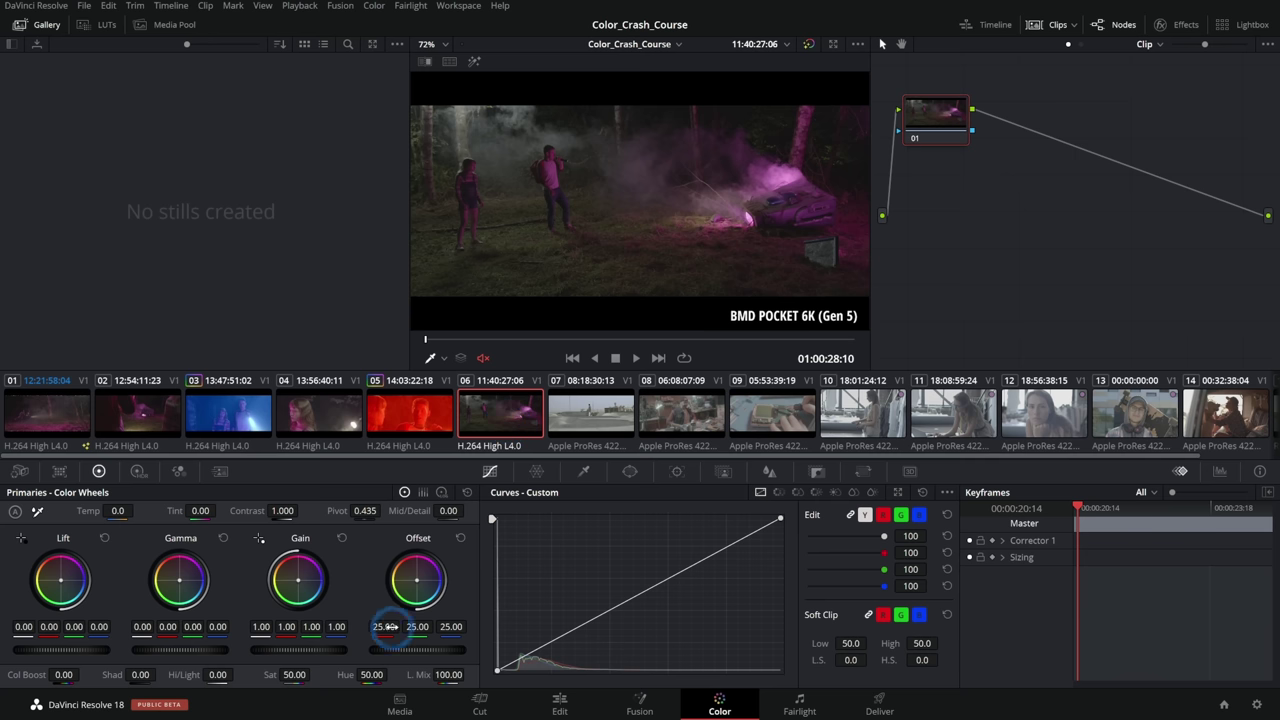
{"action": "mouse_move", "coordinate": [637, 595]}
{"action": "left_mouse_down"}
{"action": "mouse_move", "coordinate": [629, 559]}
{"action": "mouse_move", "coordinate": [630, 596]}
{"action": "left_mouse_up"}
{"action": "left_click", "coordinate": [679, 573]}
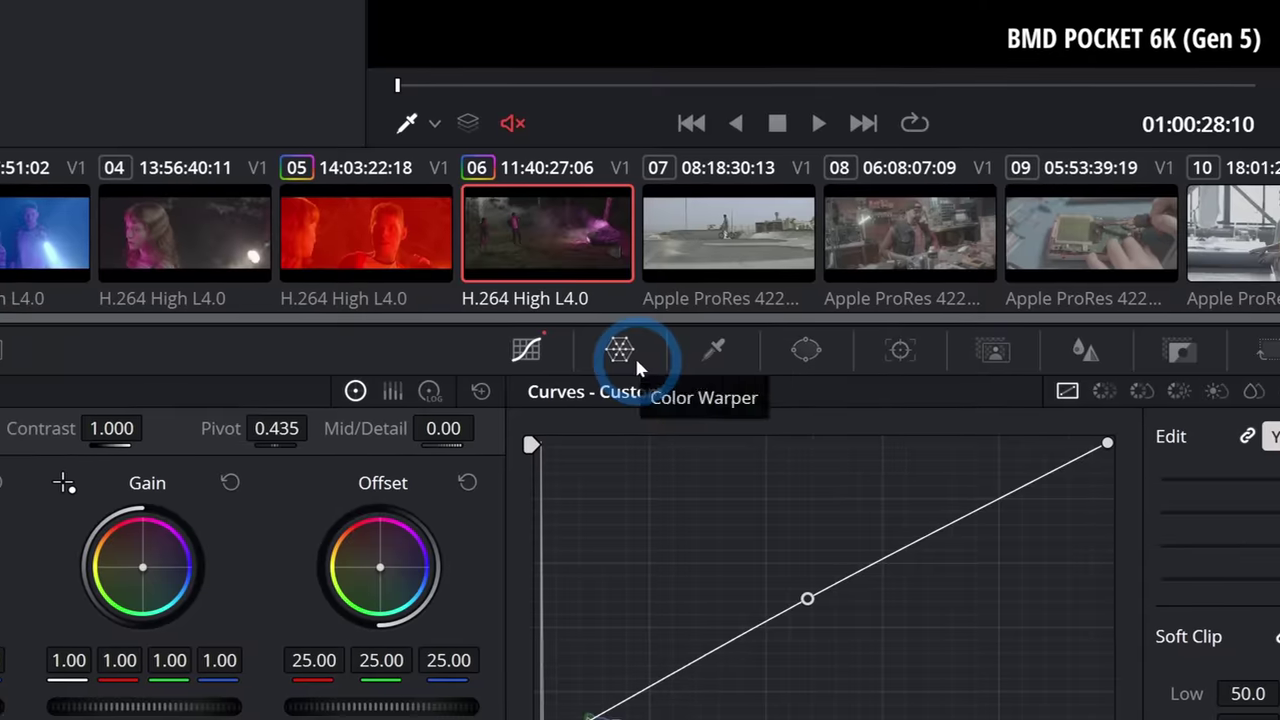
- Look through the grading palettes next to Curves, including Color Warper, Qualifier, Window and Tracker
{"action": "left_click", "coordinate": [556, 362]}
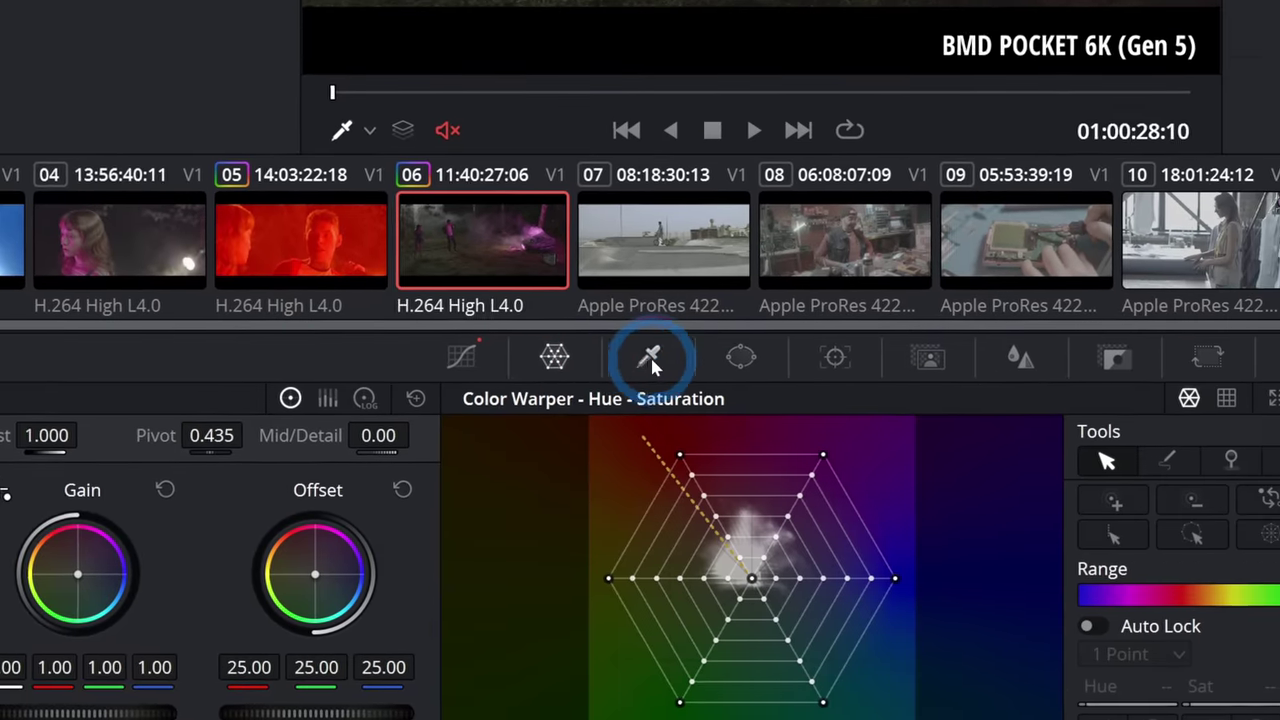
{"action": "left_click", "coordinate": [650, 355]}
{"action": "left_click", "coordinate": [741, 357]}
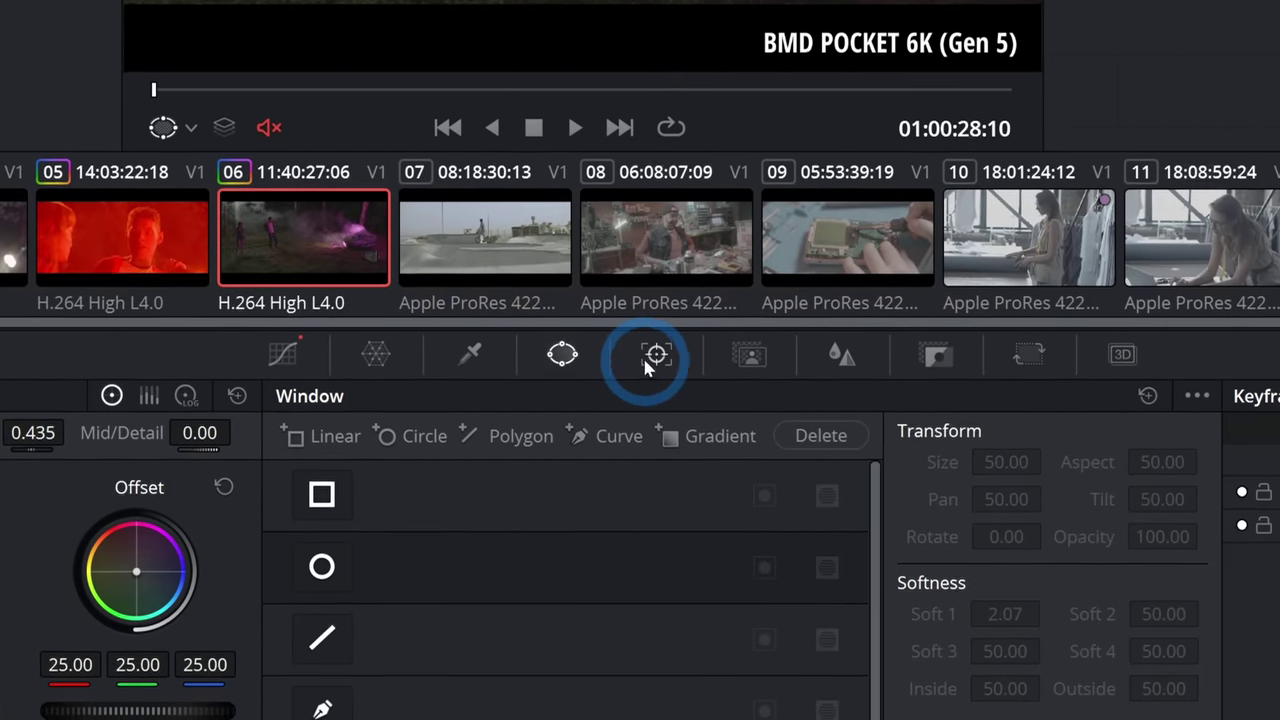
{"action": "left_click", "coordinate": [645, 358]}
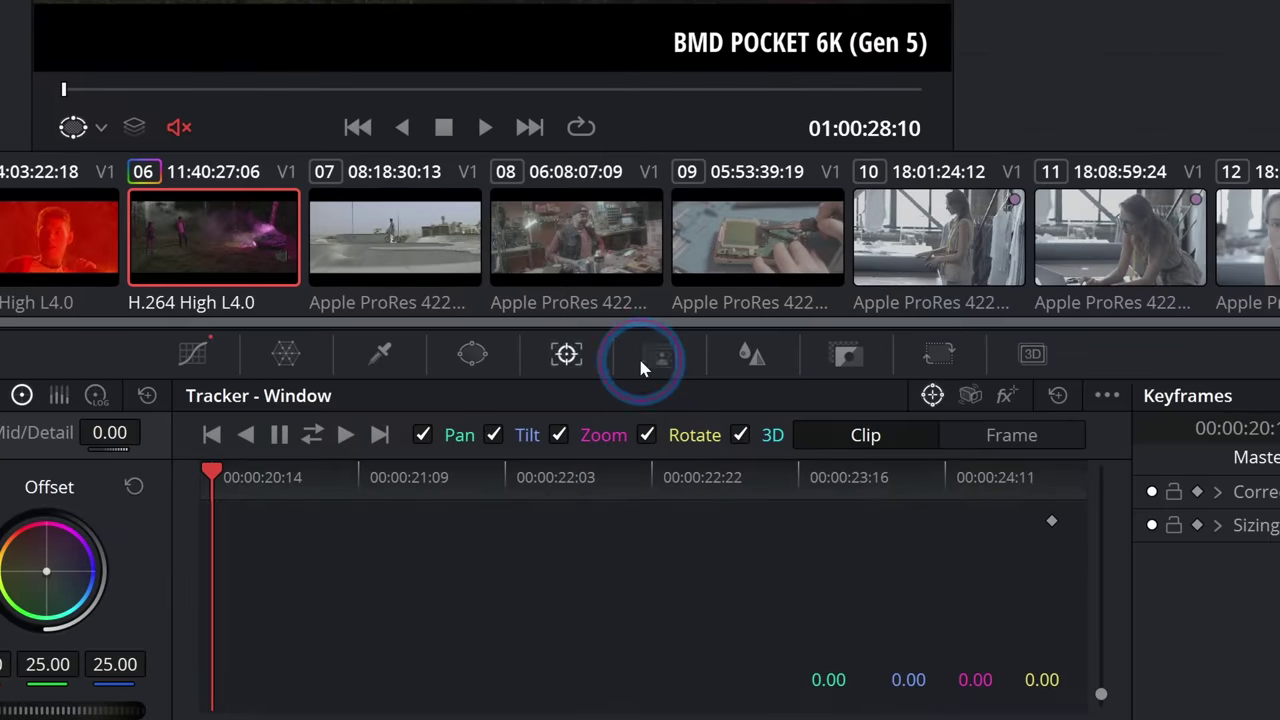
{"action": "left_click", "coordinate": [739, 357]}
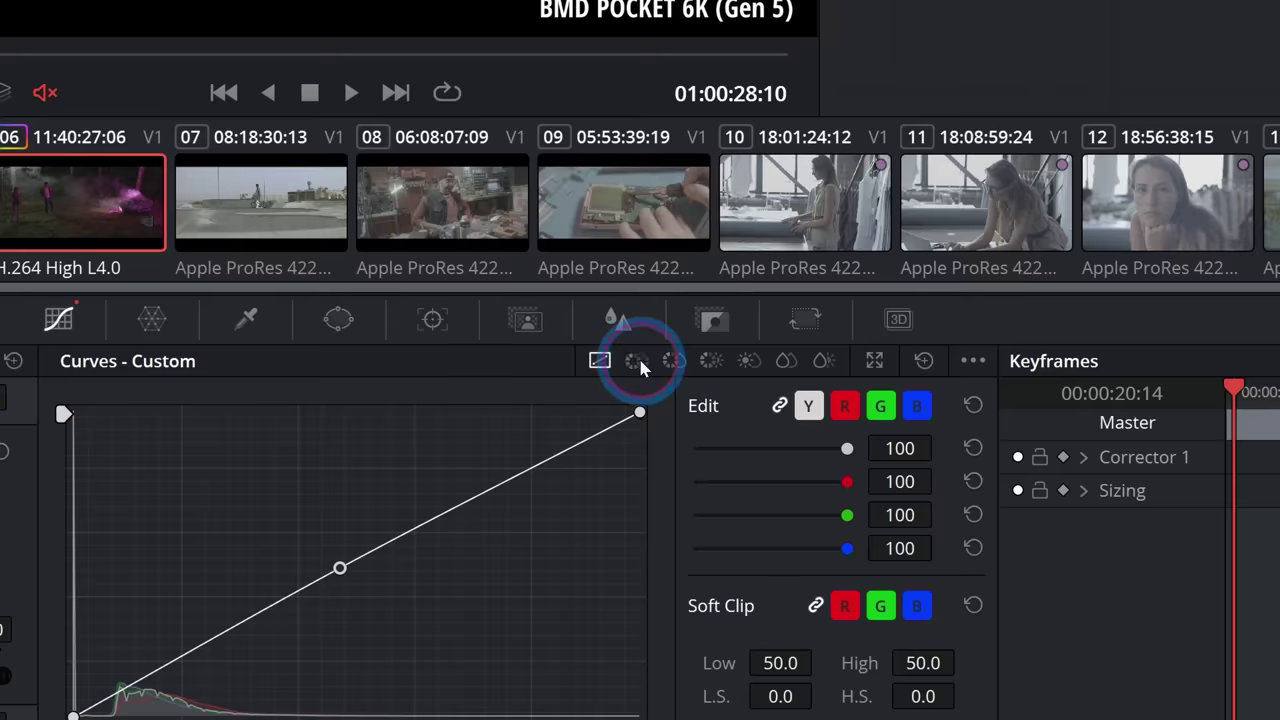
- Look through the curve types, including Hue Vs Hue, Hue Vs Lum and Sat Vs Sat, and return to Custom curves
{"action": "left_click", "coordinate": [638, 364]}
{"action": "left_click", "coordinate": [675, 364]}
{"action": "left_click", "coordinate": [711, 365]}
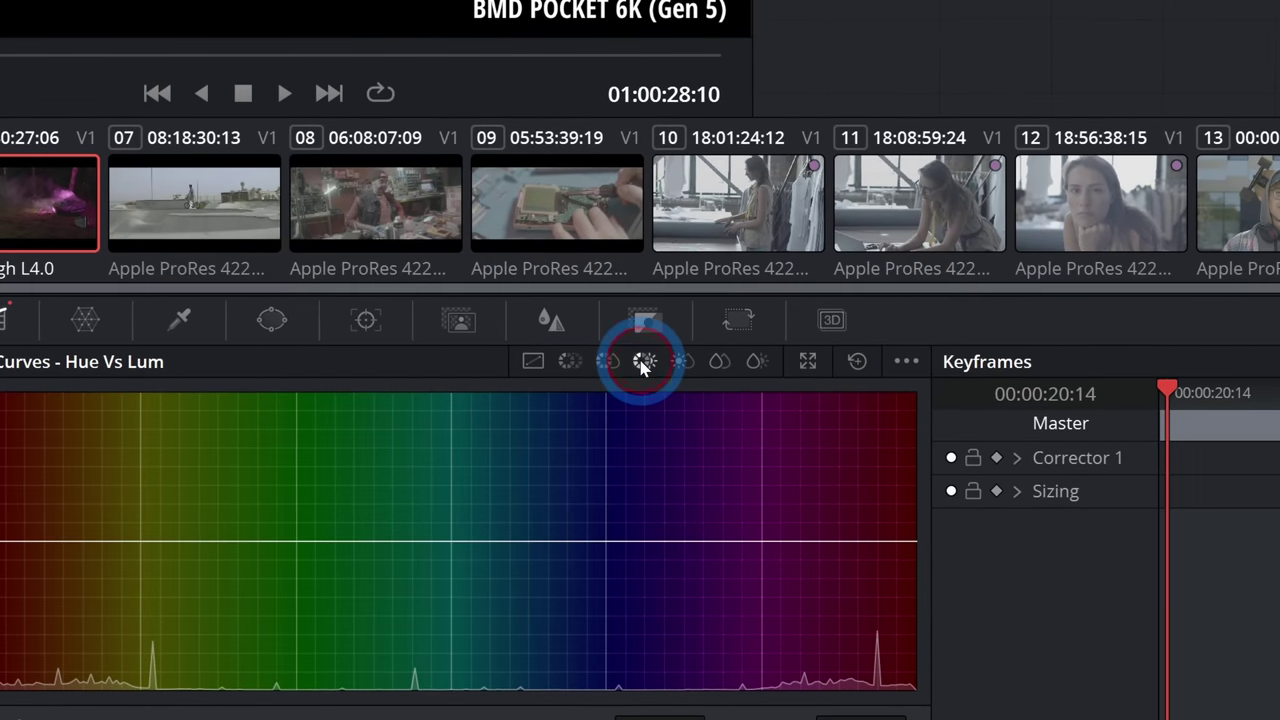
{"action": "left_click", "coordinate": [681, 361]}
{"action": "left_click", "coordinate": [719, 361]}
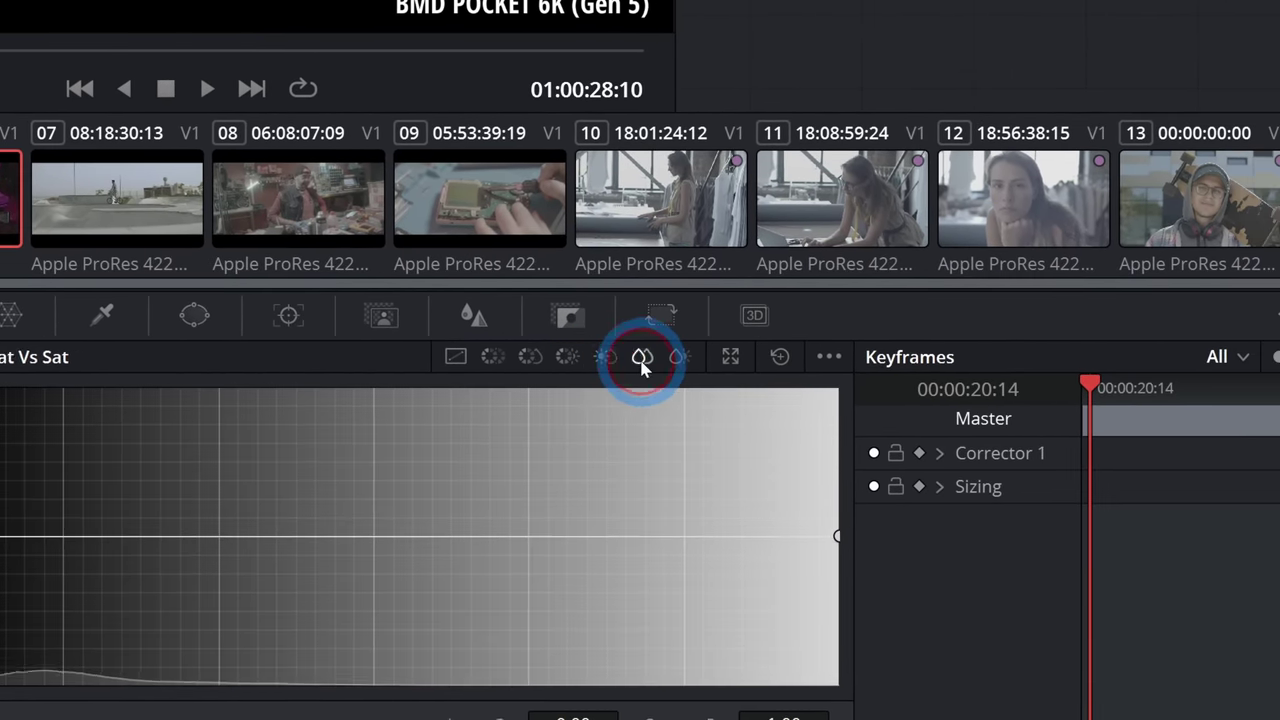
{"action": "left_click", "coordinate": [679, 357]}
{"action": "left_click", "coordinate": [456, 356]}
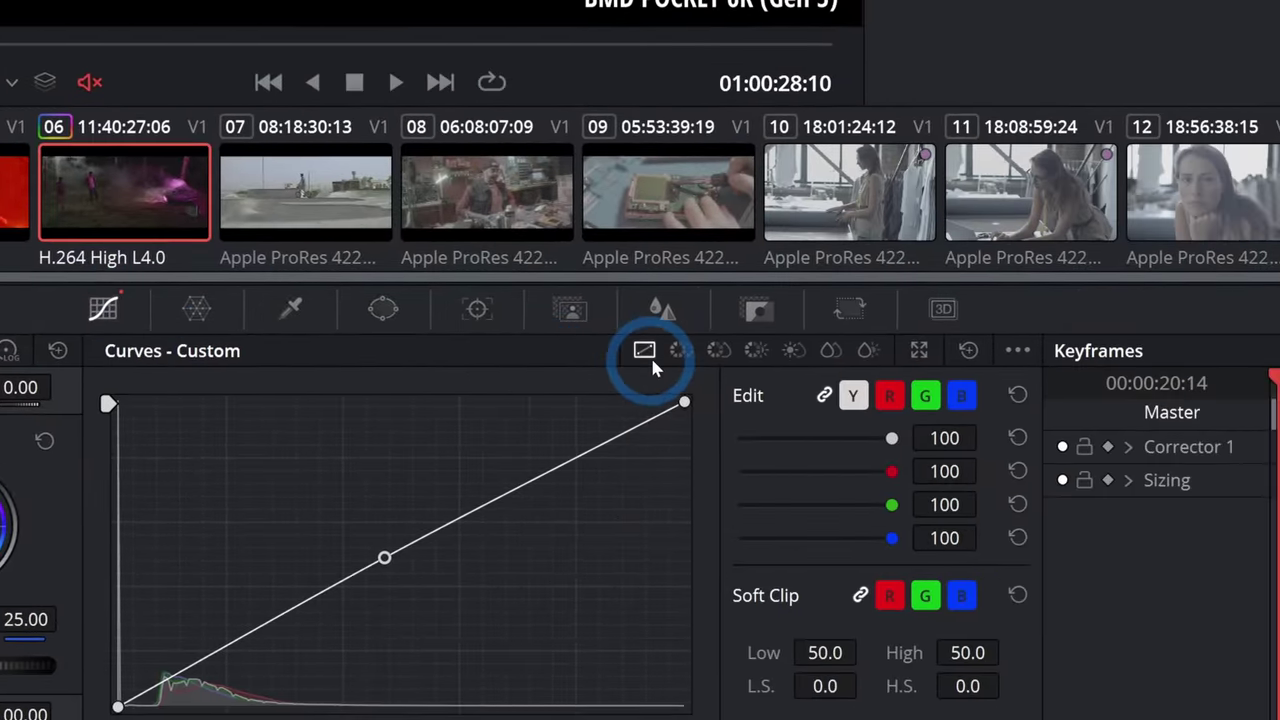
{"action": "left_click", "coordinate": [1212, 403]}
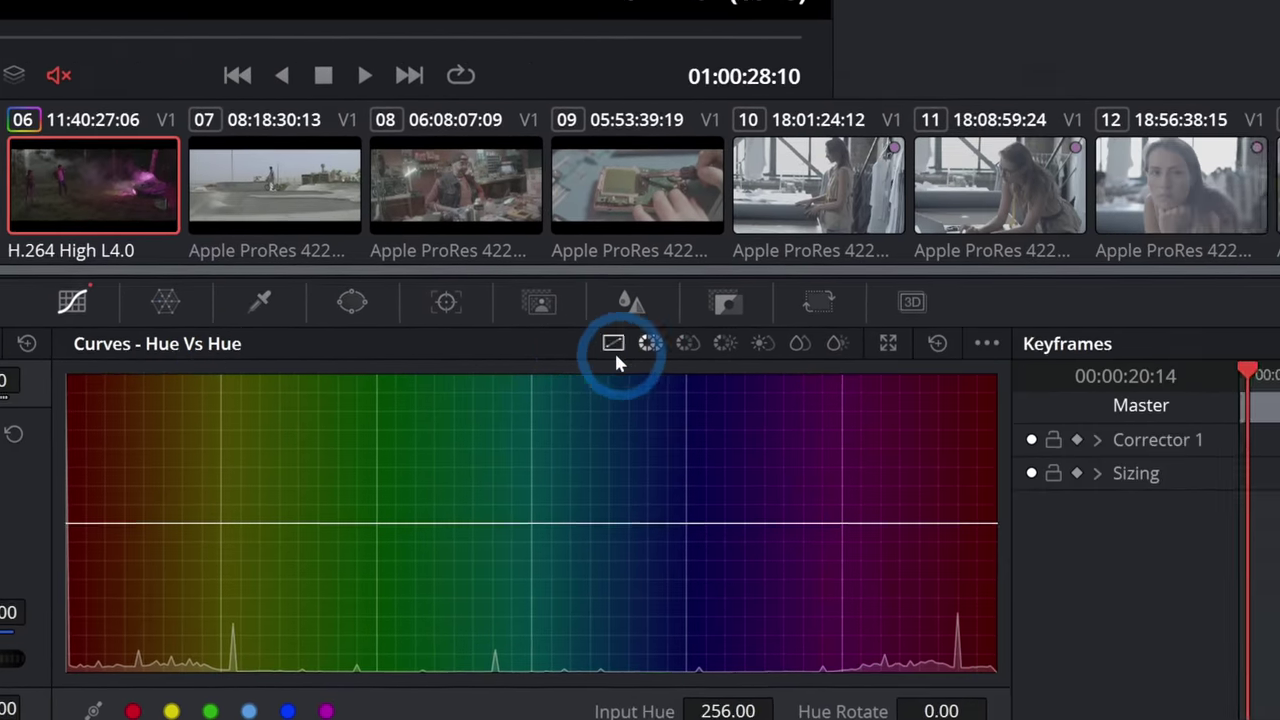
{"action": "left_click", "coordinate": [614, 347]}
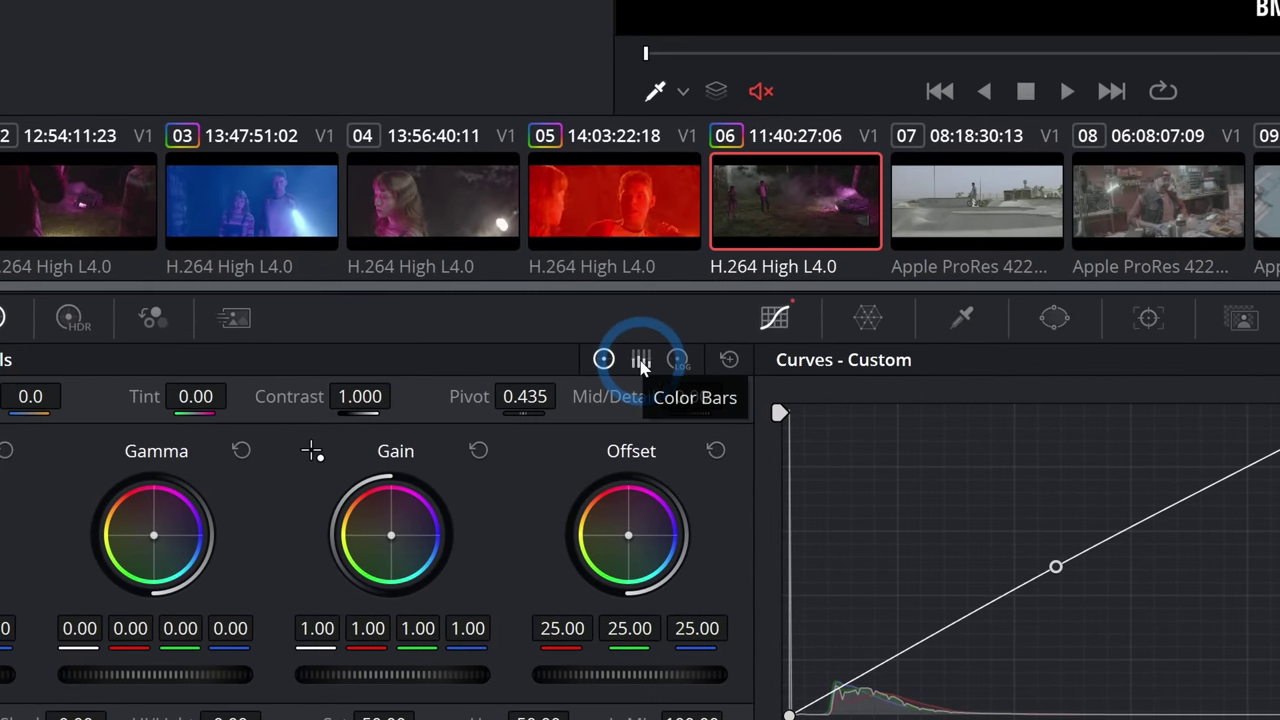
- View the Primaries as Color Bars and Log Wheels, restore Color Wheels, and show the Scopes in place of the Keyframes
{"action": "left_click", "coordinate": [636, 356]}
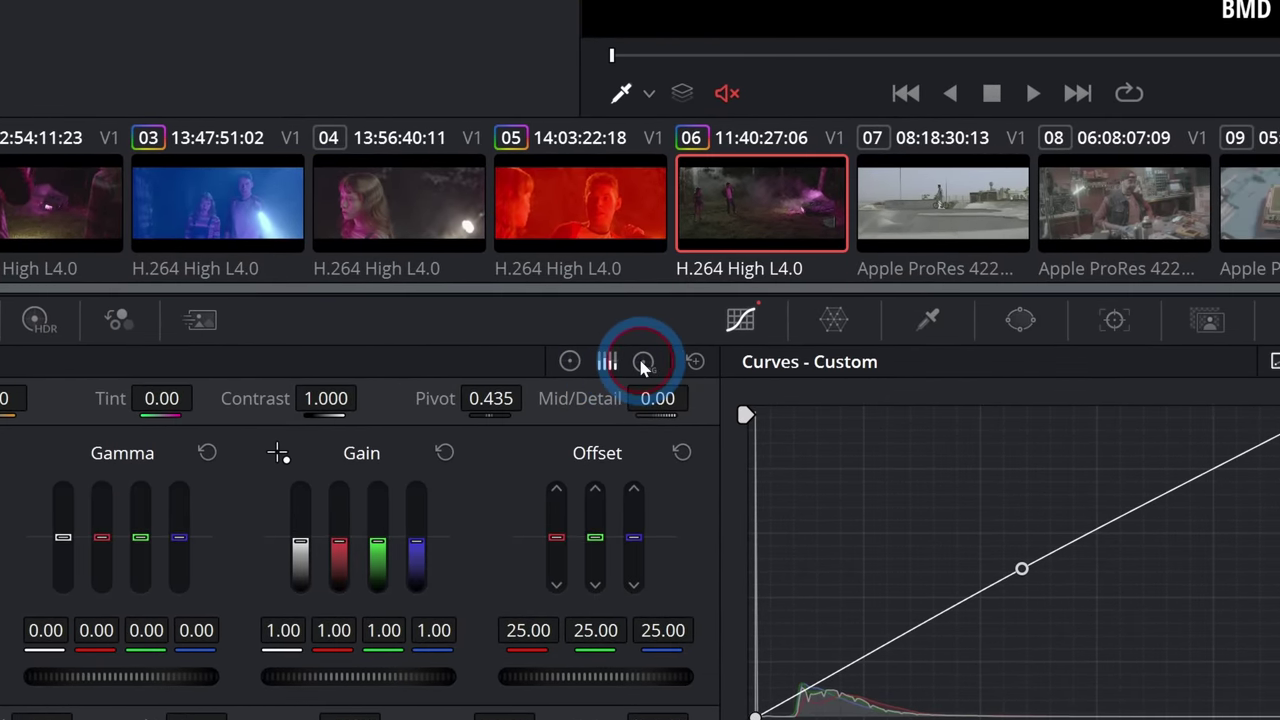
{"action": "left_click", "coordinate": [643, 363]}
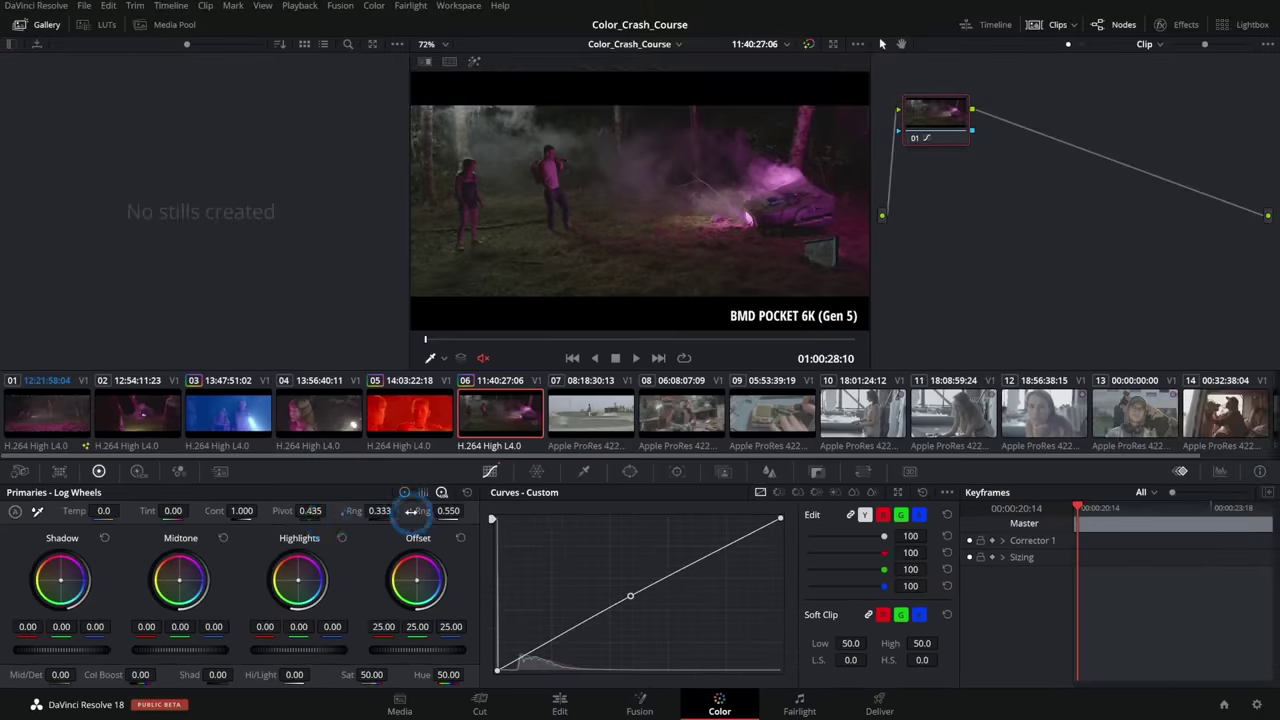
{"action": "left_click", "coordinate": [405, 492]}
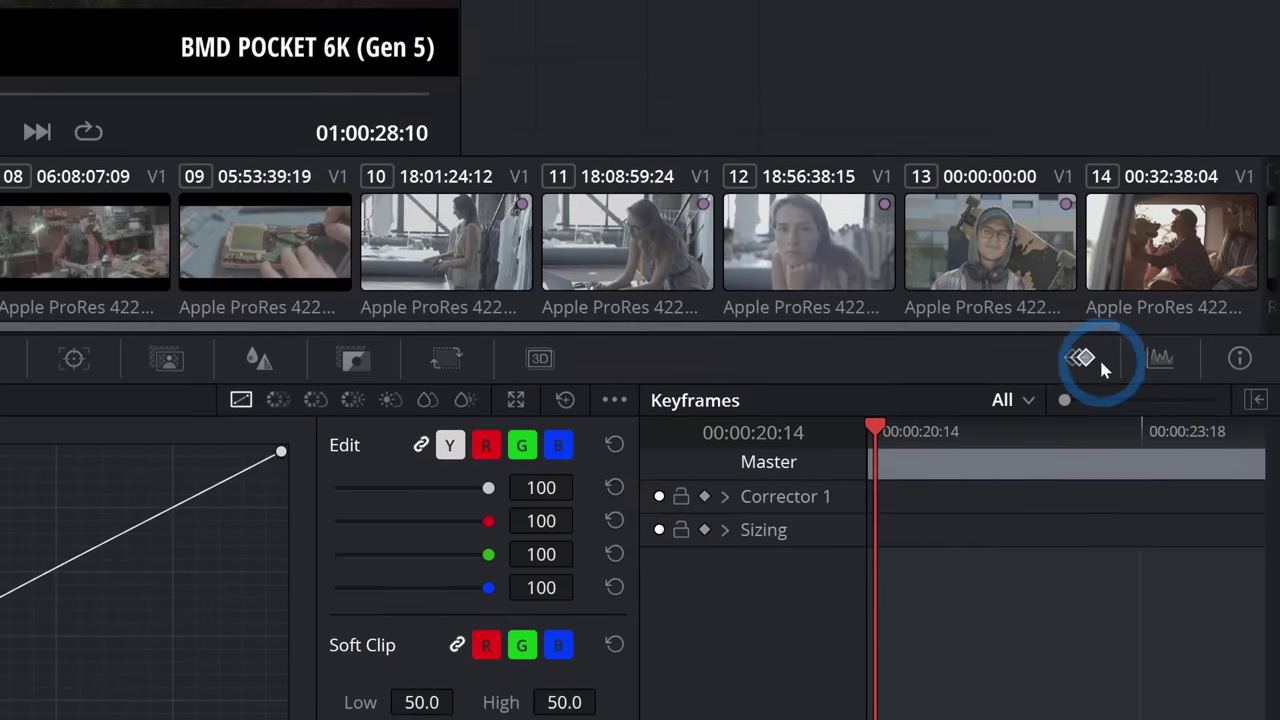
{"action": "left_click", "coordinate": [1149, 357]}
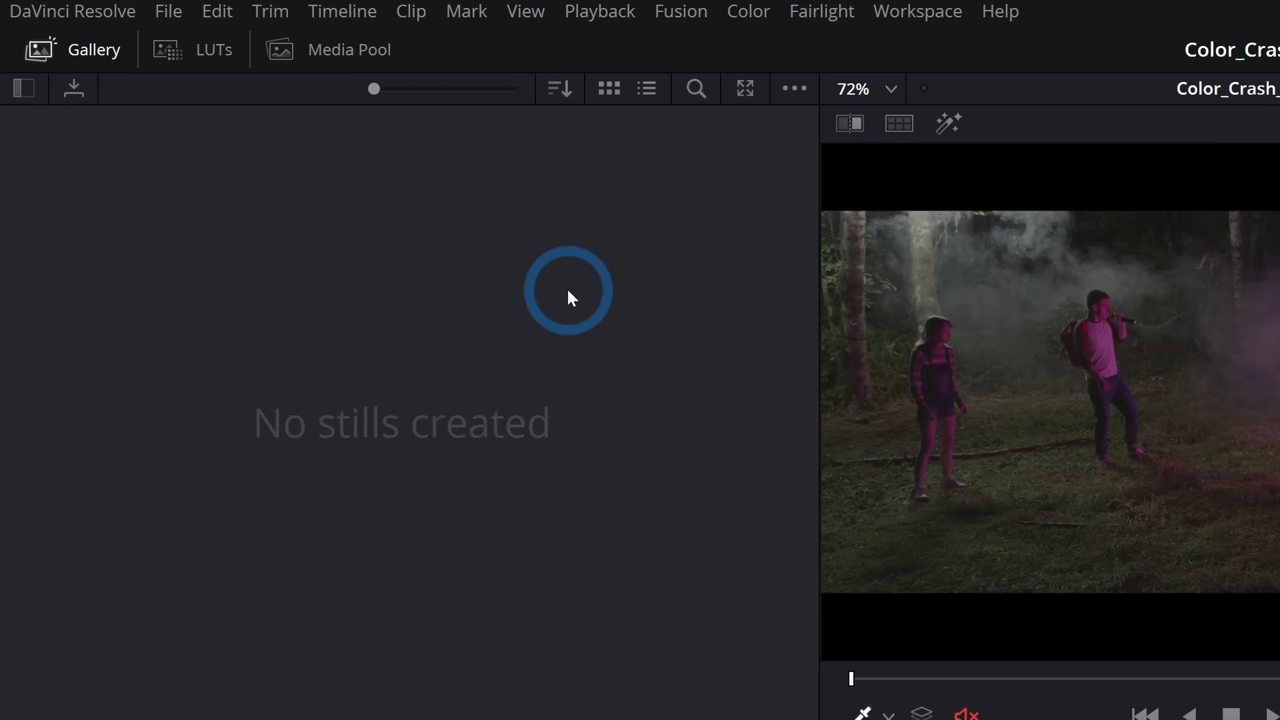
- Show the Blackmagic Design LUTs as a list and apply the last Blackmagic Pocket 6K Film LUT to clip 06
{"action": "left_click", "coordinate": [191, 50]}
{"action": "left_click", "coordinate": [129, 269]}
{"action": "left_click", "coordinate": [696, 88]}
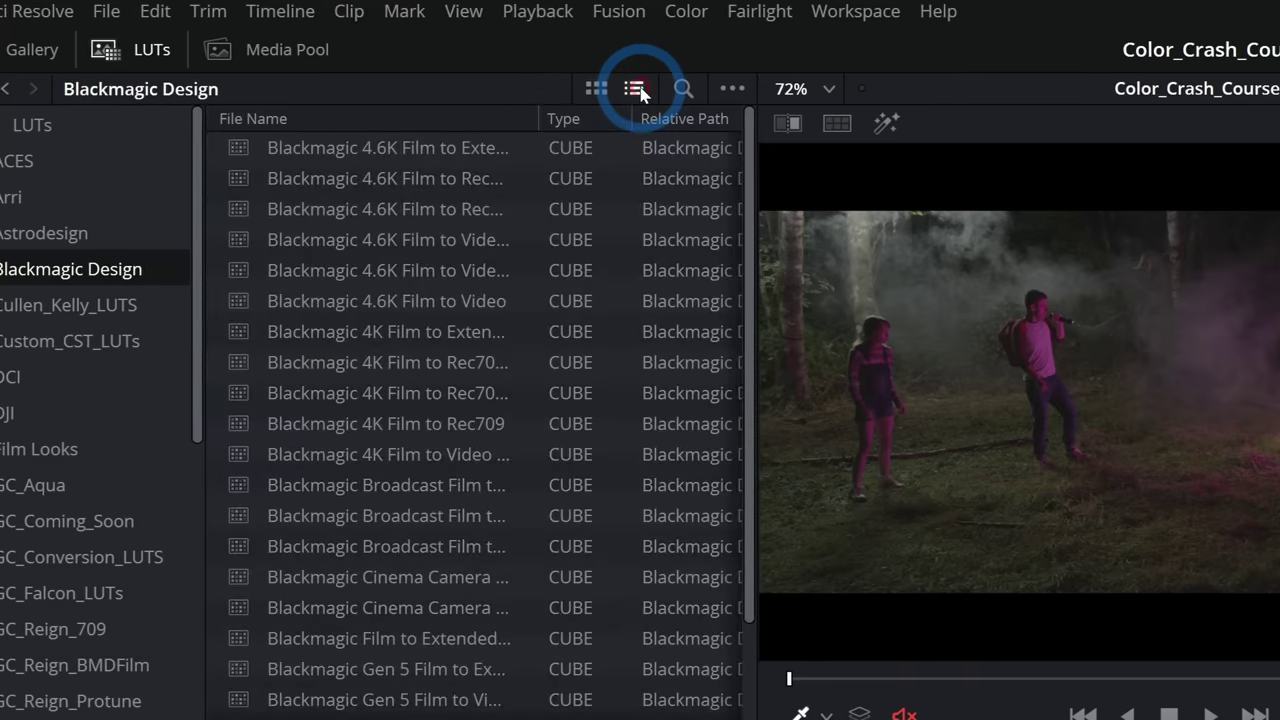
{"action": "scroll", "coordinate": [588, 231], "scroll_direction": "down", "scroll_amount": 2}
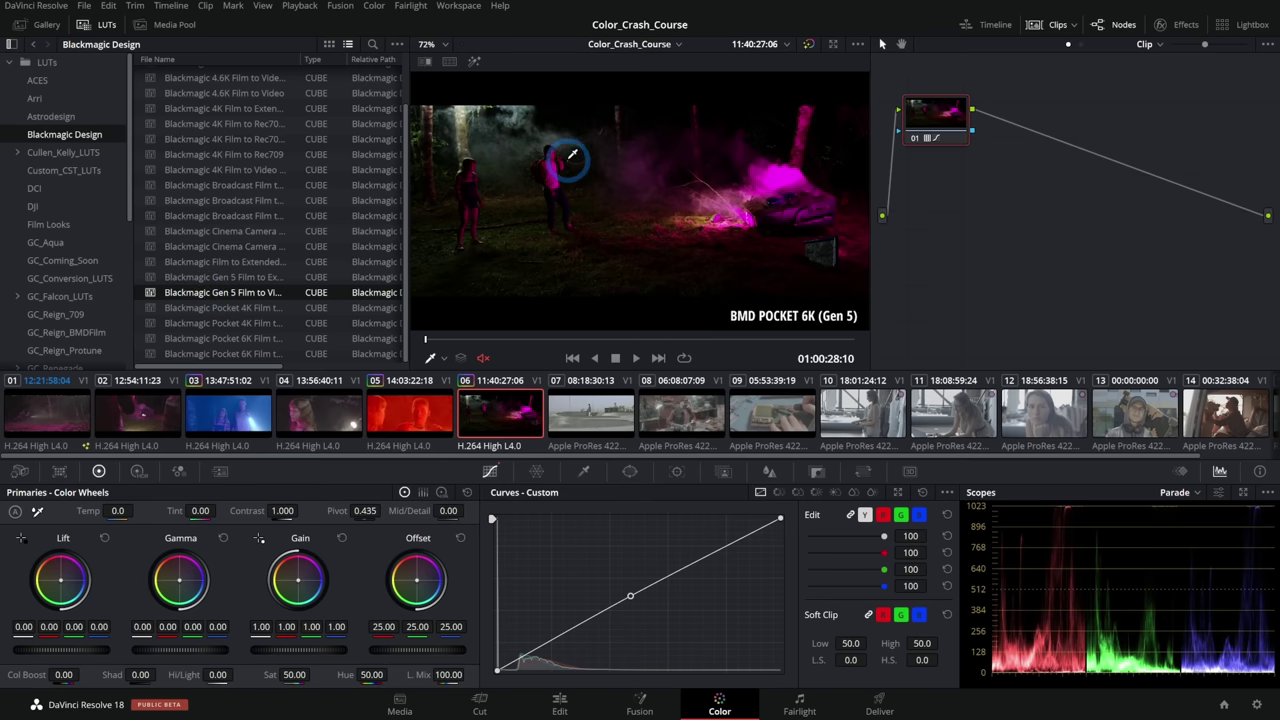
{"action": "left_click", "coordinate": [249, 354]}
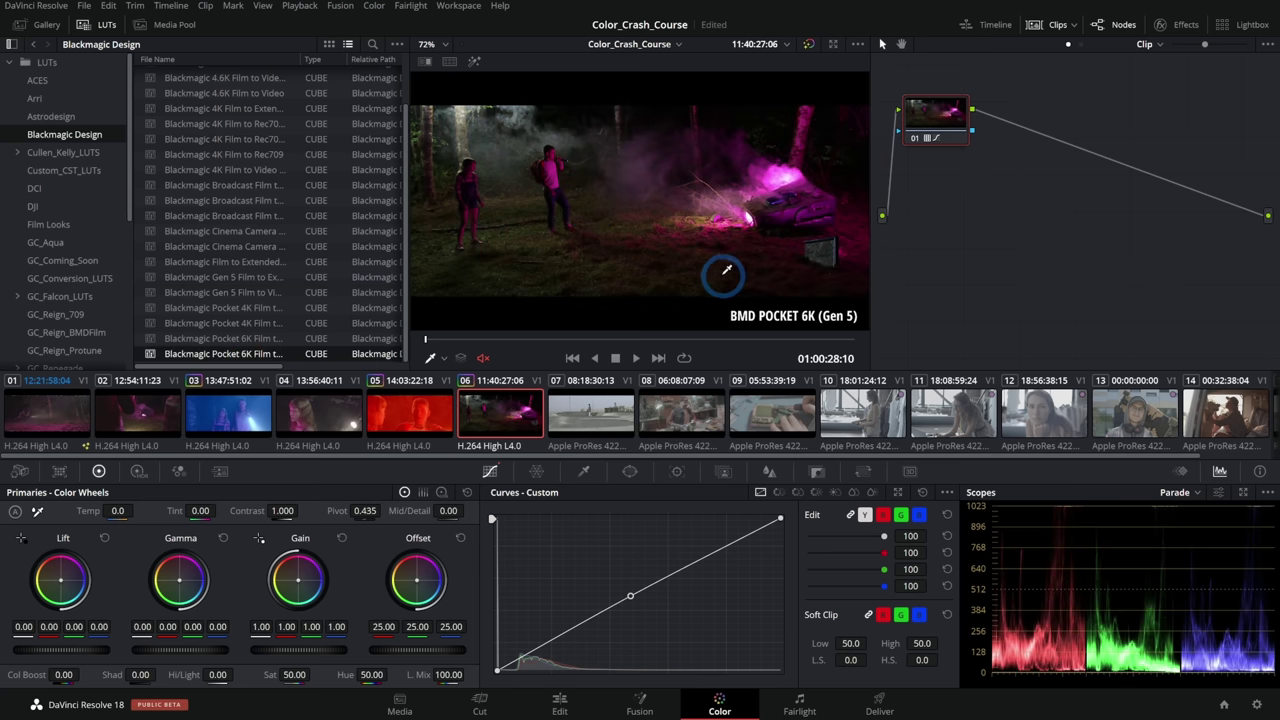
- Look over the available LUT folders down to Favorites and back to the start of the folder list
{"action": "scroll", "coordinate": [78, 165], "scroll_direction": "down", "scroll_amount": 2}
{"action": "scroll", "coordinate": [80, 168], "scroll_direction": "down", "scroll_amount": 4}
{"action": "scroll", "coordinate": [66, 200], "scroll_direction": "up", "scroll_amount": 5}
{"action": "scroll", "coordinate": [72, 215], "scroll_direction": "down", "scroll_amount": 6}
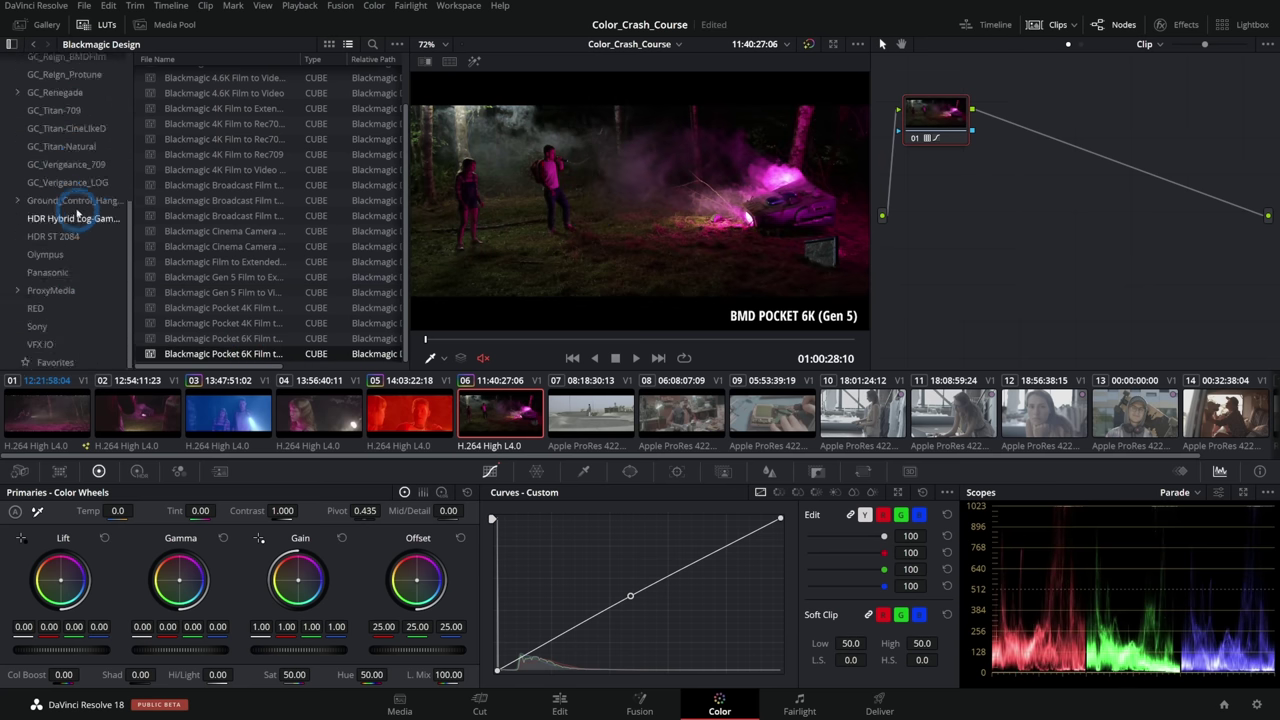
{"action": "scroll", "coordinate": [80, 205], "scroll_direction": "up", "scroll_amount": 6}
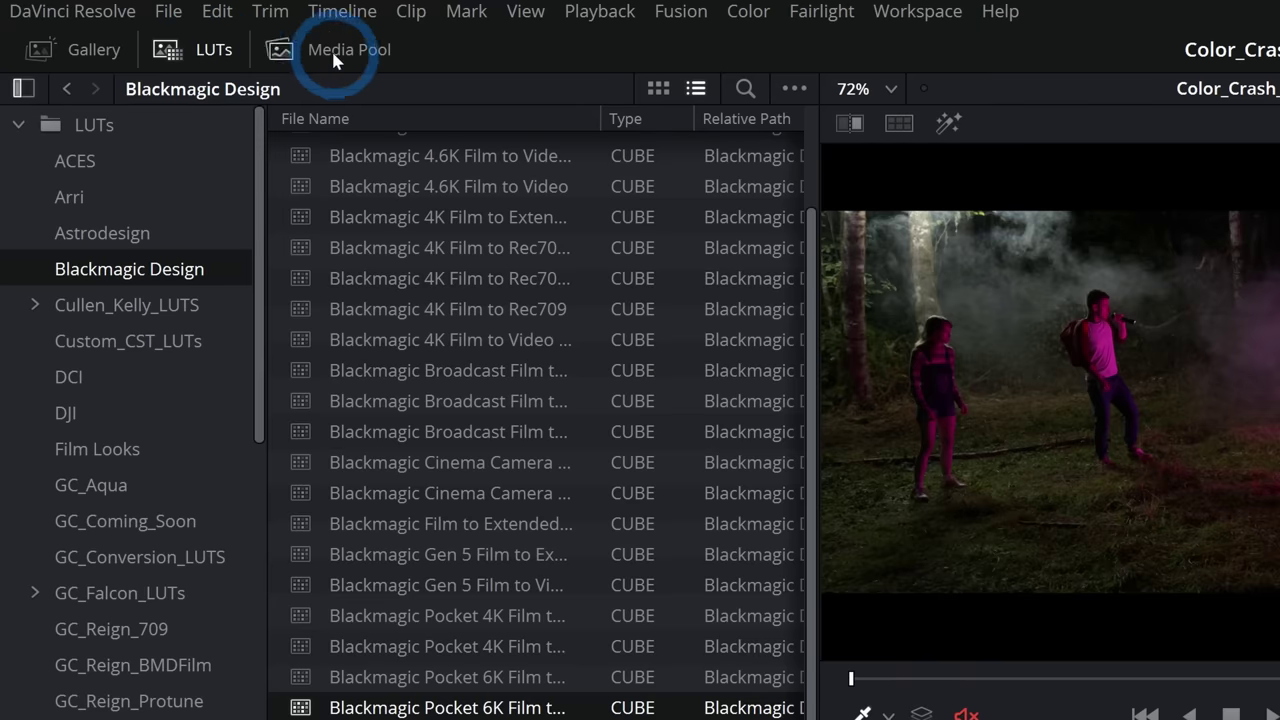
- Show the Media Pool, select the Color_Crash_Course timeline in it, and choose Color_Crash_Course from the viewer's timeline list
{"action": "left_click", "coordinate": [338, 56]}
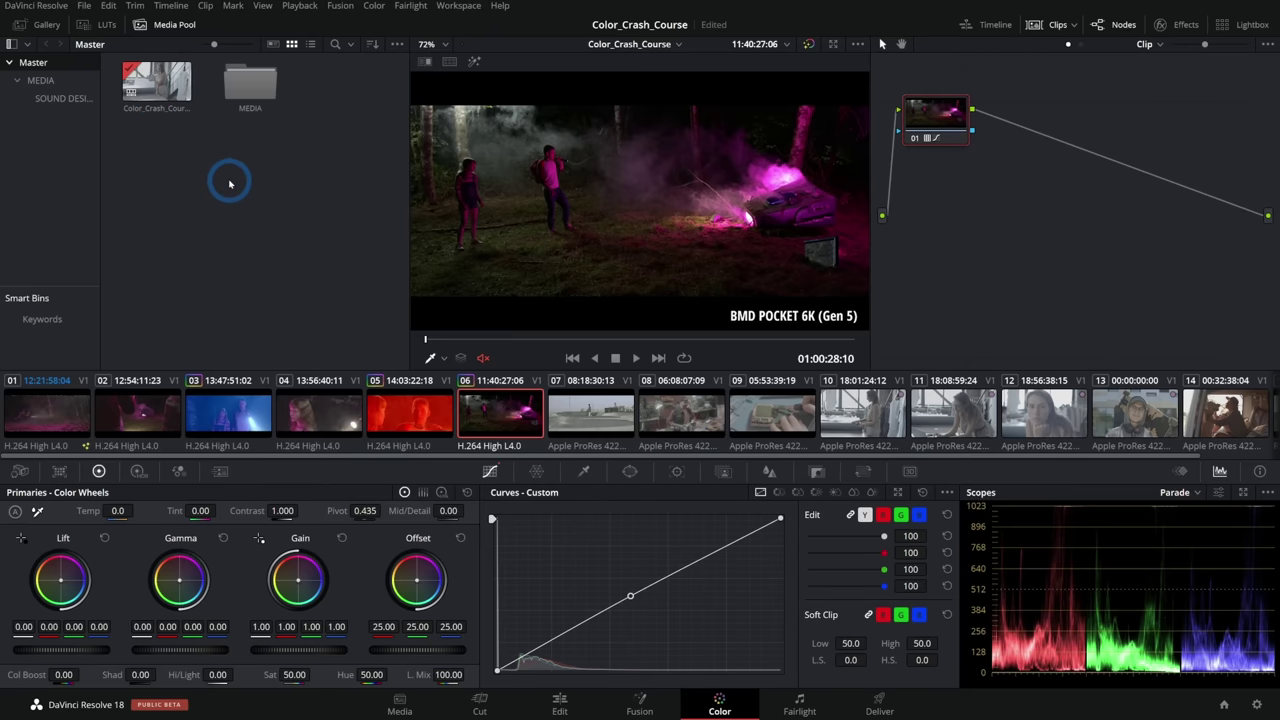
{"action": "left_click", "coordinate": [167, 113]}
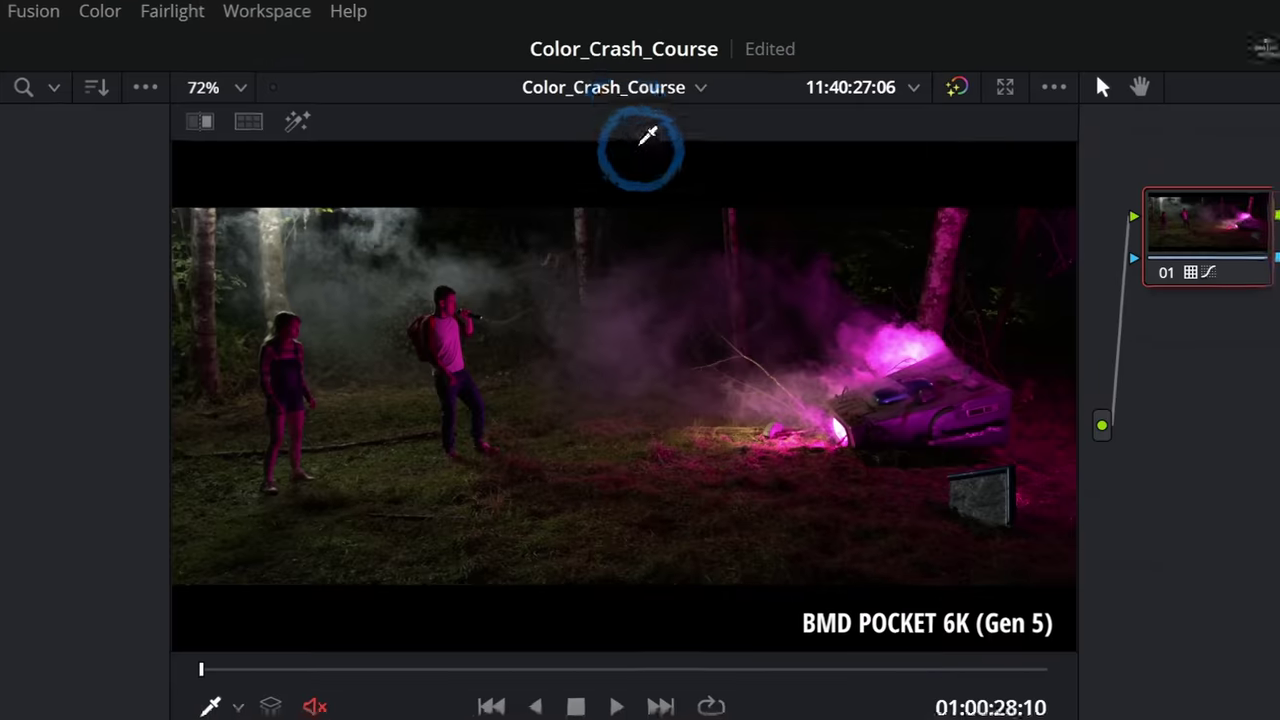
{"action": "left_click", "coordinate": [680, 88]}
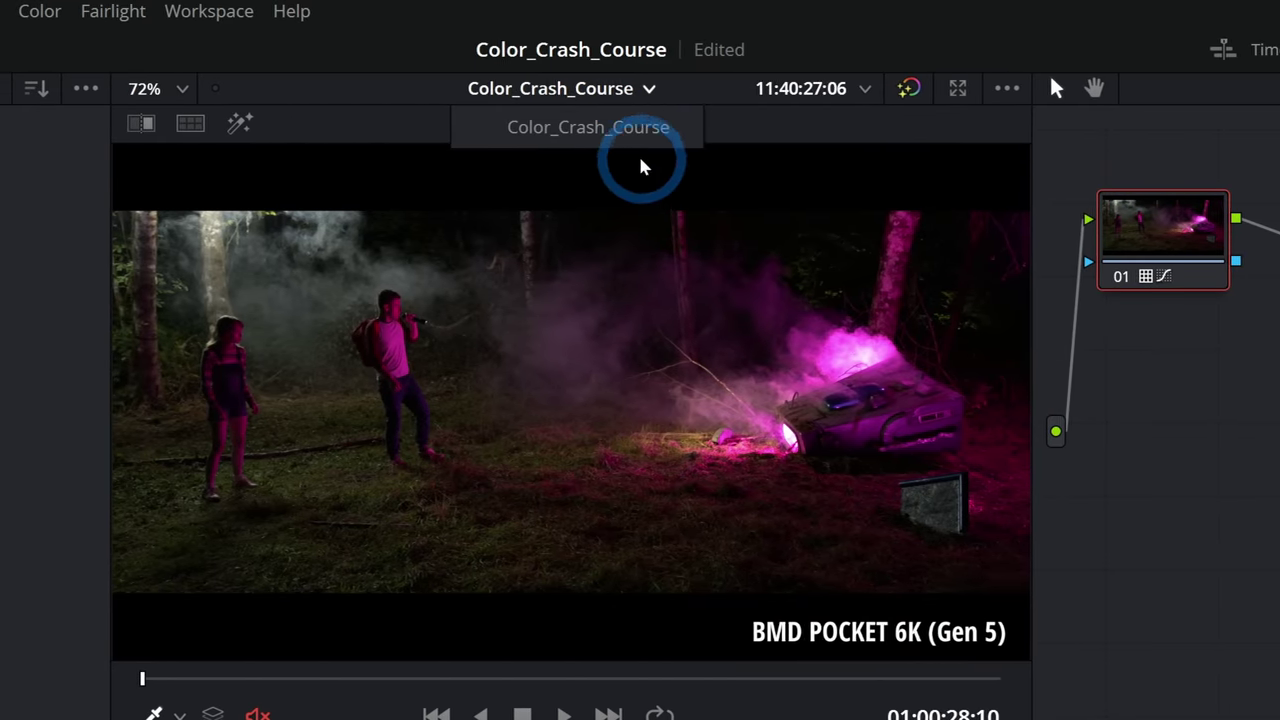
{"action": "left_click", "coordinate": [640, 140]}
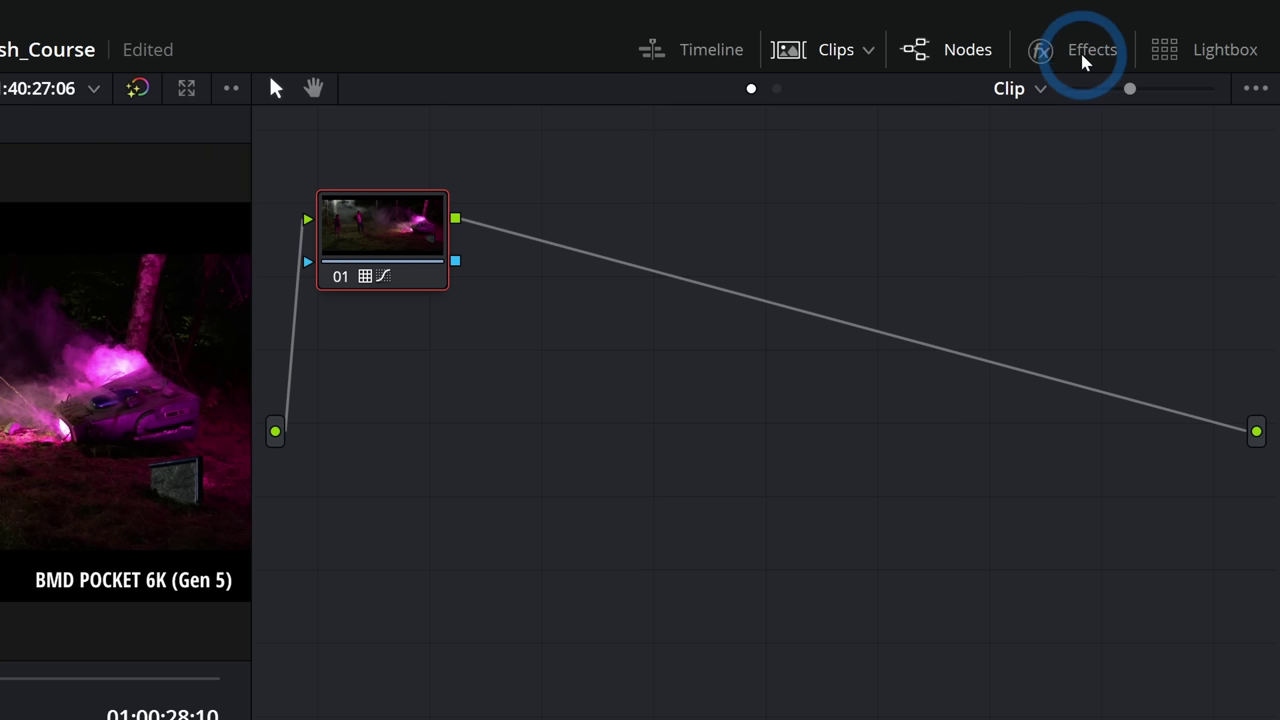
- Show the Effects library and the Lightbox, and enlarge and shrink the Lightbox thumbnails
{"action": "left_click", "coordinate": [1080, 50]}
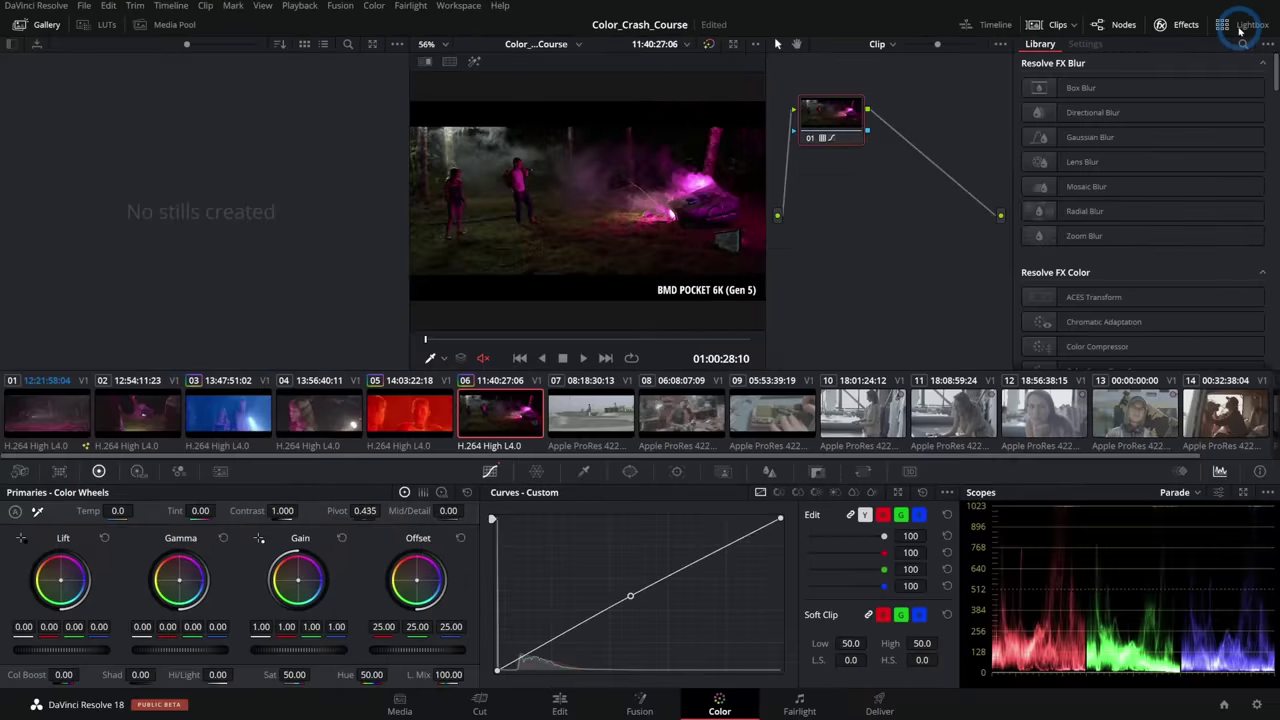
{"action": "left_click", "coordinate": [1240, 28]}
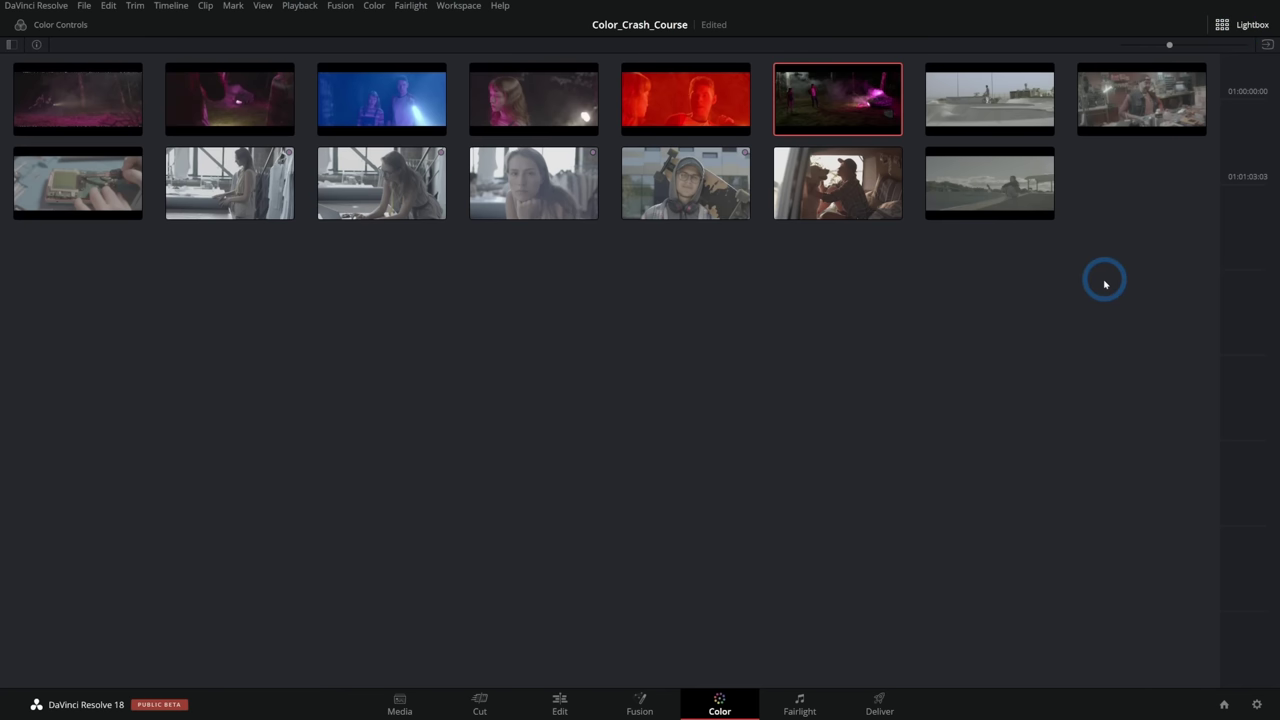
{"action": "left_click_drag", "start_coordinate": [1169, 45], "coordinate": [1203, 46]}
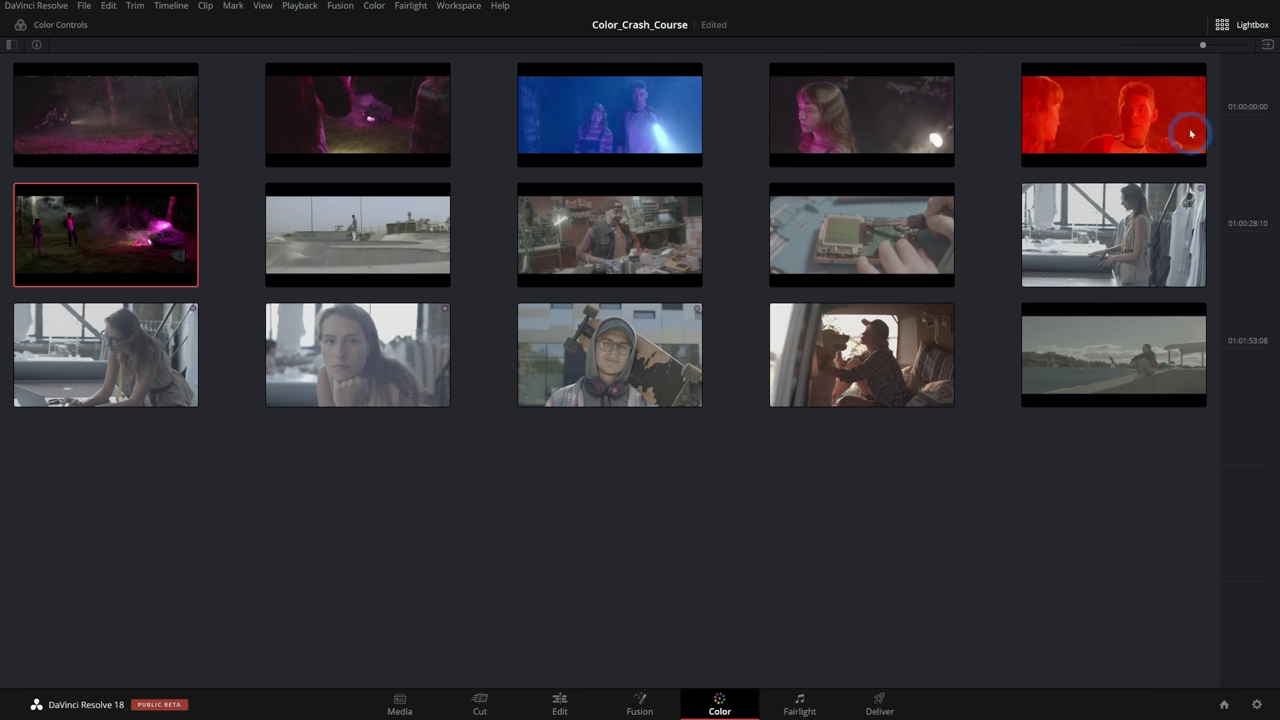
{"action": "left_click_drag", "start_coordinate": [1200, 46], "coordinate": [1178, 46]}
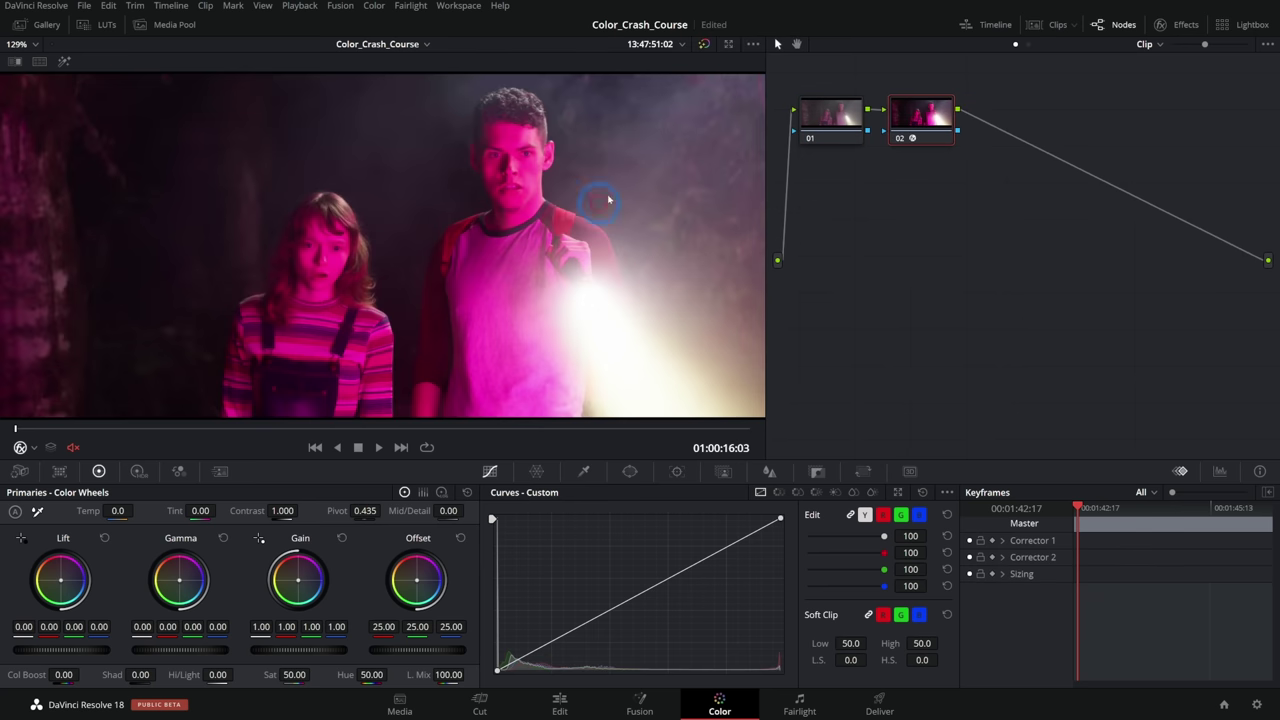
- Lower the saturation of node 01 on clip 03 to 36
{"action": "left_click", "coordinate": [578, 243]}
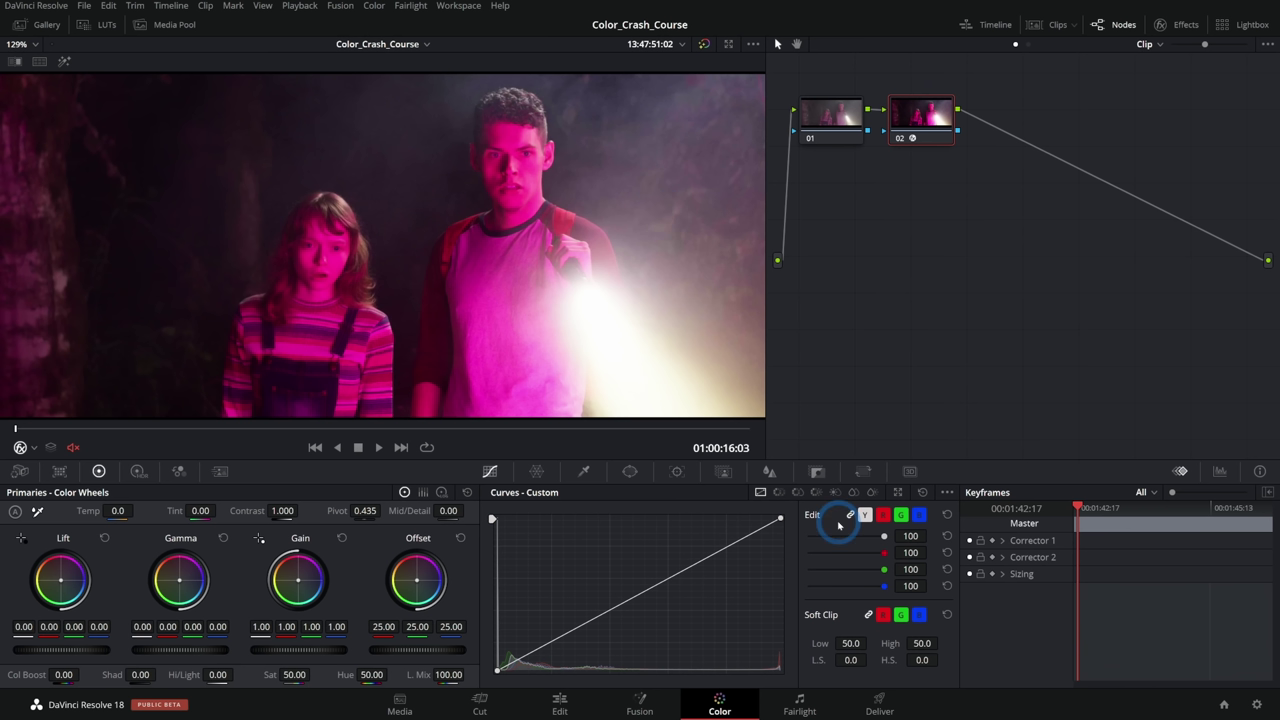
{"action": "left_click", "coordinate": [850, 135]}
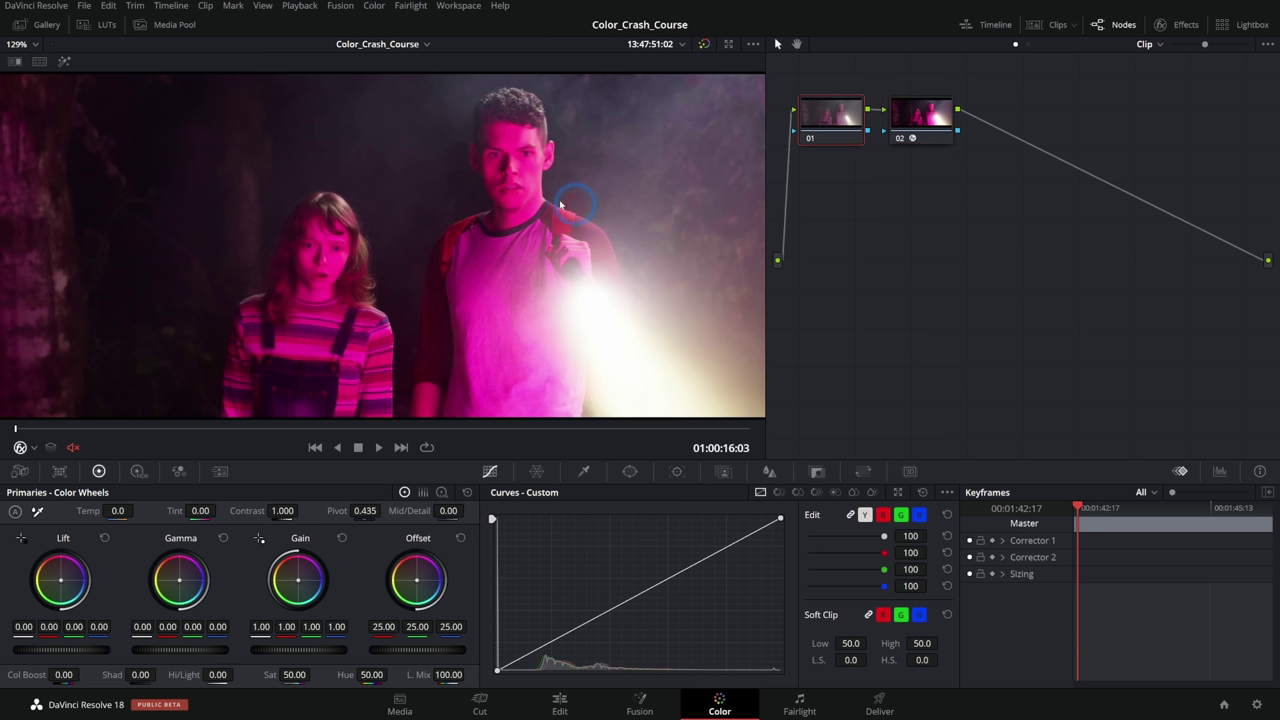
{"action": "left_click_drag", "start_coordinate": [295, 674], "coordinate": [246, 677]}
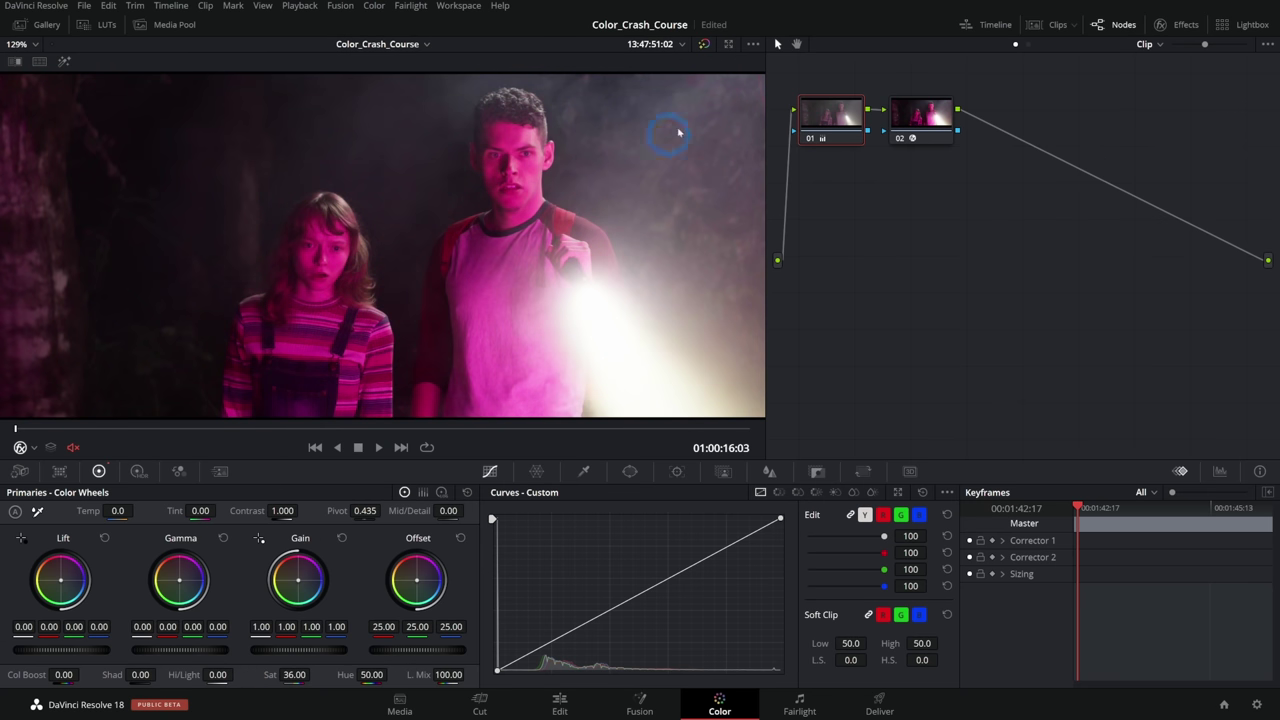
- Disable node 02 with the Color Space Transform, re-enable it to compare, and leave it disabled
{"action": "left_click", "coordinate": [900, 138]}
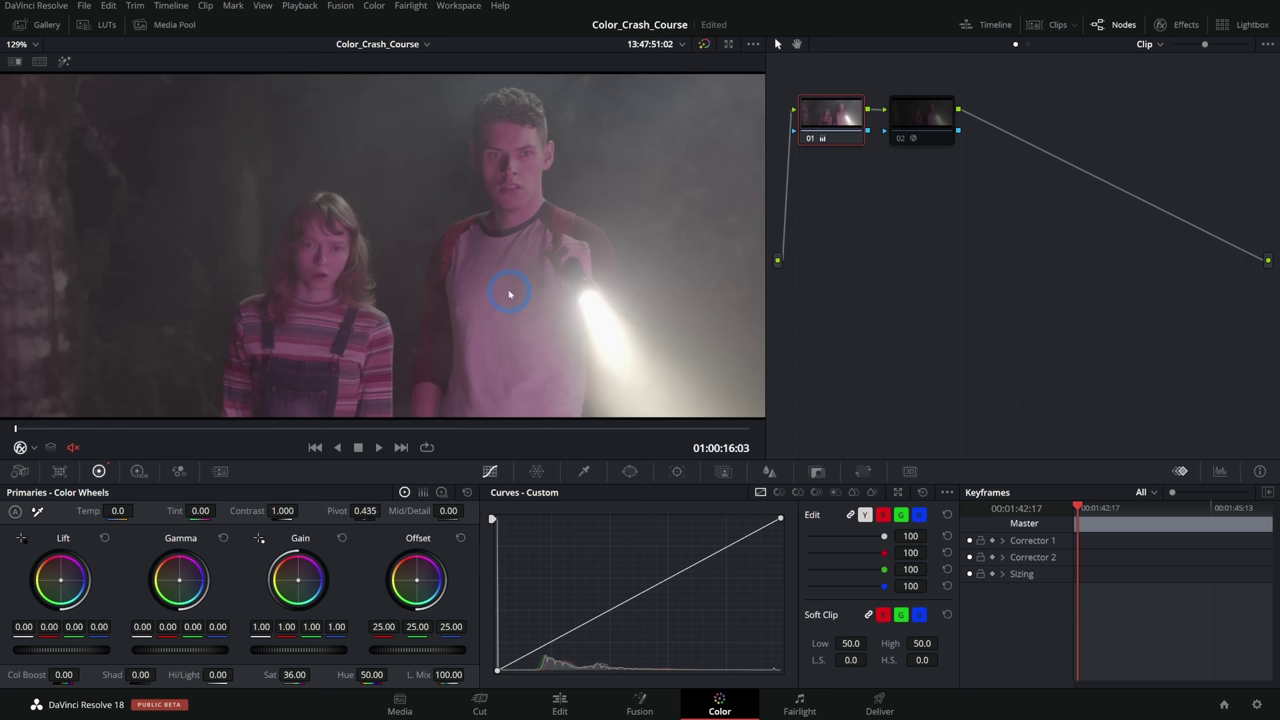
{"action": "key", "text": "ctrl+z"}
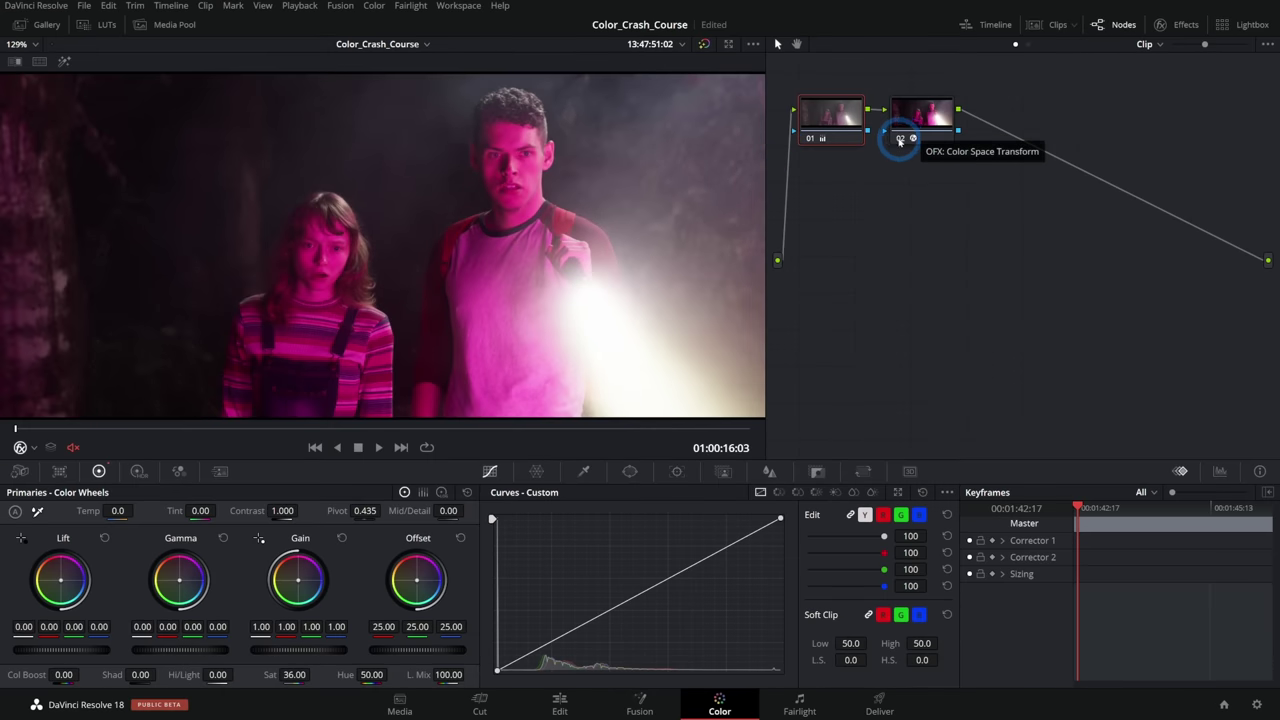
{"action": "left_click", "coordinate": [899, 139]}
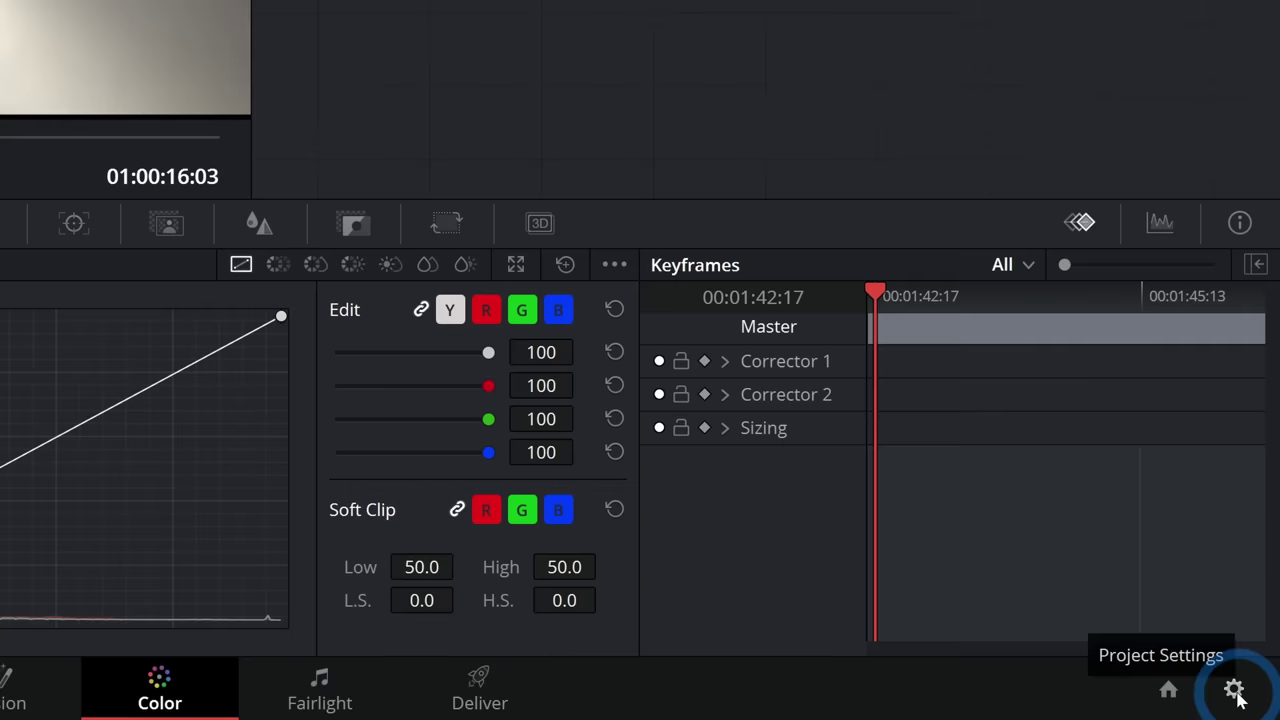
- Set the project's color science to DaVinci YRGB Color Managed and save the project settings
{"action": "left_click", "coordinate": [1234, 690]}
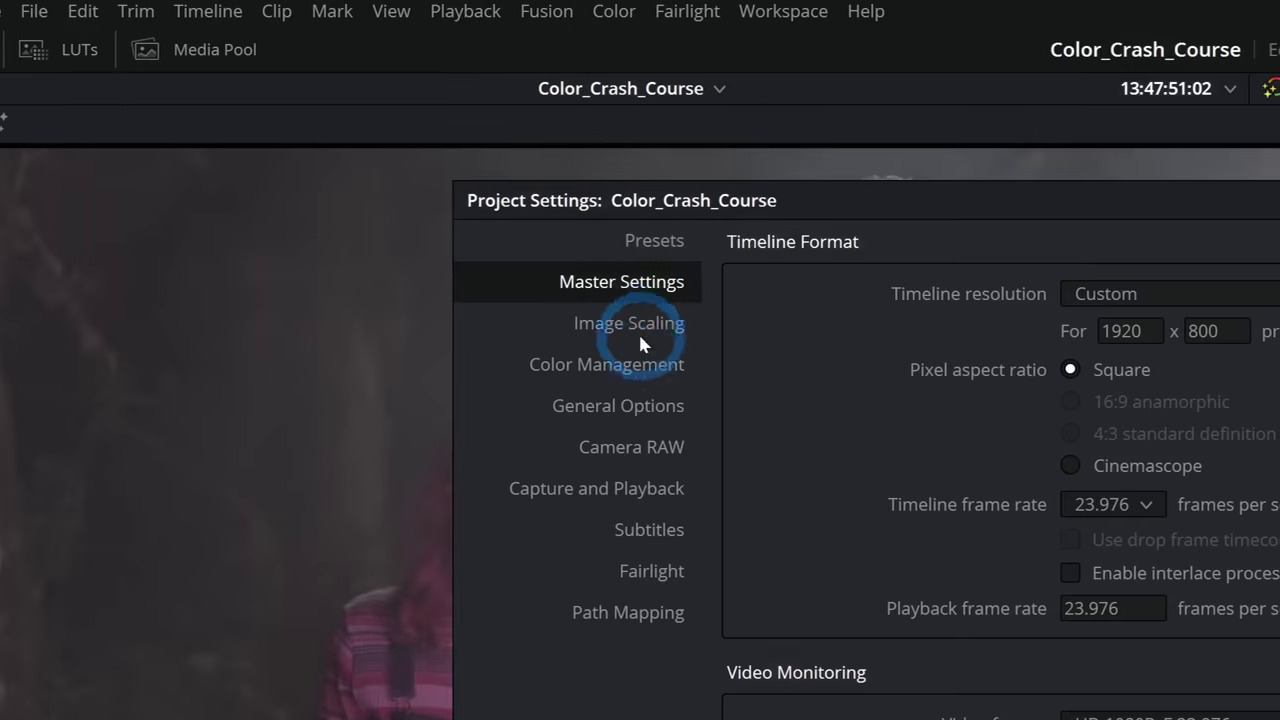
{"action": "left_click", "coordinate": [640, 346]}
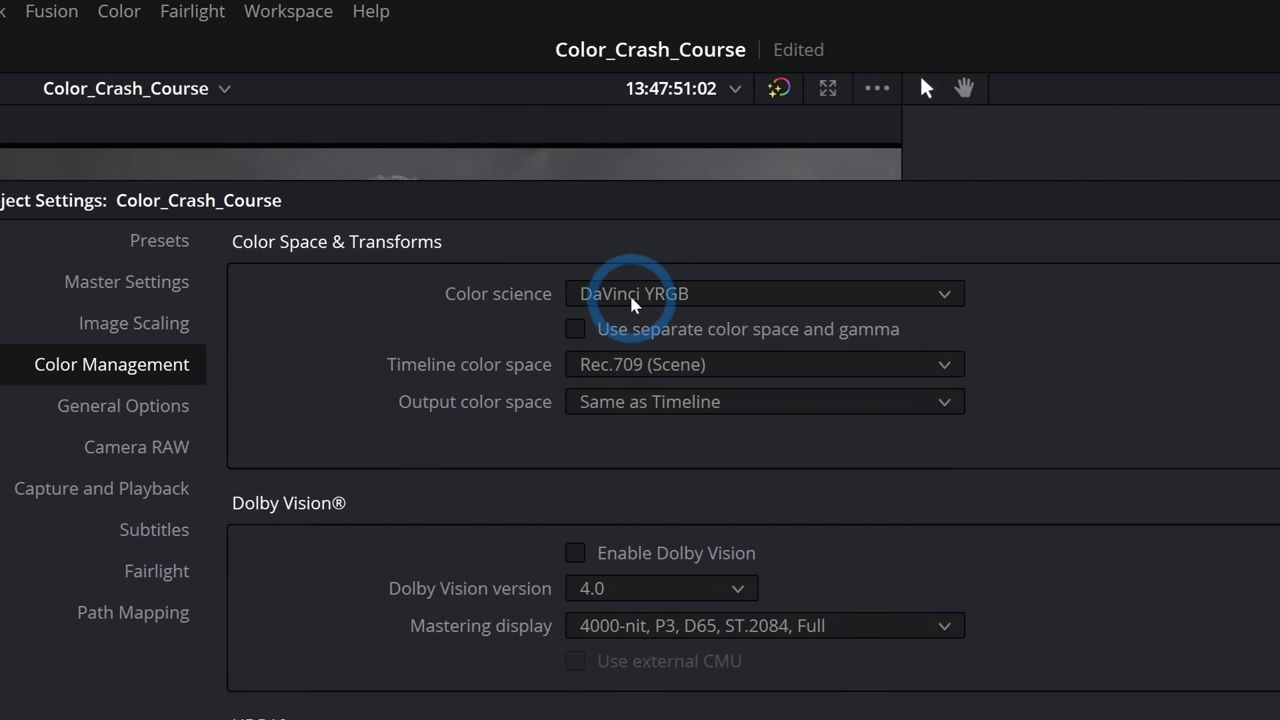
{"action": "left_click", "coordinate": [641, 296]}
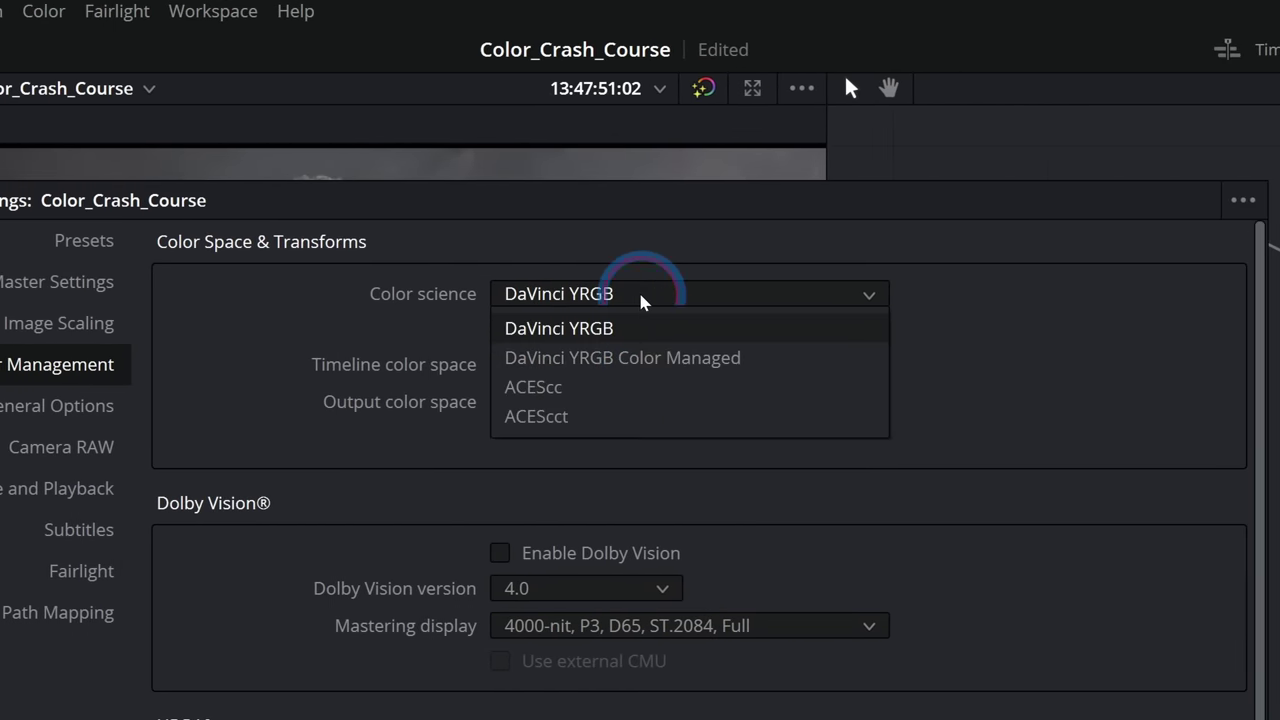
{"action": "left_click", "coordinate": [652, 357]}
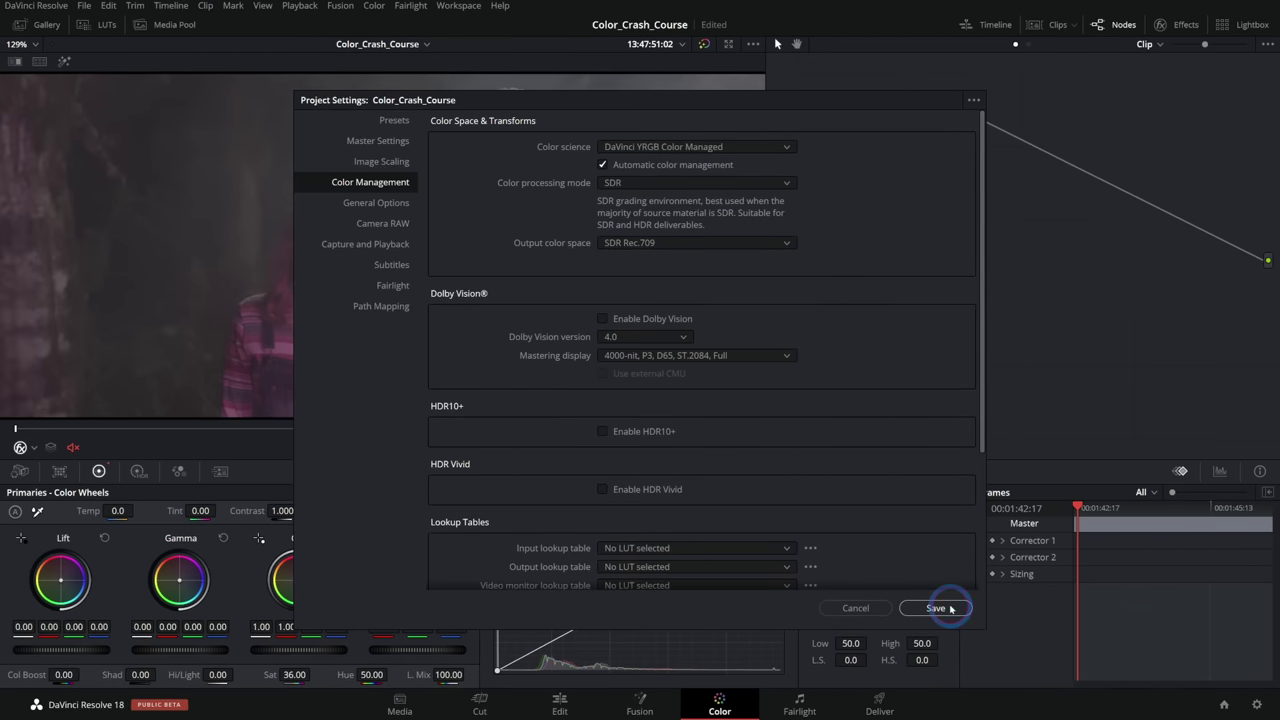
{"action": "left_click", "coordinate": [936, 608]}
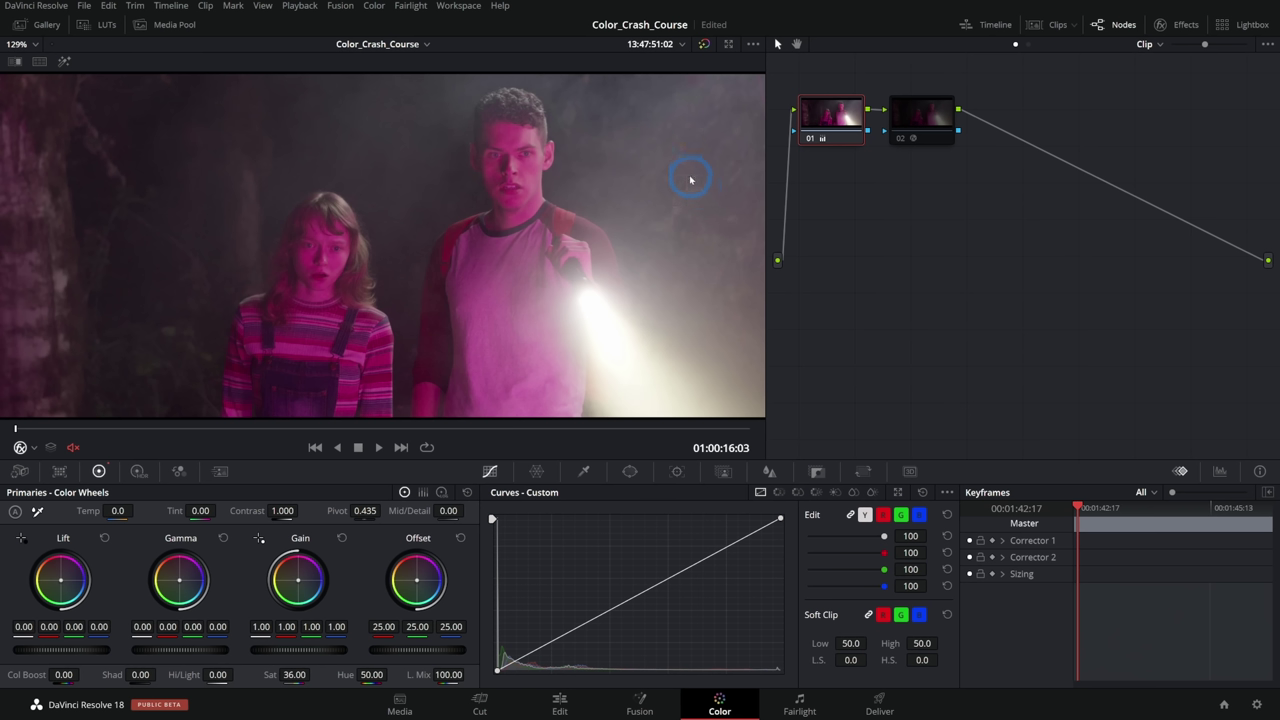
- Show the clip thumbnails and view clips 04 and 05
{"action": "left_click", "coordinate": [1051, 27]}
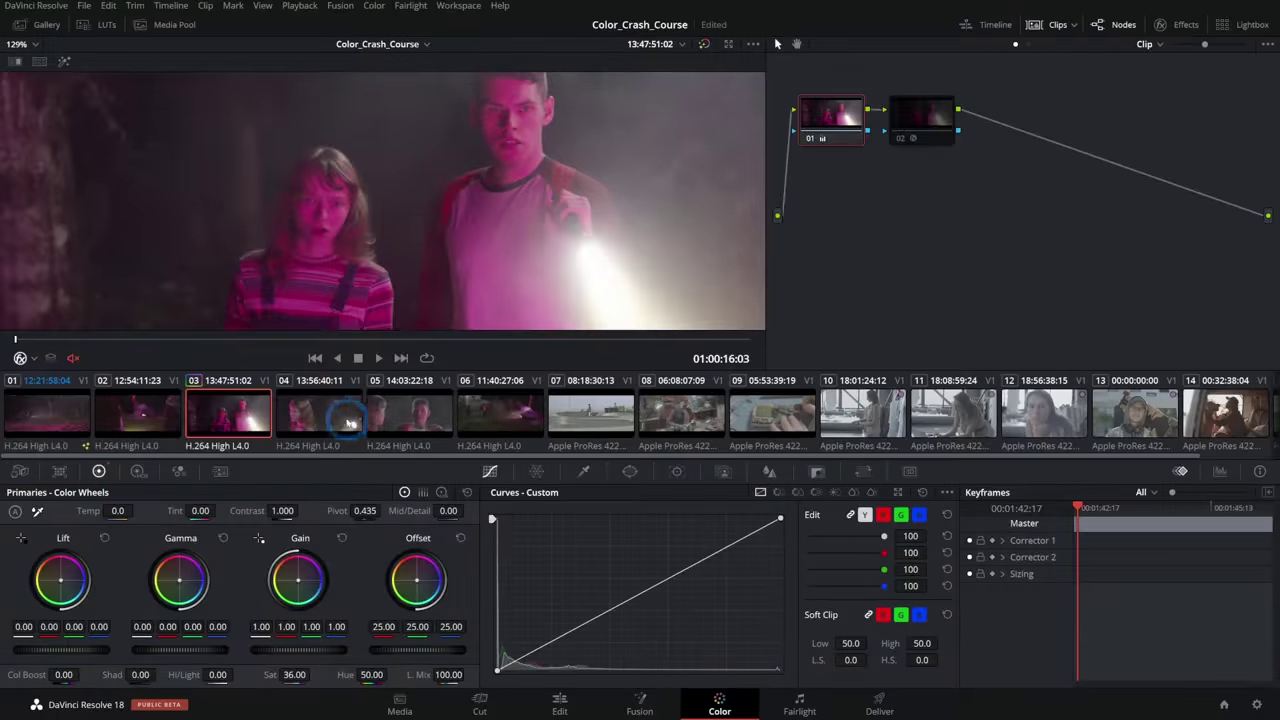
{"action": "left_click", "coordinate": [350, 423]}
{"action": "left_click", "coordinate": [405, 418]}
- Set the input color space of clip 06 to Blackmagic Design Film Gen 5
{"action": "left_click", "coordinate": [494, 416]}
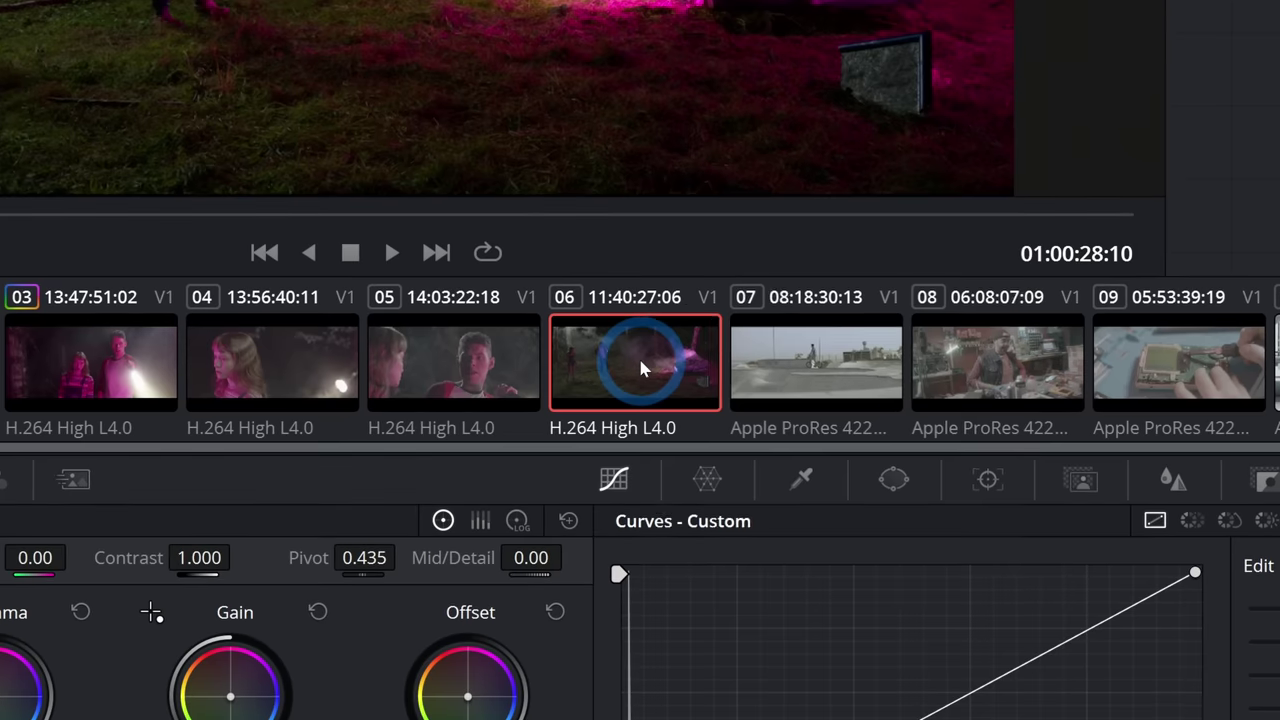
{"action": "right_click", "coordinate": [488, 410]}
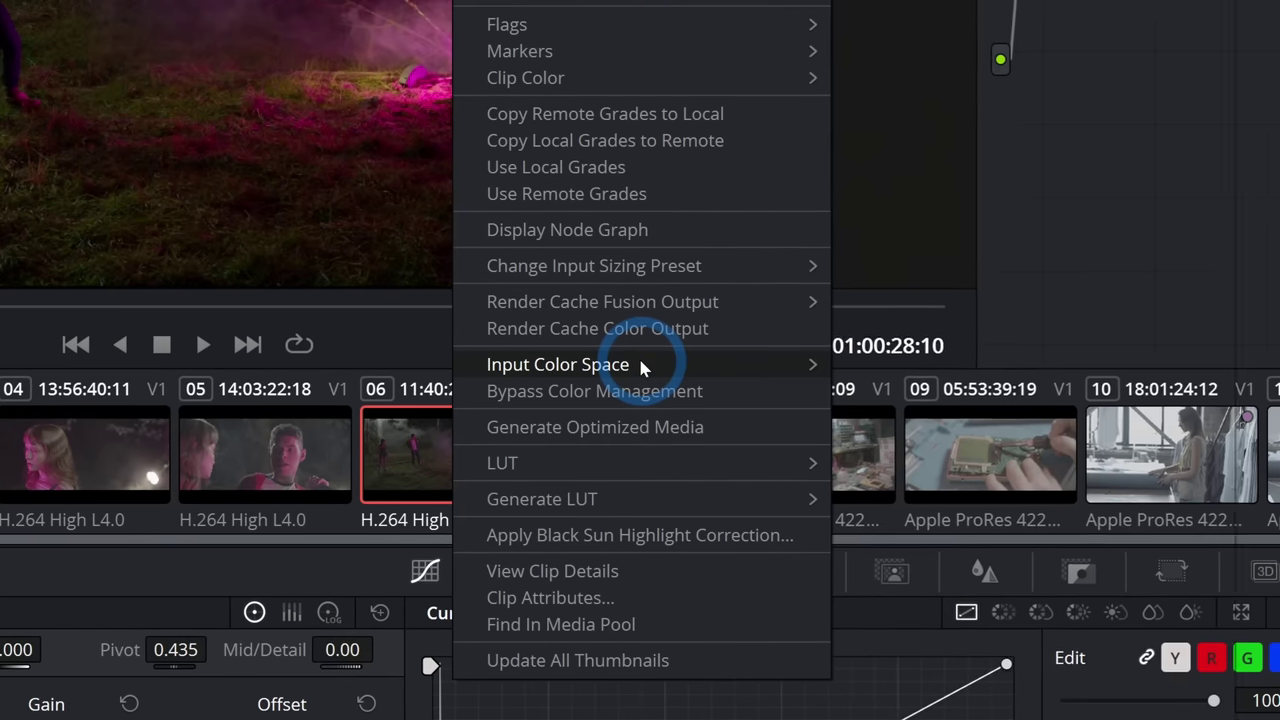
{"action": "mouse_move", "coordinate": [715, 295]}
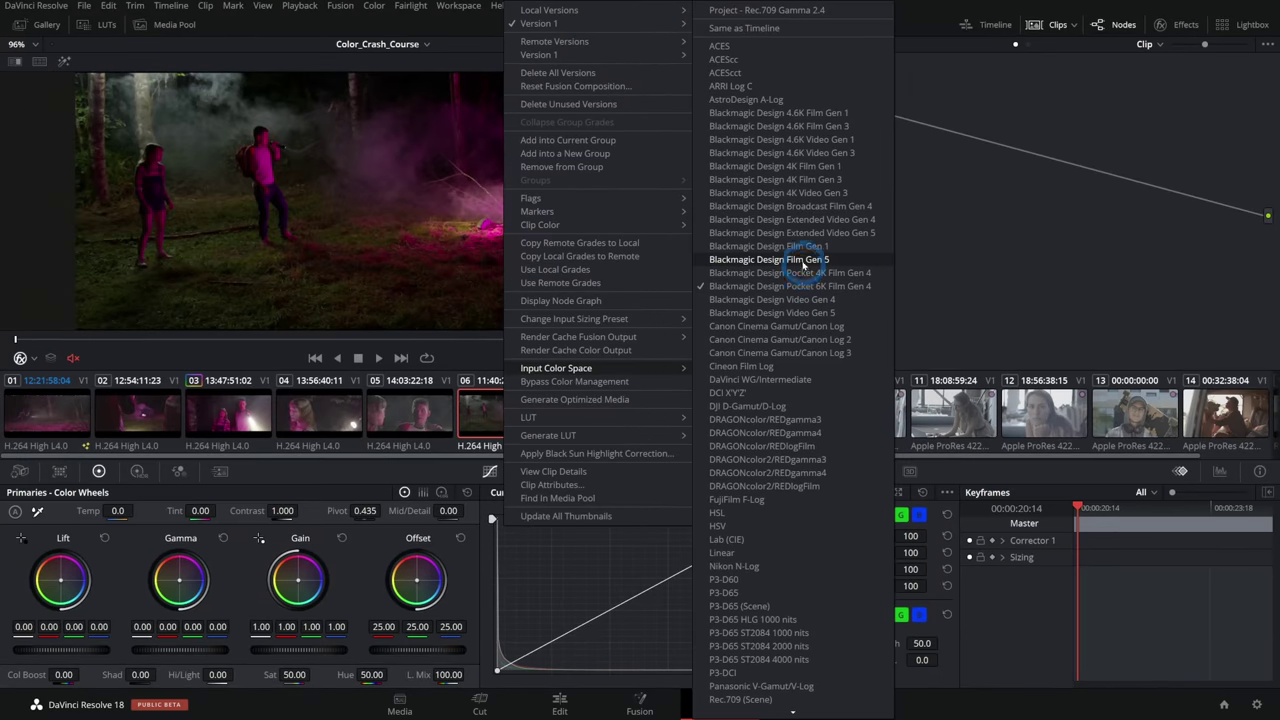
{"action": "left_click", "coordinate": [803, 262]}
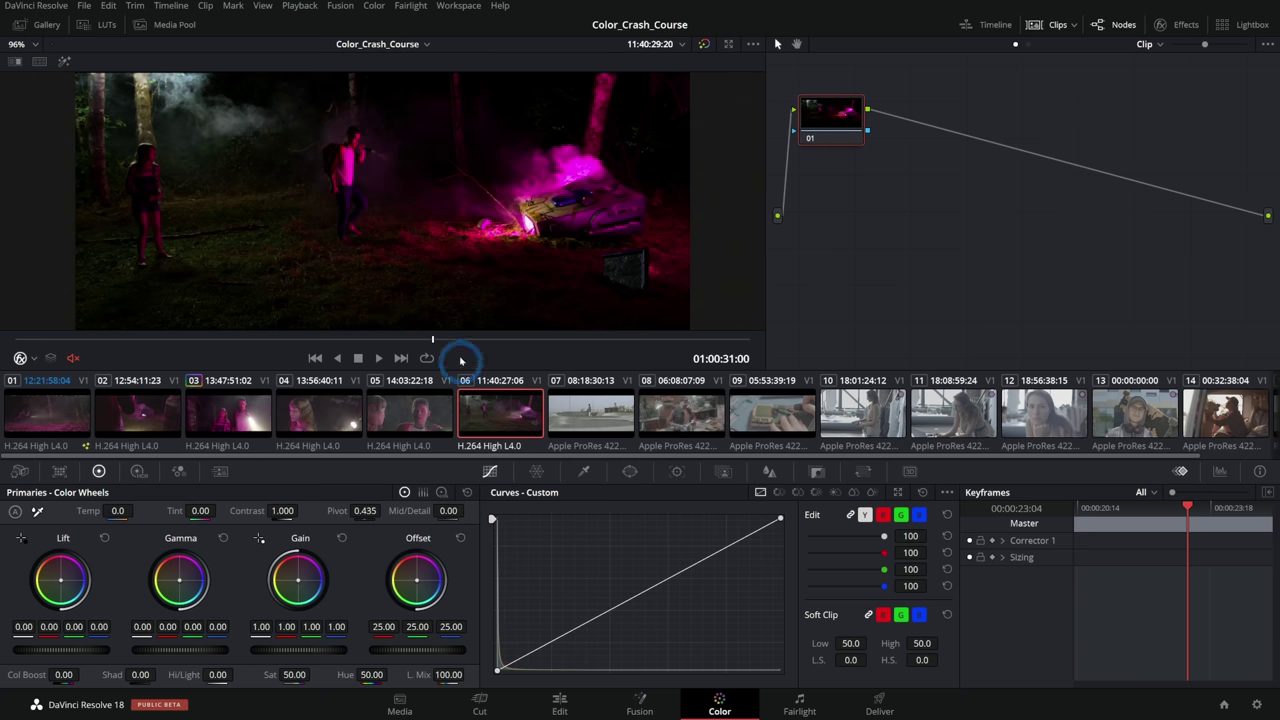
- Select clips 01 to 06 together and set their input color space to Blackmagic Design Film Gen 5
{"action": "left_click", "coordinate": [55, 412], "text": "shift"}
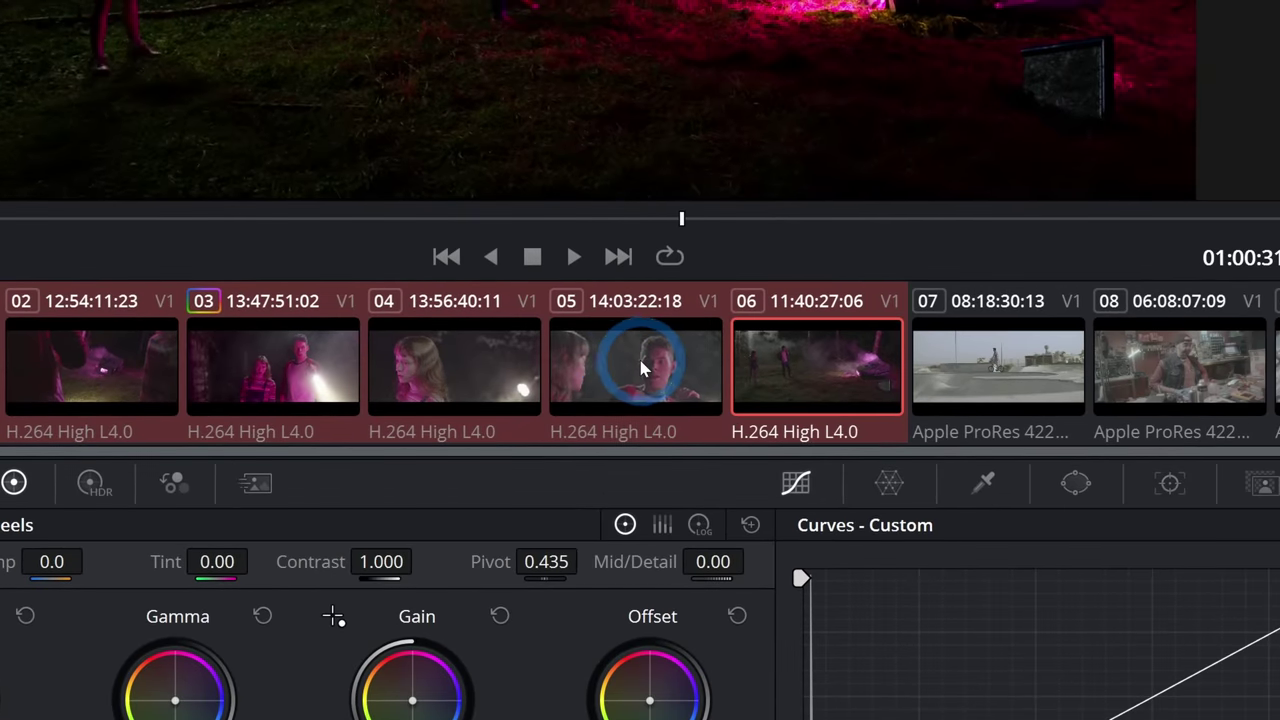
{"action": "right_click", "coordinate": [823, 361]}
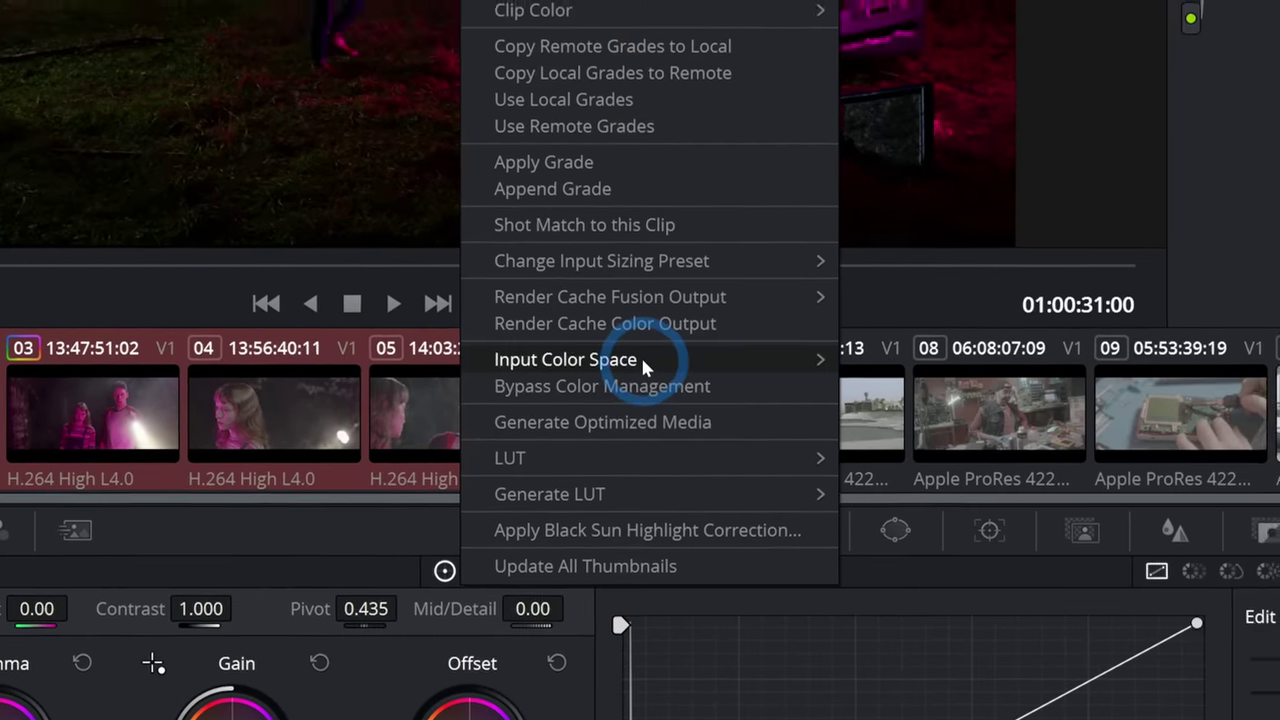
{"action": "mouse_move", "coordinate": [830, 321]}
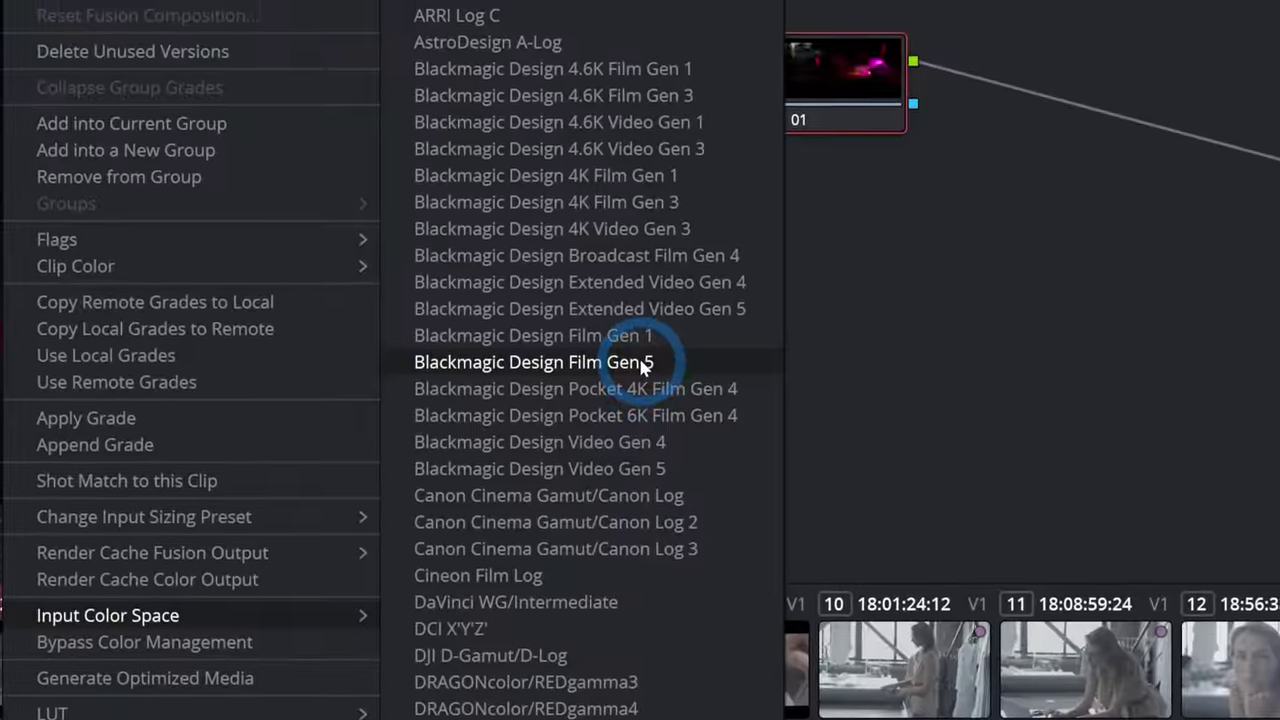
{"action": "left_click", "coordinate": [640, 366]}
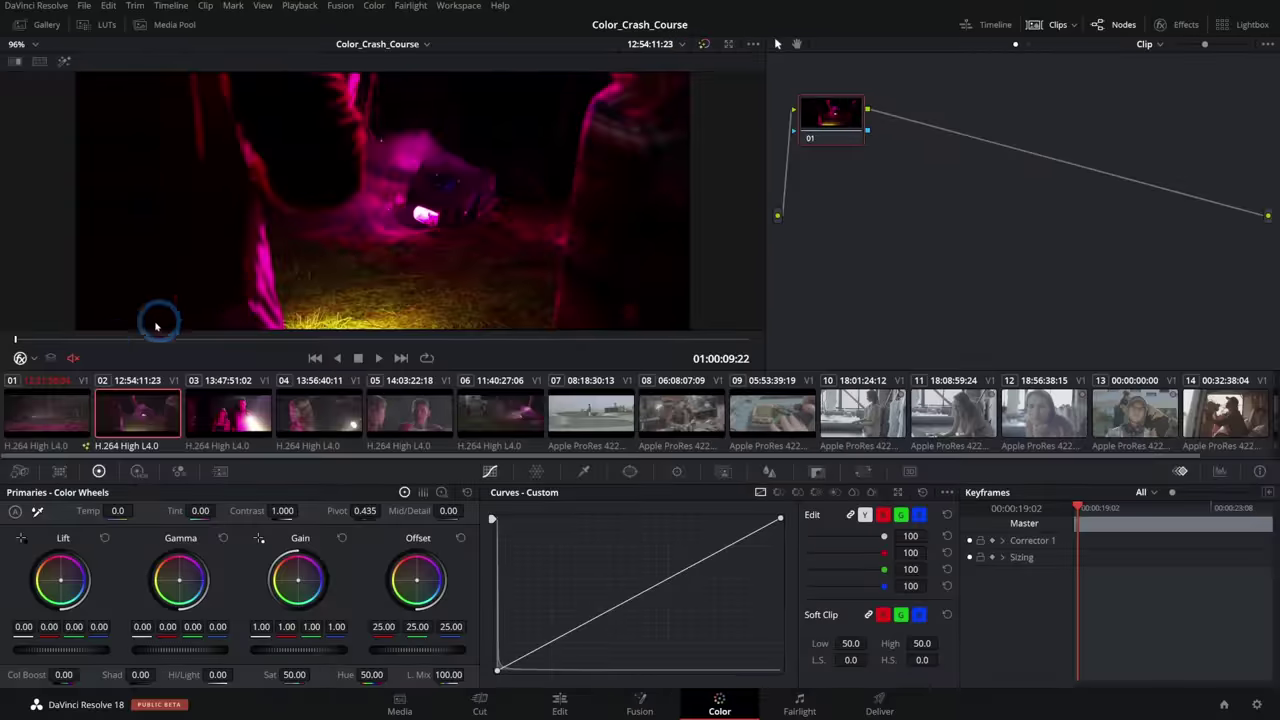
- Scrub clip 02 and step through the following clips up to clip 07 to check the color-managed images
{"action": "left_click_drag", "start_coordinate": [129, 337], "coordinate": [432, 337]}
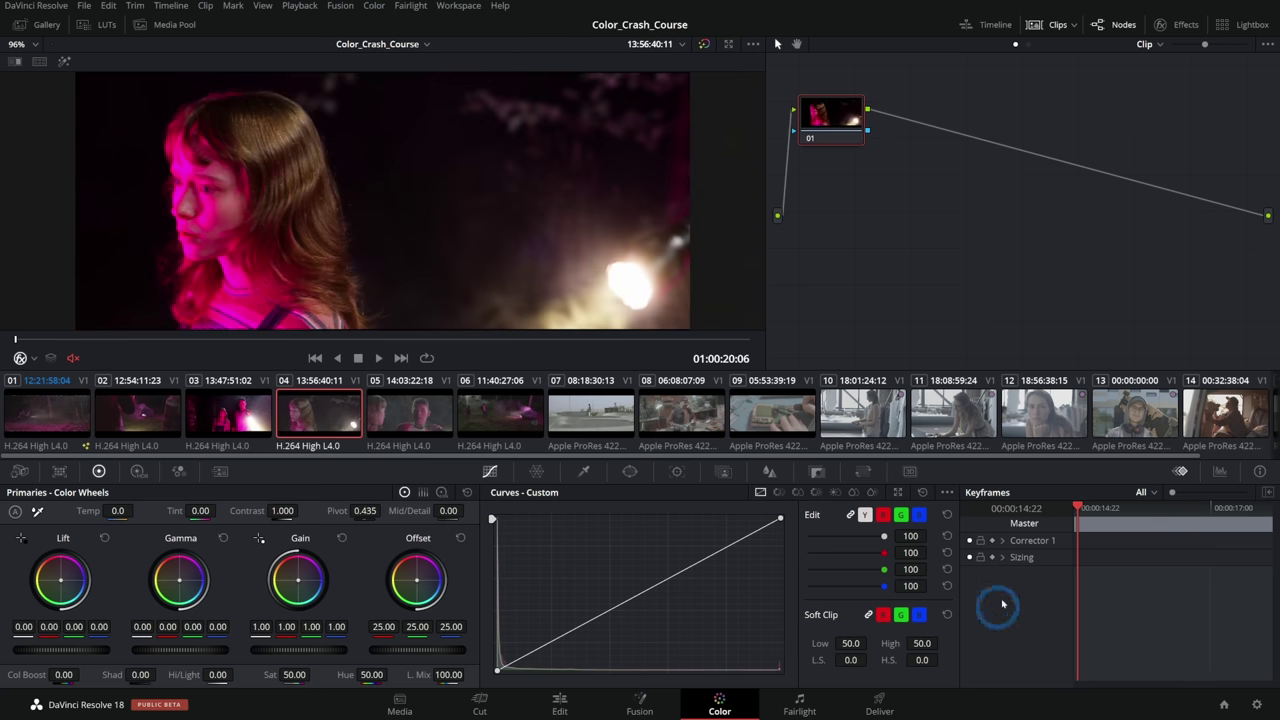
{"action": "key", "text": "Down"}
{"action": "key", "text": "Down"}
{"action": "key", "text": "Down"}
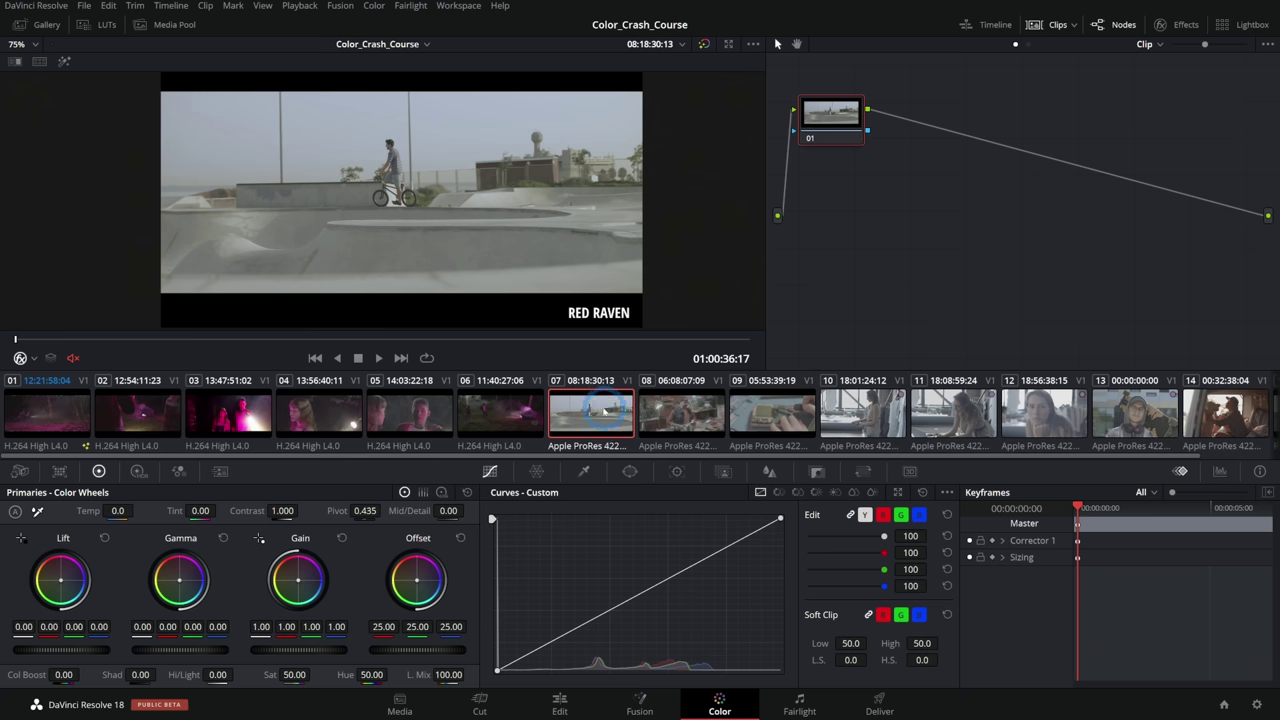
- Set the input color space of clip 07, the RED Raven shot, to REDcolor2/REDlogFilm
{"action": "right_click", "coordinate": [591, 420]}
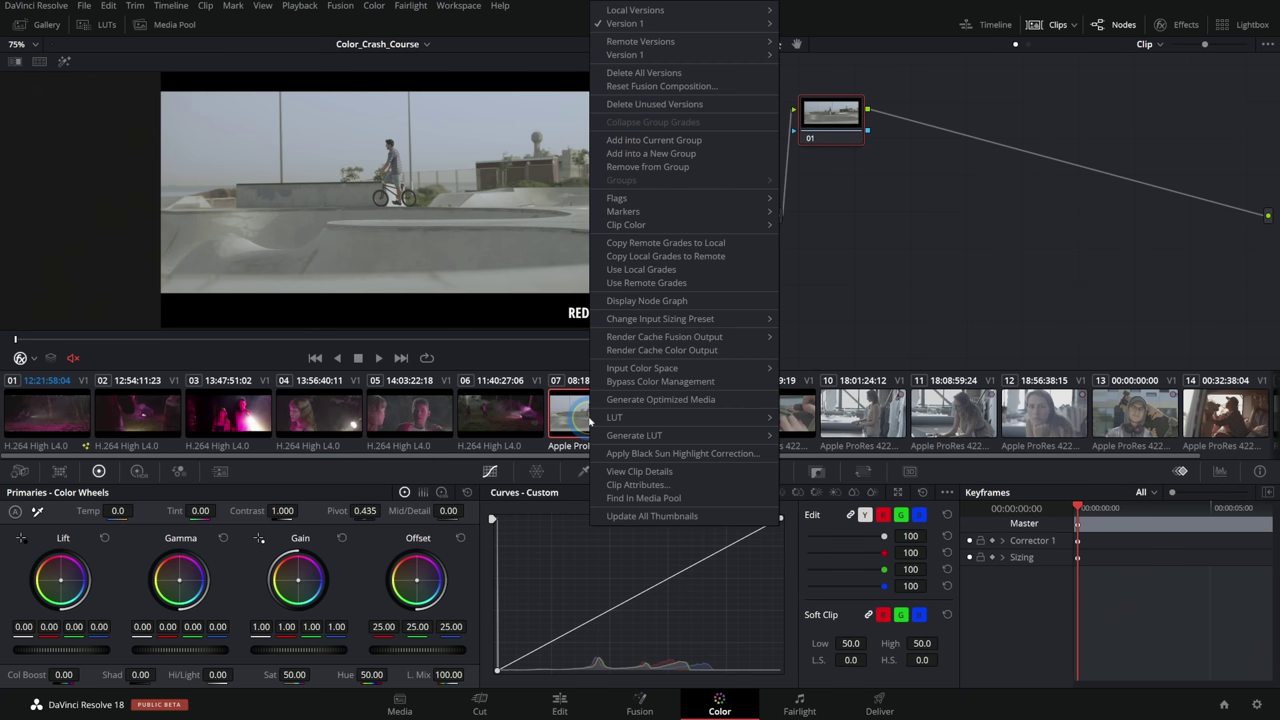
{"action": "mouse_move", "coordinate": [734, 368]}
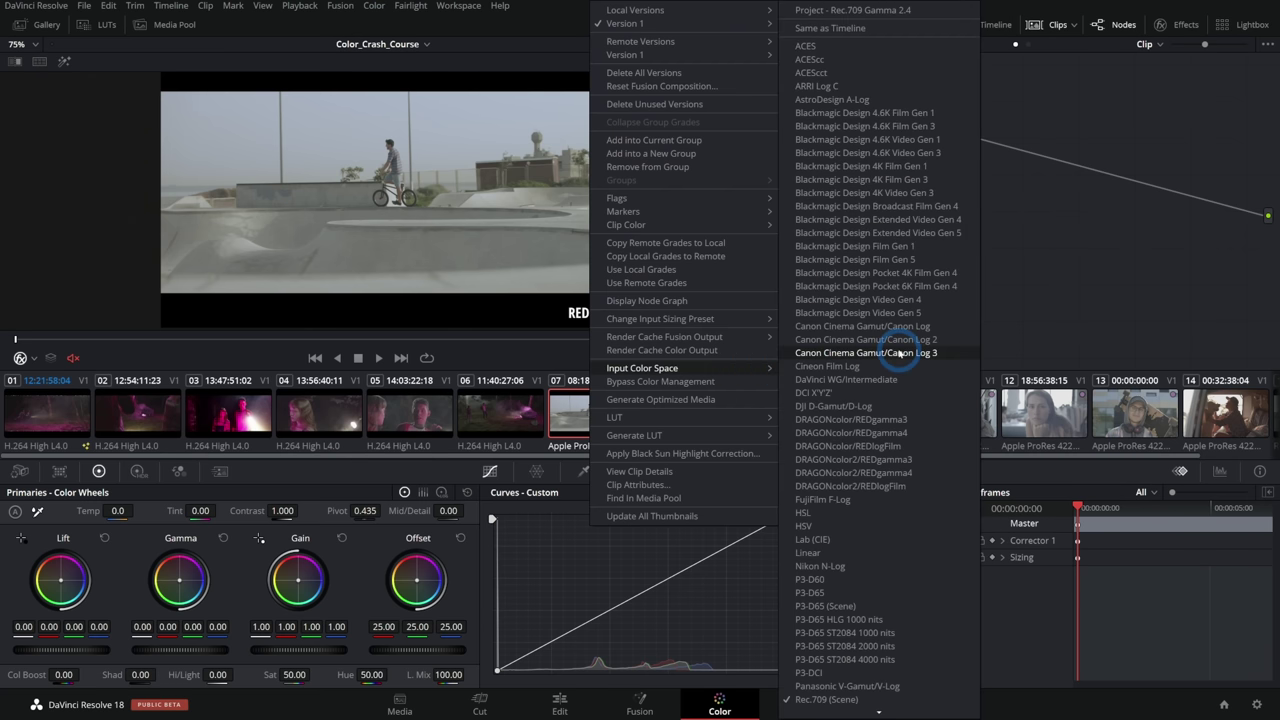
{"action": "scroll", "coordinate": [840, 520], "scroll_direction": "down", "scroll_amount": 10}
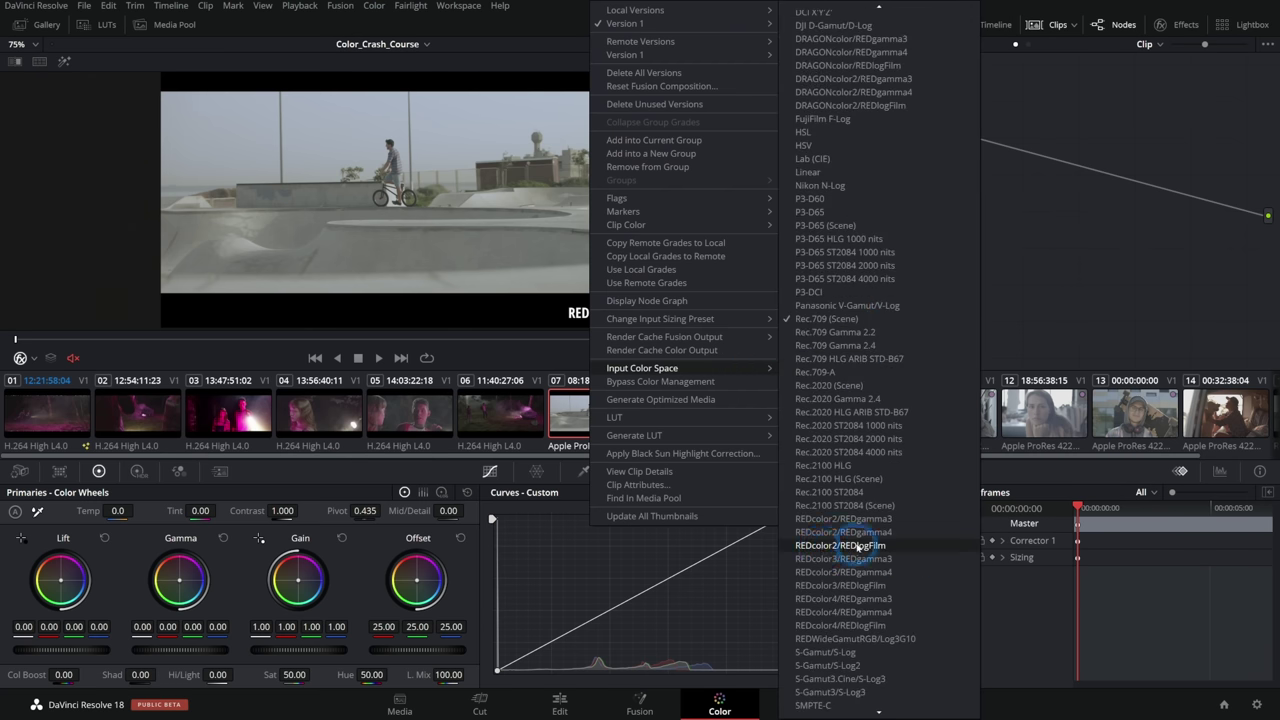
{"action": "left_click", "coordinate": [880, 545]}
- Select the Canon C200 clips 08 and 09 together and set their input color space to Canon Cinema Gamut/Canon Log 3
{"action": "left_click", "coordinate": [690, 416]}
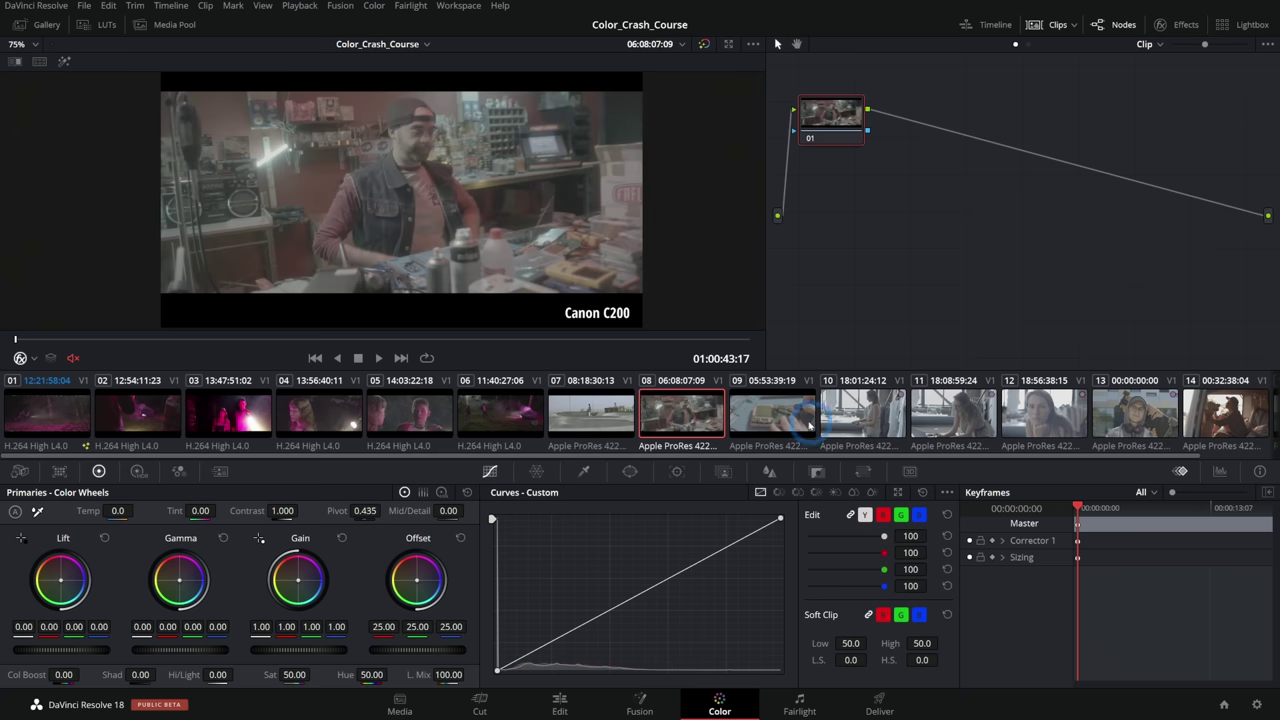
{"action": "left_click", "coordinate": [757, 413], "text": "ctrl"}
{"action": "right_click", "coordinate": [692, 418]}
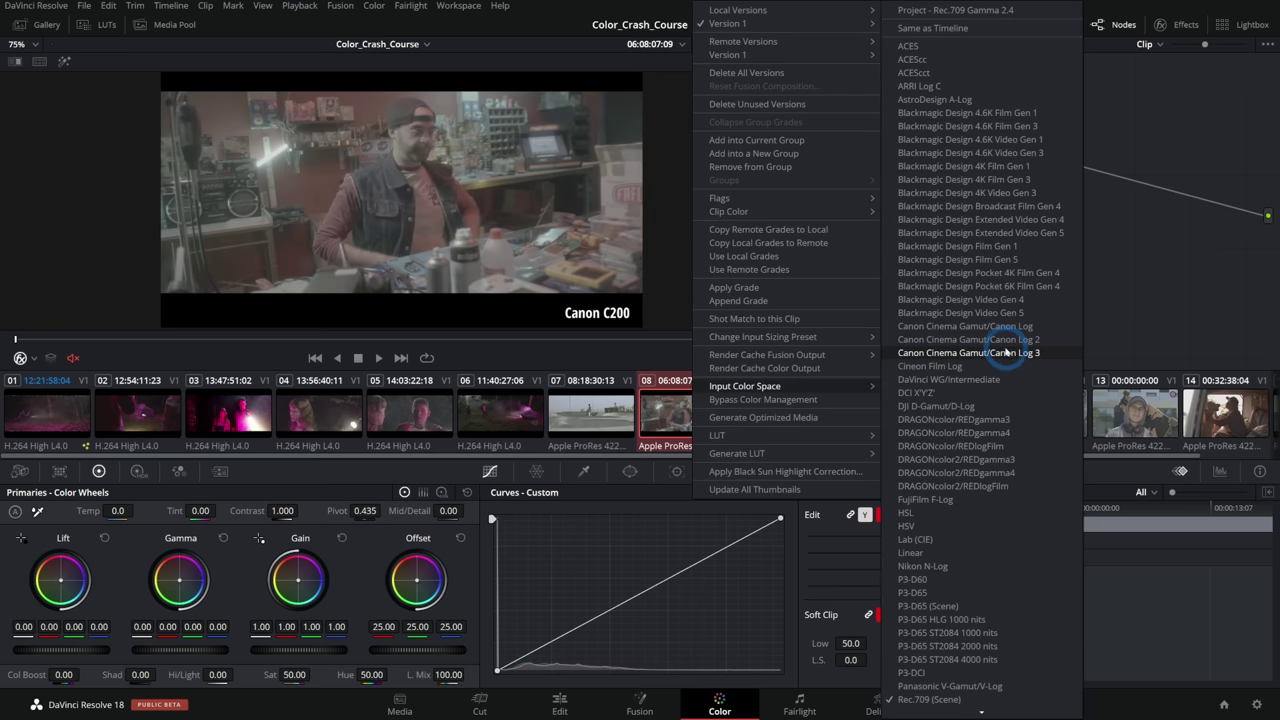
{"action": "left_click", "coordinate": [986, 373]}
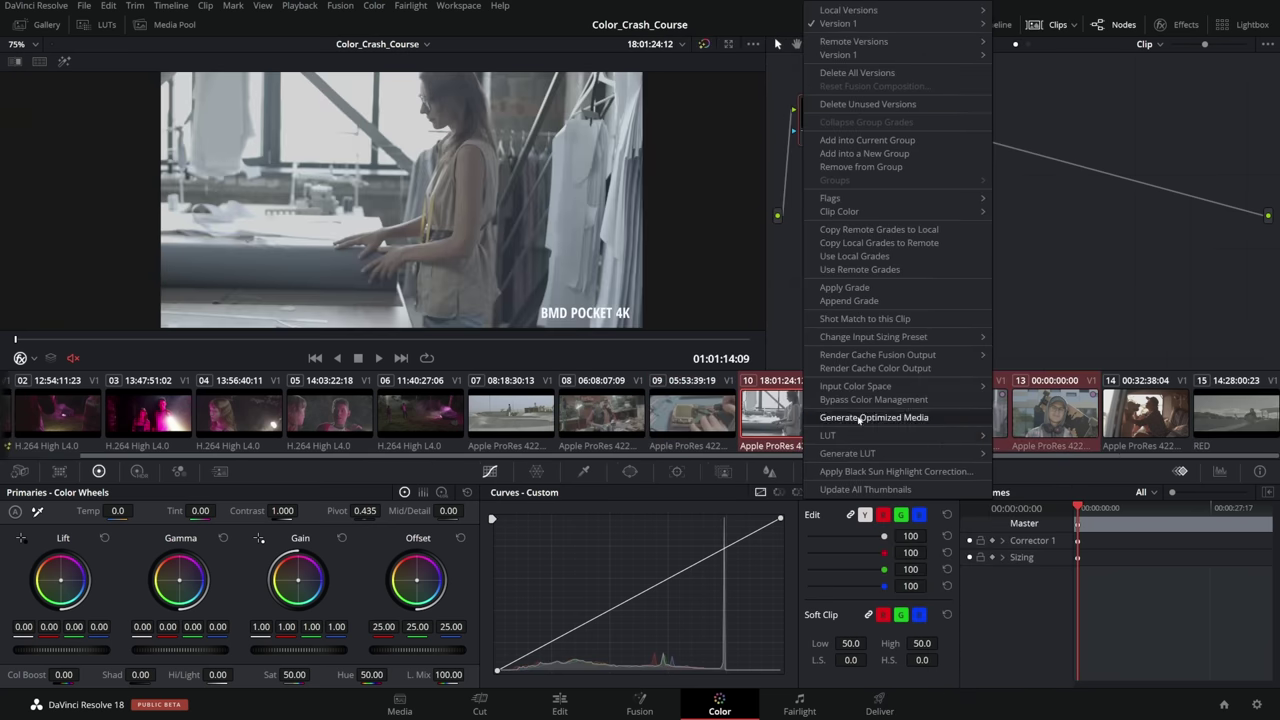
- Set the input color space of the BMD Pocket 4K clips 10 to 13 to Blackmagic Design Pocket 4K Film Gen 4
{"action": "mouse_move", "coordinate": [946, 386]}
{"action": "left_click", "coordinate": [1130, 273]}
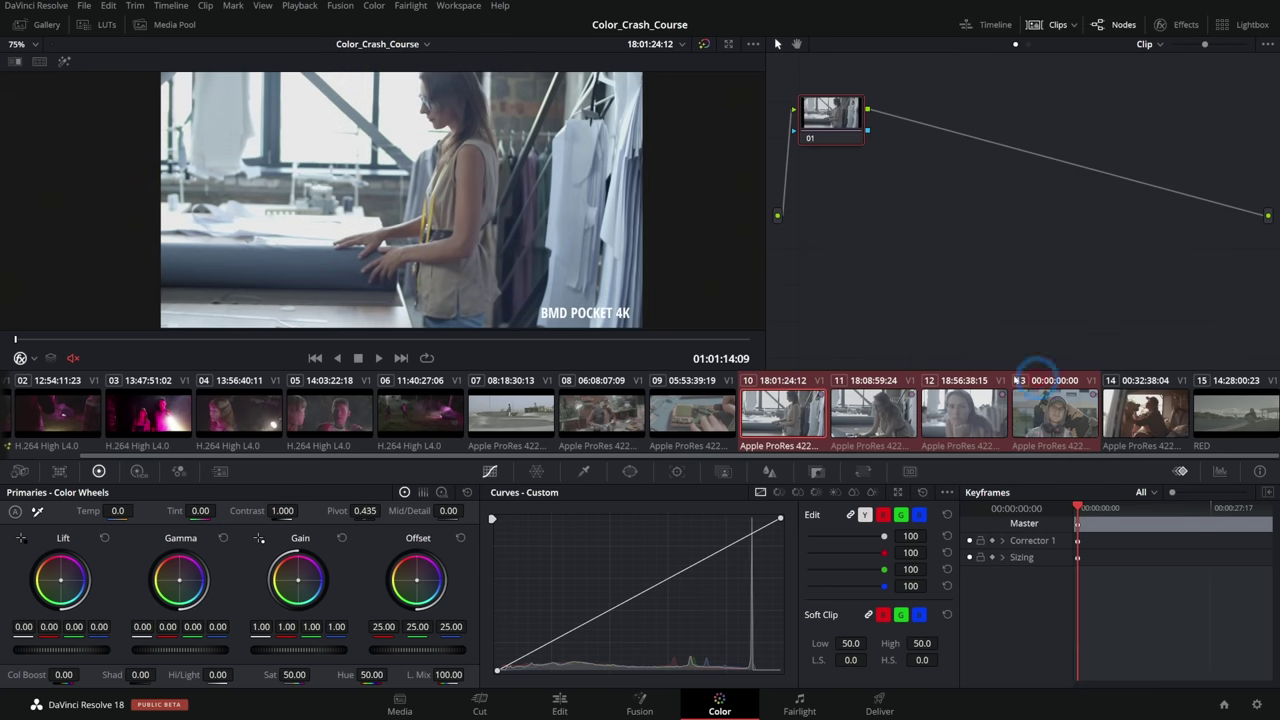
- Select clip 15, the R3D shot, and open its Camera Raw settings
{"action": "left_click", "coordinate": [1145, 412]}
{"action": "left_click", "coordinate": [1212, 410]}
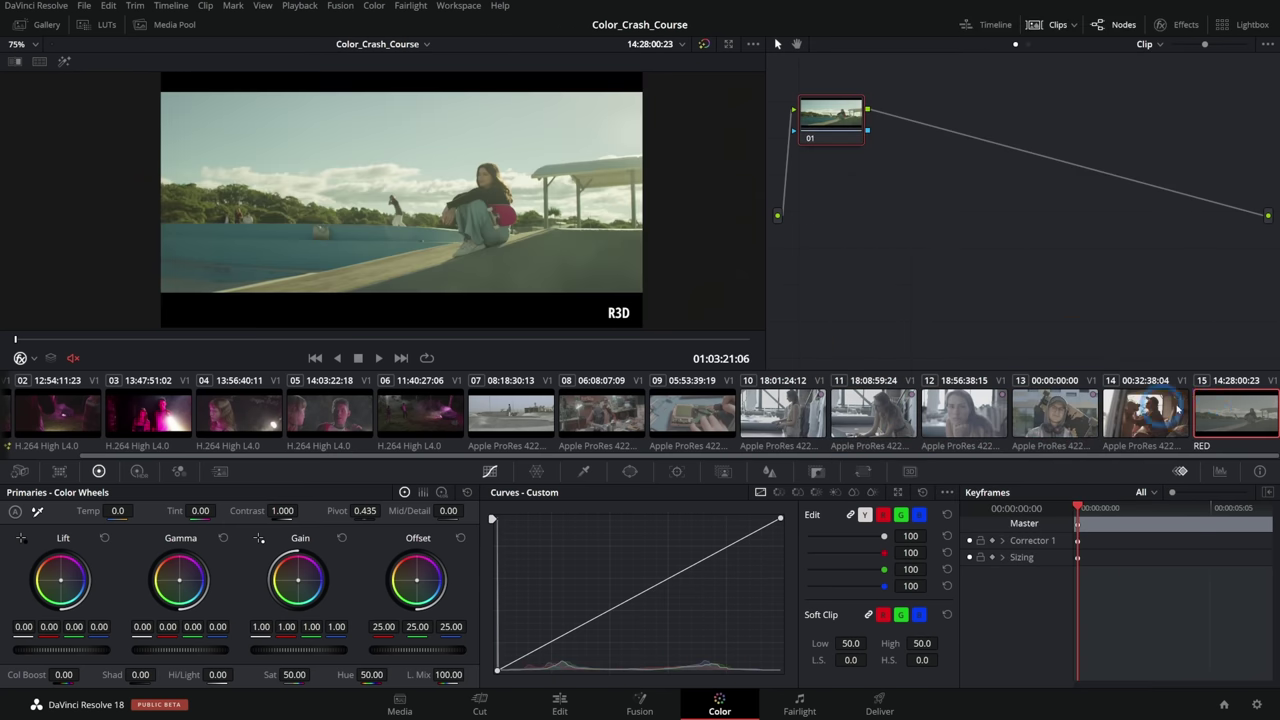
{"action": "right_click", "coordinate": [1210, 408]}
{"action": "left_click", "coordinate": [946, 300]}
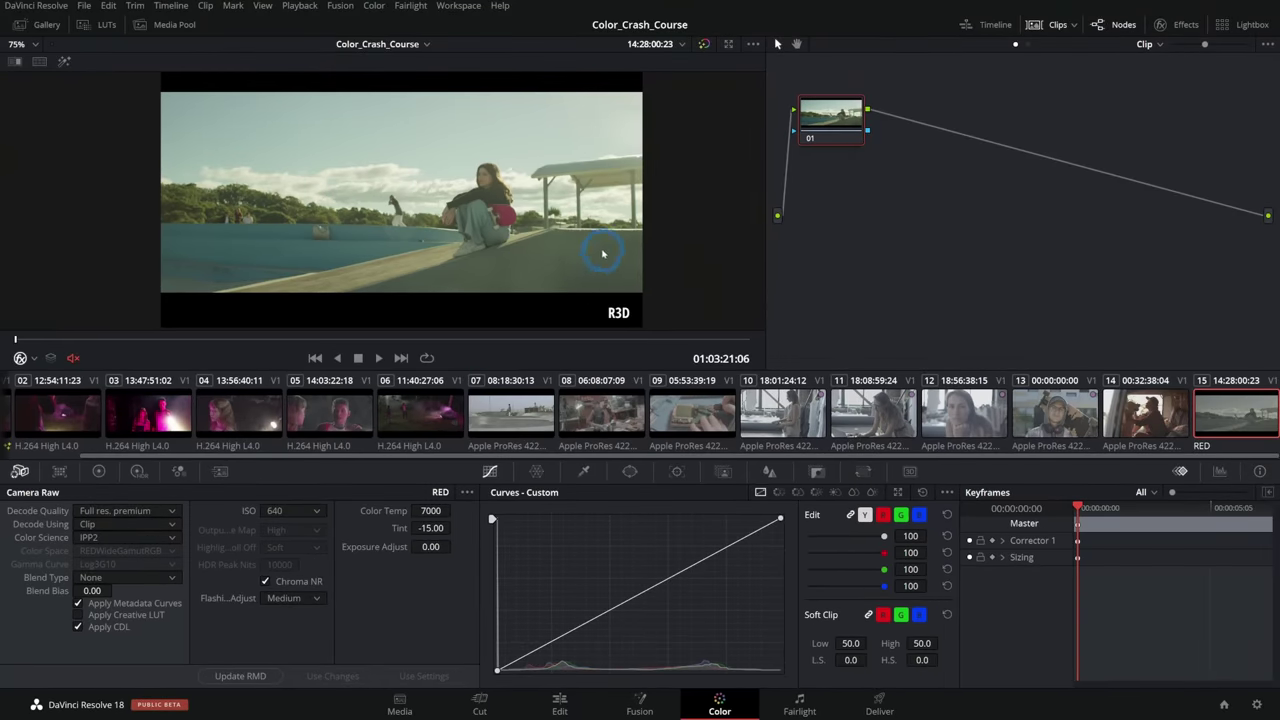
- Go back through clips 12, 09, 08, 07 and 05 to check their color-managed images
{"action": "left_click", "coordinate": [960, 415]}
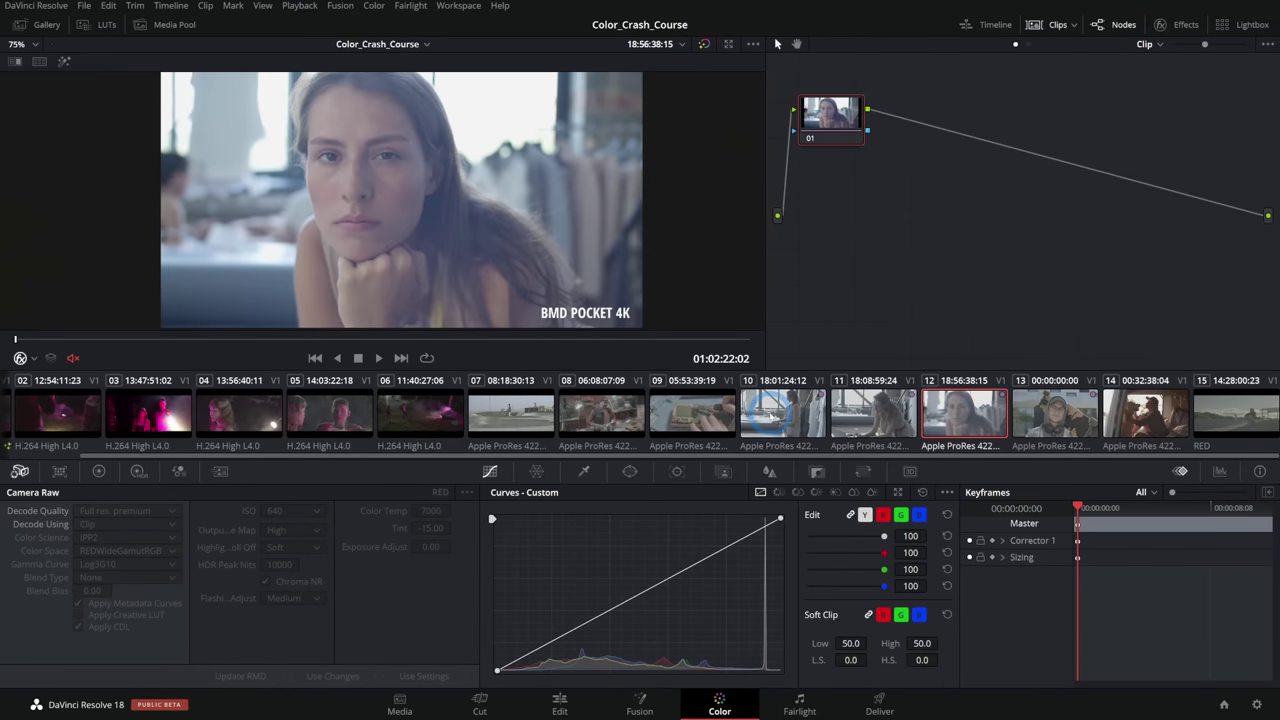
{"action": "left_click", "coordinate": [701, 432]}
{"action": "left_click", "coordinate": [614, 428]}
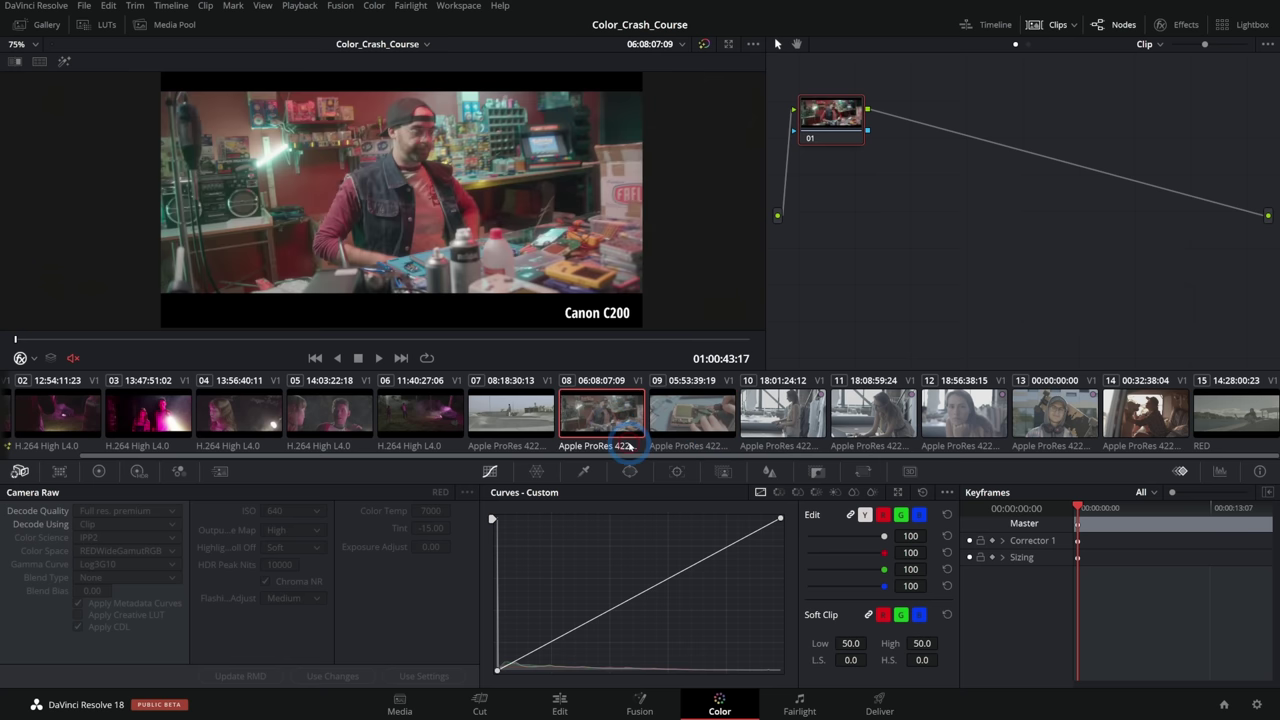
{"action": "left_click", "coordinate": [531, 430]}
{"action": "left_click", "coordinate": [330, 415]}
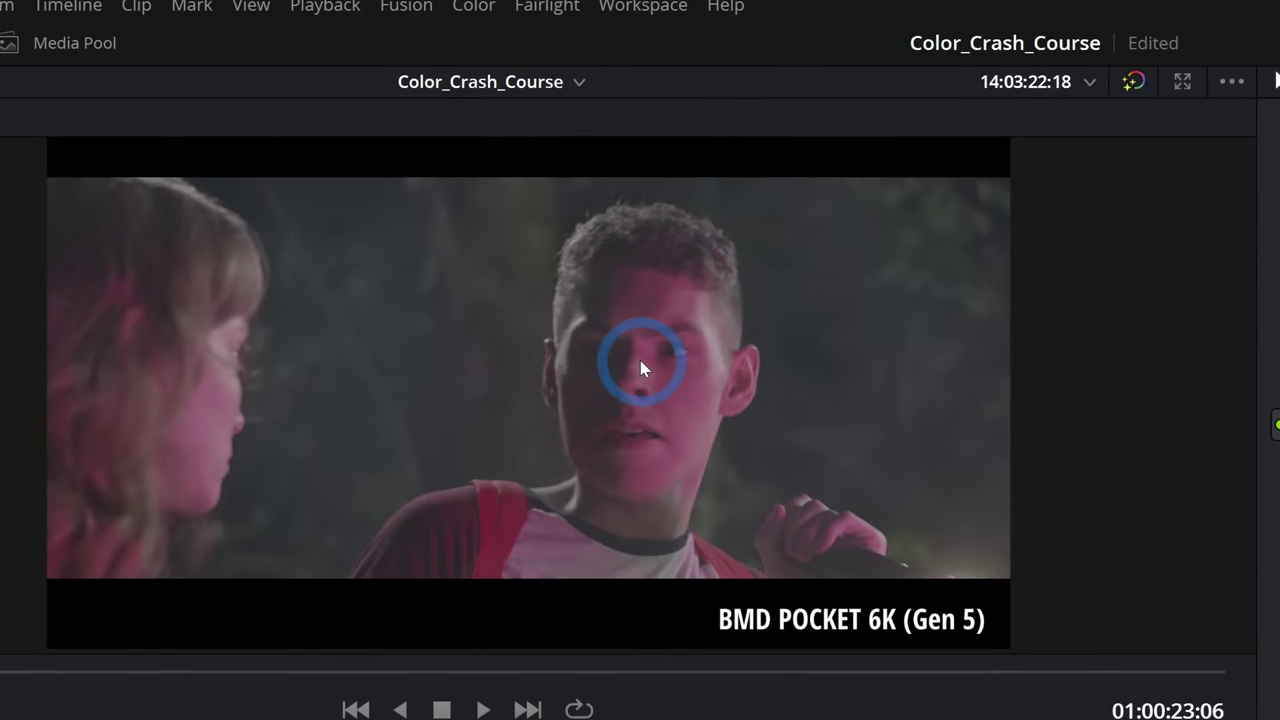
- Set the input color space of clip 05 to Blackmagic Design Film Gen 5
{"action": "right_click", "coordinate": [463, 443]}
{"action": "mouse_move", "coordinate": [751, 360]}
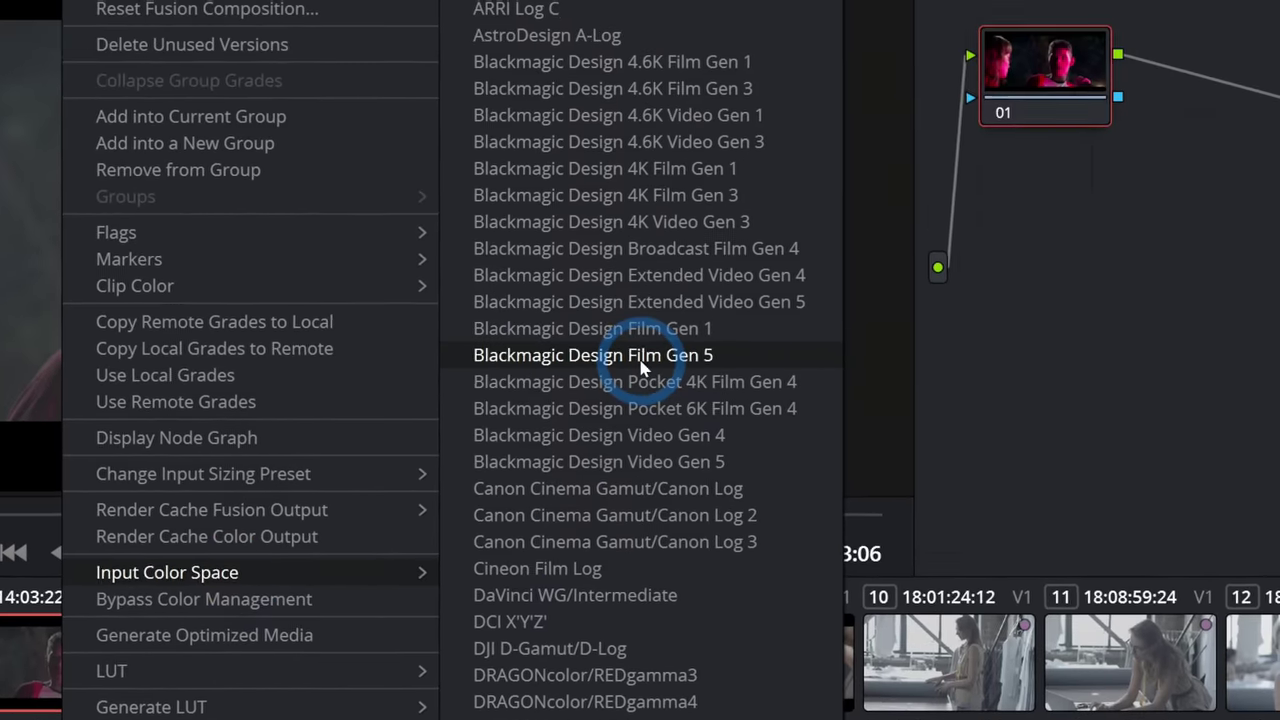
{"action": "left_click", "coordinate": [641, 368]}
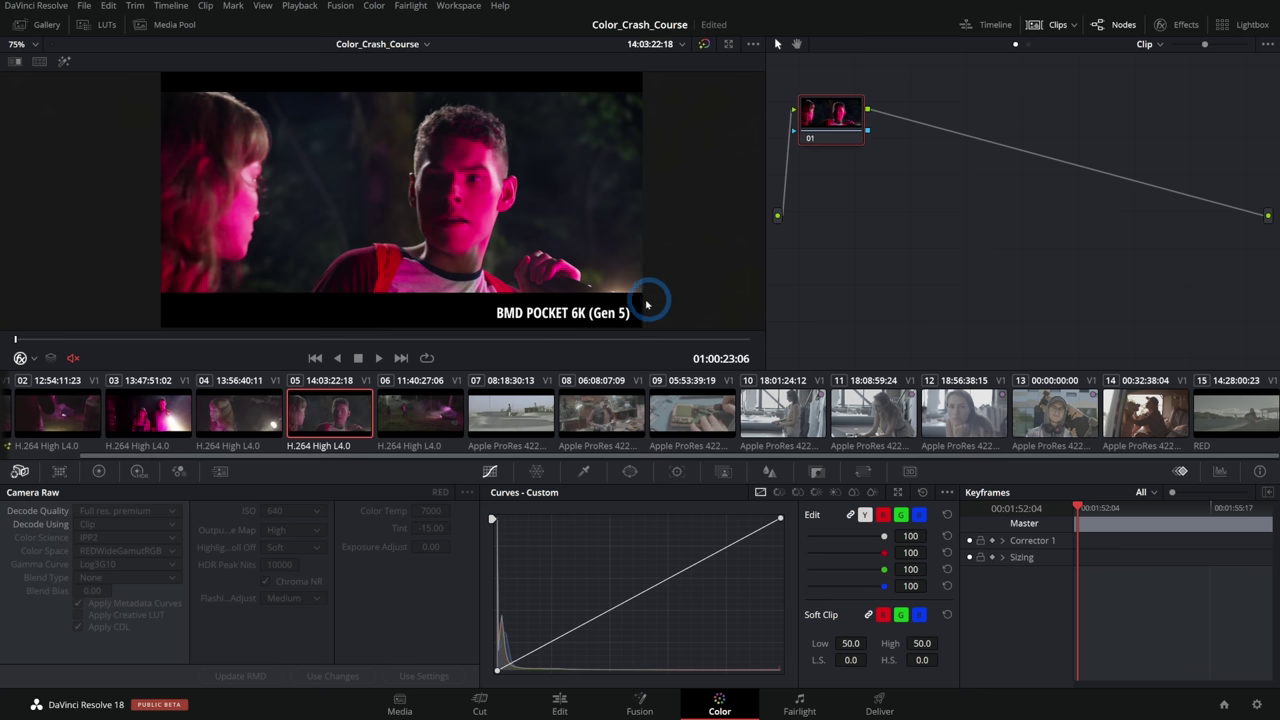
- Return to the Primaries color wheels and review the converted images of clips 06 through 10
{"action": "left_click", "coordinate": [98, 471]}
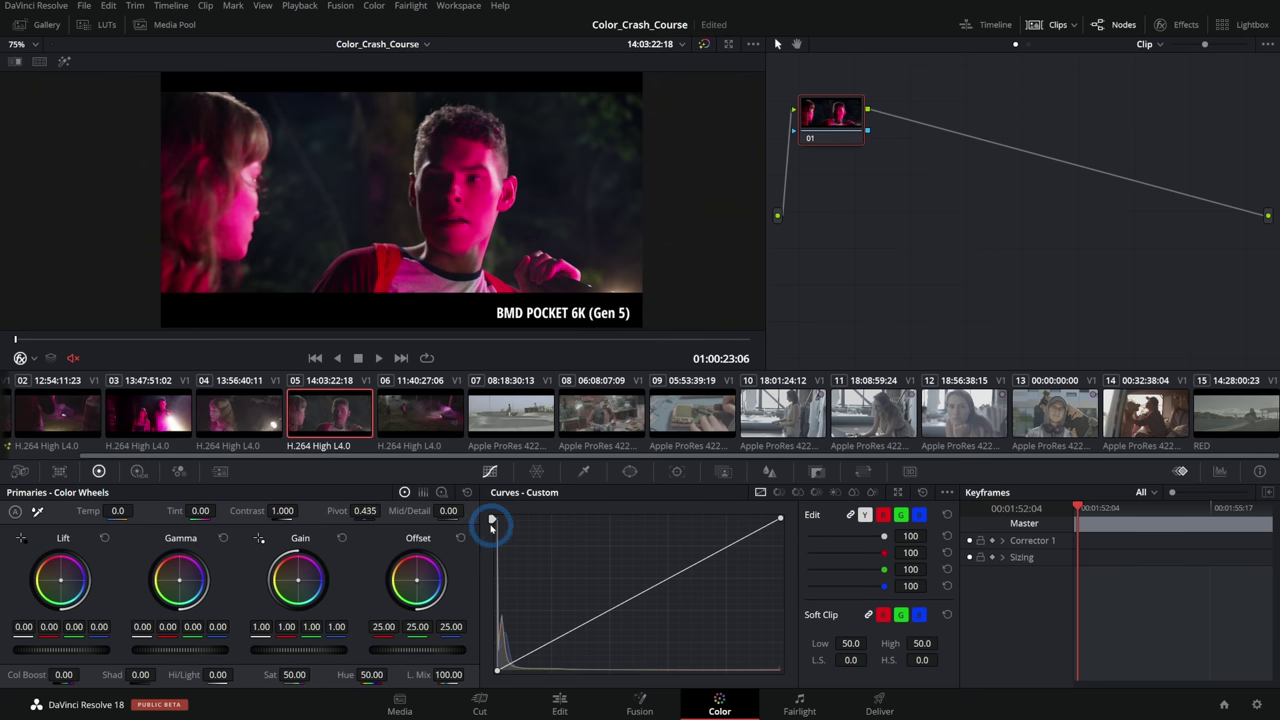
{"action": "left_click", "coordinate": [410, 414]}
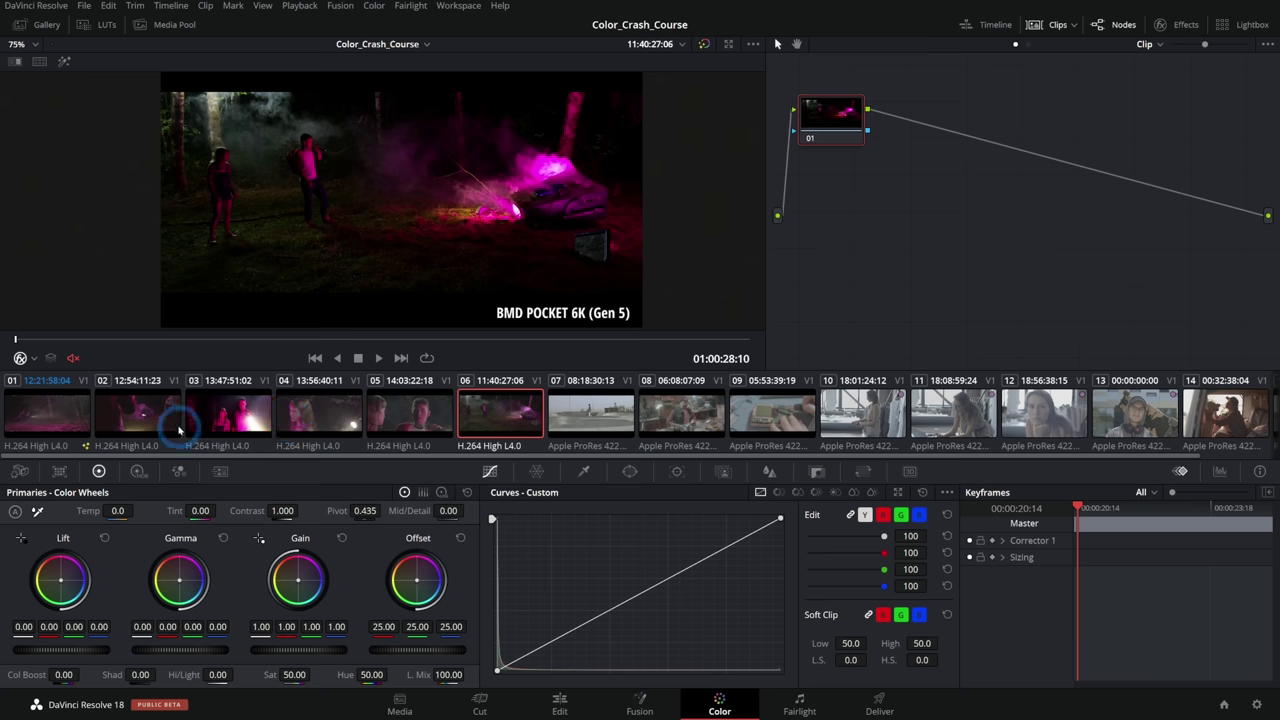
{"action": "left_click", "coordinate": [611, 416]}
{"action": "key", "text": "Down"}
{"action": "key", "text": "Down"}
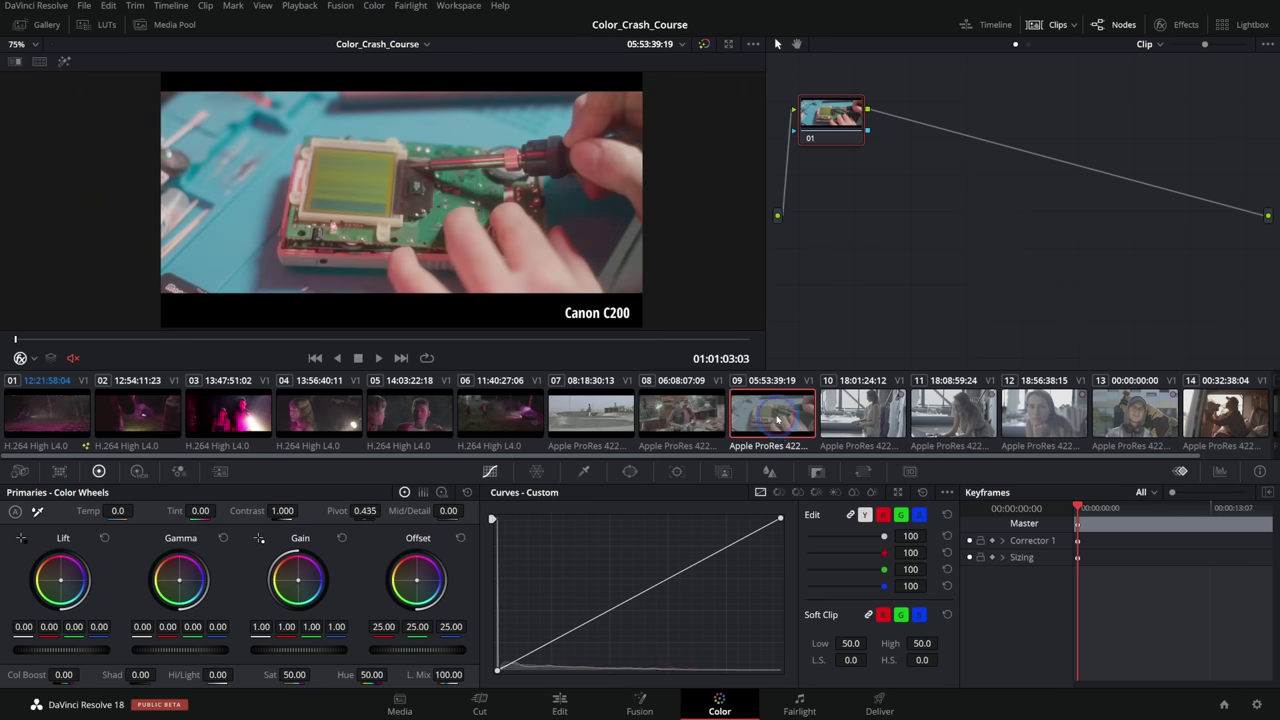
{"action": "key", "text": "Down"}
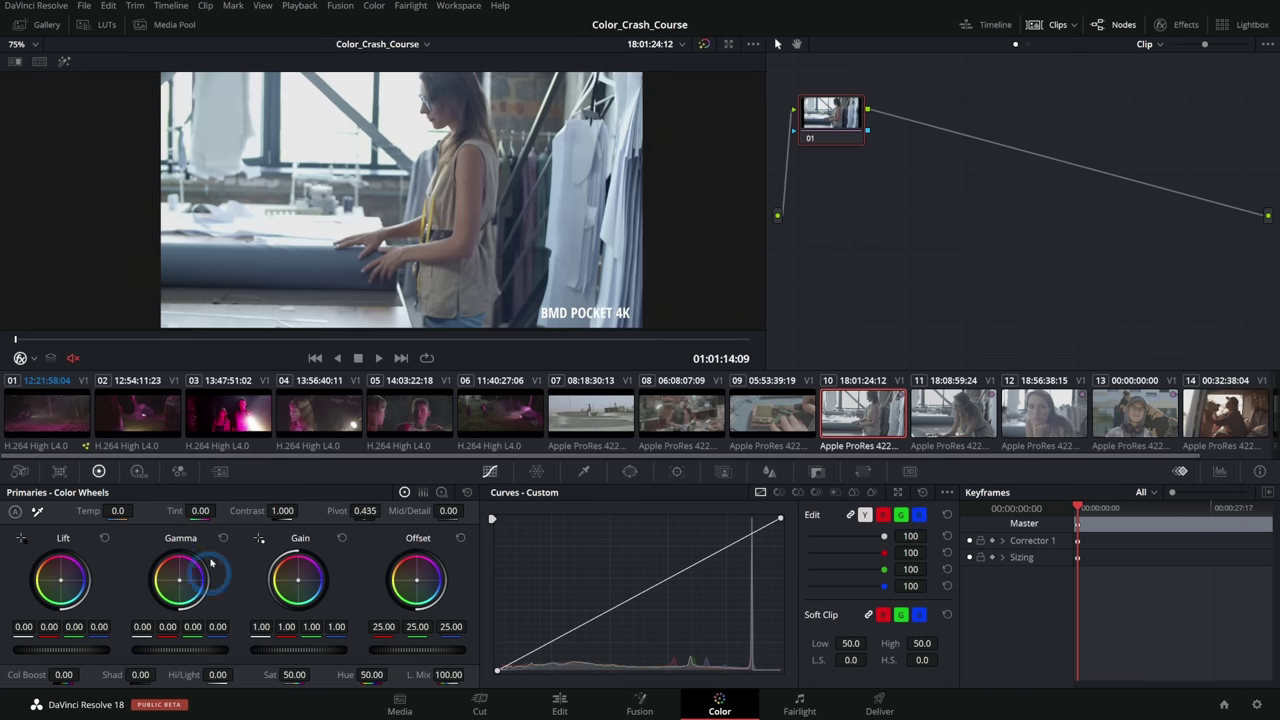
- Select clip 07, the RED Raven shot, and enlarge its viewer by hiding the clip thumbnails and narrowing the node area
{"action": "left_click", "coordinate": [580, 414]}
{"action": "scroll", "coordinate": [543, 271], "scroll_direction": "up", "scroll_amount": 3}
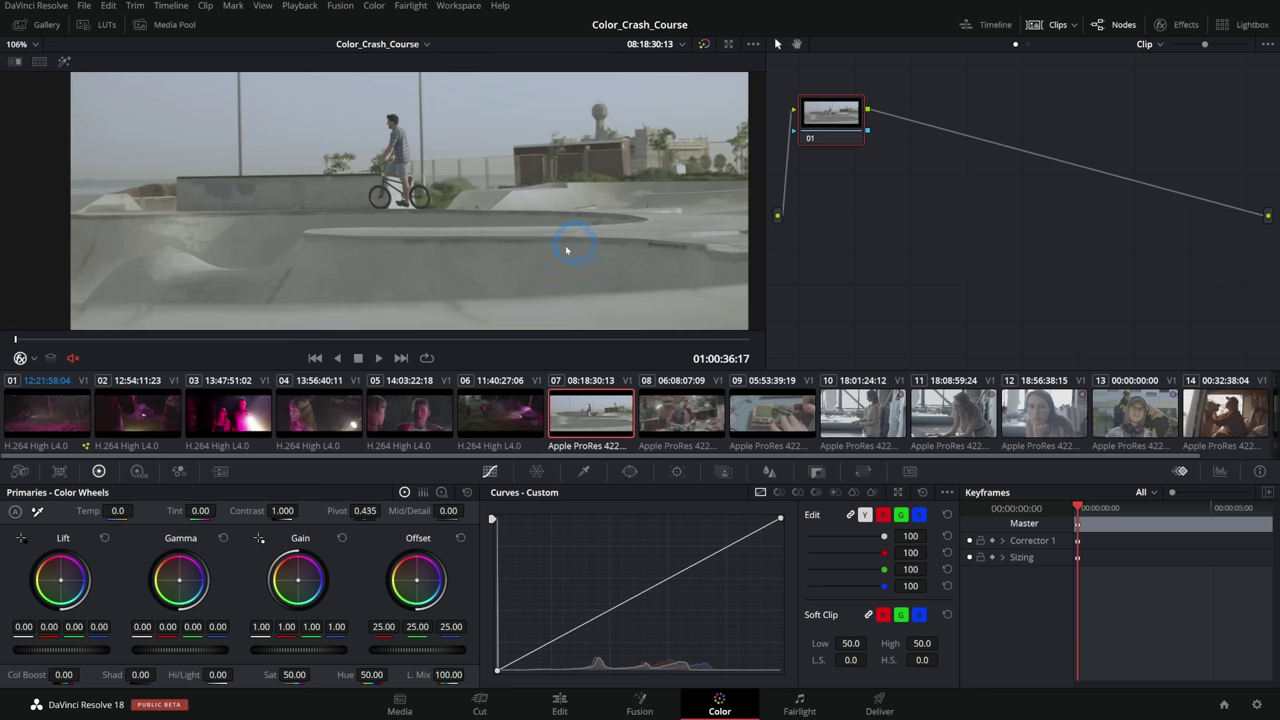
{"action": "left_click", "coordinate": [1057, 25]}
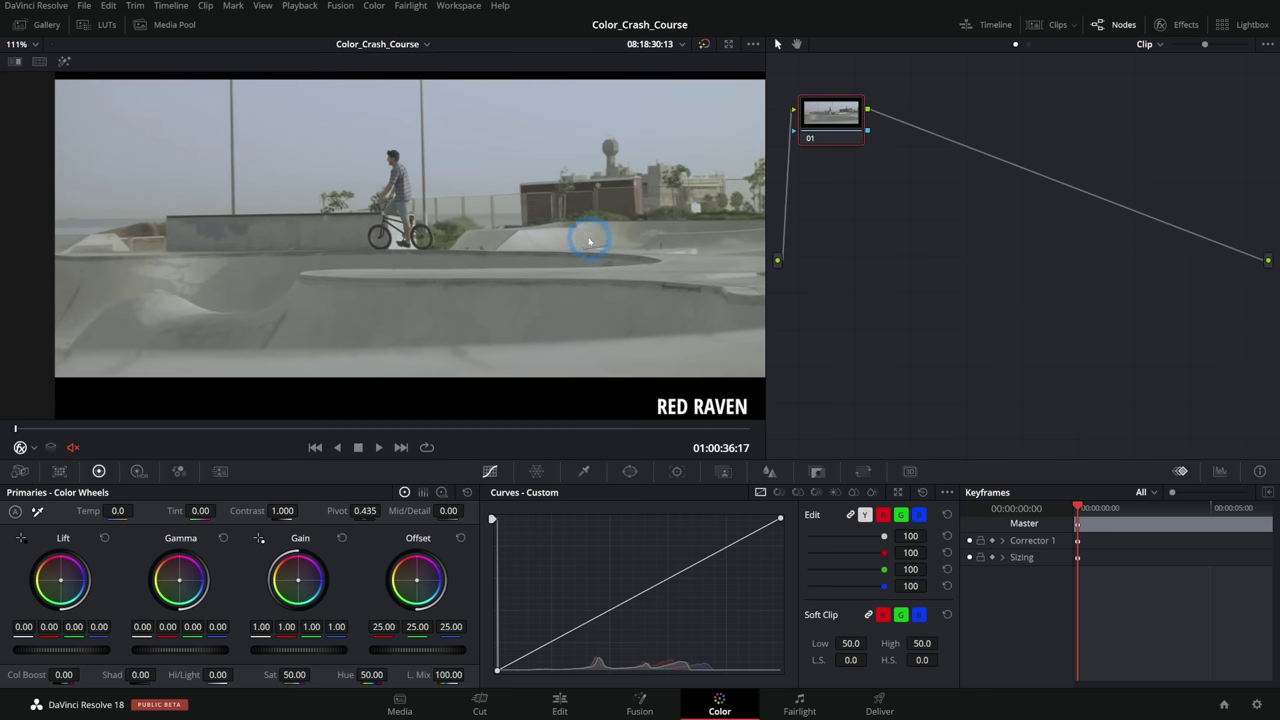
{"action": "left_click_drag", "start_coordinate": [767, 163], "coordinate": [1024, 154]}
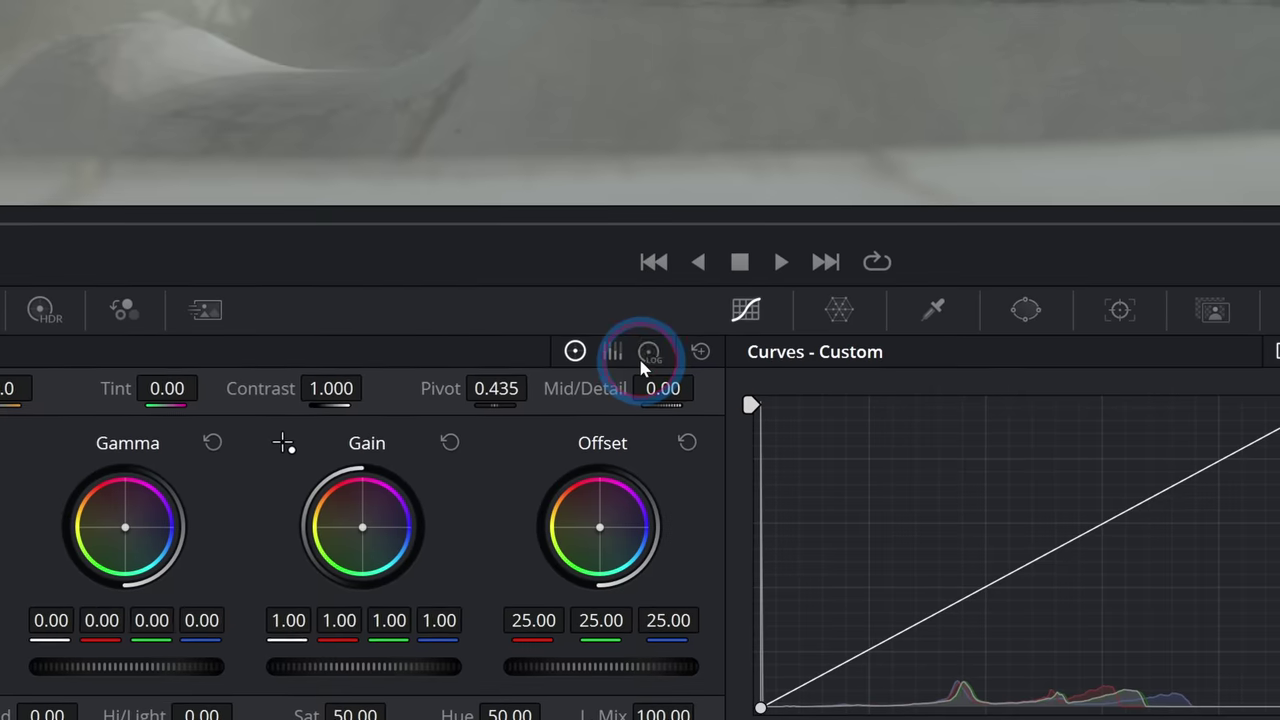
- Look at the Log version of the primaries wheels and return to the standard color wheels
{"action": "left_click", "coordinate": [883, 354]}
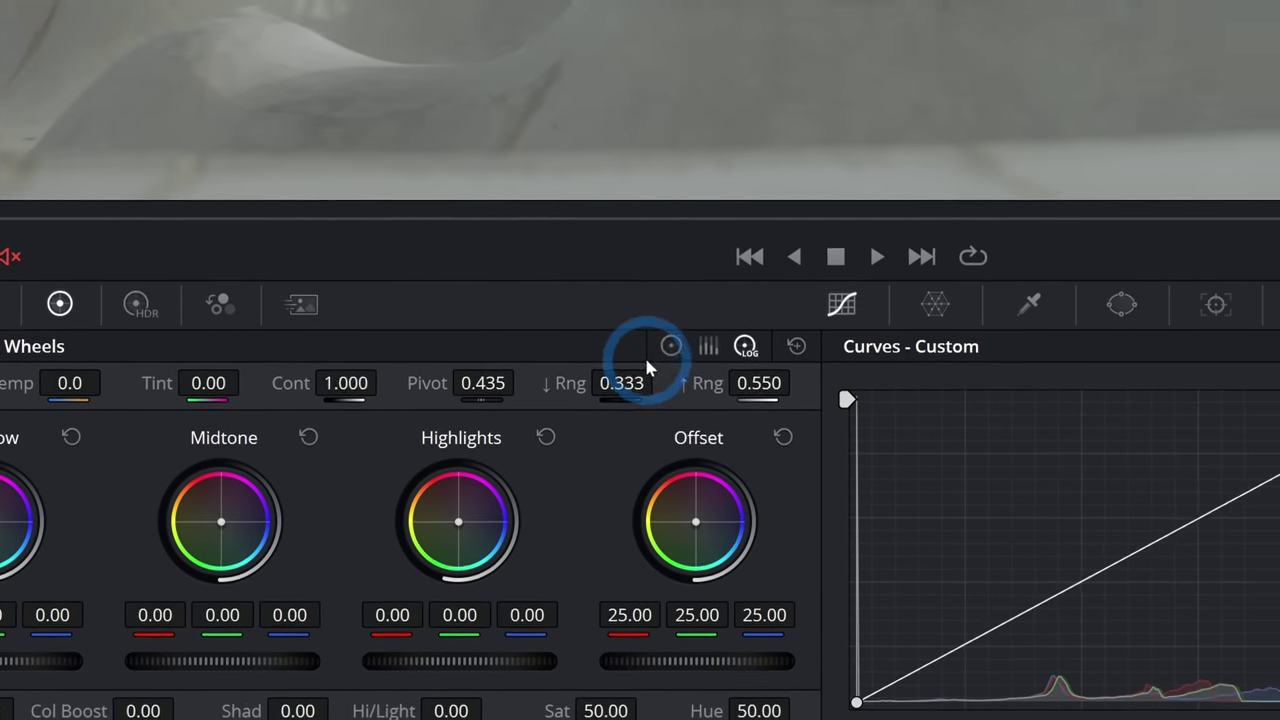
{"action": "left_click", "coordinate": [809, 351]}
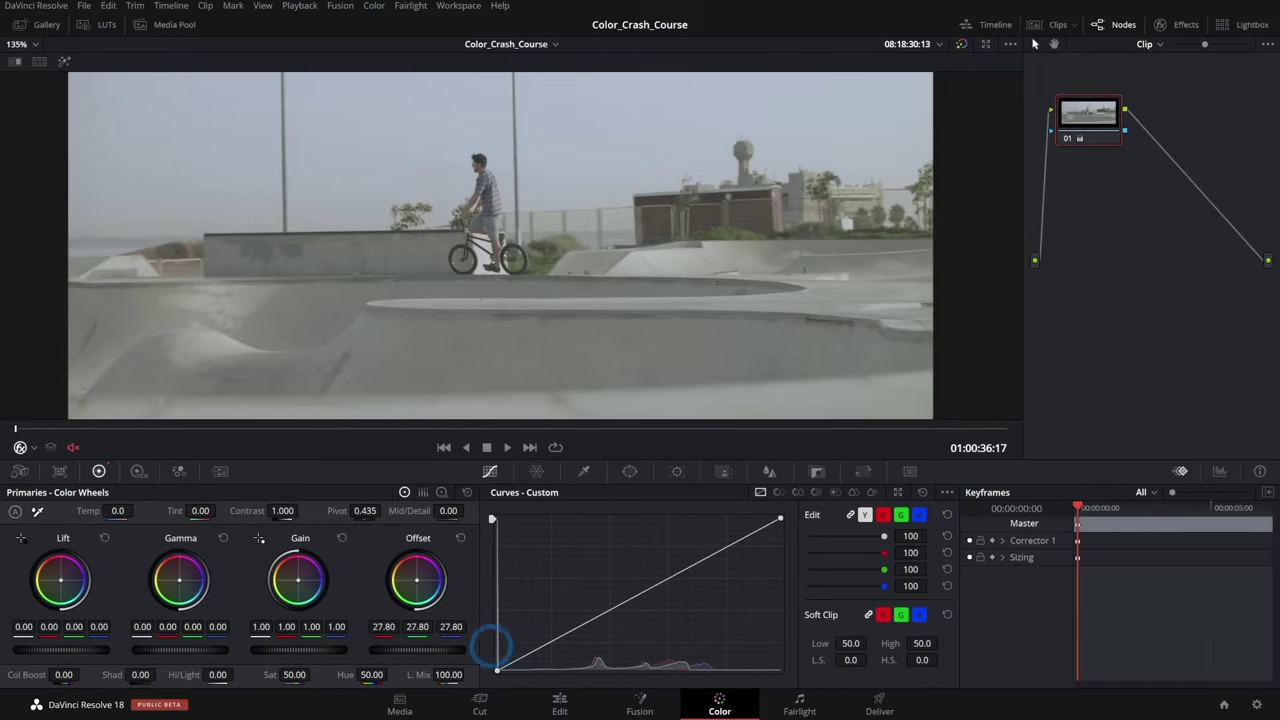
- Raise the Offset level of clip 07 to 47.90 and display the parade scopes
{"action": "left_click_drag", "start_coordinate": [490, 645], "coordinate": [814, 629]}
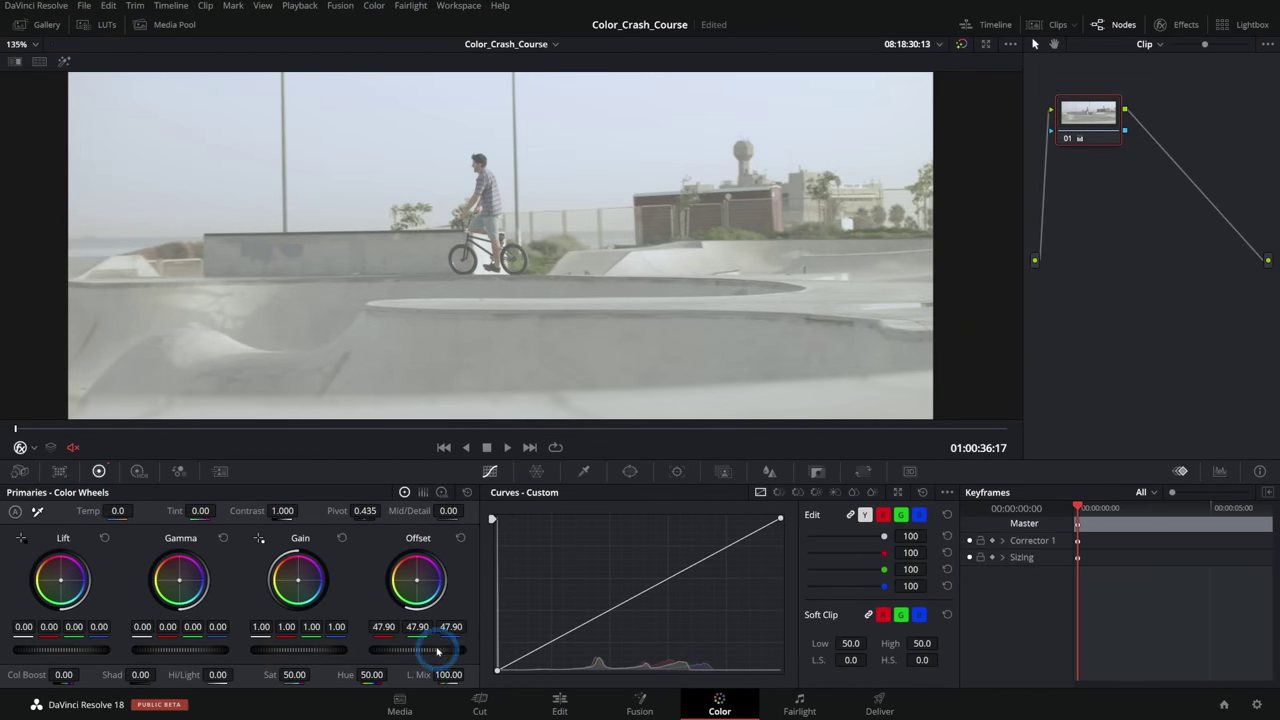
{"action": "left_click", "coordinate": [1220, 471]}
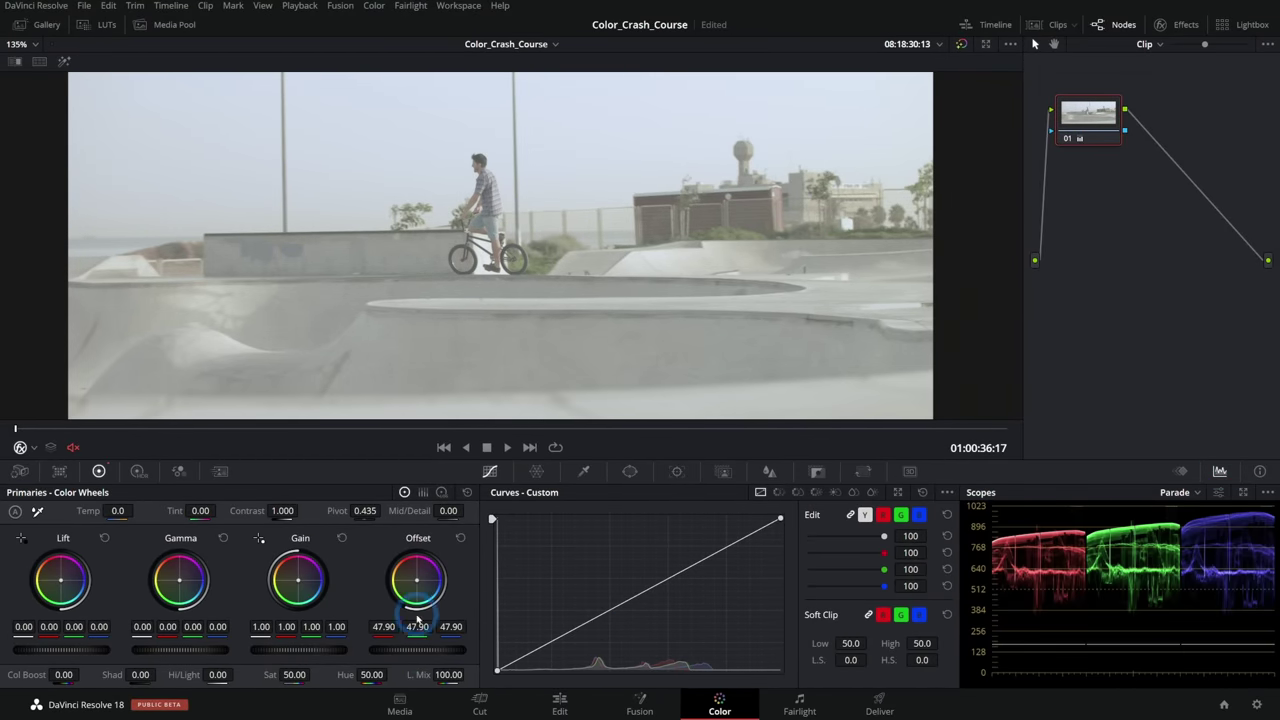
- Try lowering the Offset level in stages, to 16.30 and down to 1.90, to darken the whole image
{"action": "left_click_drag", "start_coordinate": [447, 650], "coordinate": [49, 666]}
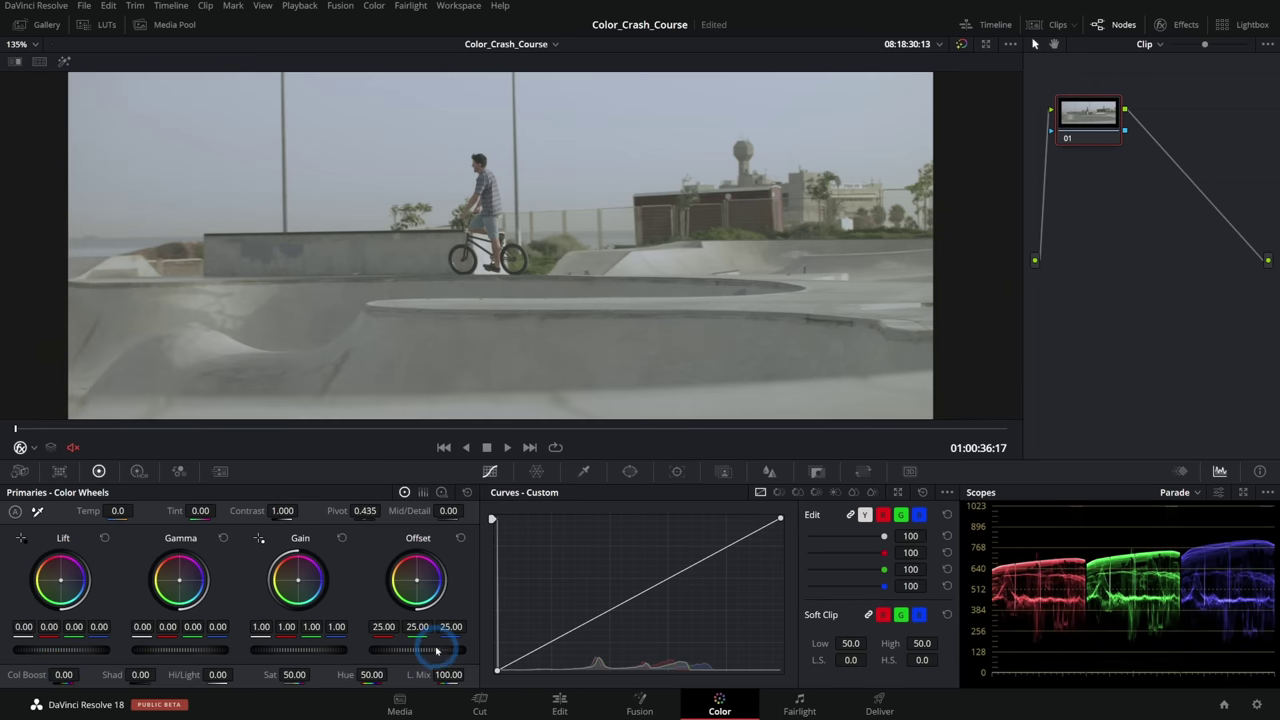
{"action": "left_click_drag", "start_coordinate": [440, 650], "coordinate": [258, 657]}
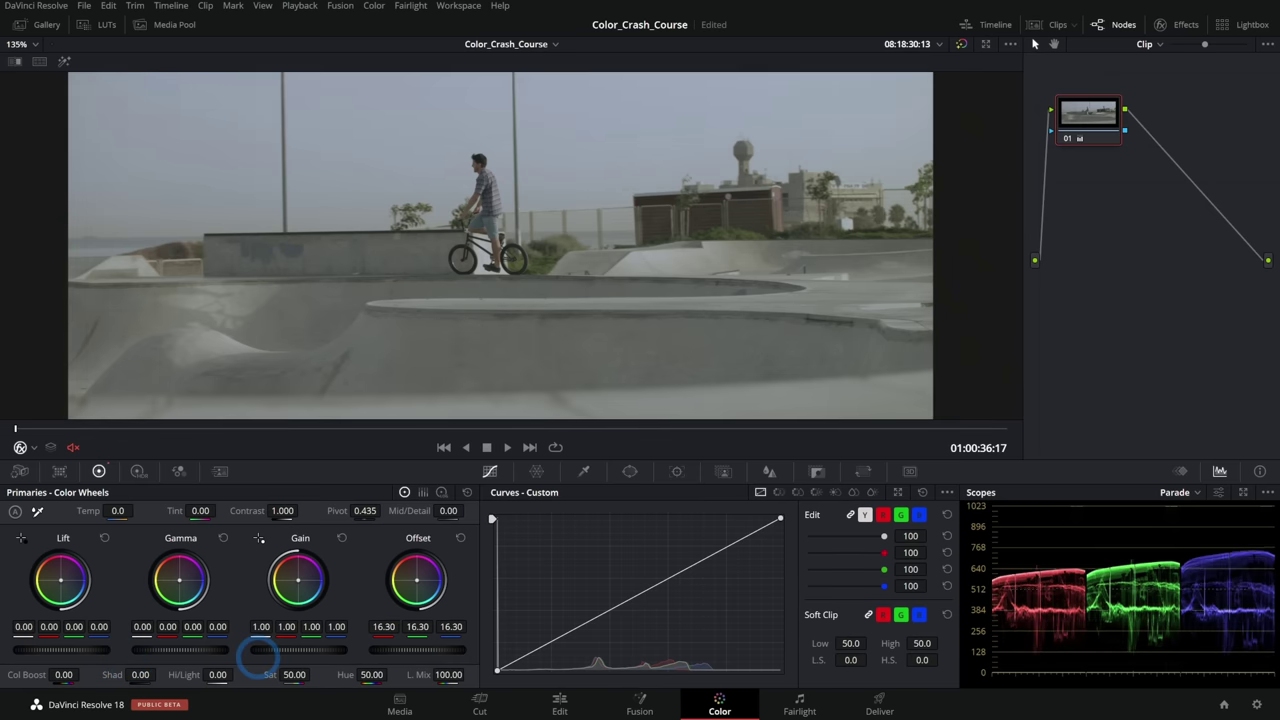
{"action": "left_click_drag", "start_coordinate": [400, 652], "coordinate": [245, 660]}
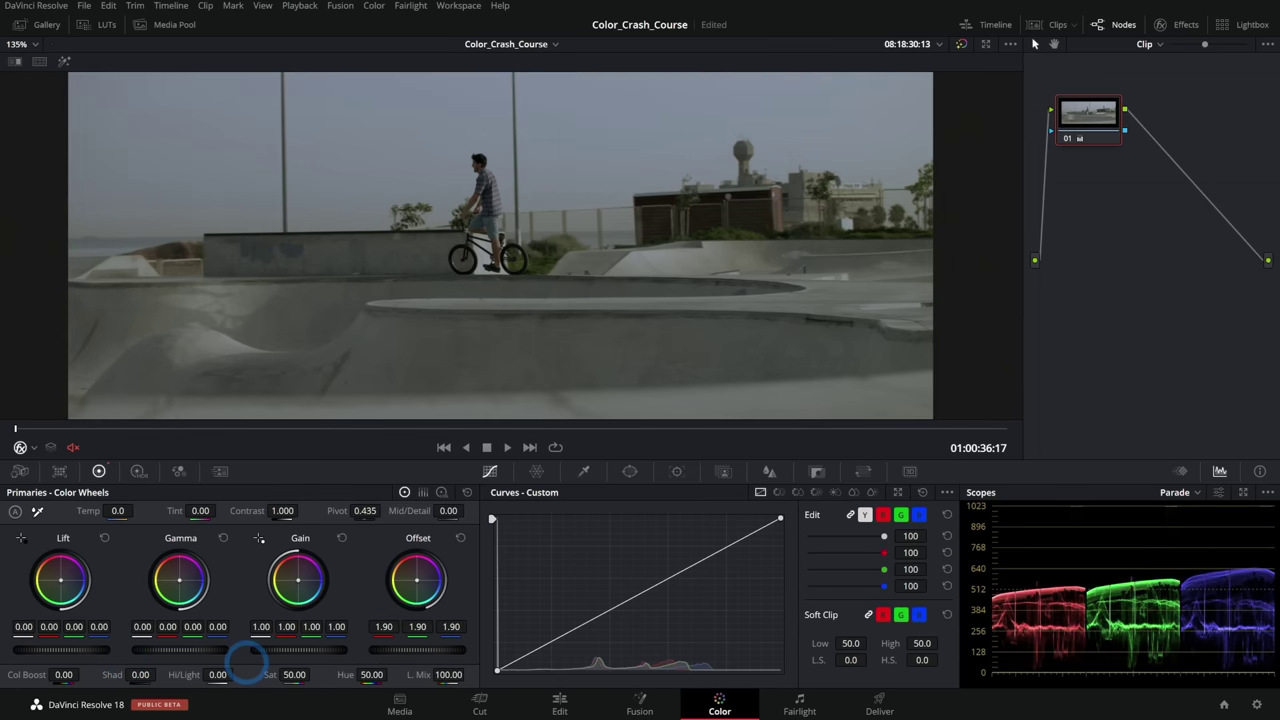
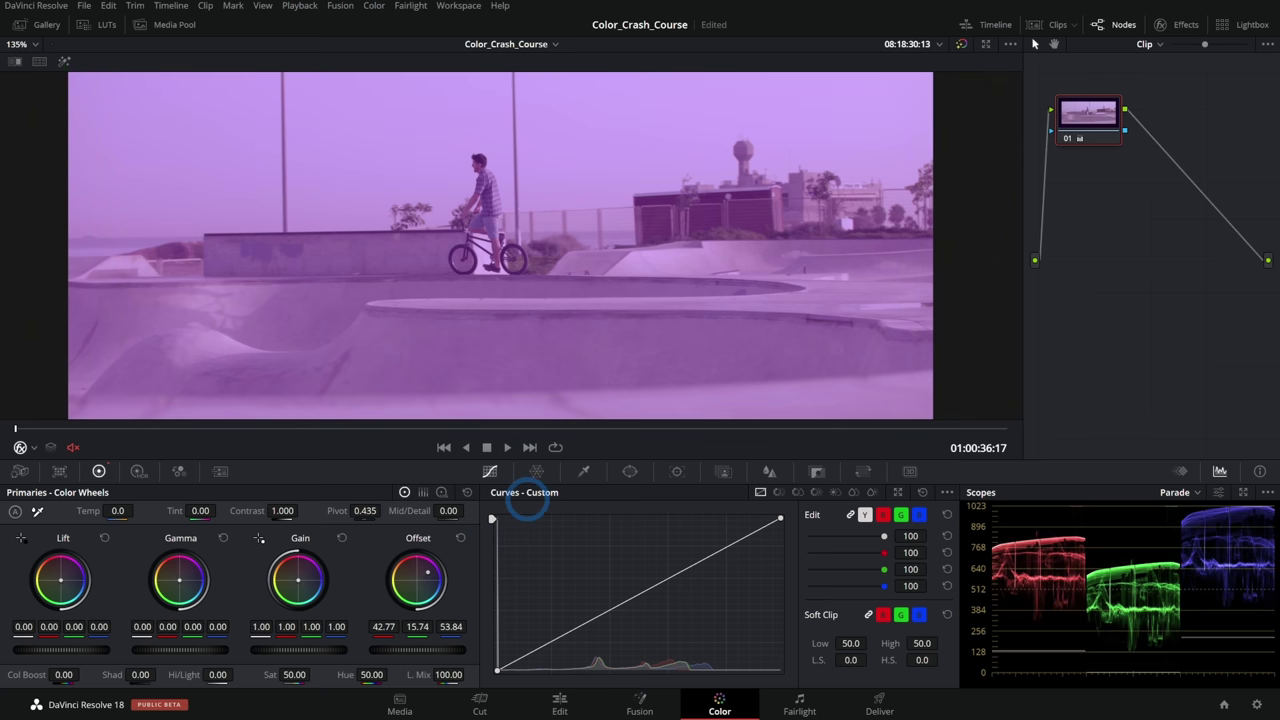
- Try a warm and a strong magenta Offset color balance, resetting Offset after each one
{"action": "left_click_drag", "start_coordinate": [427, 575], "coordinate": [297, 628]}
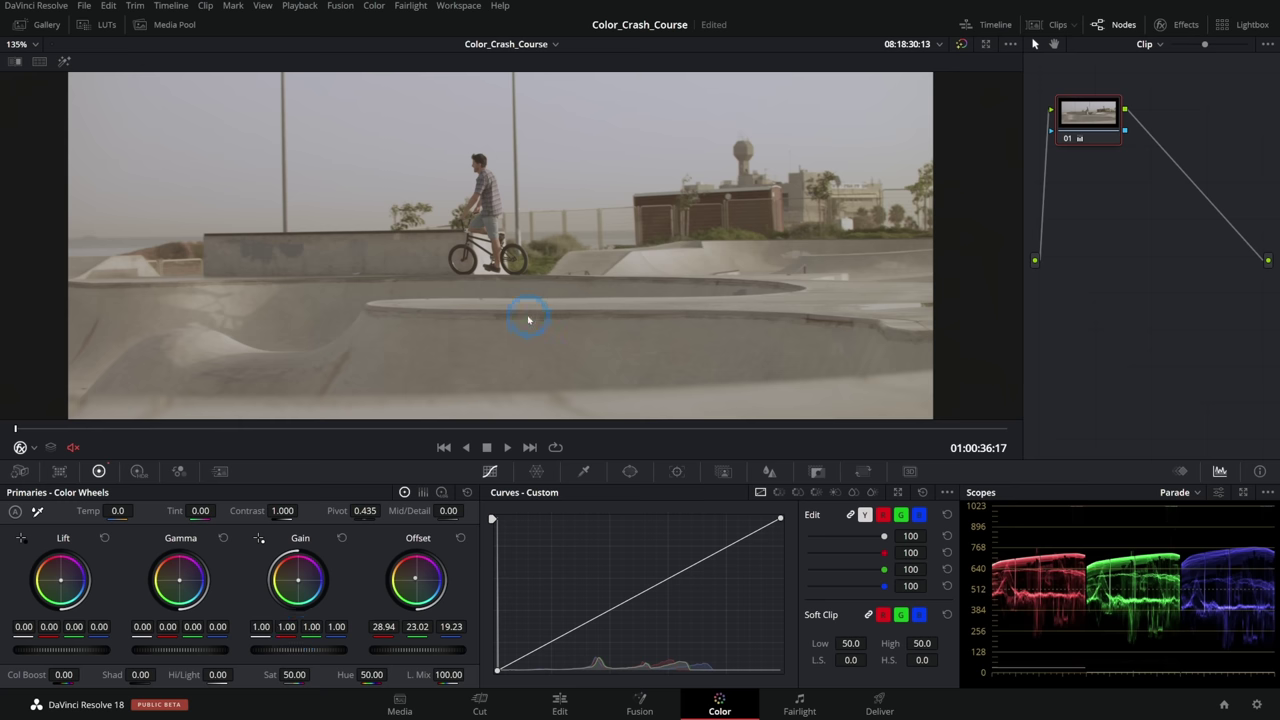
{"action": "left_click", "coordinate": [460, 538]}
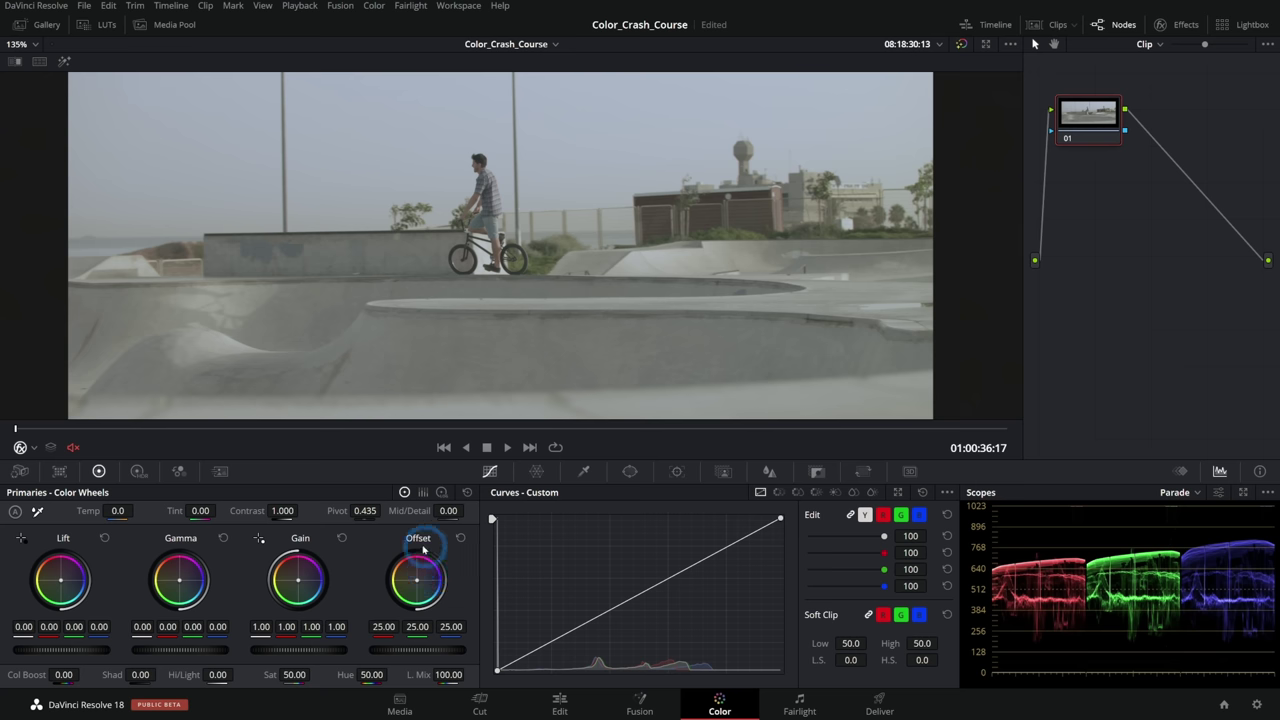
{"action": "left_click_drag", "start_coordinate": [417, 580], "coordinate": [581, 386]}
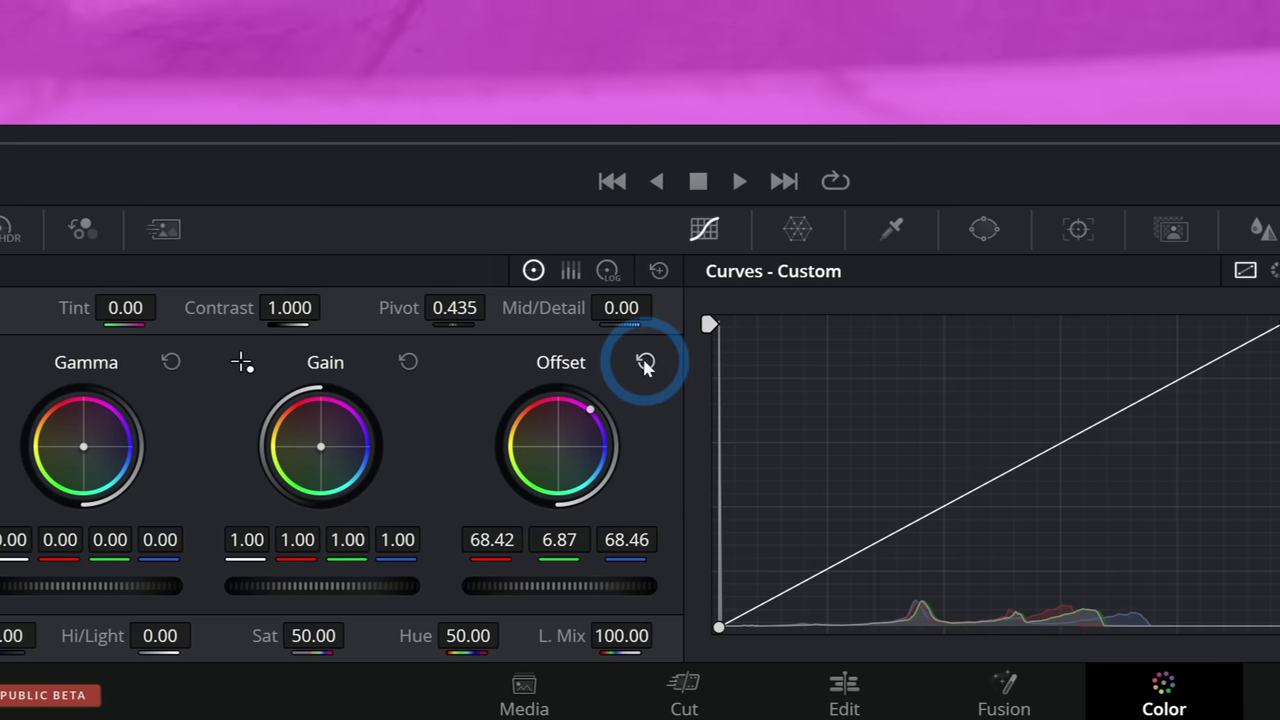
{"action": "left_click", "coordinate": [460, 538]}
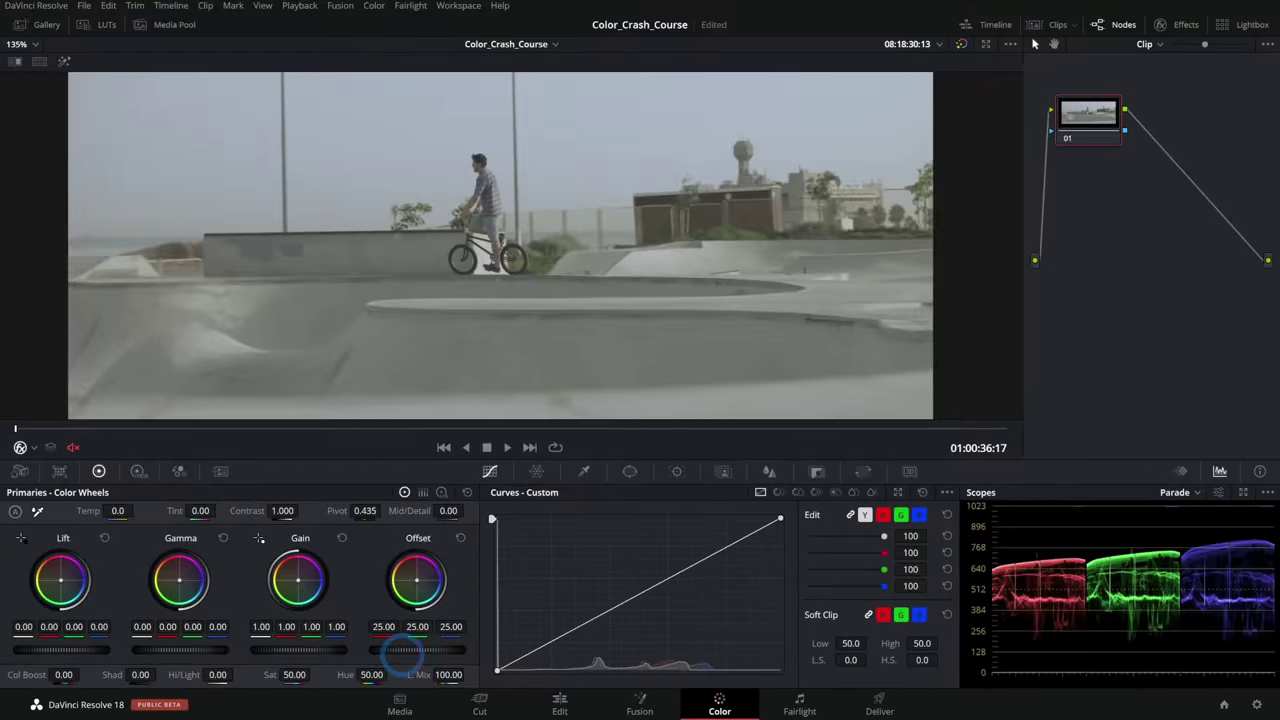
- Shift the Offset wheel across different hues once more and reset Offset to its defaults
{"action": "left_click_drag", "start_coordinate": [530, 583], "coordinate": [1279, 473]}
{"action": "left_click_drag", "start_coordinate": [1013, 595], "coordinate": [205, 640]}
{"action": "double_click", "coordinate": [411, 540]}
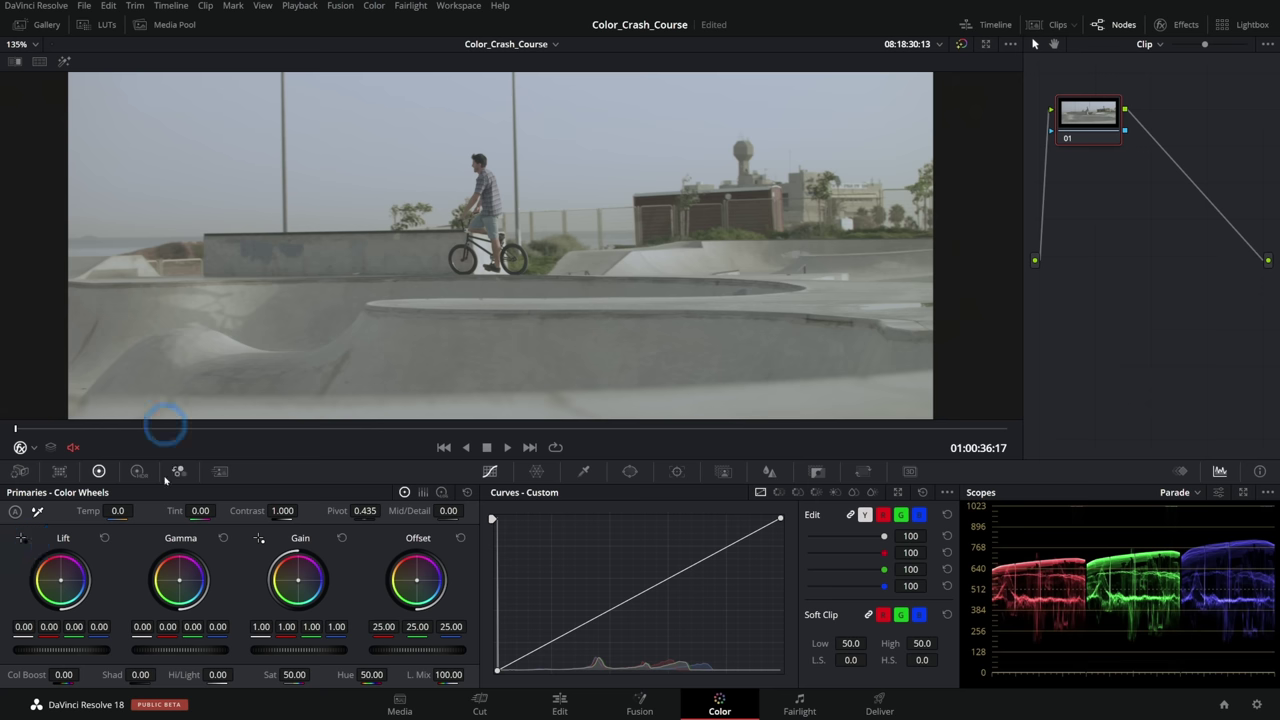
- Push the Lift color balance slightly toward blue, reset it, and try a similar blue shift on Gain
{"action": "left_click_drag", "start_coordinate": [73, 589], "coordinate": [76, 592]}
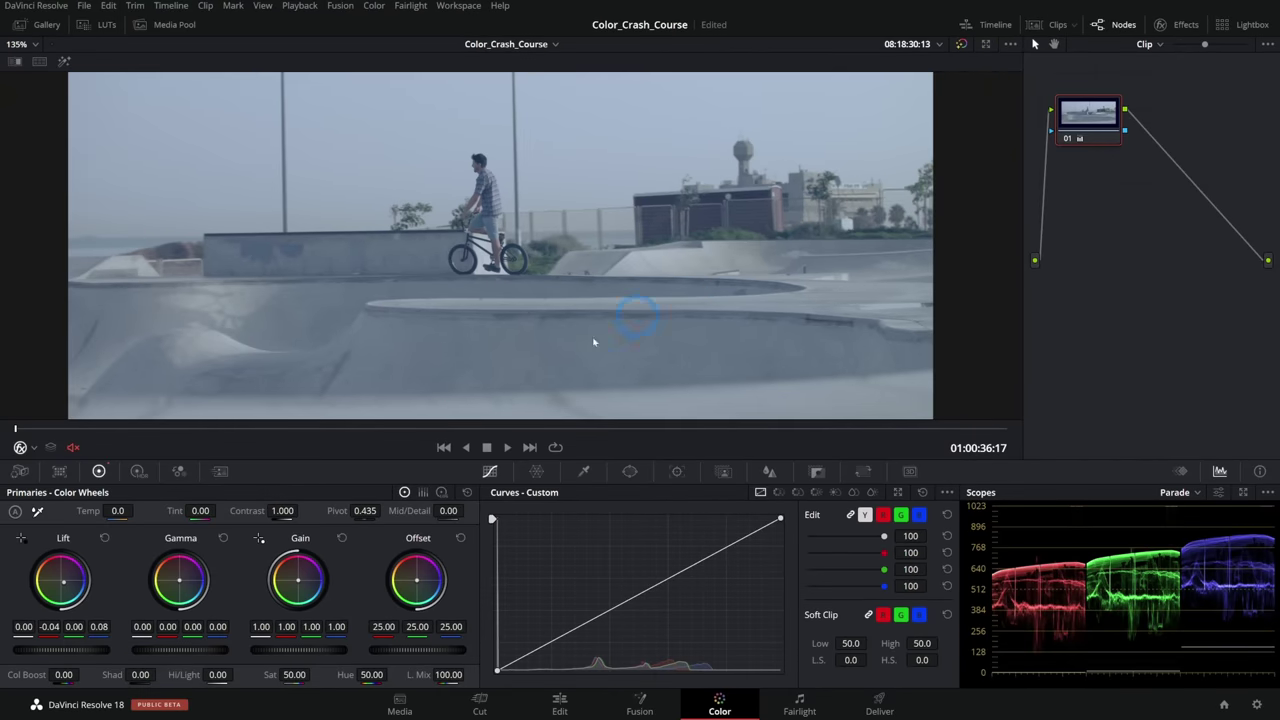
{"action": "left_click", "coordinate": [104, 538]}
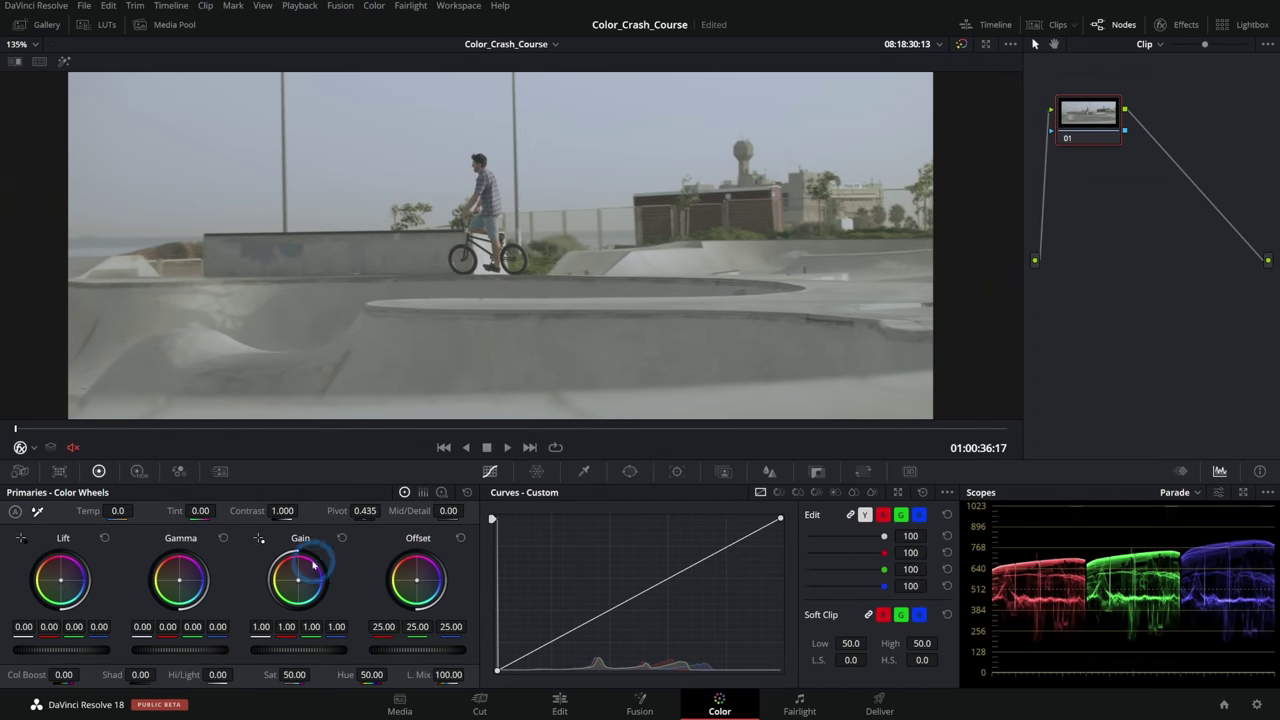
{"action": "left_click_drag", "start_coordinate": [297, 587], "coordinate": [316, 597]}
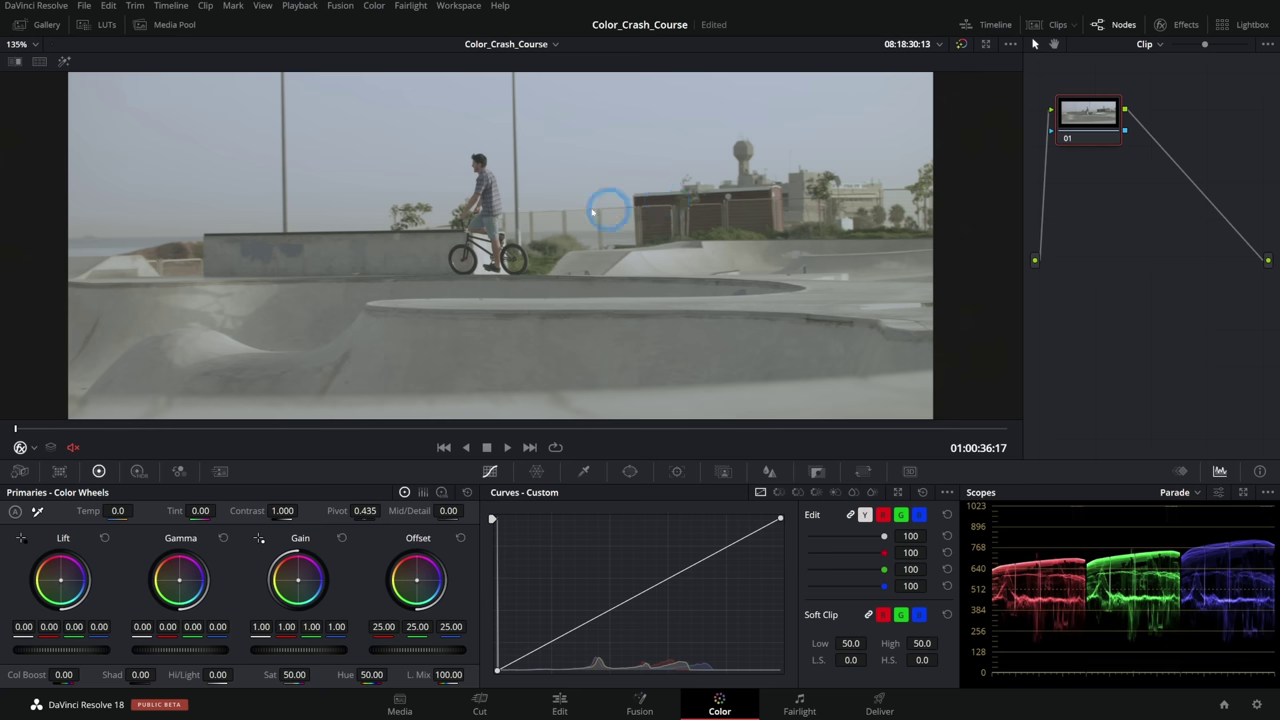
- Push the Gamma color balance strongly toward blue, to -0.18 red, 0.02 green and 0.42 blue
{"action": "left_click", "coordinate": [188, 566]}
{"action": "left_click_drag", "start_coordinate": [180, 584], "coordinate": [678, 382]}
{"action": "mouse_move", "coordinate": [745, 200]}
{"action": "left_mouse_down"}
{"action": "mouse_move", "coordinate": [729, 218]}
{"action": "mouse_move", "coordinate": [756, 202]}
{"action": "left_mouse_up"}
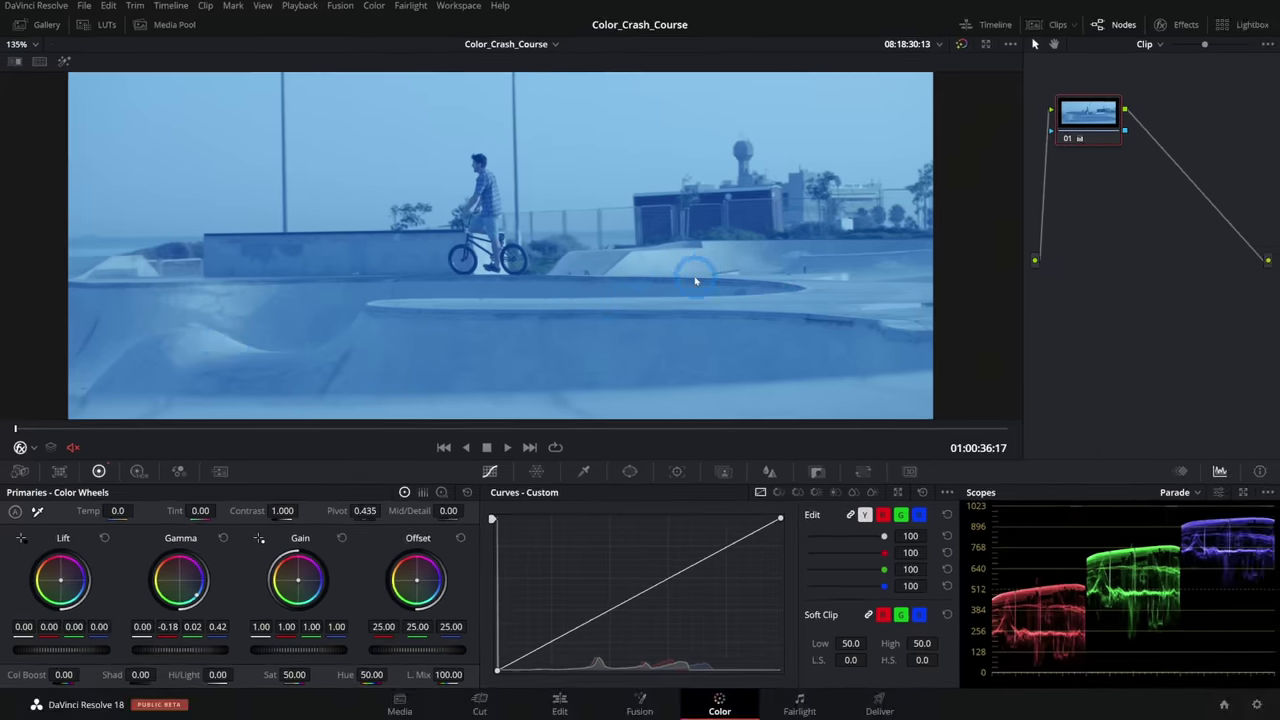
- Undo the blue Gamma shift, then try a strong magenta Gain balance of 1.63 red, 0.73 green and 1.84 blue and reset Gain
{"action": "key", "text": "ctrl+z"}
{"action": "left_click", "coordinate": [422, 247]}
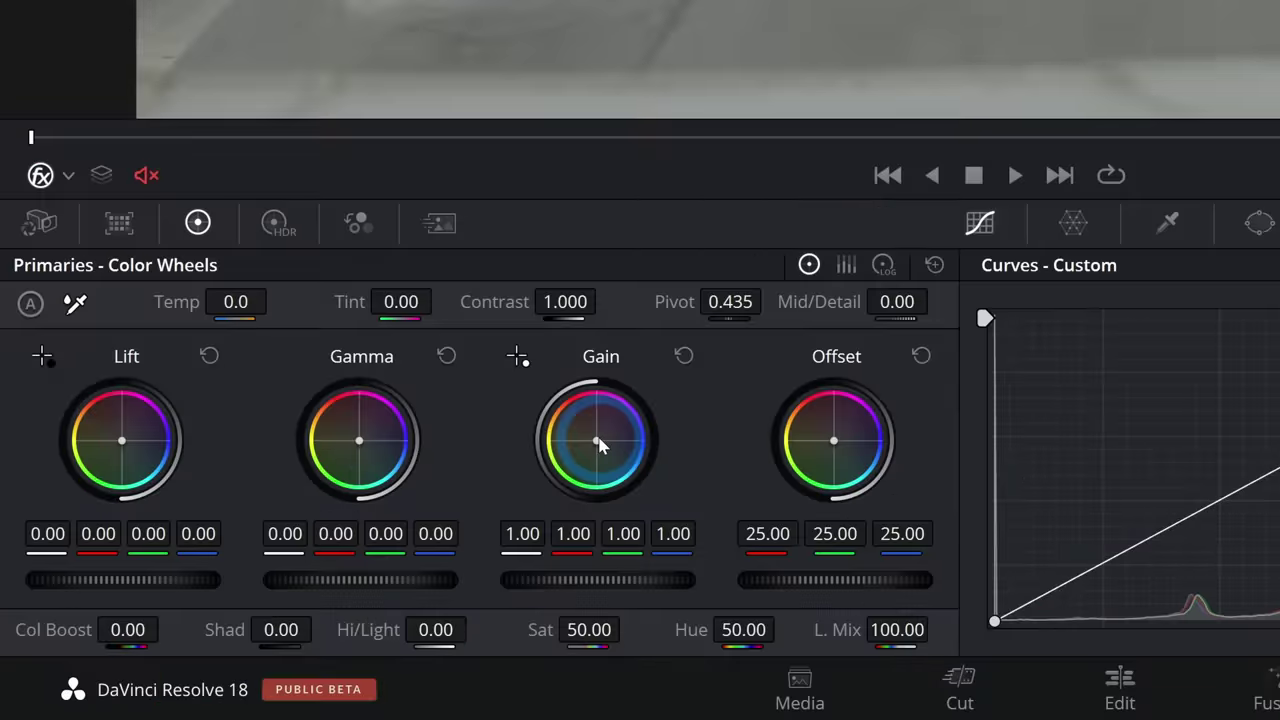
{"action": "left_click_drag", "start_coordinate": [302, 585], "coordinate": [348, 543]}
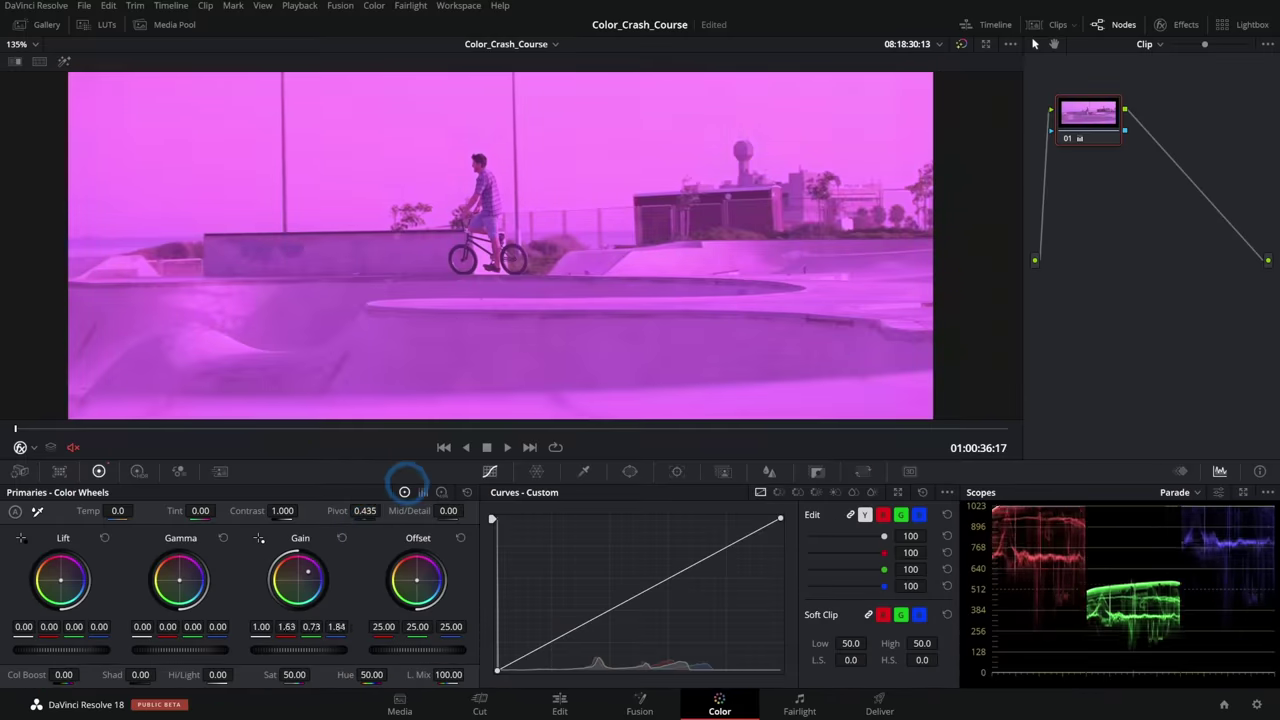
{"action": "left_click", "coordinate": [346, 535]}
{"action": "left_click_drag", "start_coordinate": [486, 630], "coordinate": [385, 643]}
{"action": "double_click", "coordinate": [269, 583]}
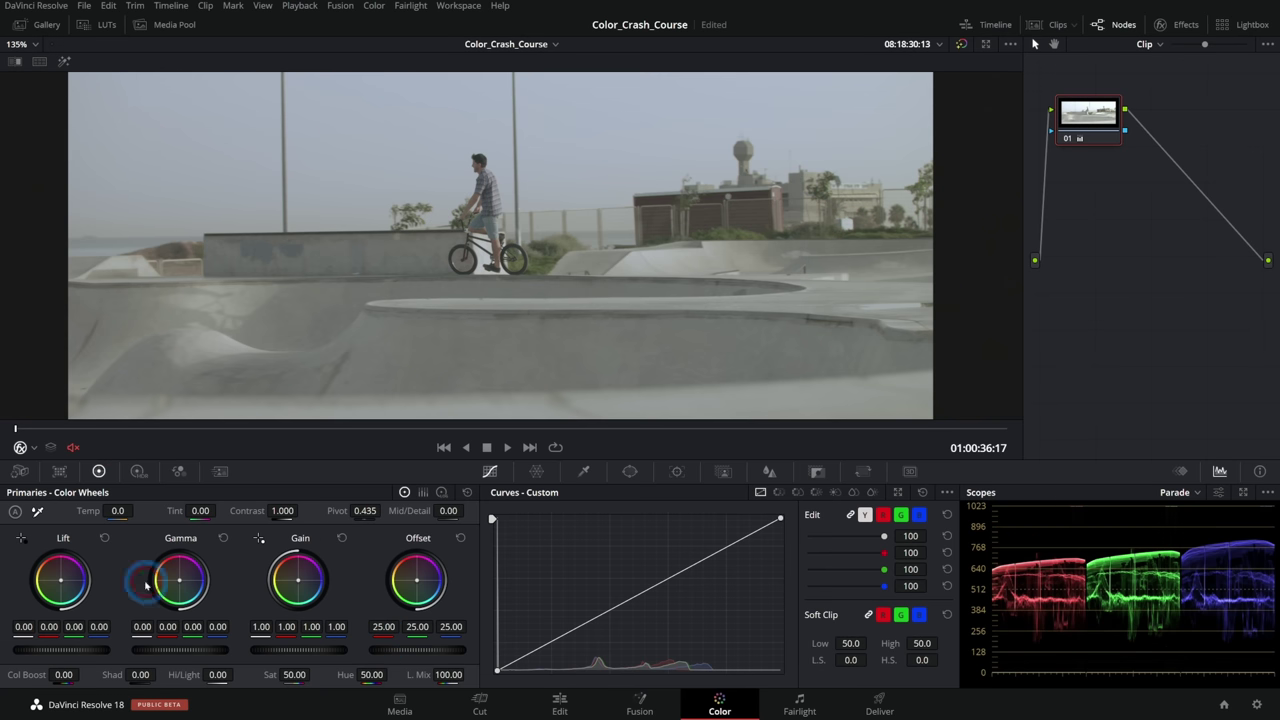
- Try a master Lift of -0.19 and a Saturation of 96, resetting each to its default
{"action": "left_click_drag", "start_coordinate": [90, 650], "coordinate": [474, 369]}
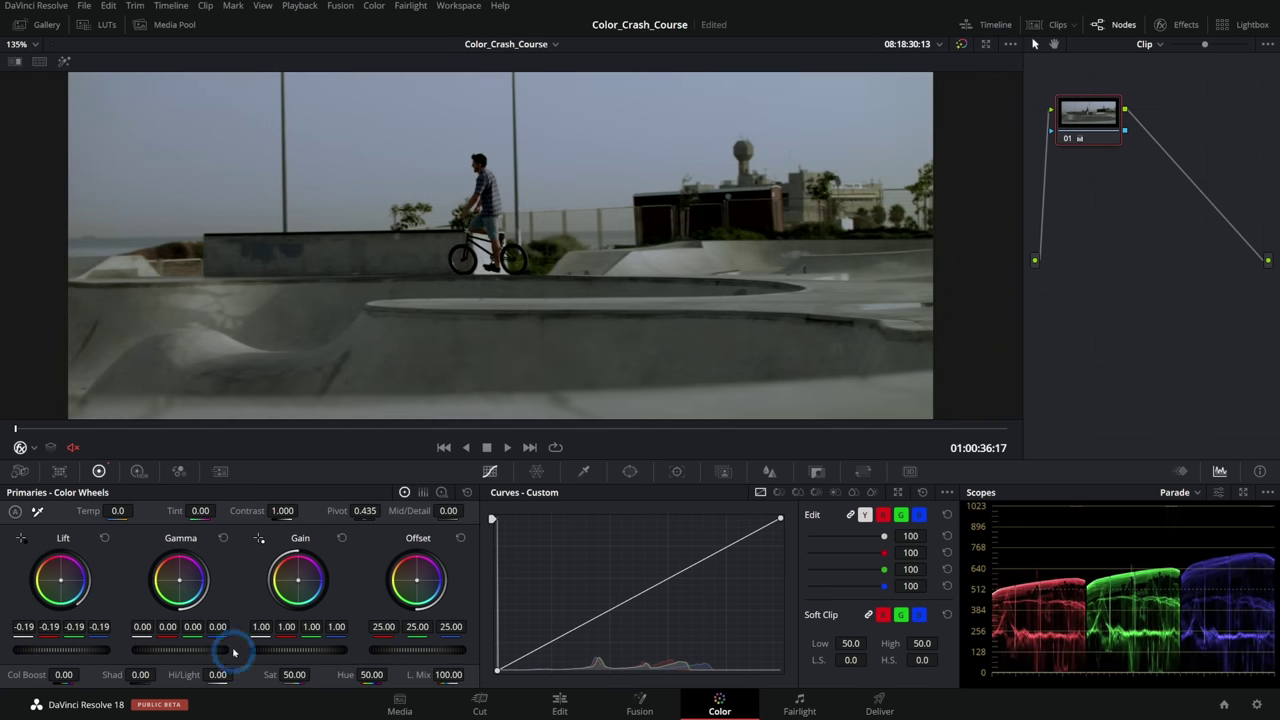
{"action": "left_click", "coordinate": [104, 538]}
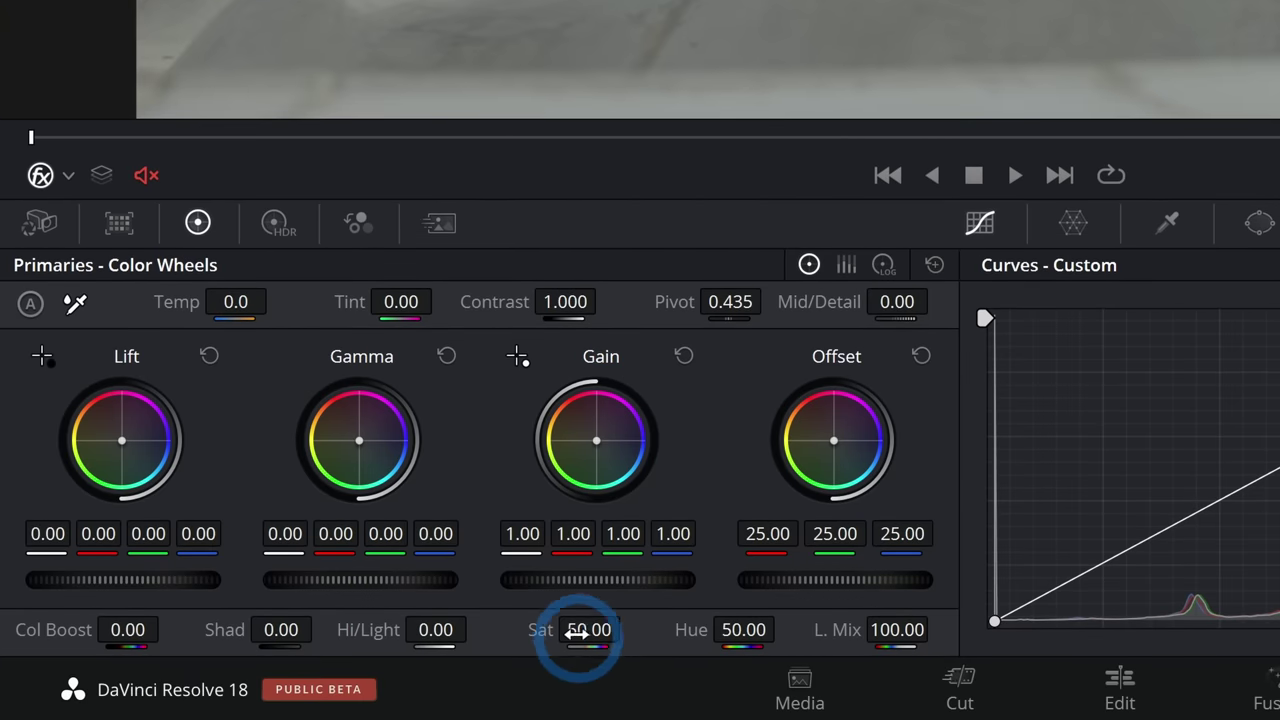
{"action": "left_click_drag", "start_coordinate": [580, 666], "coordinate": [890, 618]}
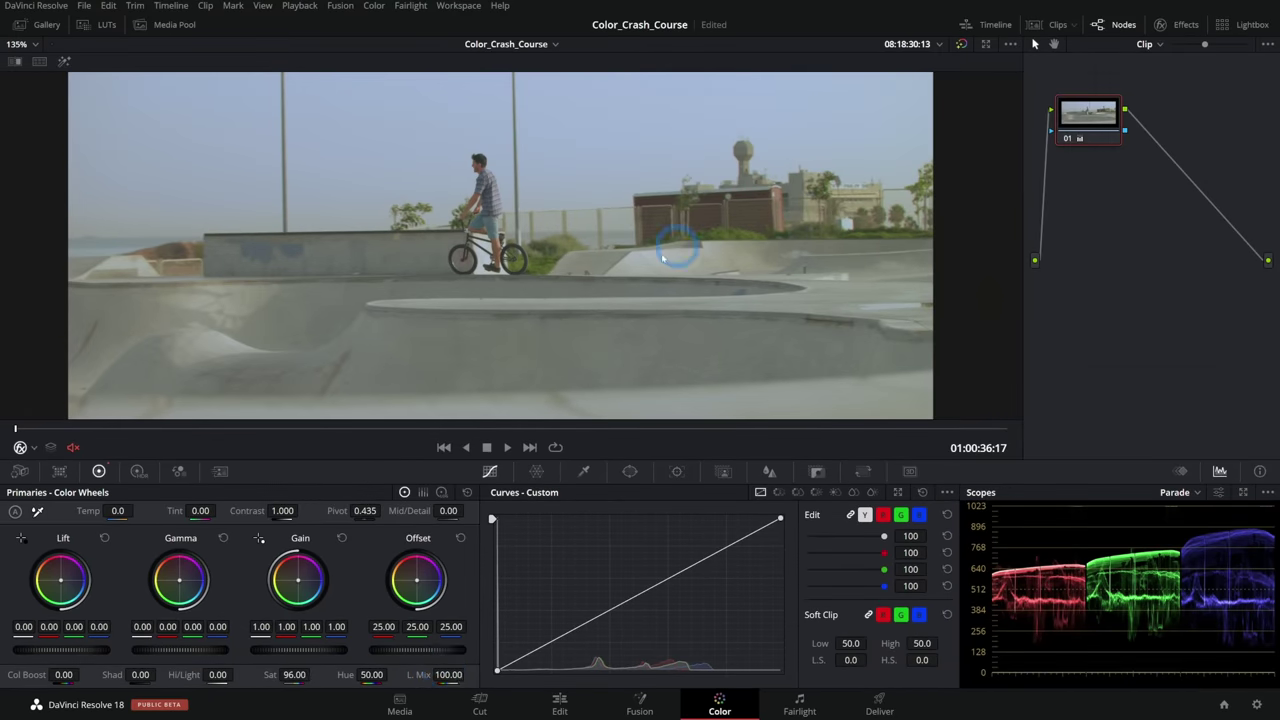
{"action": "double_click", "coordinate": [271, 676]}
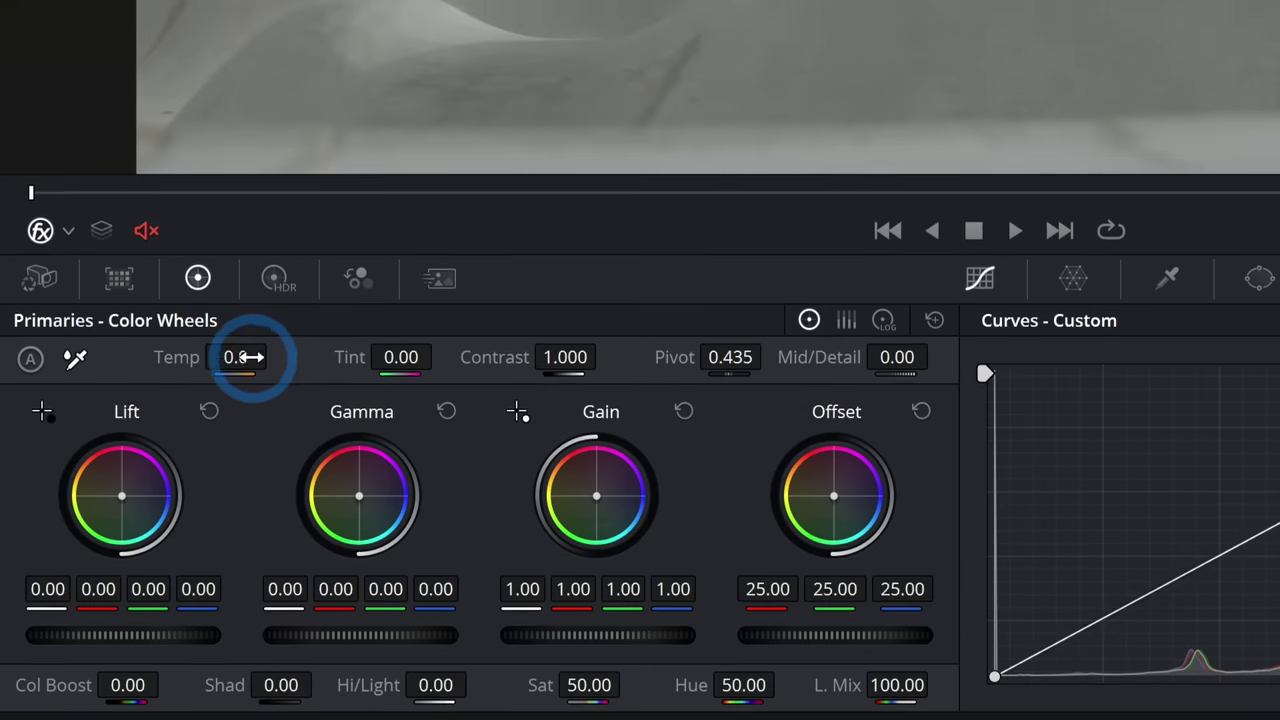
- Try a color temperature of 810 and a tint down to -100, resetting each to its default
{"action": "left_click_drag", "start_coordinate": [116, 512], "coordinate": [584, 366]}
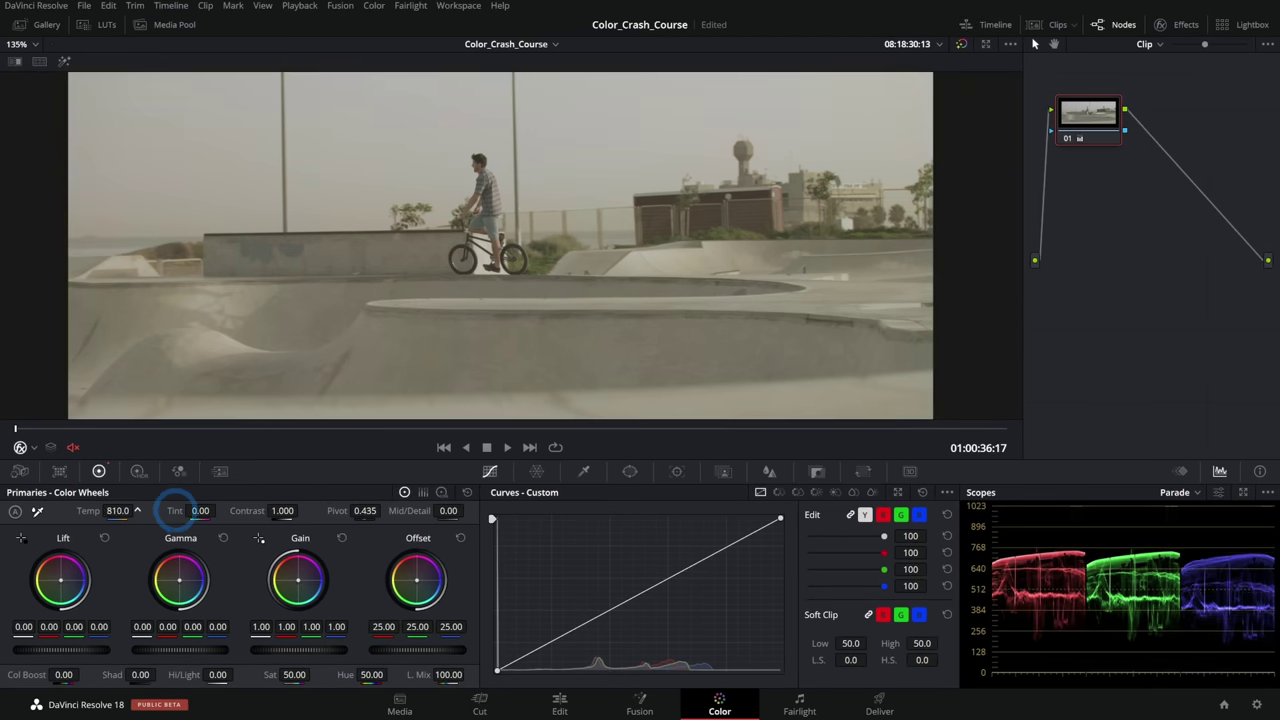
{"action": "double_click", "coordinate": [131, 511]}
{"action": "left_click_drag", "start_coordinate": [200, 510], "coordinate": [395, 497]}
{"action": "left_click_drag", "start_coordinate": [553, 500], "coordinate": [92, 522]}
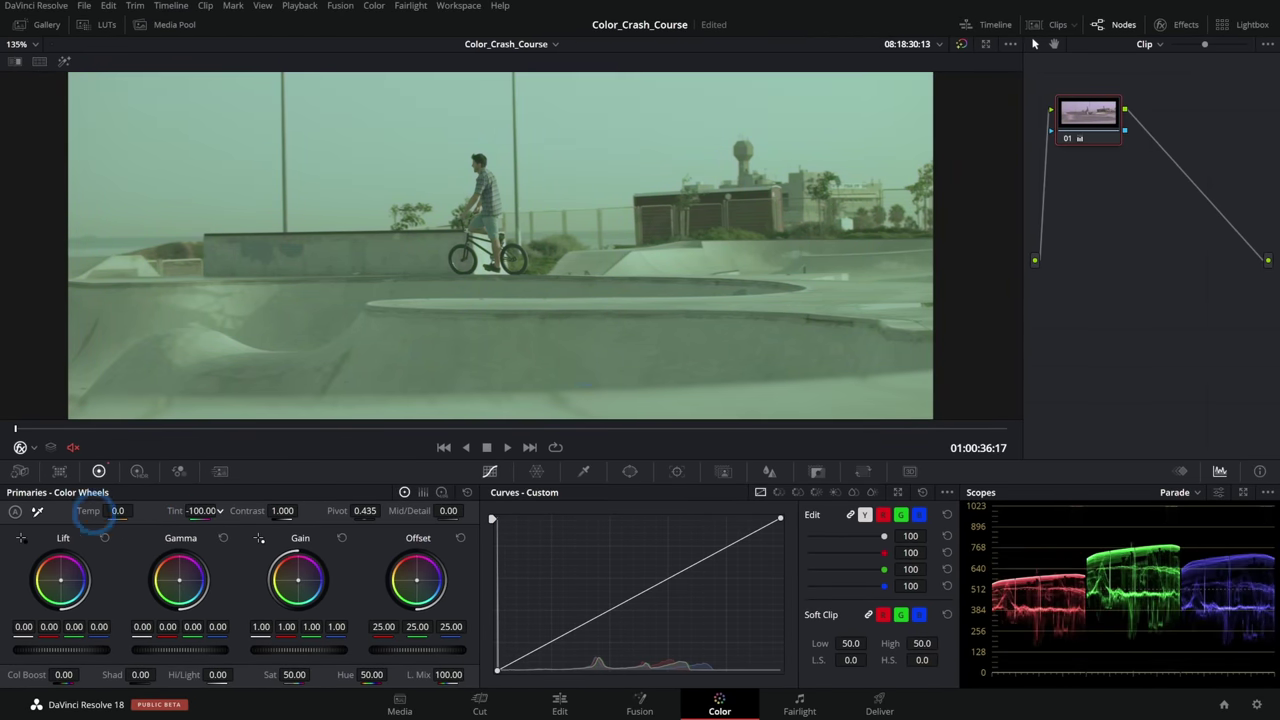
{"action": "double_click", "coordinate": [200, 511]}
- Try a Contrast of 1.338 on the skatepark clip and shift its Pivot, including to 0.357
{"action": "left_click_drag", "start_coordinate": [286, 510], "coordinate": [400, 500]}
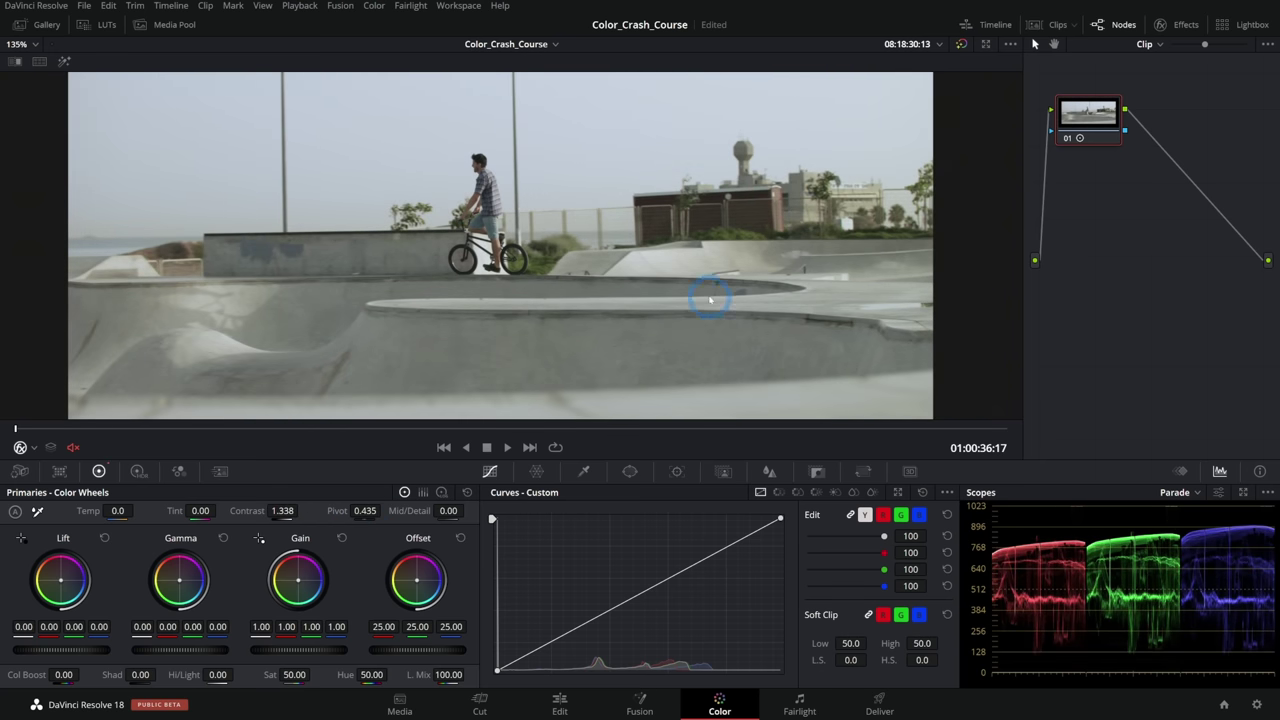
{"action": "left_click_drag", "start_coordinate": [368, 510], "coordinate": [338, 507]}
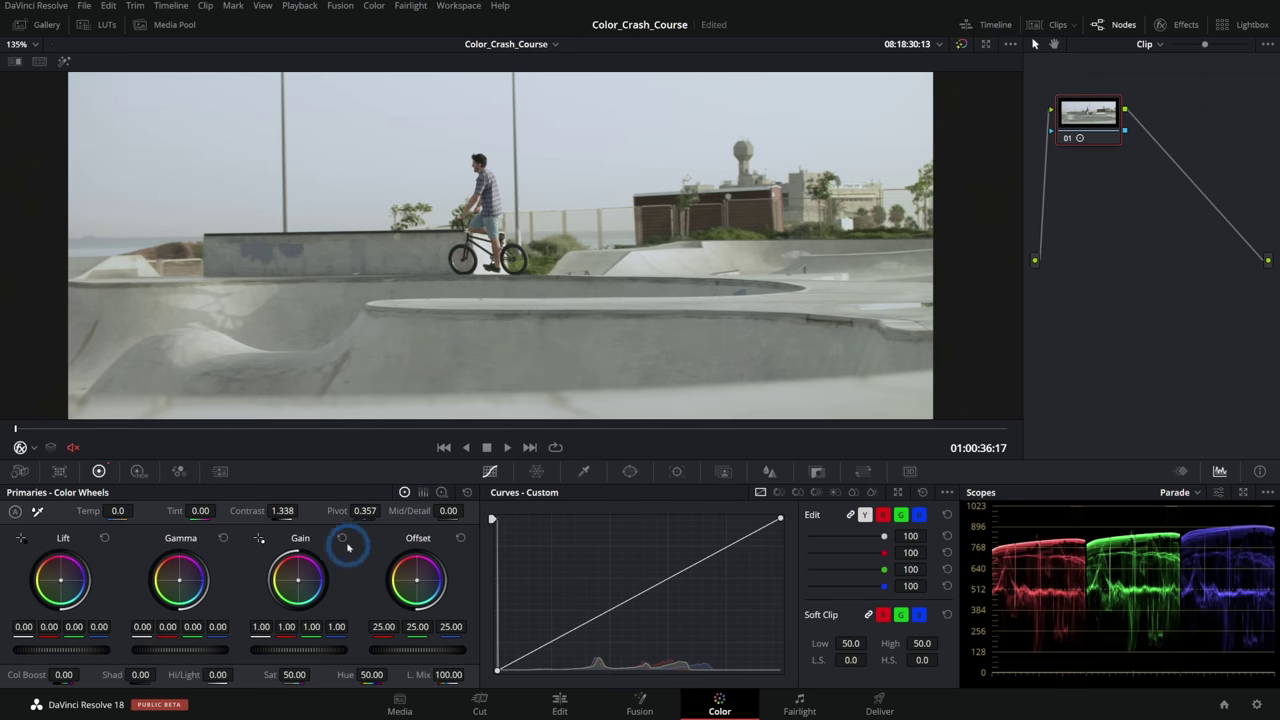
{"action": "left_click_drag", "start_coordinate": [362, 510], "coordinate": [170, 514]}
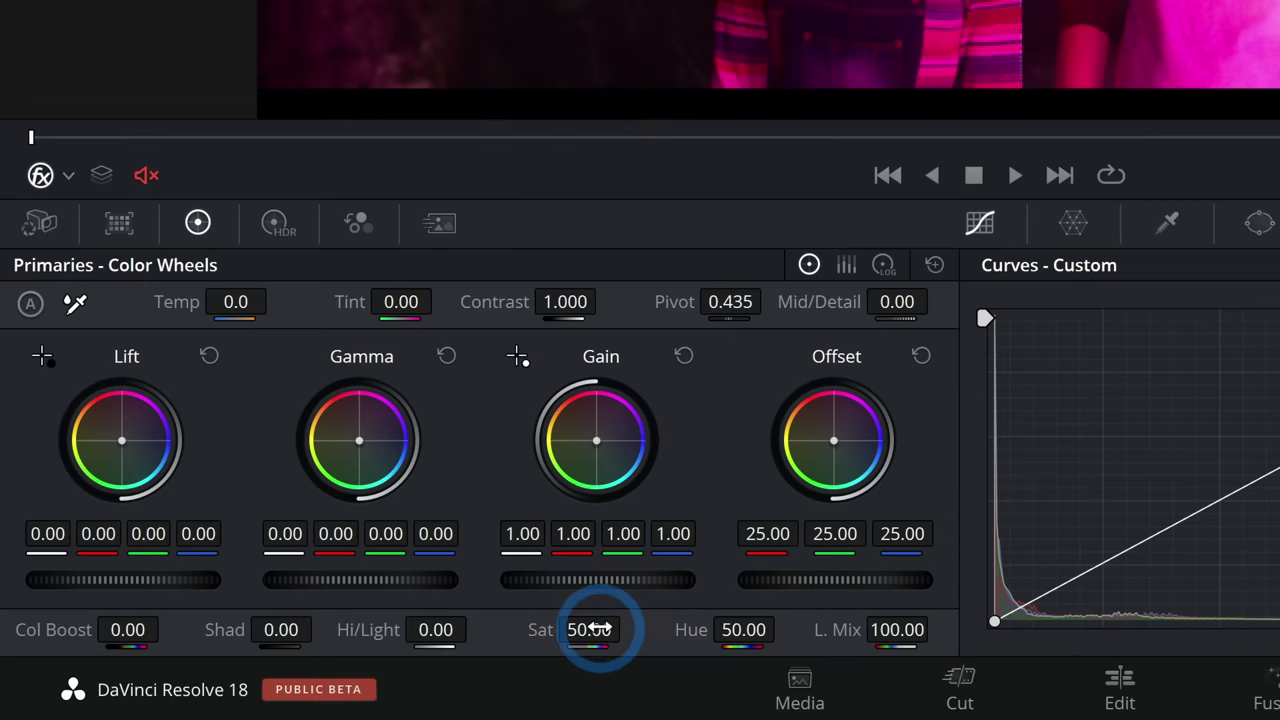
- On the pink-lit clip of the two people, set Saturation to 28.40 and raise the master Gamma to 0.05
{"action": "left_click_drag", "start_coordinate": [598, 630], "coordinate": [437, 629]}
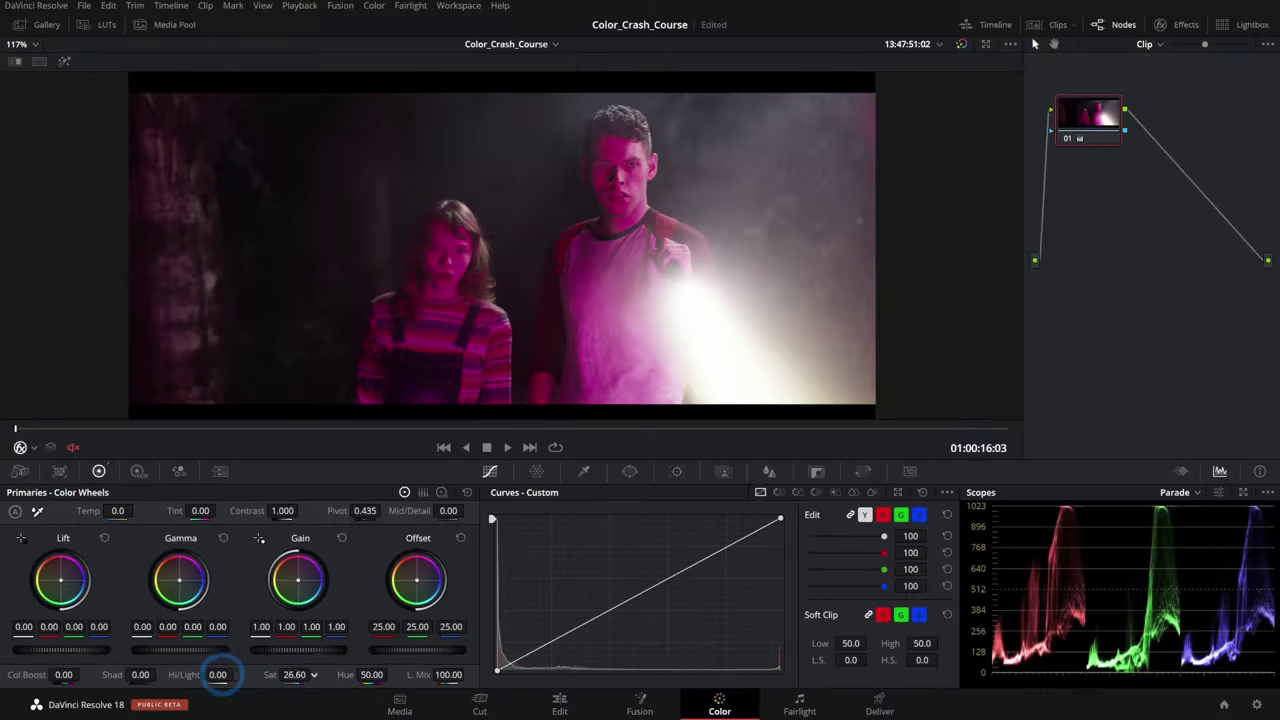
{"action": "left_click_drag", "start_coordinate": [224, 681], "coordinate": [231, 686]}
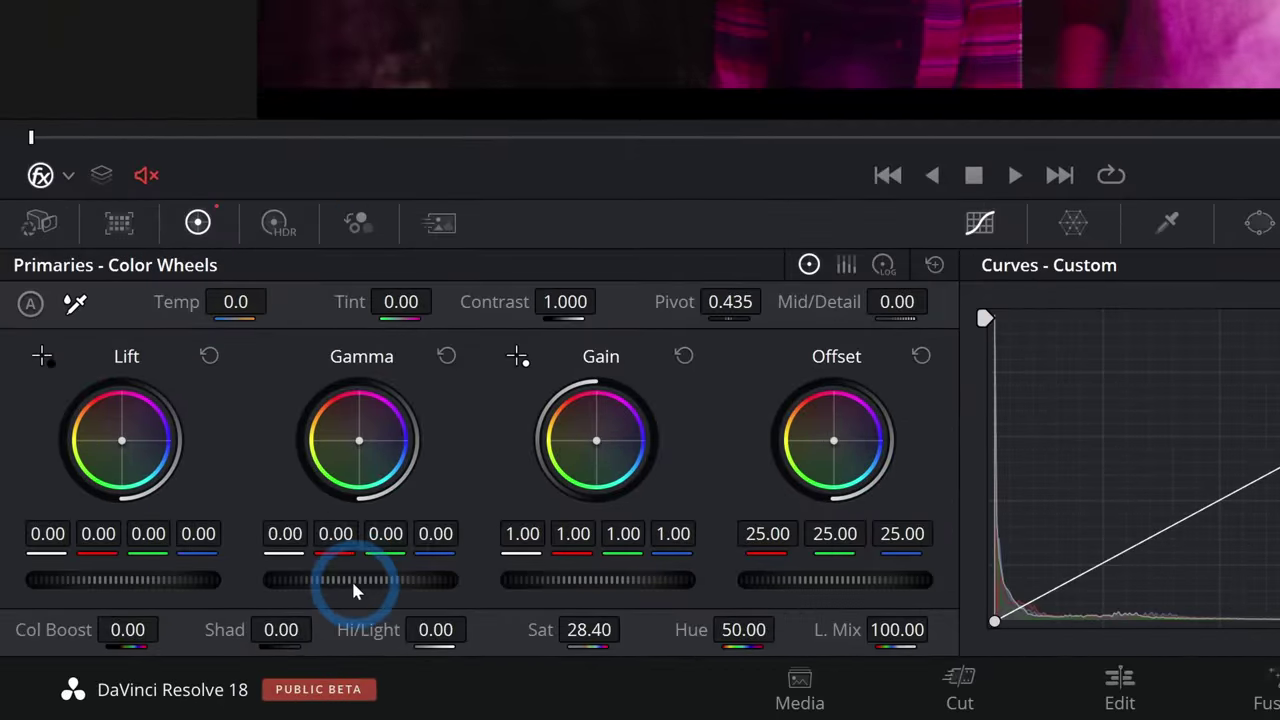
{"action": "left_click_drag", "start_coordinate": [177, 653], "coordinate": [218, 649]}
{"action": "left_click_drag", "start_coordinate": [438, 577], "coordinate": [615, 577]}
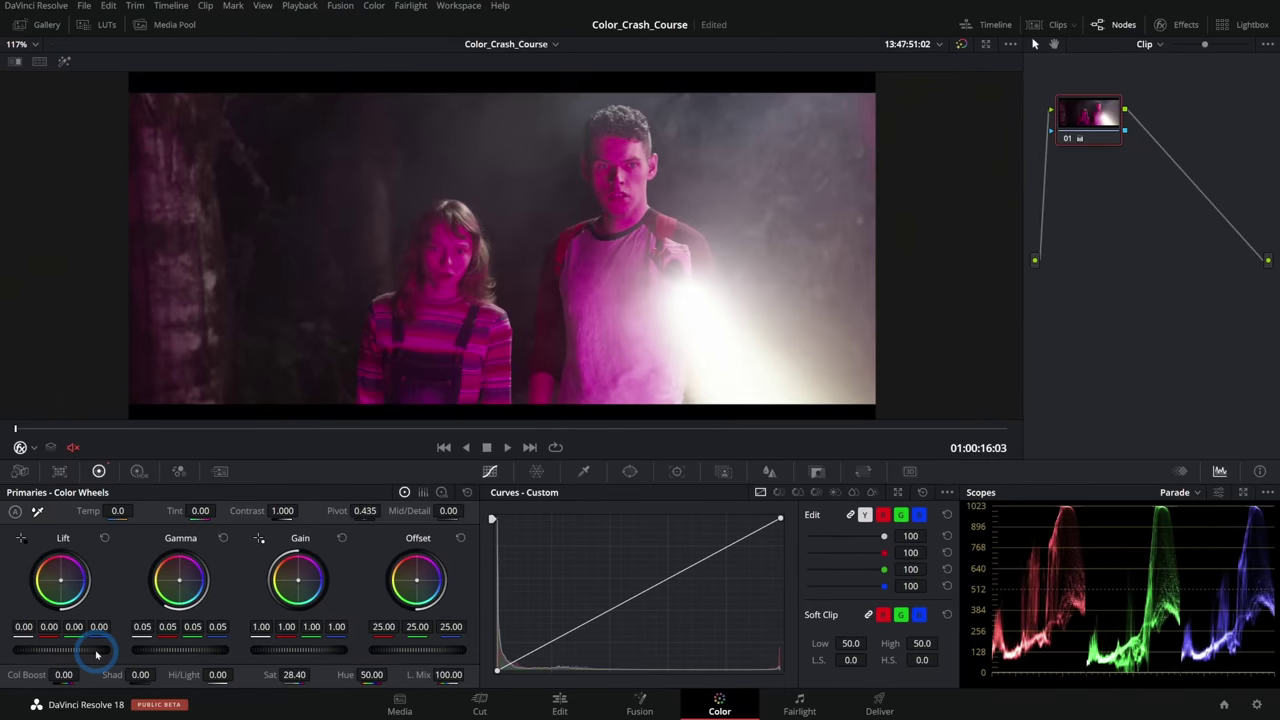
- Lower the master Lift to -0.02, try a Gain of 1.36, and settle the master Gain at 0.97
{"action": "left_click_drag", "start_coordinate": [97, 653], "coordinate": [50, 651]}
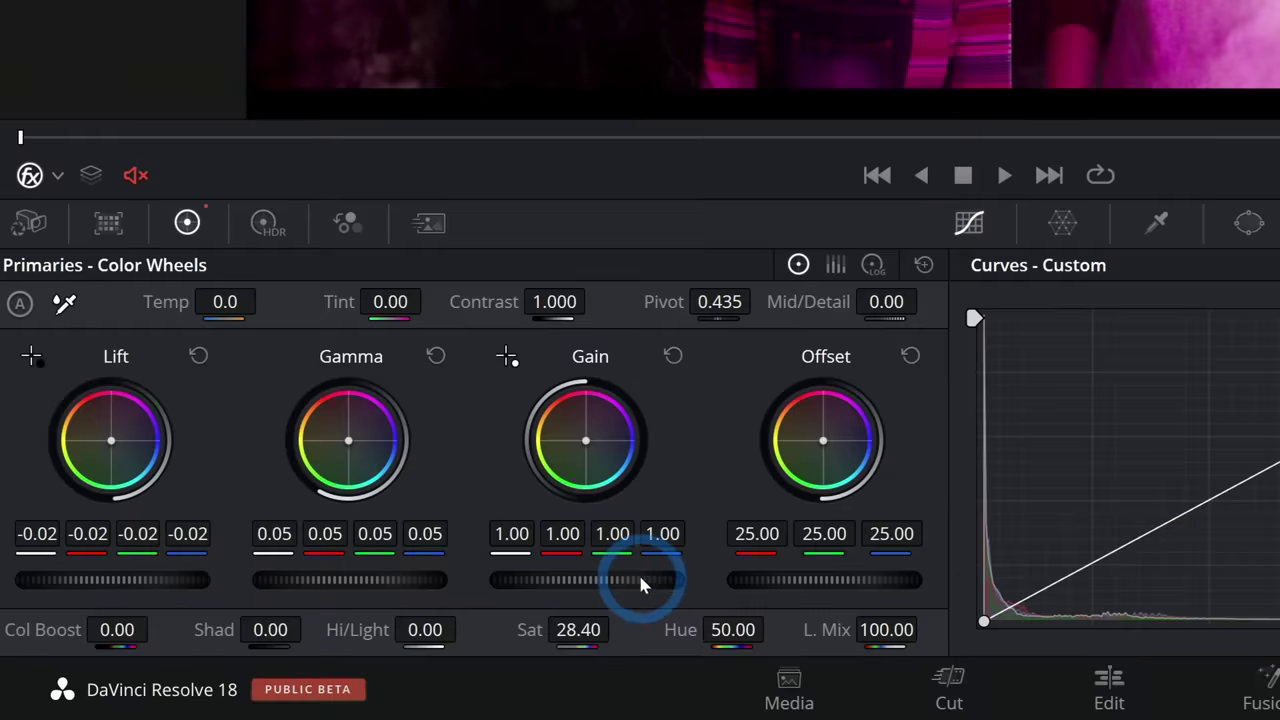
{"action": "left_click_drag", "start_coordinate": [343, 651], "coordinate": [560, 634]}
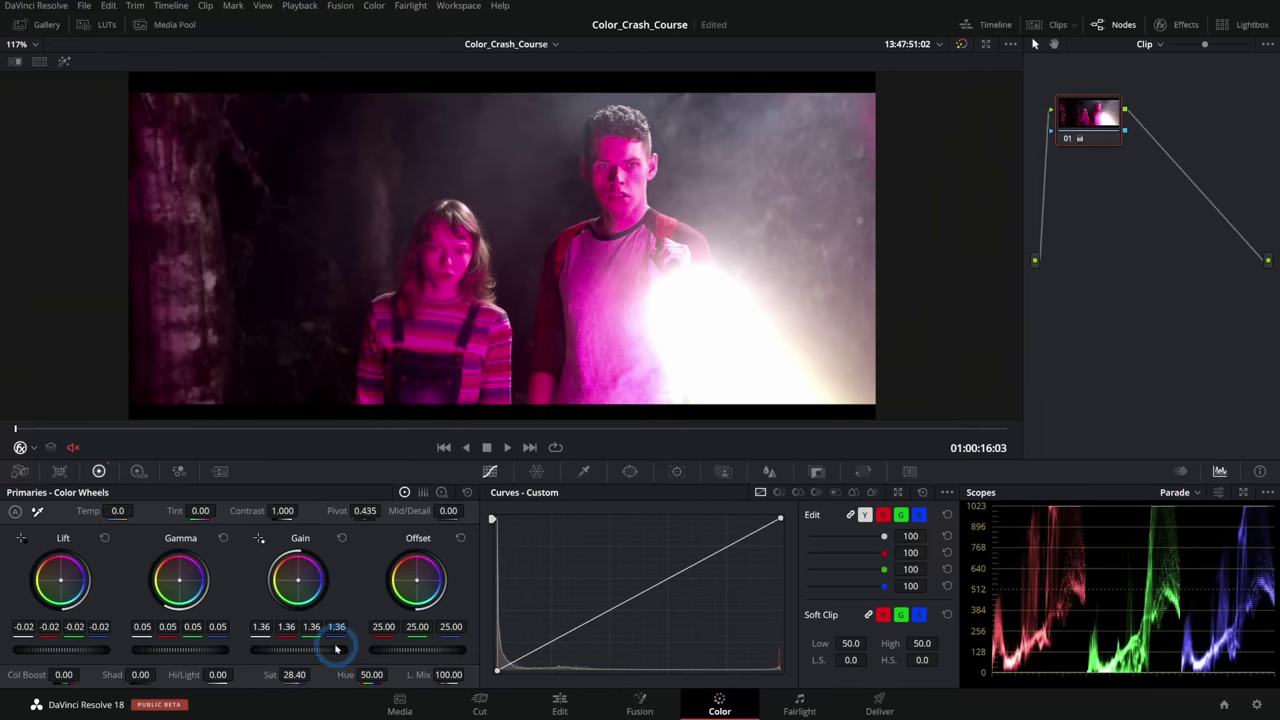
{"action": "left_click_drag", "start_coordinate": [331, 652], "coordinate": [110, 651]}
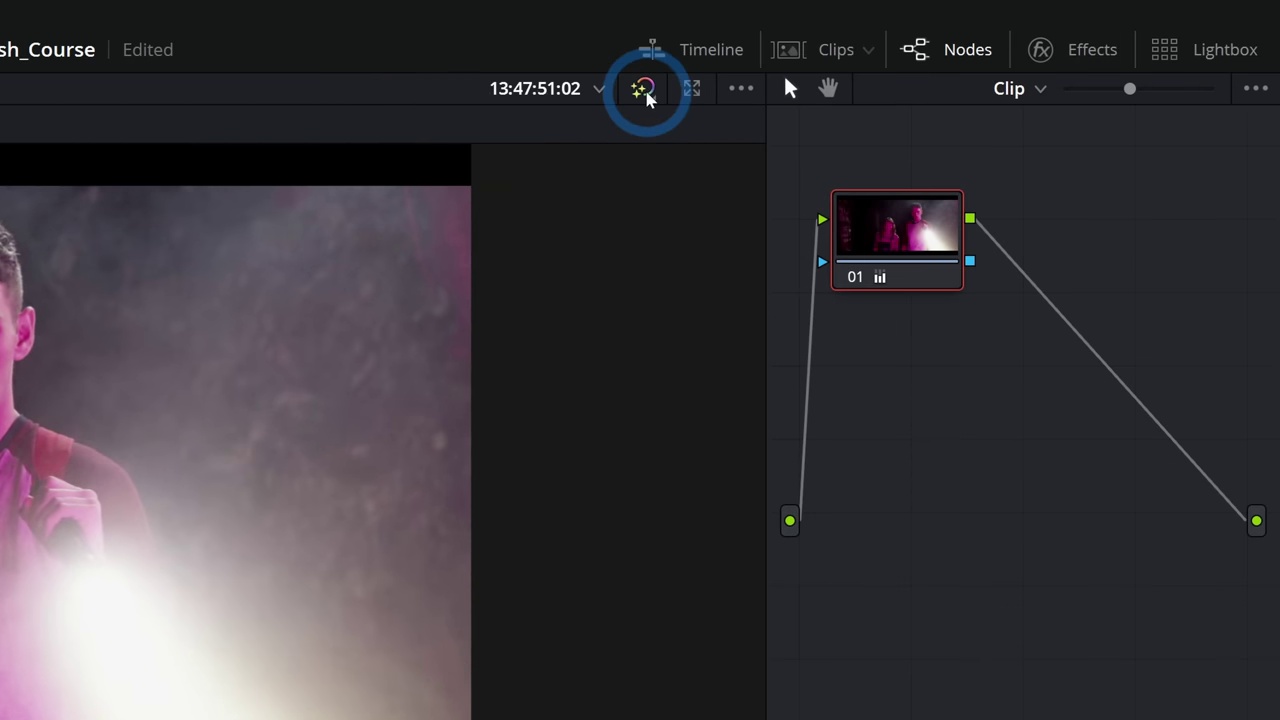
- Compare the clip with and without its grade by toggling the grade bypass, then adjust its Saturation once more
{"action": "left_click", "coordinate": [645, 92]}
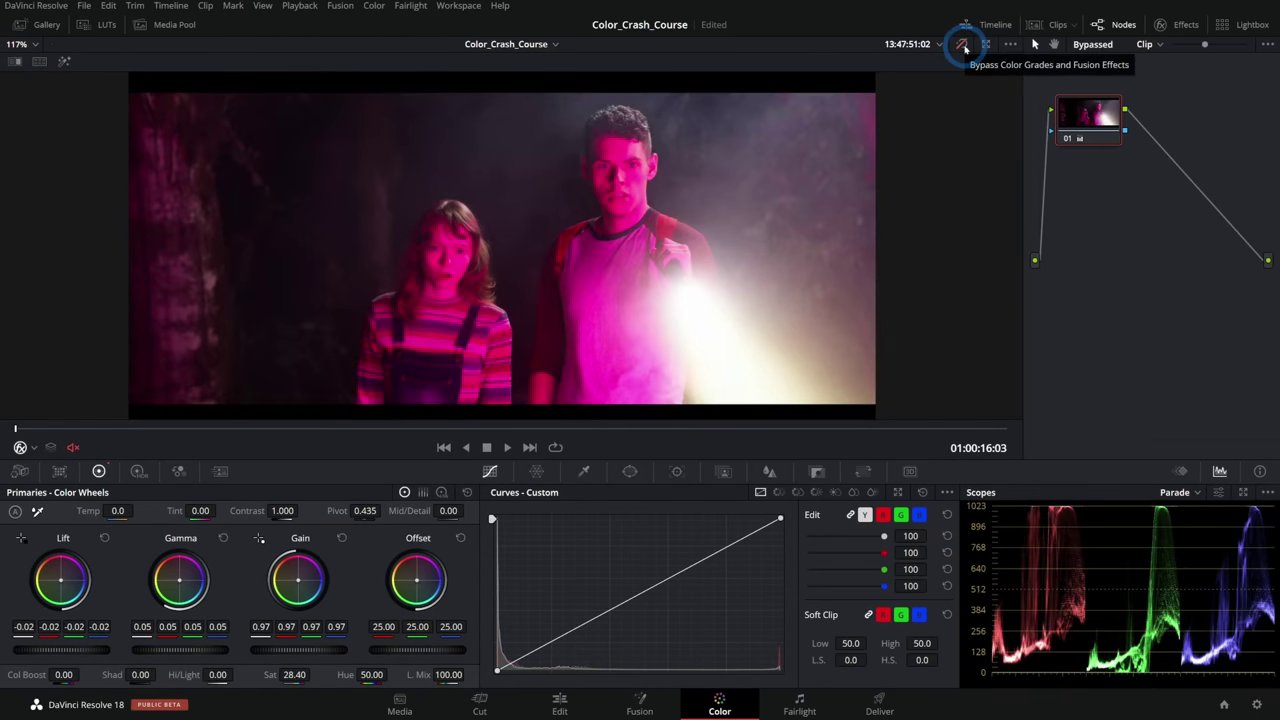
{"action": "left_click", "coordinate": [963, 46]}
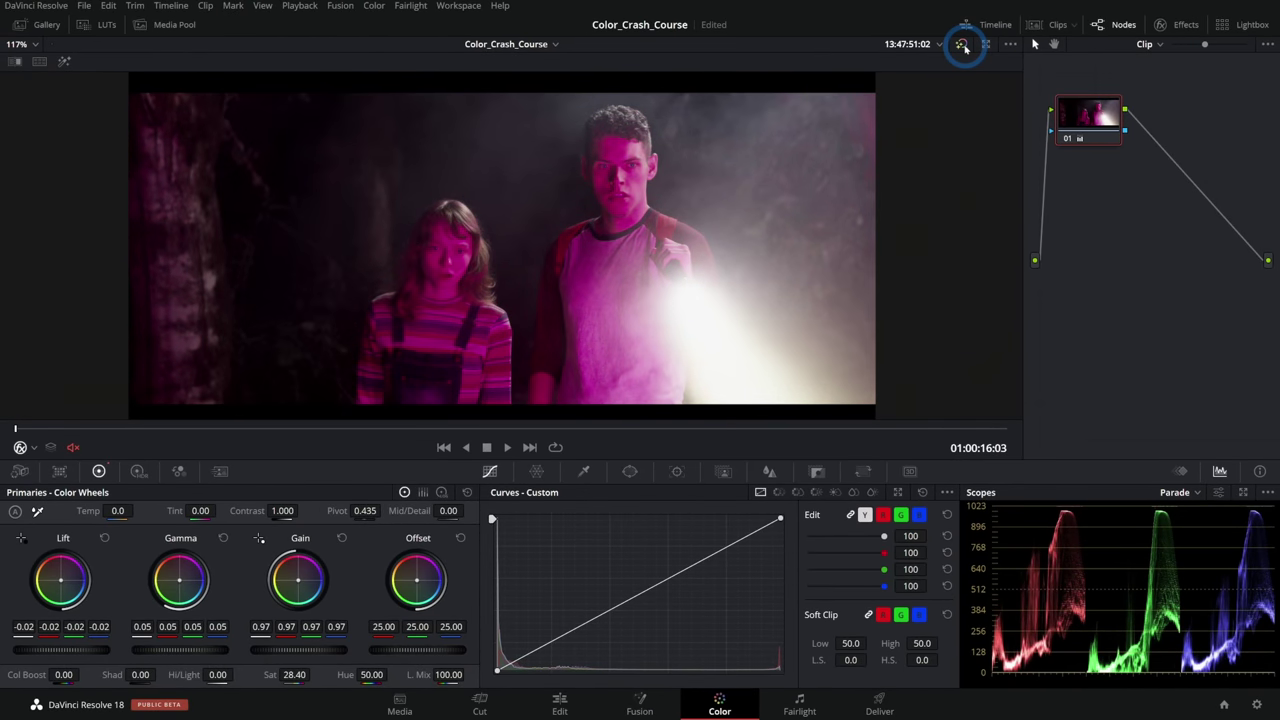
{"action": "left_click", "coordinate": [963, 46]}
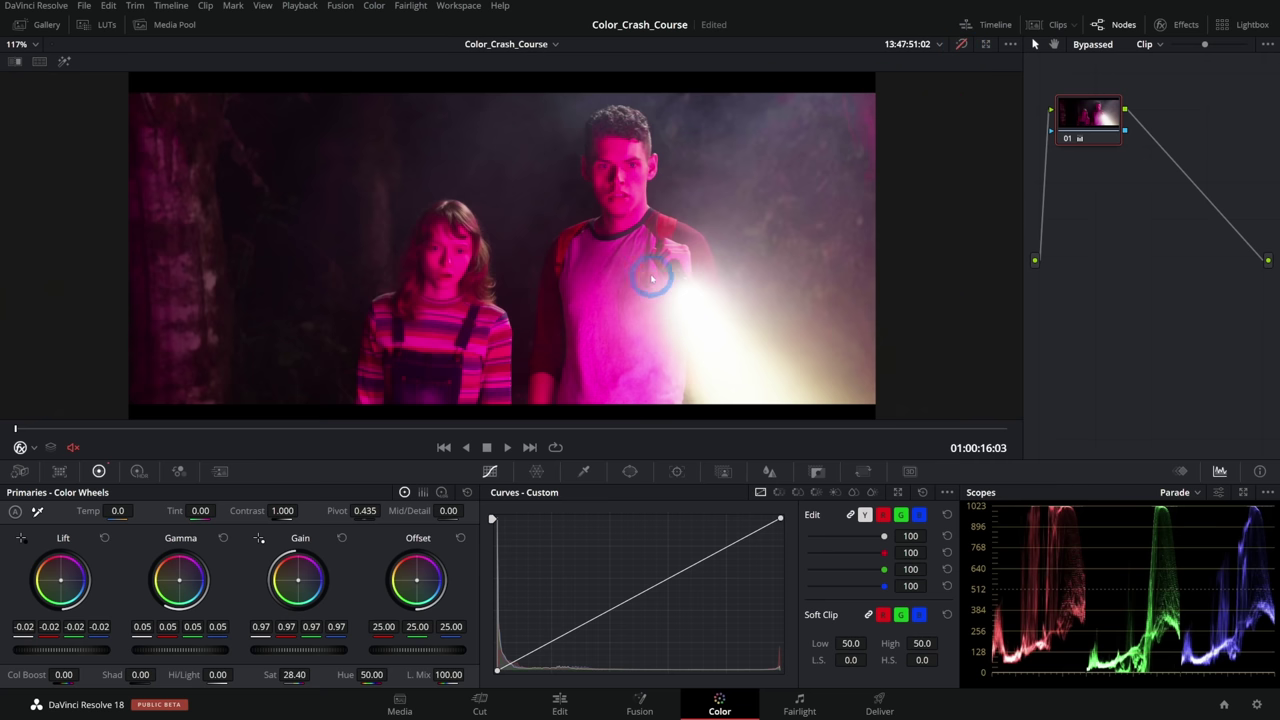
{"action": "left_click", "coordinate": [962, 45]}
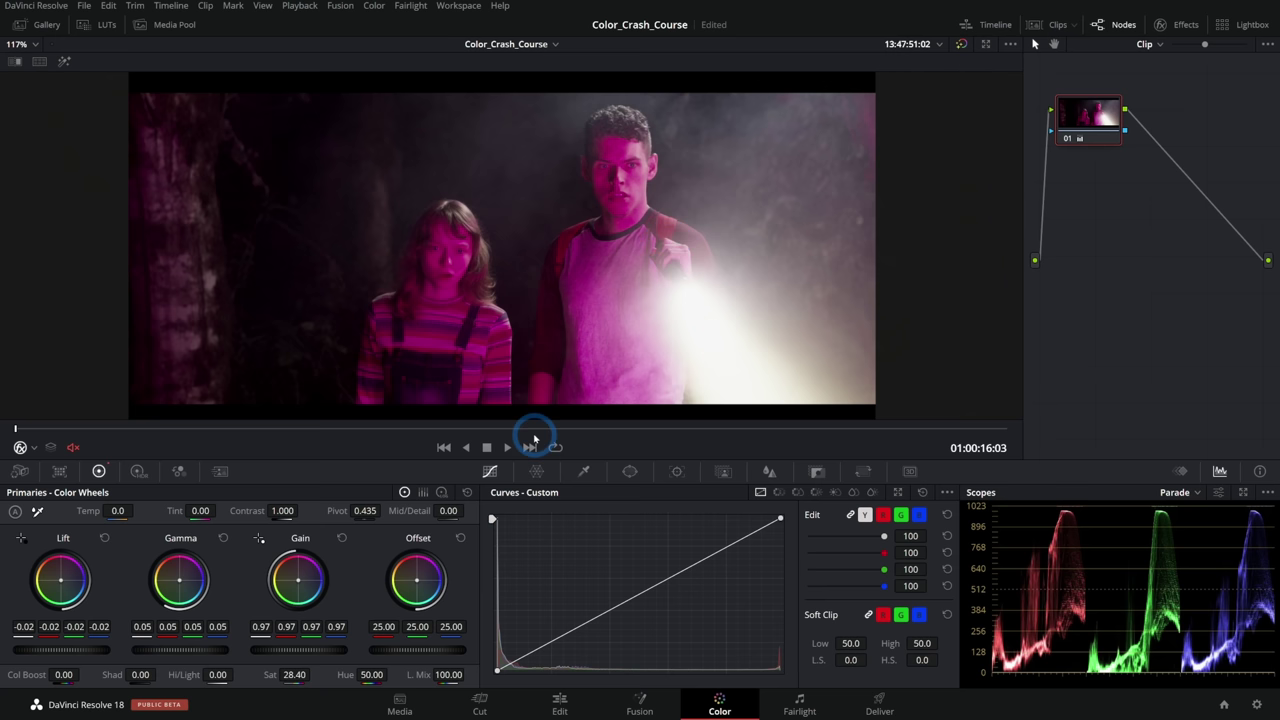
{"action": "left_click_drag", "start_coordinate": [295, 675], "coordinate": [251, 677]}
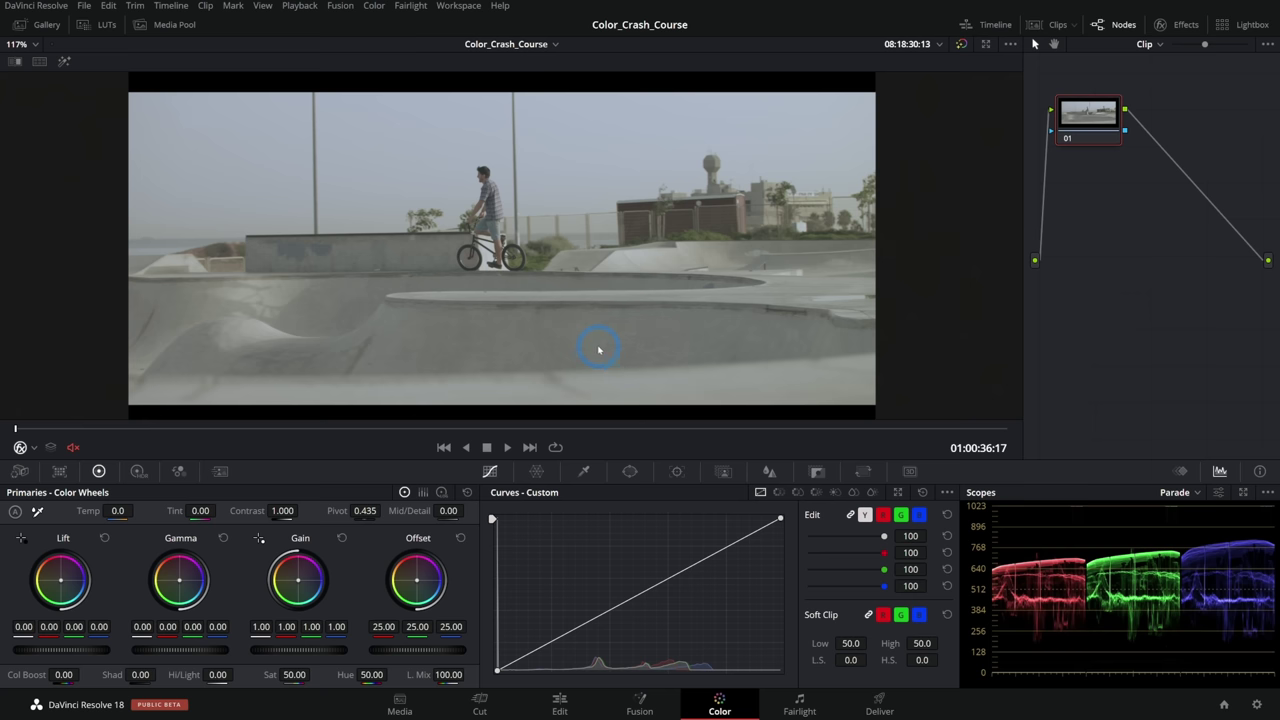
- On the skatepark clip, try bending the custom curve with several control points, then reset the curve to a straight line
{"action": "scroll", "coordinate": [531, 337], "scroll_direction": "up", "scroll_amount": 1}
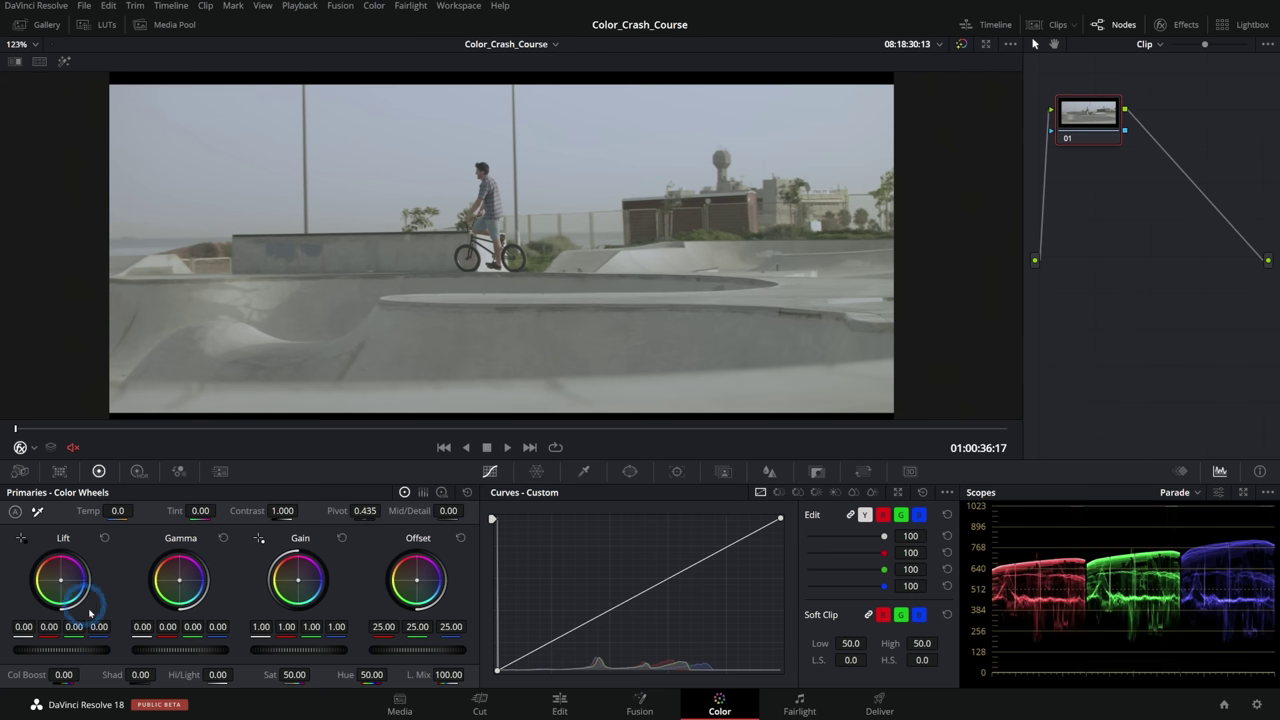
{"action": "mouse_move", "coordinate": [497, 672]}
{"action": "left_mouse_down"}
{"action": "mouse_move", "coordinate": [491, 557]}
{"action": "mouse_move", "coordinate": [497, 669]}
{"action": "left_mouse_up"}
{"action": "left_click_drag", "start_coordinate": [785, 520], "coordinate": [823, 523]}
{"action": "left_click", "coordinate": [635, 598]}
{"action": "mouse_move", "coordinate": [635, 598]}
{"action": "left_mouse_down"}
{"action": "mouse_move", "coordinate": [637, 564]}
{"action": "mouse_move", "coordinate": [635, 596]}
{"action": "mouse_move", "coordinate": [735, 562]}
{"action": "mouse_move", "coordinate": [713, 542]}
{"action": "mouse_move", "coordinate": [664, 576]}
{"action": "left_mouse_up"}
{"action": "left_click_drag", "start_coordinate": [644, 590], "coordinate": [632, 587]}
{"action": "left_click_drag", "start_coordinate": [613, 604], "coordinate": [606, 621]}
{"action": "left_click", "coordinate": [576, 622]}
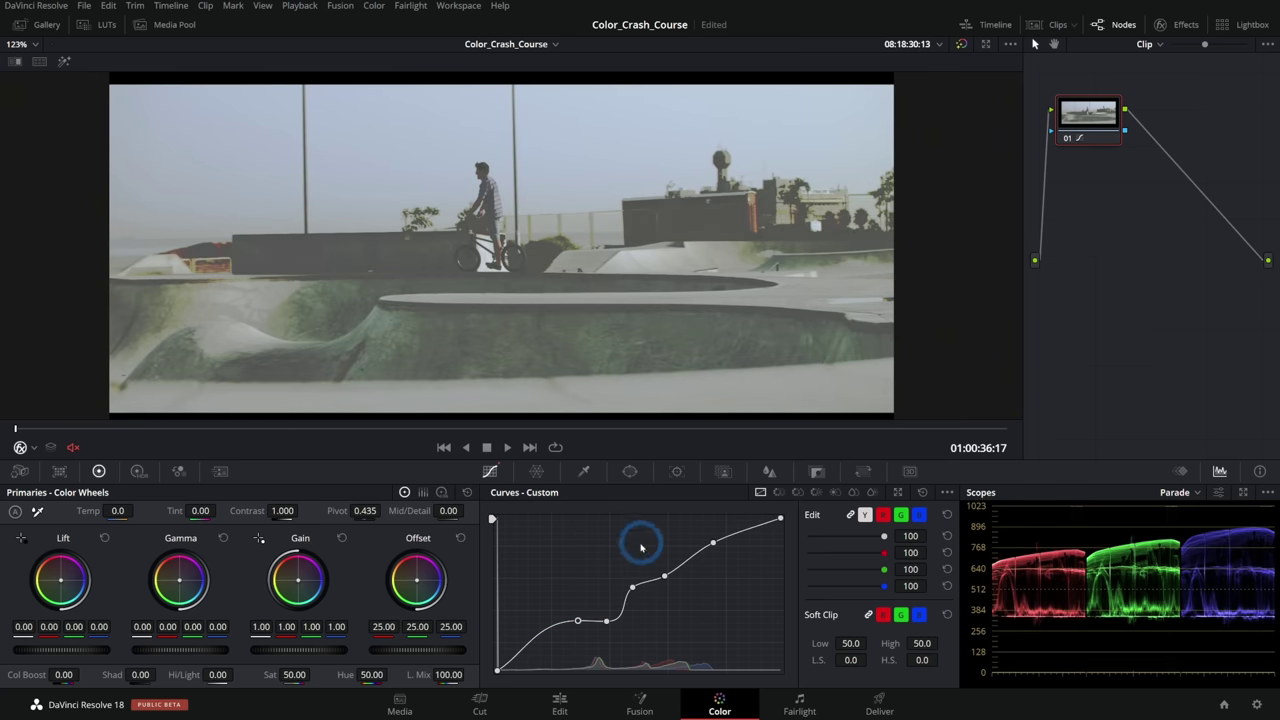
{"action": "left_click", "coordinate": [946, 514]}
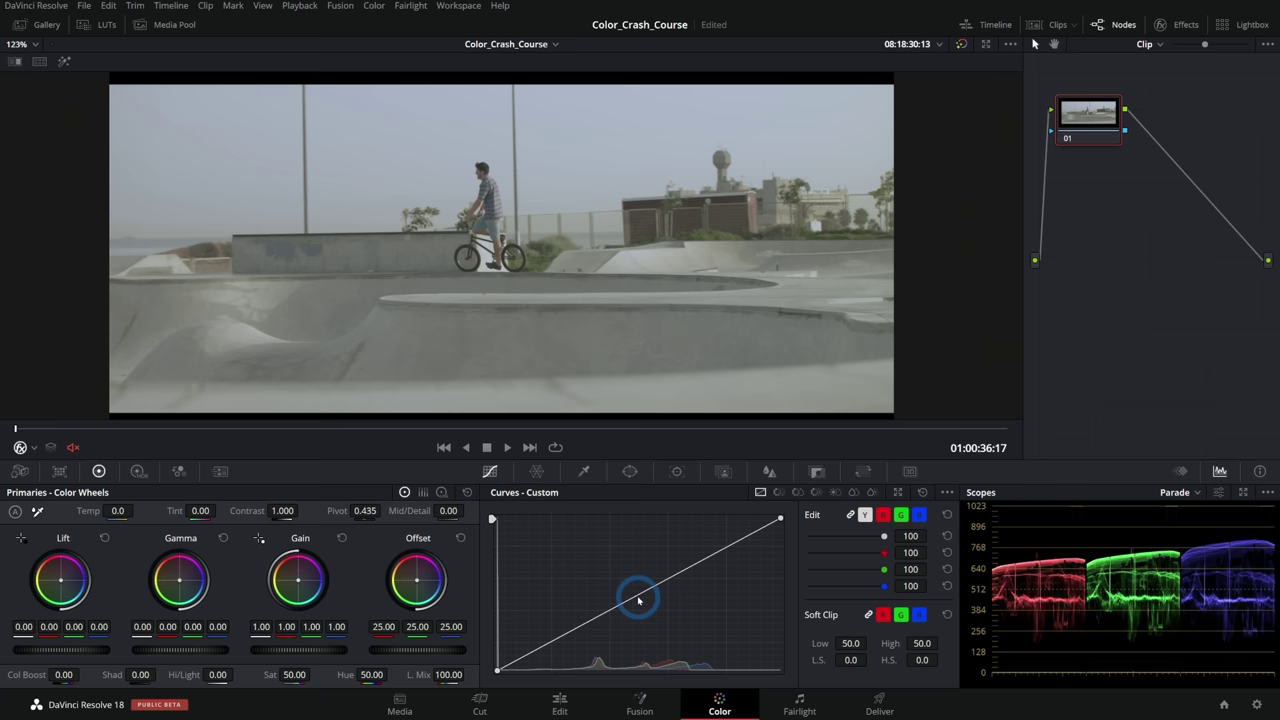
- Try brightening and then darkening the image with one midtone point on the custom curve, and remove that point
{"action": "left_click_drag", "start_coordinate": [639, 596], "coordinate": [637, 573]}
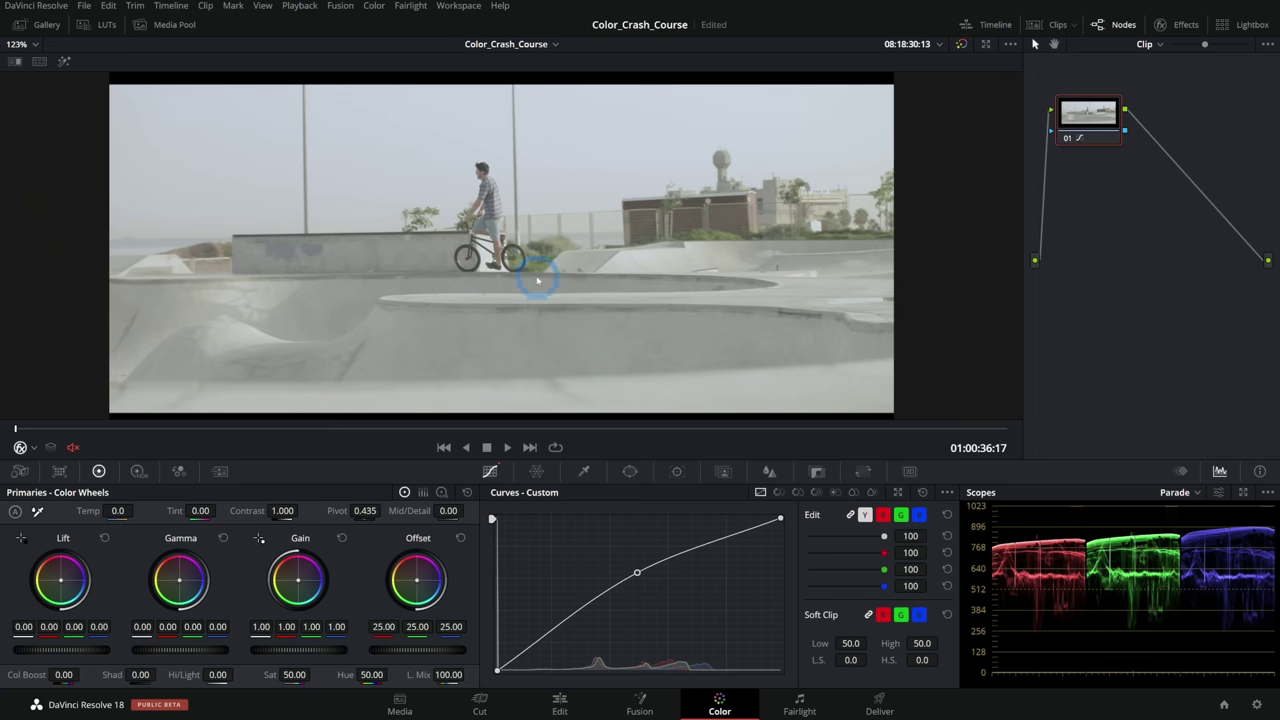
{"action": "left_click_drag", "start_coordinate": [637, 573], "coordinate": [637, 617]}
{"action": "left_click", "coordinate": [652, 330]}
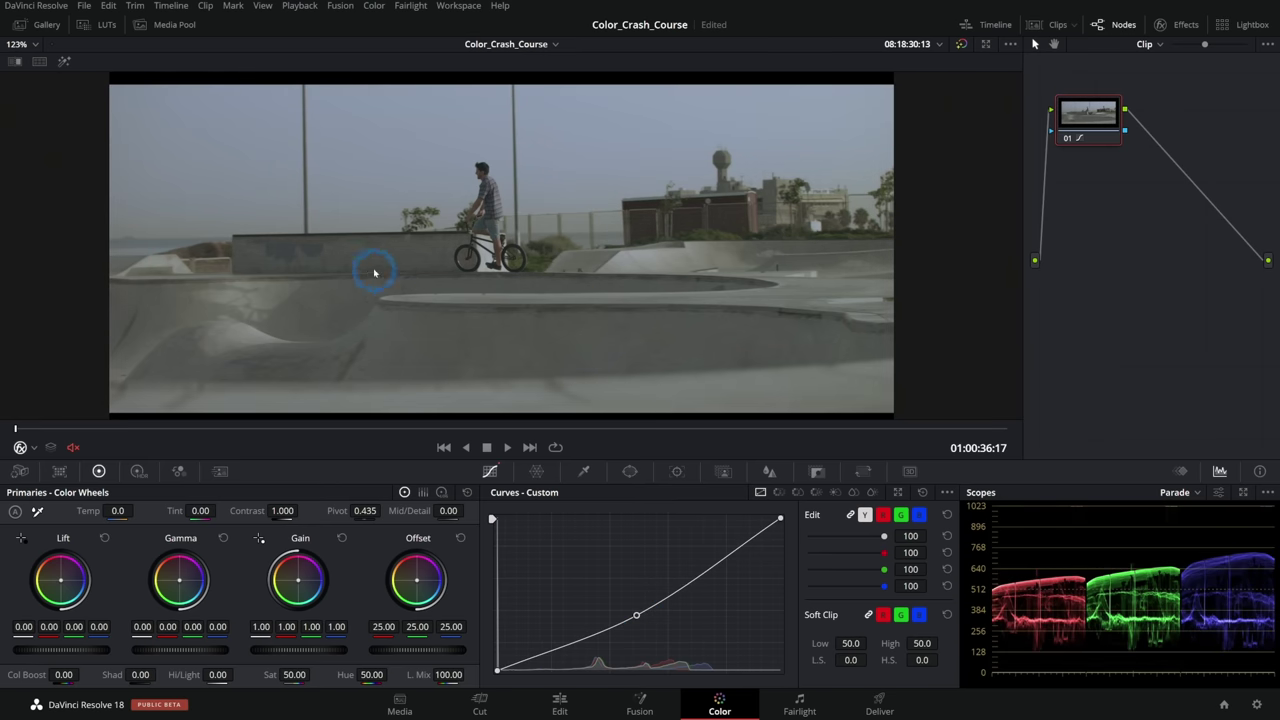
{"action": "right_click", "coordinate": [637, 615]}
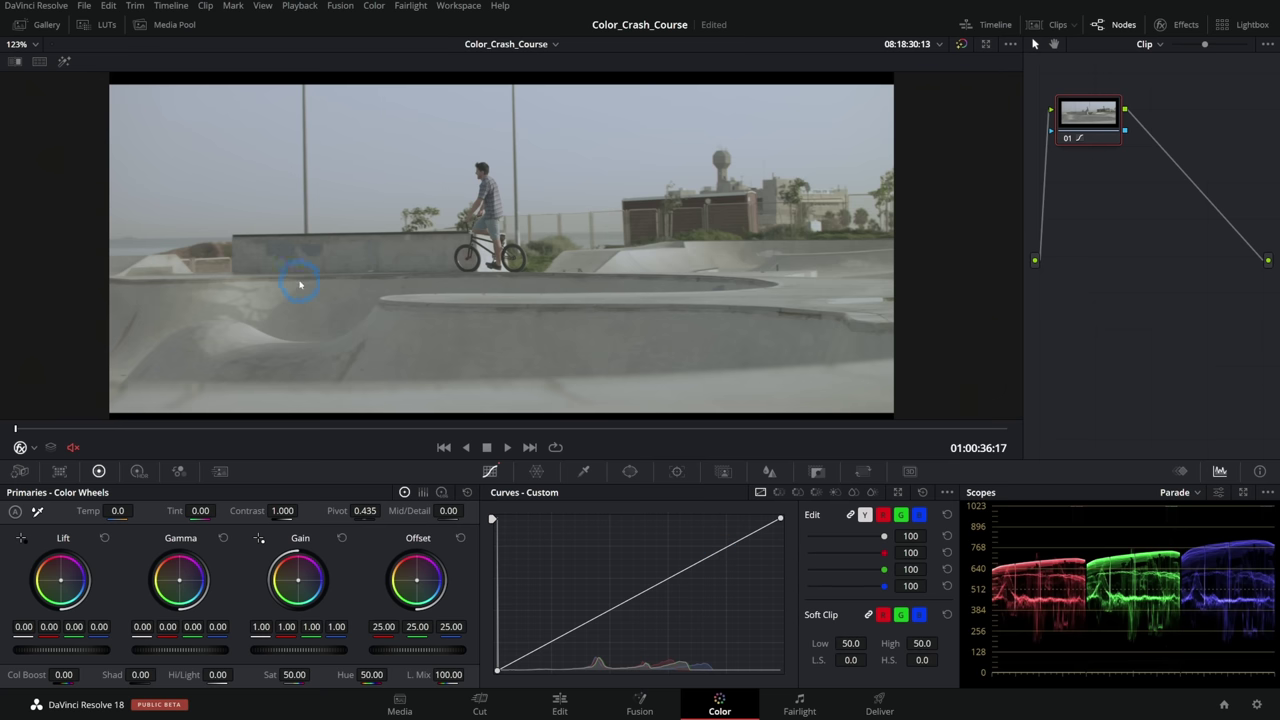
- Shape a gentle S-curve with a raised highlight point, a lowered shadow point and a midtone point, comparing it against the ungraded clip
{"action": "left_click", "coordinate": [680, 580]}
{"action": "left_click_drag", "start_coordinate": [718, 555], "coordinate": [711, 540]}
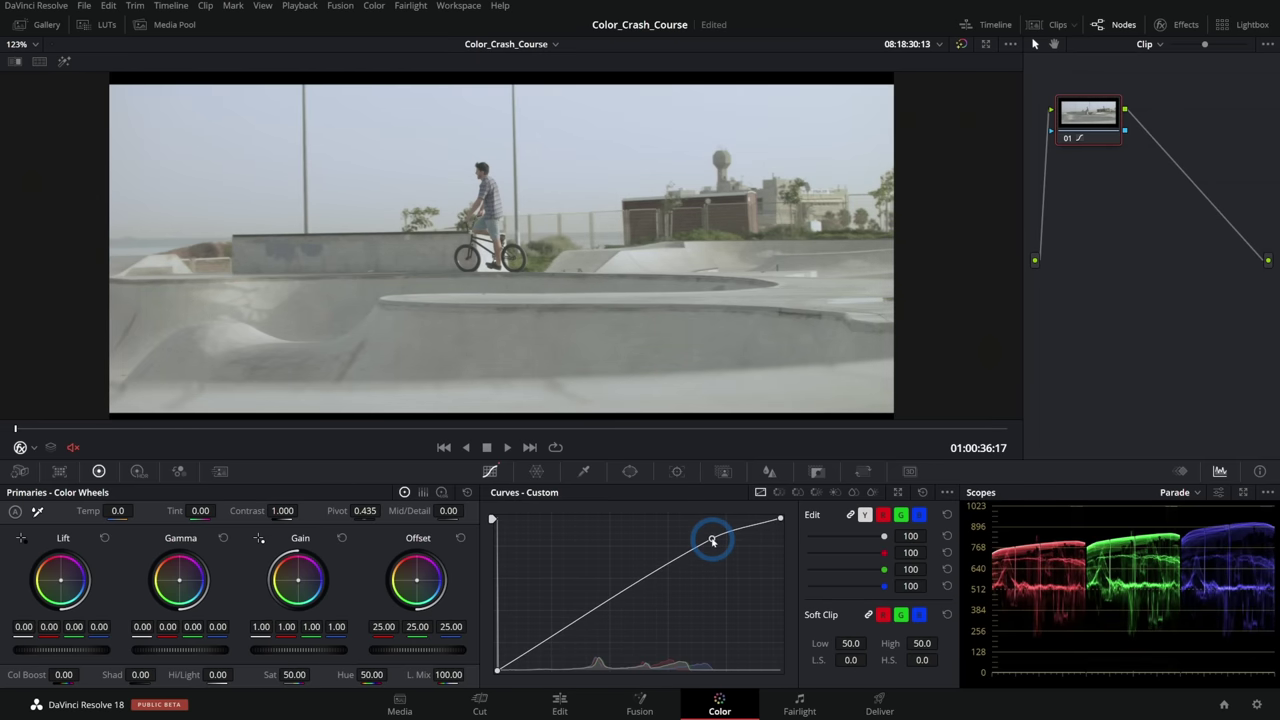
{"action": "left_click_drag", "start_coordinate": [541, 645], "coordinate": [556, 646]}
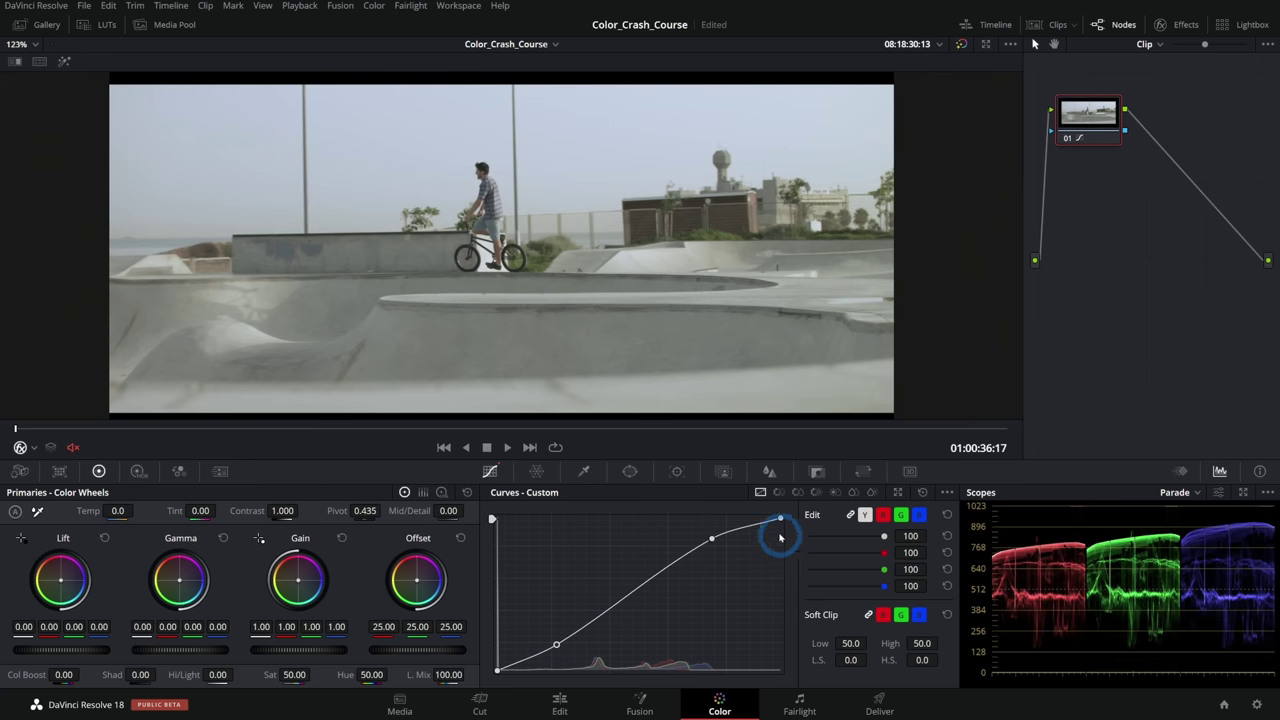
{"action": "left_click", "coordinate": [961, 44]}
{"action": "left_click", "coordinate": [961, 44]}
{"action": "mouse_move", "coordinate": [709, 546]}
{"action": "left_mouse_down"}
{"action": "mouse_move", "coordinate": [710, 524]}
{"action": "mouse_move", "coordinate": [716, 535]}
{"action": "left_mouse_up"}
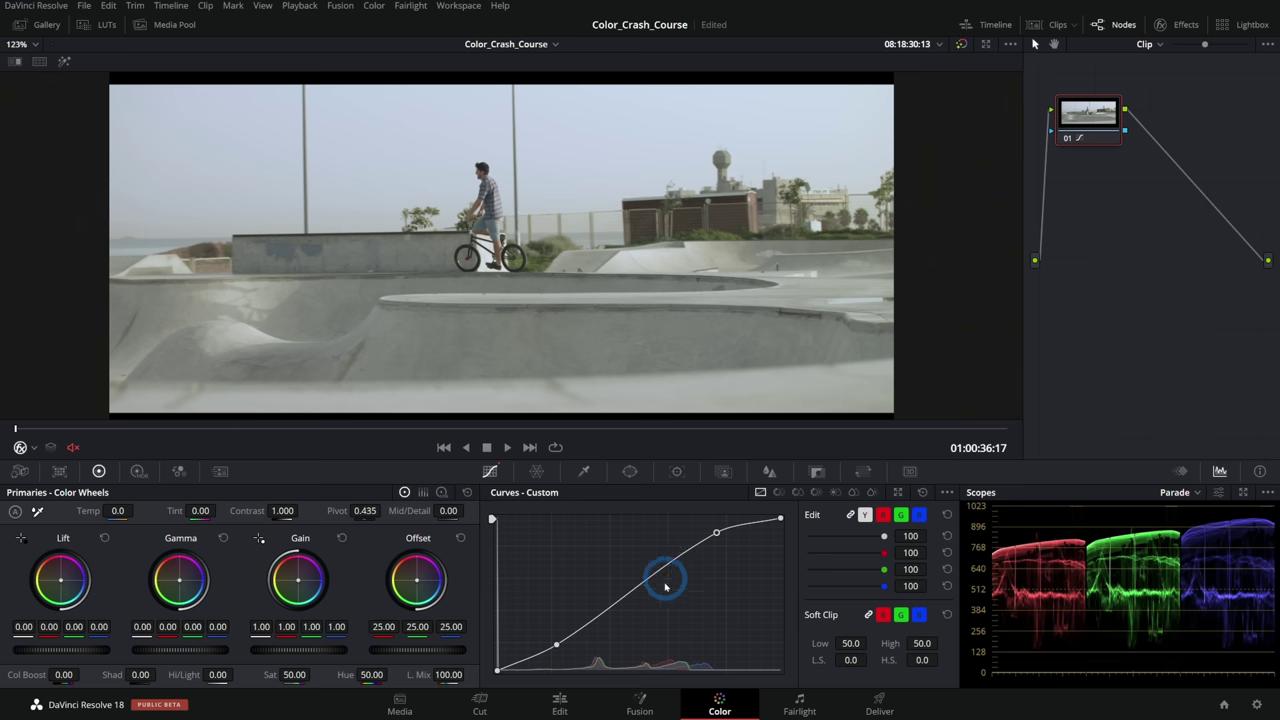
{"action": "left_click_drag", "start_coordinate": [628, 596], "coordinate": [628, 598]}
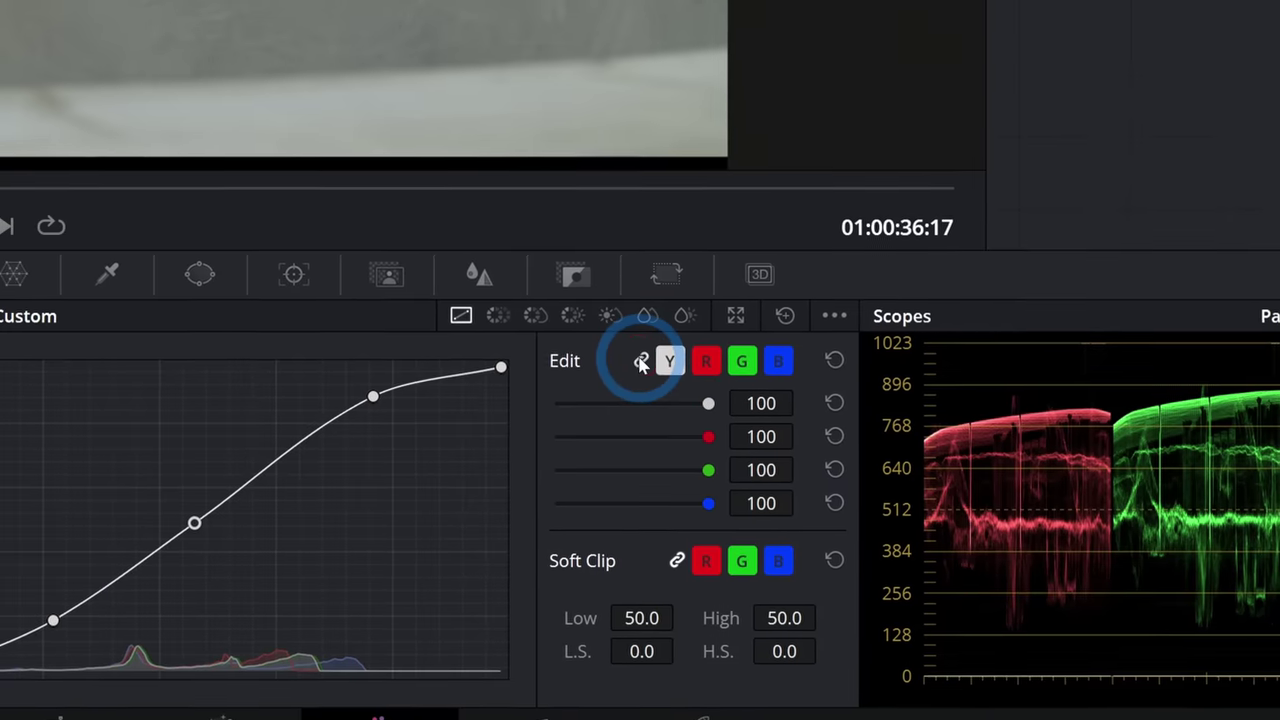
- Unlink the custom curve's channels, isolate luma and then red, and try bending the red curve at its shadow point
{"action": "left_click", "coordinate": [851, 515]}
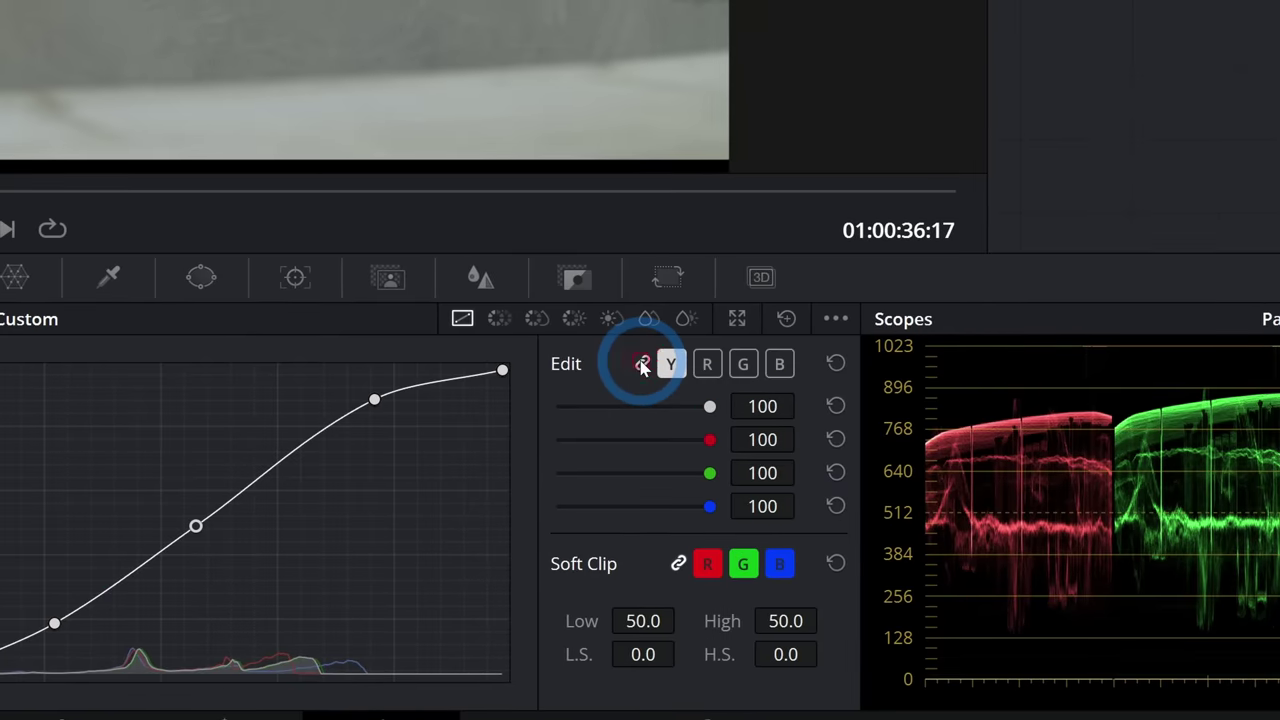
{"action": "left_click", "coordinate": [680, 358]}
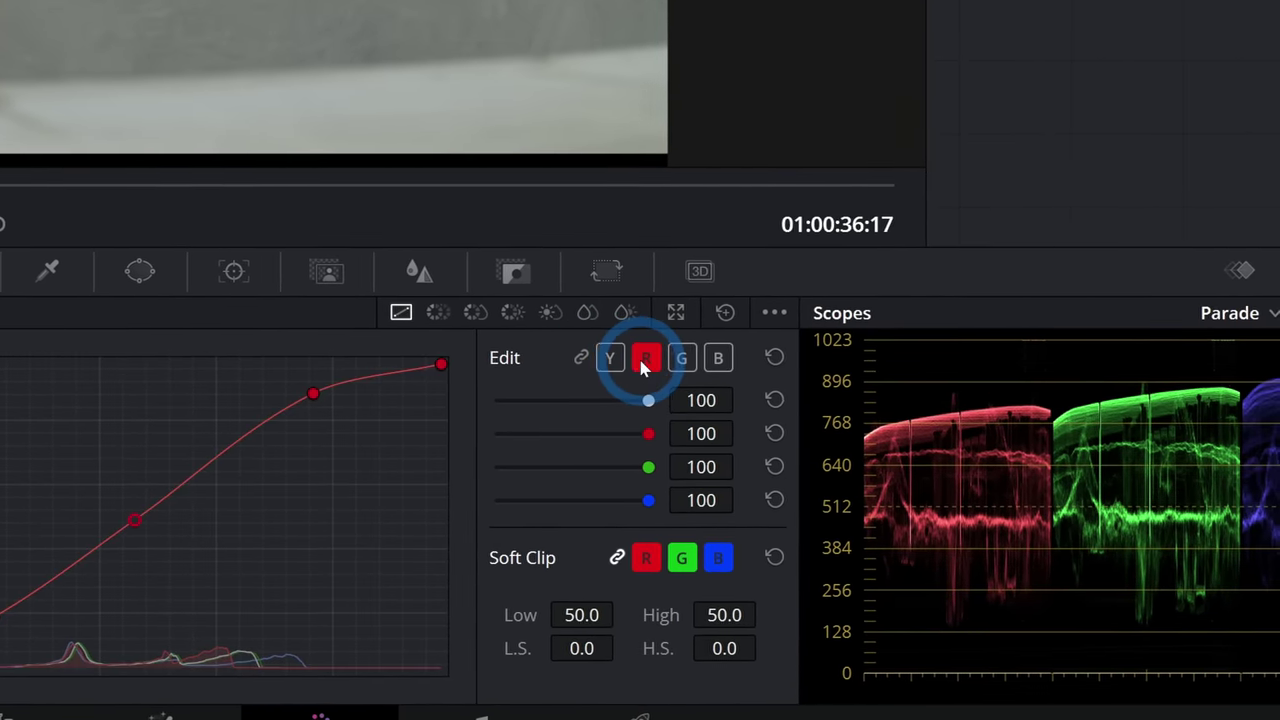
{"action": "left_click", "coordinate": [28, 619]}
{"action": "left_click_drag", "start_coordinate": [639, 571], "coordinate": [653, 580]}
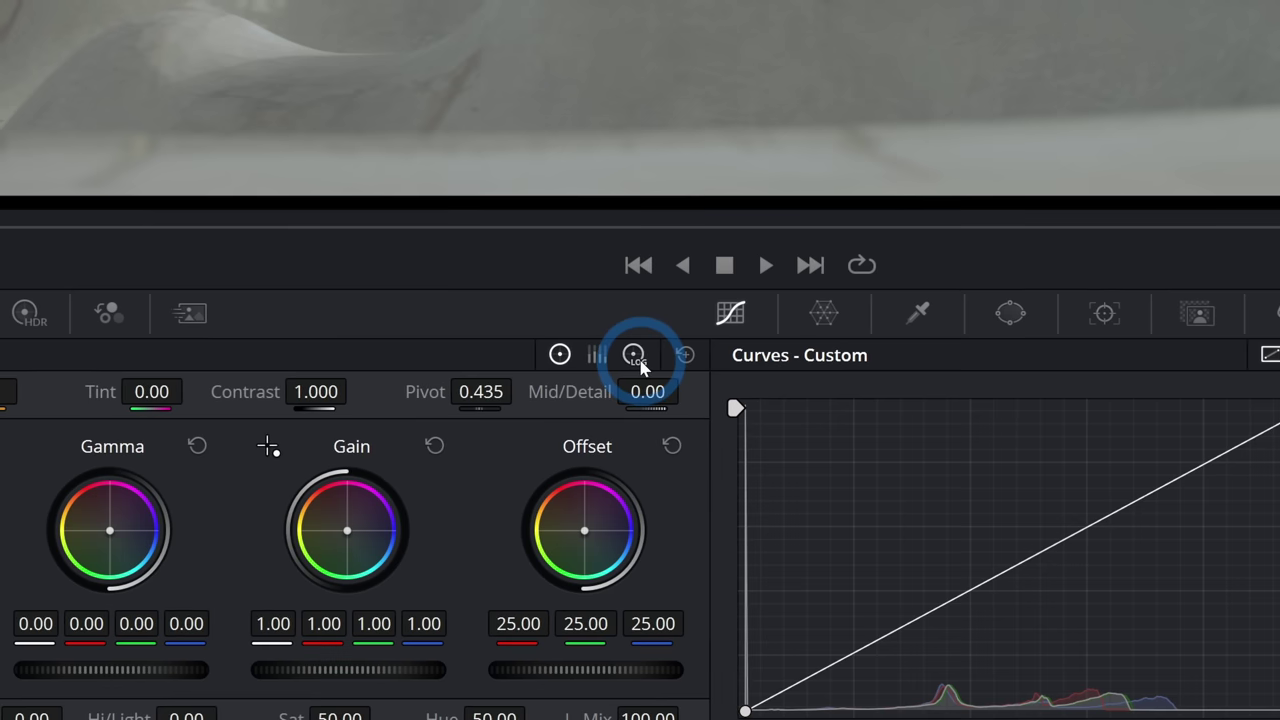
- Try tinting the skatepark clip with the primary Lift wheel pushed towards magenta, then reset the wheel
{"action": "left_click", "coordinate": [640, 361]}
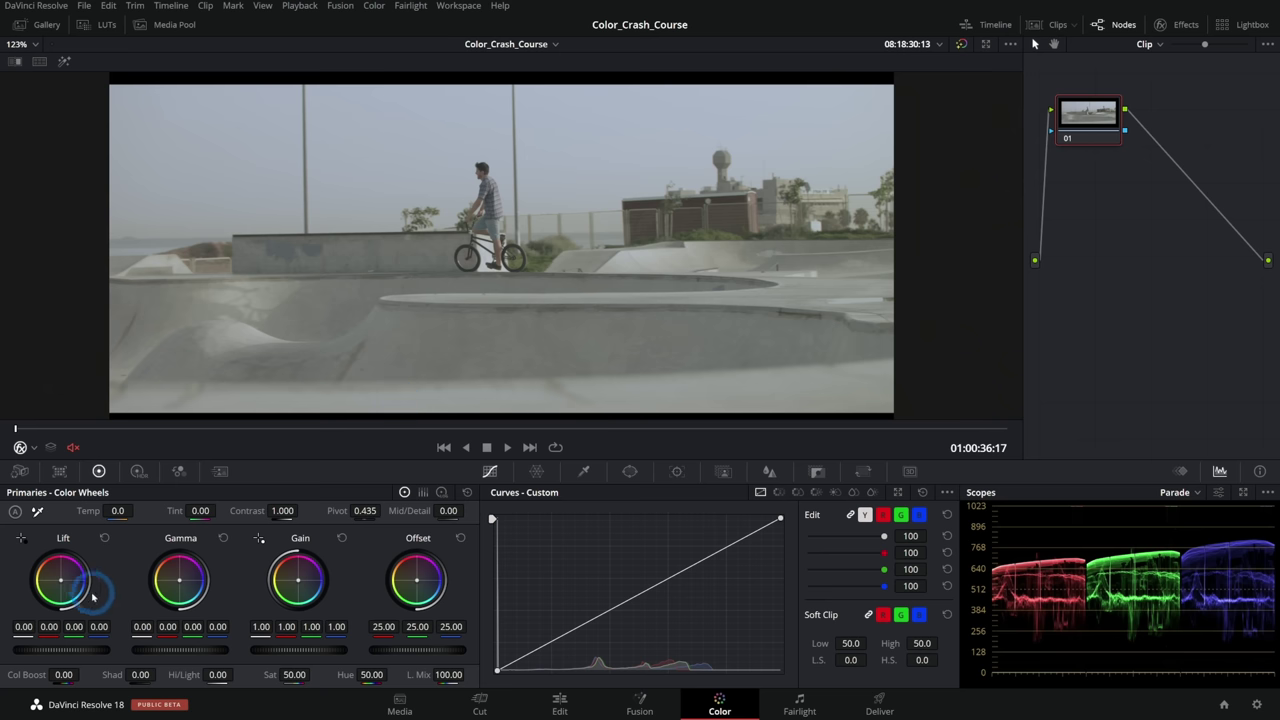
{"action": "left_click_drag", "start_coordinate": [61, 580], "coordinate": [97, 520]}
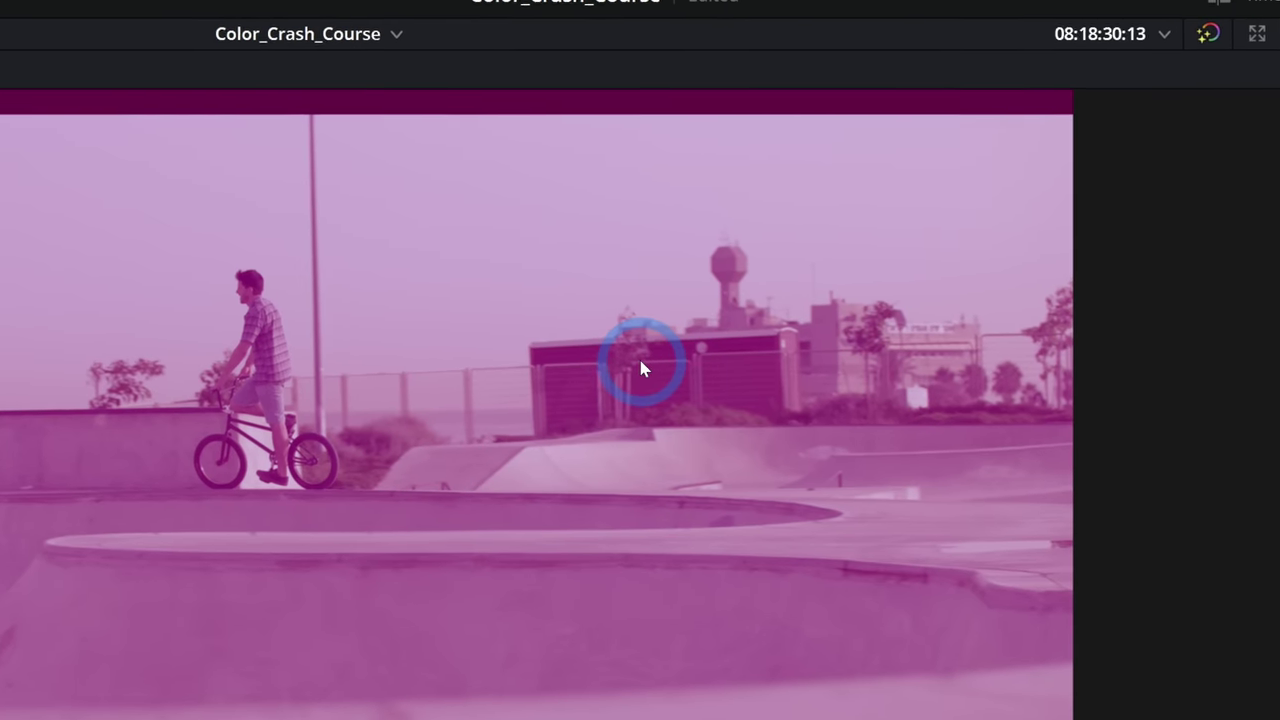
{"action": "key", "text": "space"}
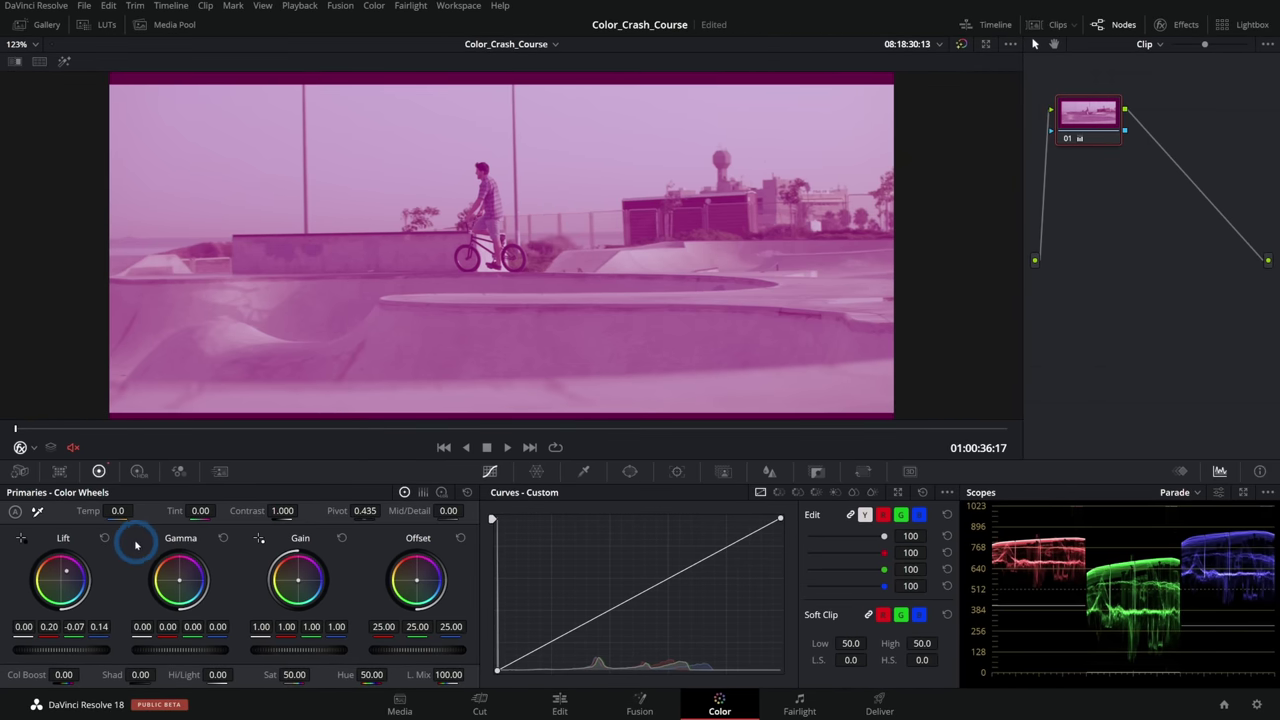
{"action": "left_click", "coordinate": [104, 538]}
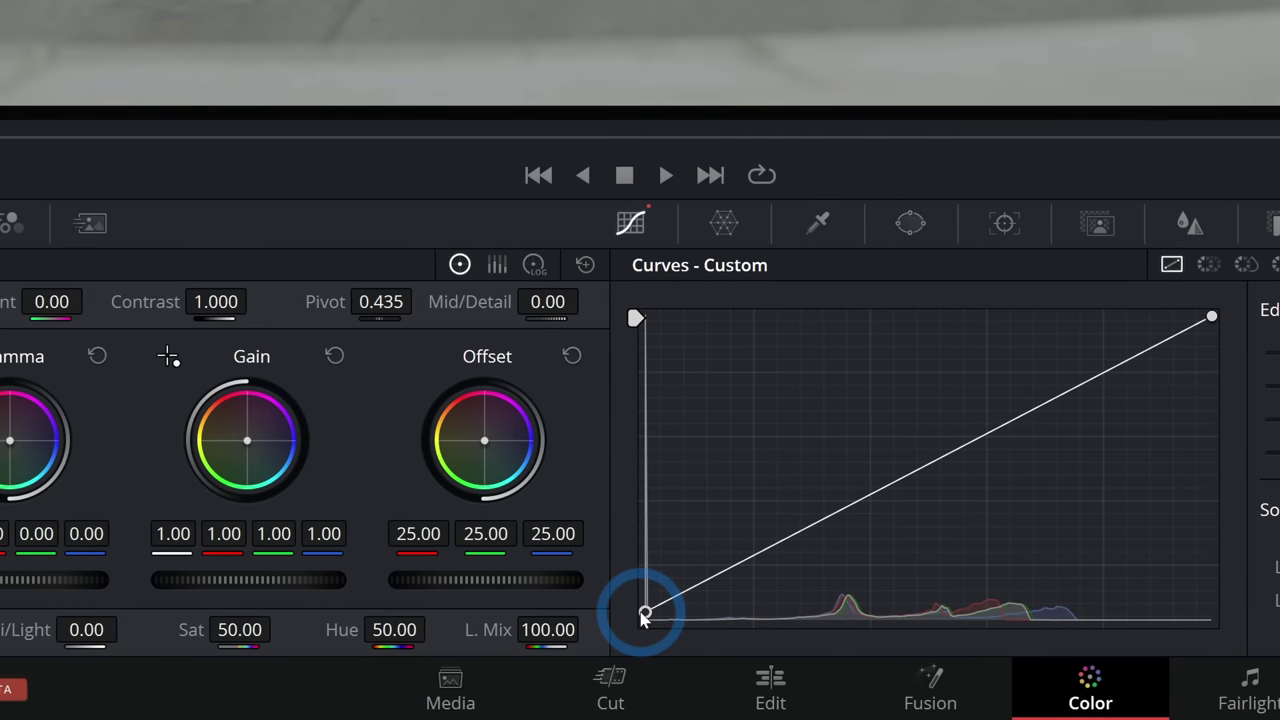
- Try raising the custom curve's black point, return it to the corner, and try moving the white point
{"action": "left_click_drag", "start_coordinate": [645, 617], "coordinate": [779, 490]}
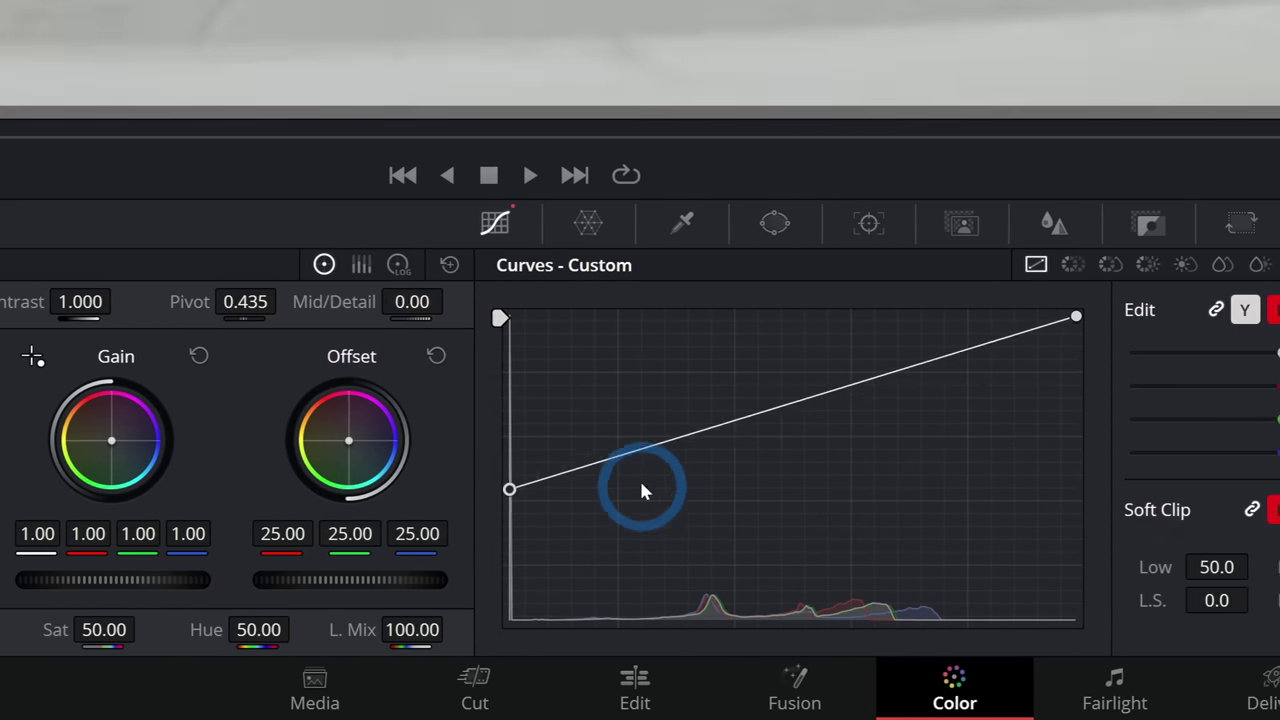
{"action": "left_click_drag", "start_coordinate": [643, 490], "coordinate": [689, 434]}
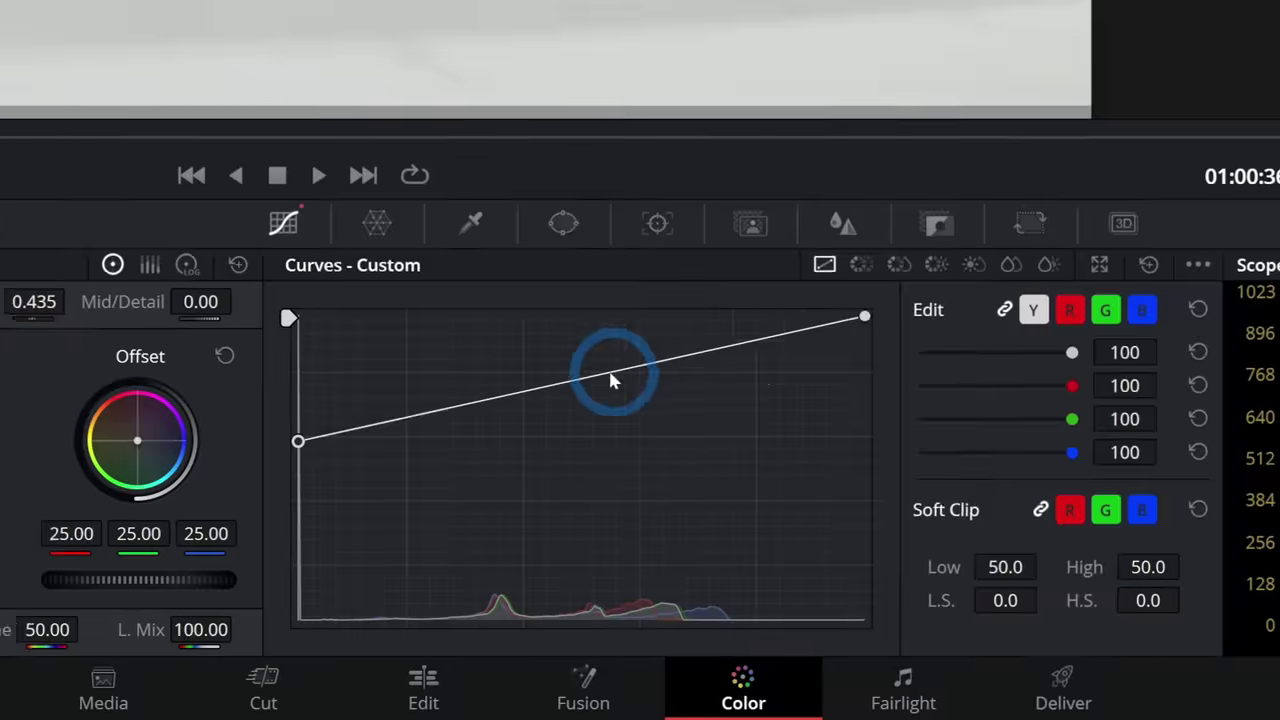
{"action": "left_click_drag", "start_coordinate": [298, 441], "coordinate": [496, 651]}
{"action": "left_click_drag", "start_coordinate": [630, 650], "coordinate": [392, 623]}
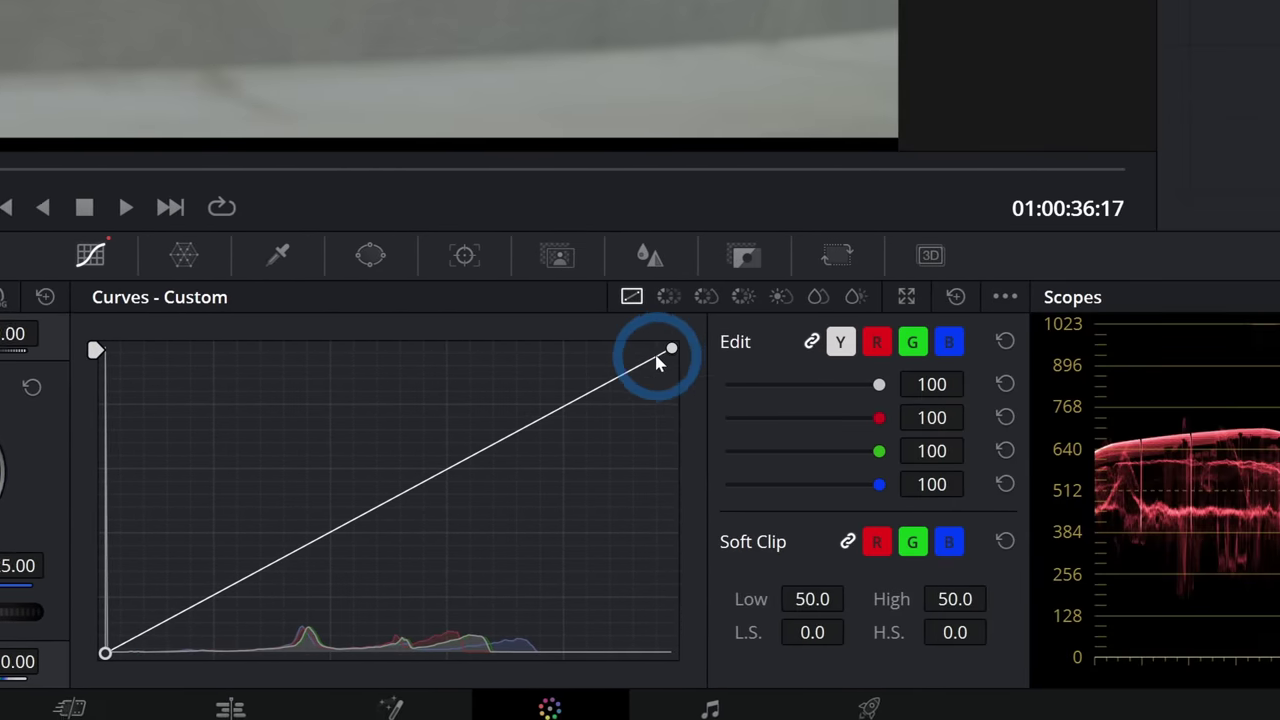
{"action": "left_click_drag", "start_coordinate": [672, 349], "coordinate": [664, 303]}
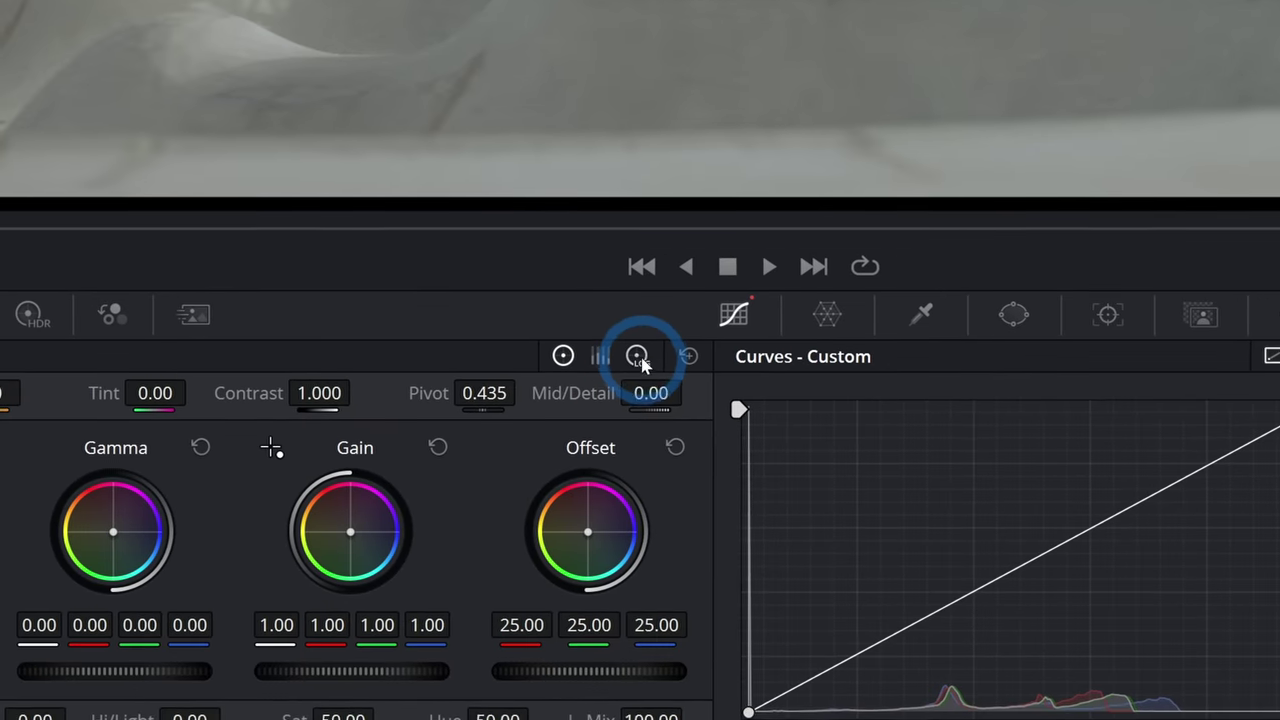
- Switch the primaries to Log Wheels, add a shadow point to the custom curve, and try raising the black point before undoing that move
{"action": "left_click", "coordinate": [441, 492]}
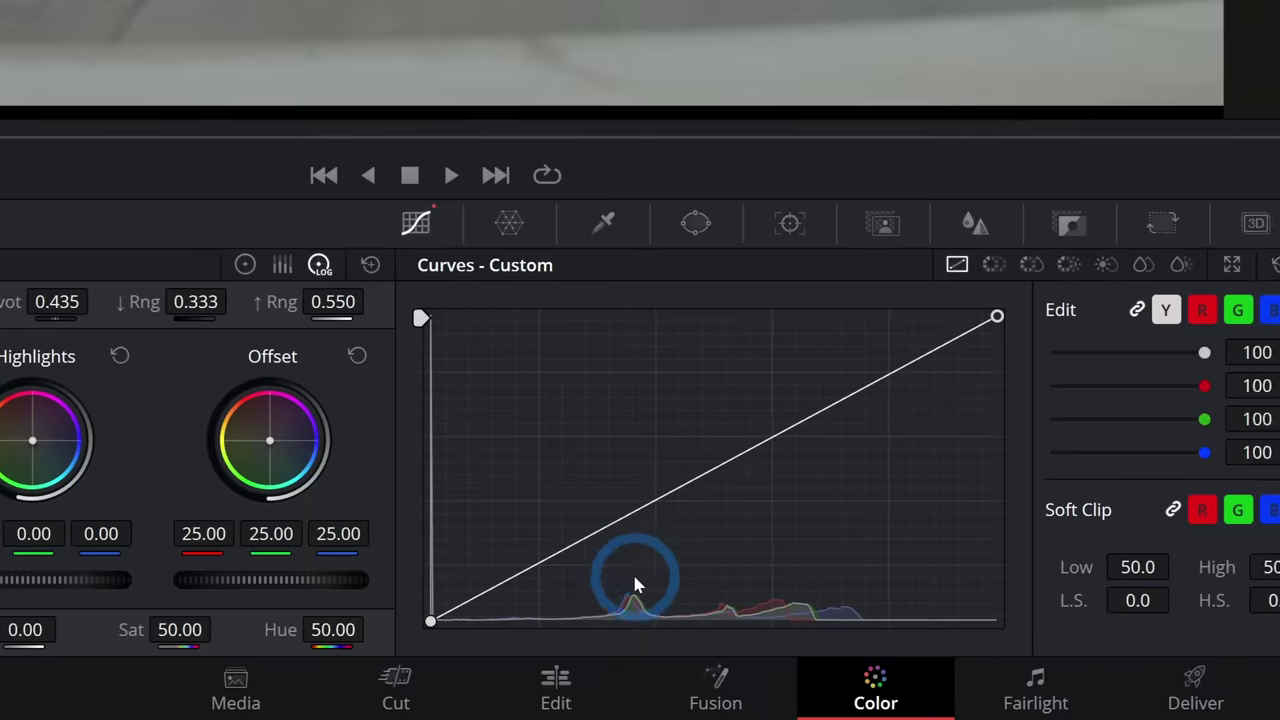
{"action": "left_click", "coordinate": [641, 540]}
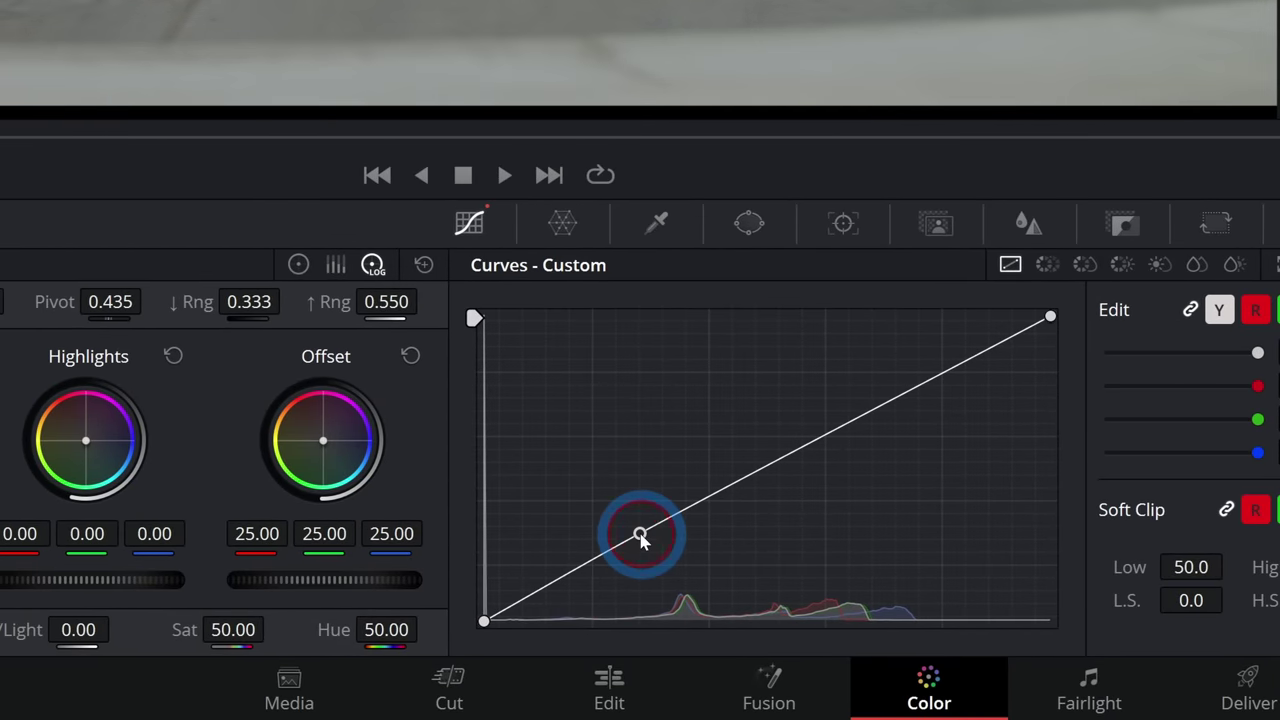
{"action": "left_click", "coordinate": [490, 624]}
{"action": "left_click_drag", "start_coordinate": [640, 626], "coordinate": [641, 597]}
{"action": "key", "text": "ctrl+z"}
{"action": "key", "text": "ctrl+z"}
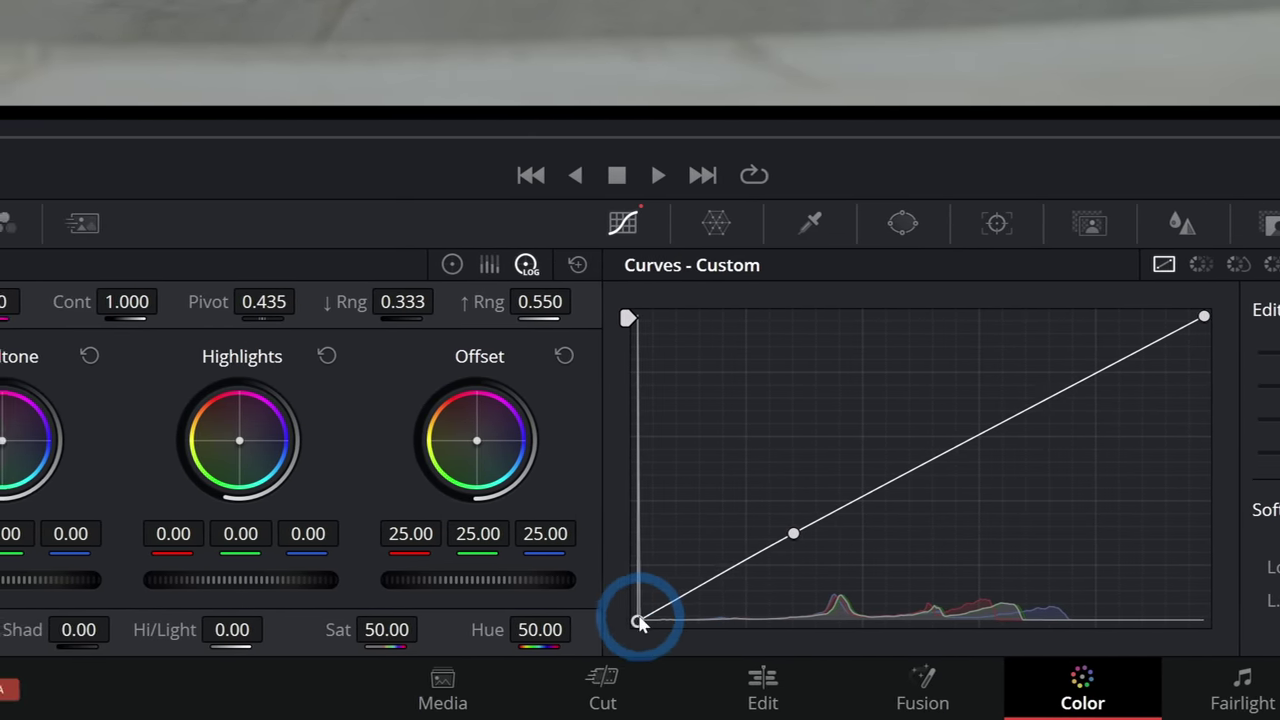
- Try raising a new midtone point and lowering the shadow point on the custom curve, then remove both points
{"action": "left_click_drag", "start_coordinate": [645, 538], "coordinate": [797, 455]}
{"action": "left_click_drag", "start_coordinate": [643, 455], "coordinate": [624, 463]}
{"action": "left_click_drag", "start_coordinate": [476, 552], "coordinate": [456, 533]}
{"action": "left_click_drag", "start_coordinate": [636, 535], "coordinate": [656, 560]}
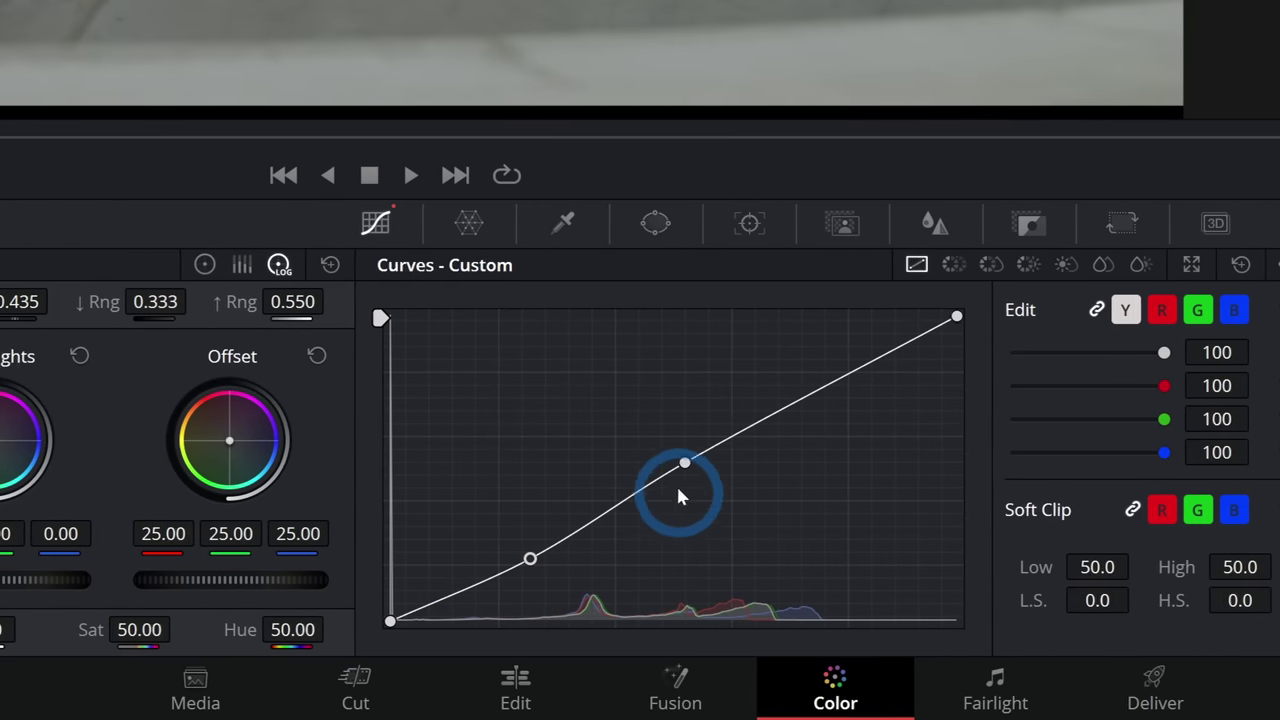
{"action": "right_click", "coordinate": [809, 462]}
{"action": "right_click", "coordinate": [634, 563]}
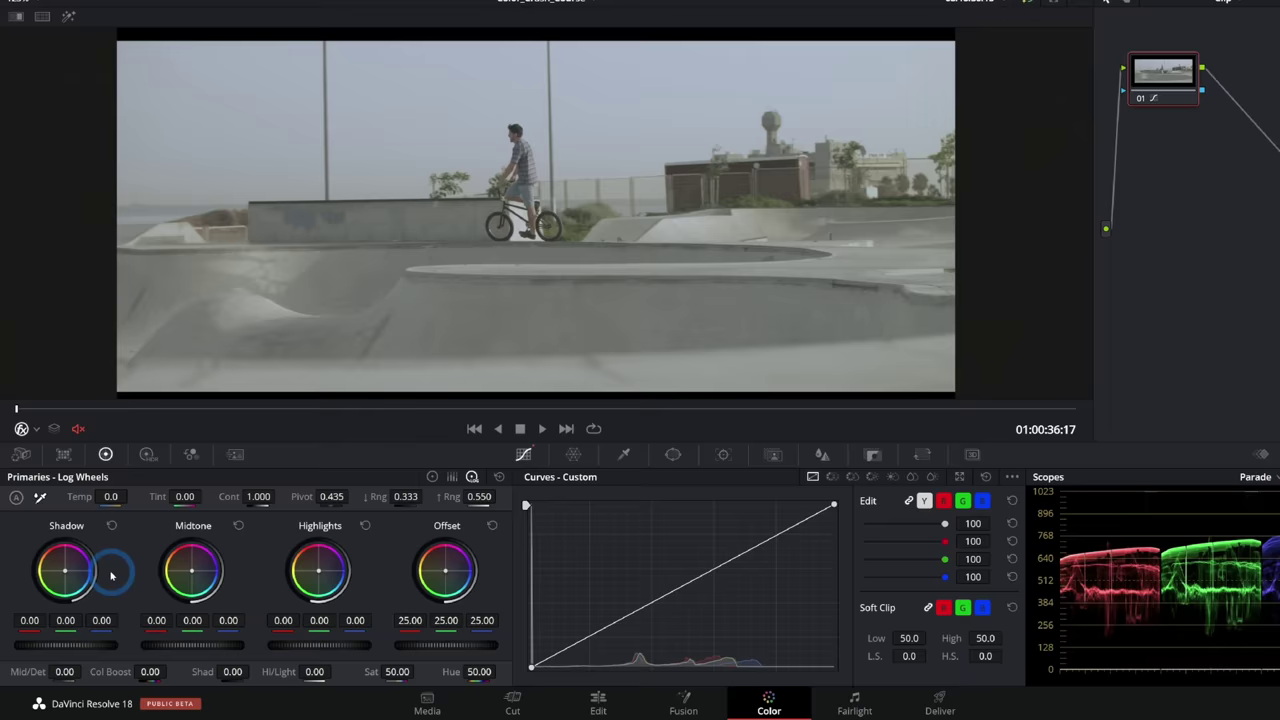
- Try a magenta tint on the Log Shadow wheel with the low range at 0.233, 0.759 and 0.333, then reset the wheel
{"action": "left_click_drag", "start_coordinate": [35, 440], "coordinate": [271, 178]}
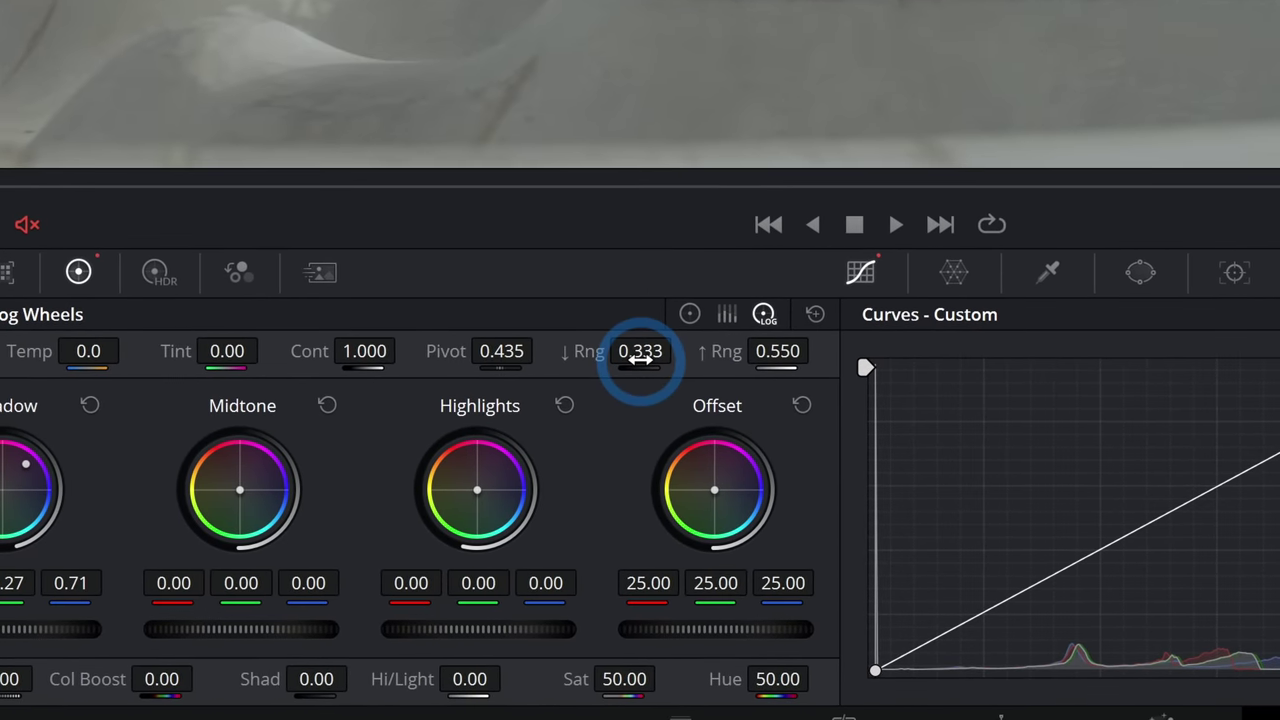
{"action": "left_click_drag", "start_coordinate": [640, 351], "coordinate": [630, 355]}
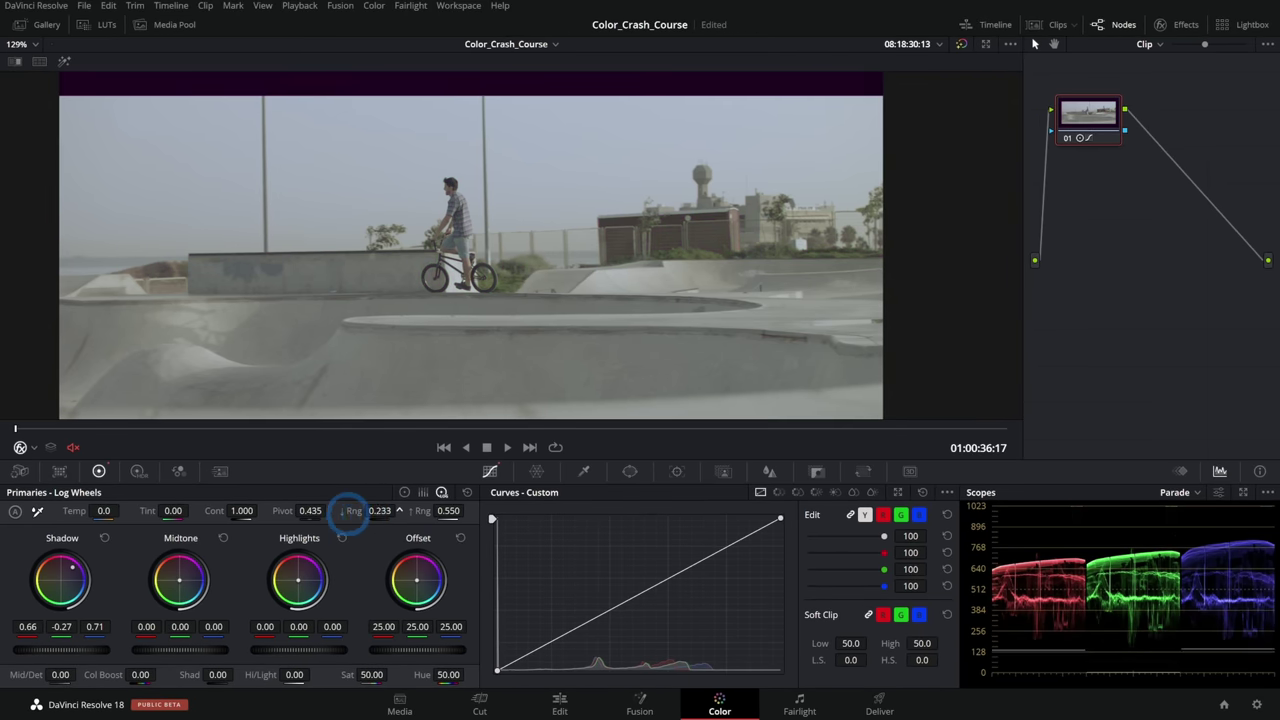
{"action": "left_click_drag", "start_coordinate": [378, 520], "coordinate": [470, 505]}
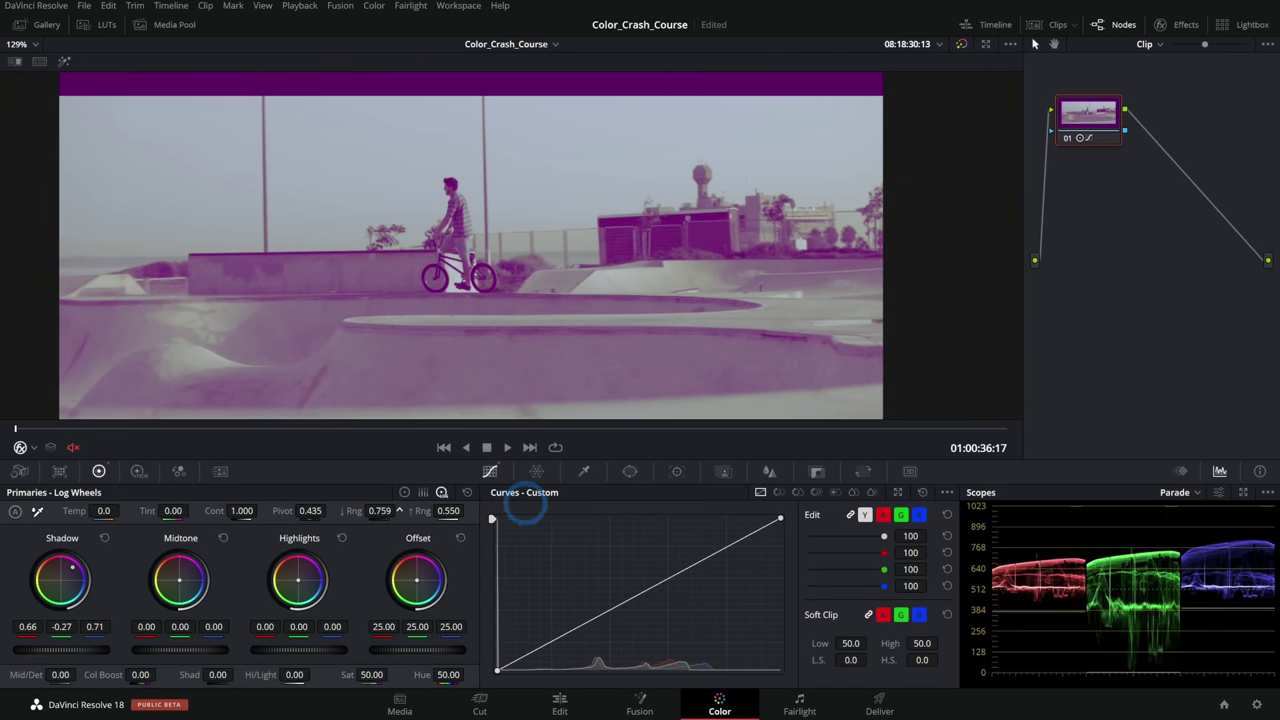
{"action": "left_click_drag", "start_coordinate": [563, 505], "coordinate": [384, 512]}
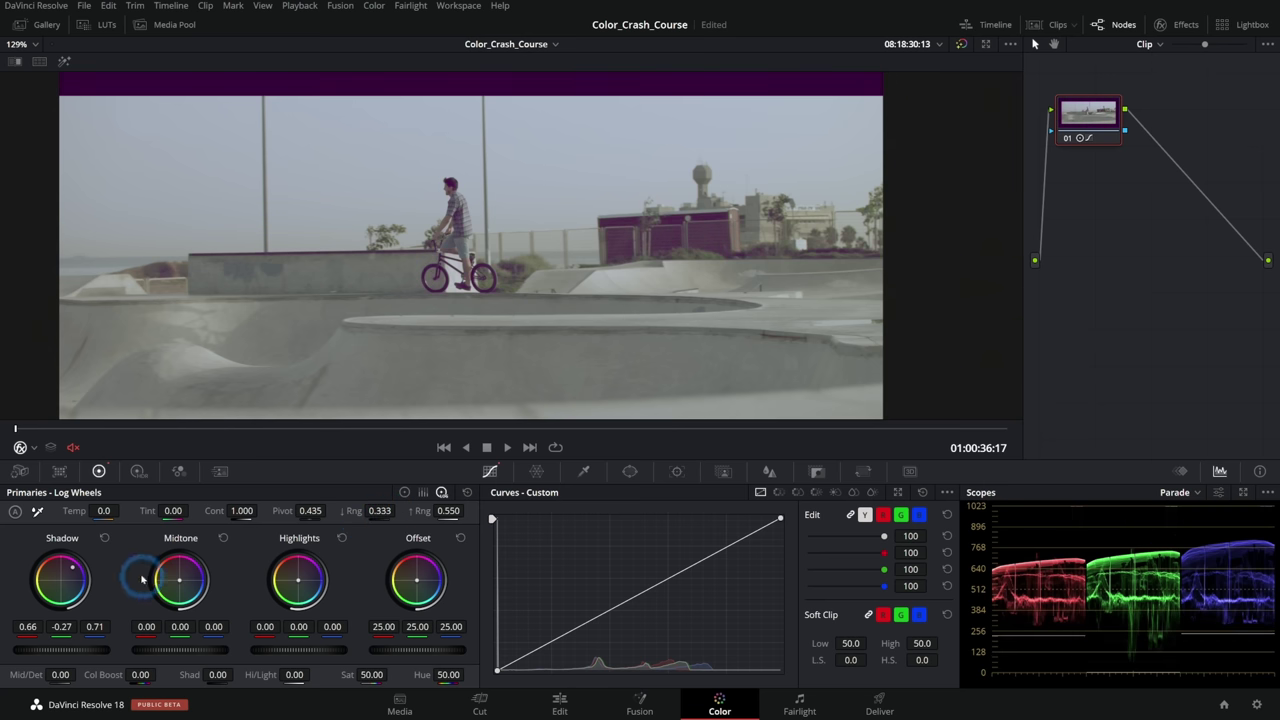
{"action": "left_click", "coordinate": [105, 540]}
- Try a magenta tint on the Log Highlights wheel, vary the high range, and undo the changes
{"action": "left_click_drag", "start_coordinate": [299, 581], "coordinate": [500, 382]}
{"action": "mouse_move", "coordinate": [454, 514]}
{"action": "left_mouse_down"}
{"action": "mouse_move", "coordinate": [343, 520]}
{"action": "mouse_move", "coordinate": [525, 509]}
{"action": "mouse_move", "coordinate": [421, 512]}
{"action": "left_mouse_up"}
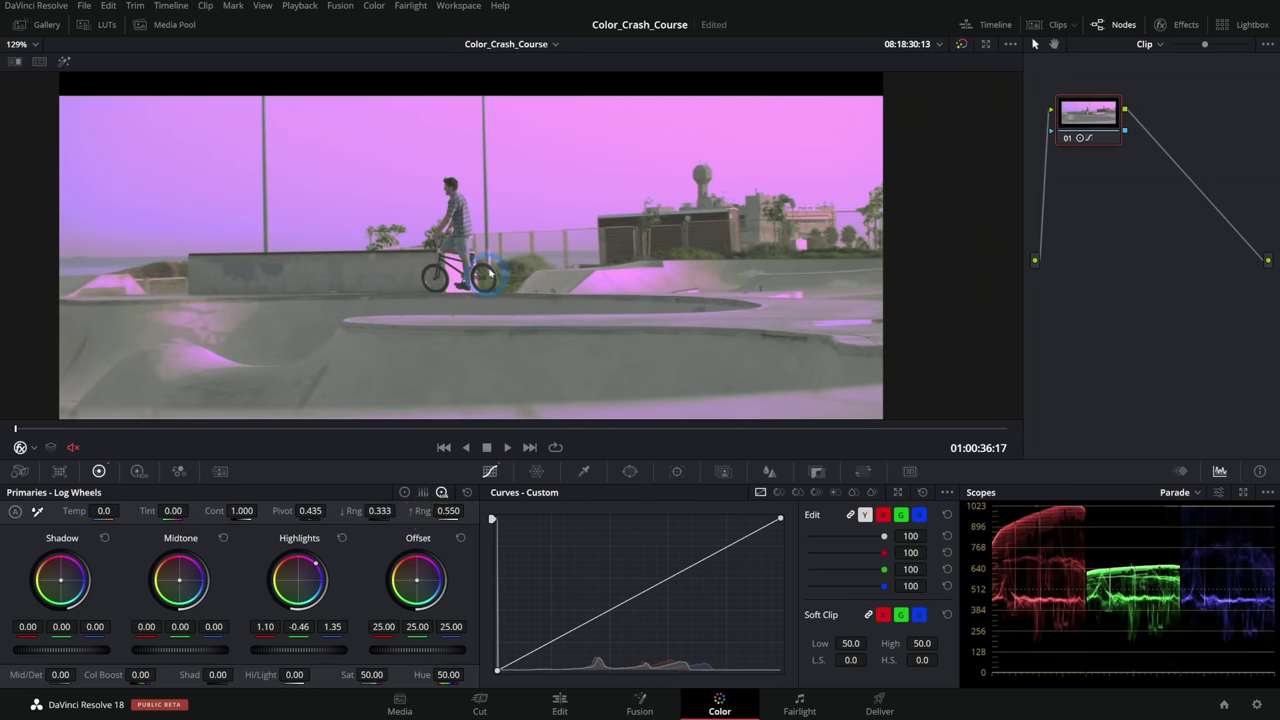
{"action": "key", "text": "ctrl+z"}
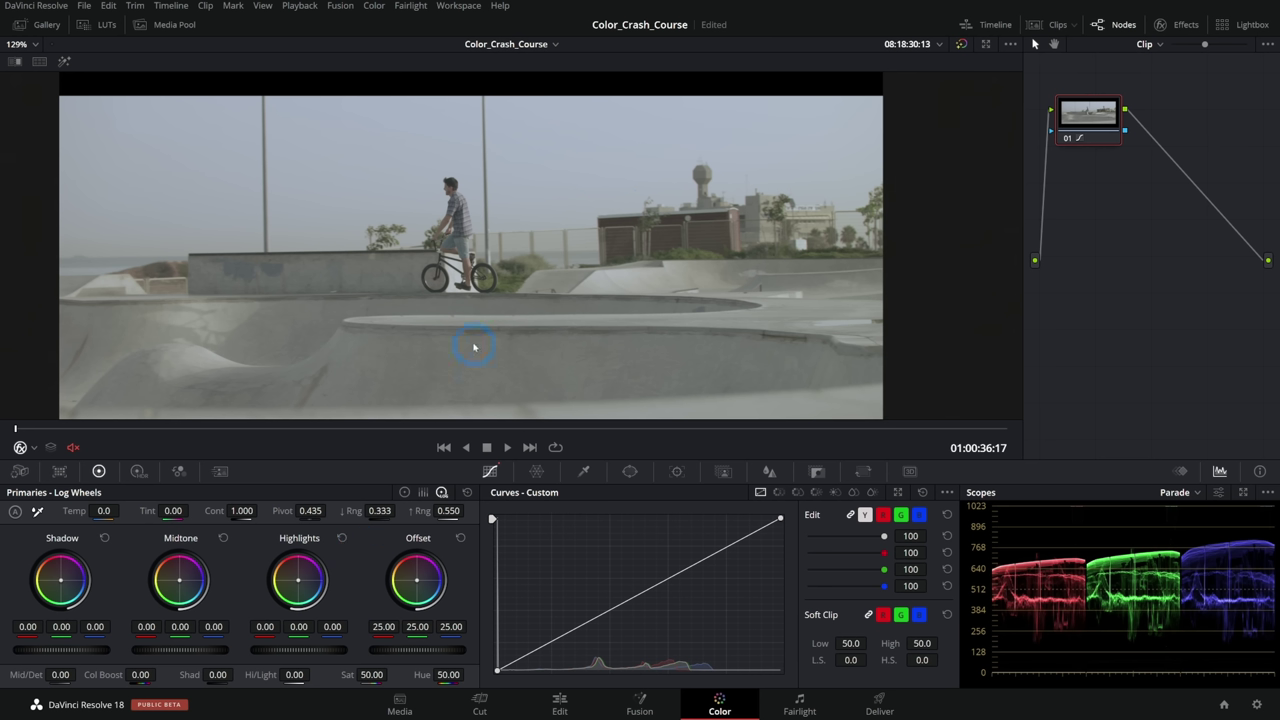
- Switch back to the primary Color Wheels, try and reset a Gain change, then try warming the Gain wheel towards orange
{"action": "key", "text": "alt+z"}
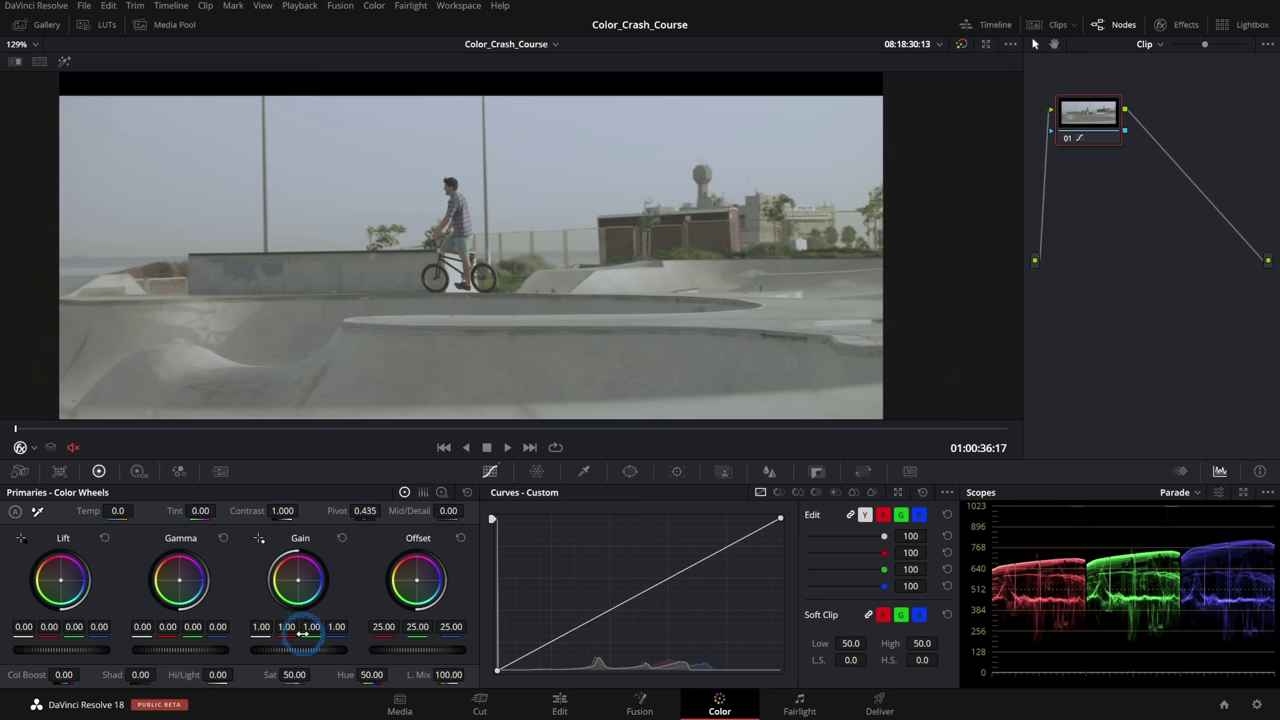
{"action": "left_click_drag", "start_coordinate": [298, 649], "coordinate": [312, 649]}
{"action": "left_click", "coordinate": [340, 539]}
{"action": "left_click_drag", "start_coordinate": [299, 581], "coordinate": [307, 547]}
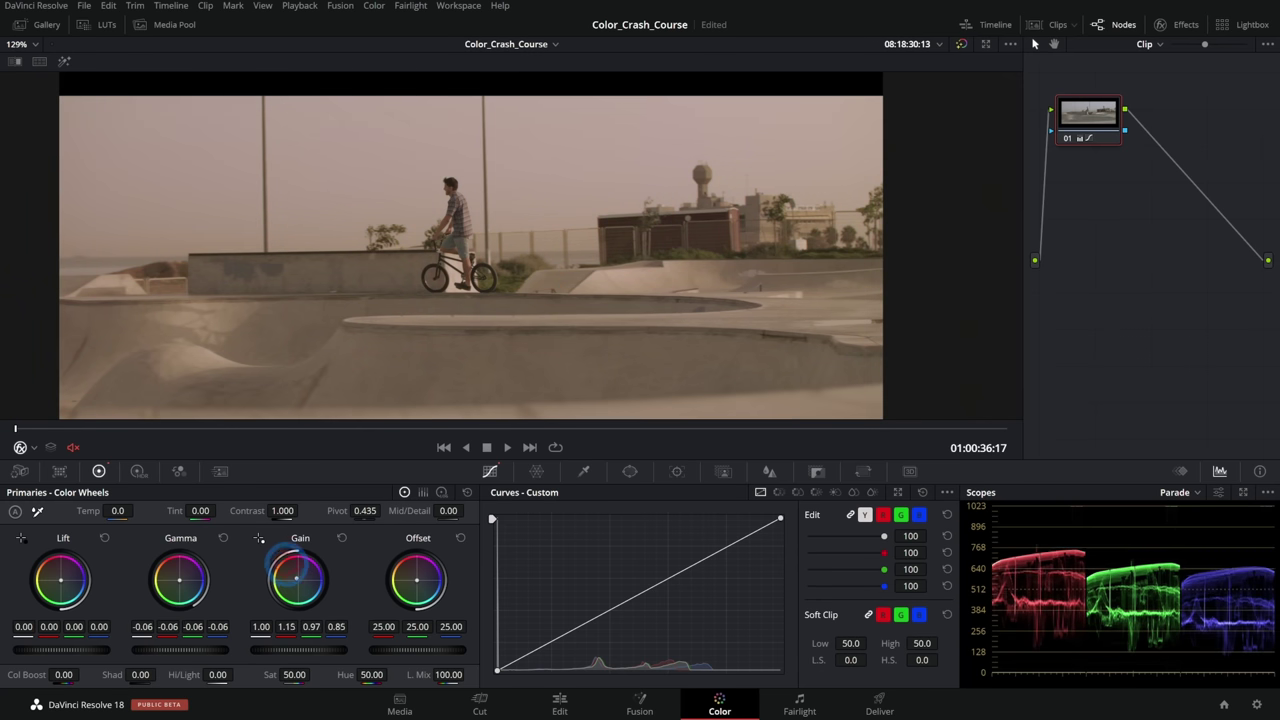
{"action": "left_click_drag", "start_coordinate": [294, 571], "coordinate": [290, 567]}
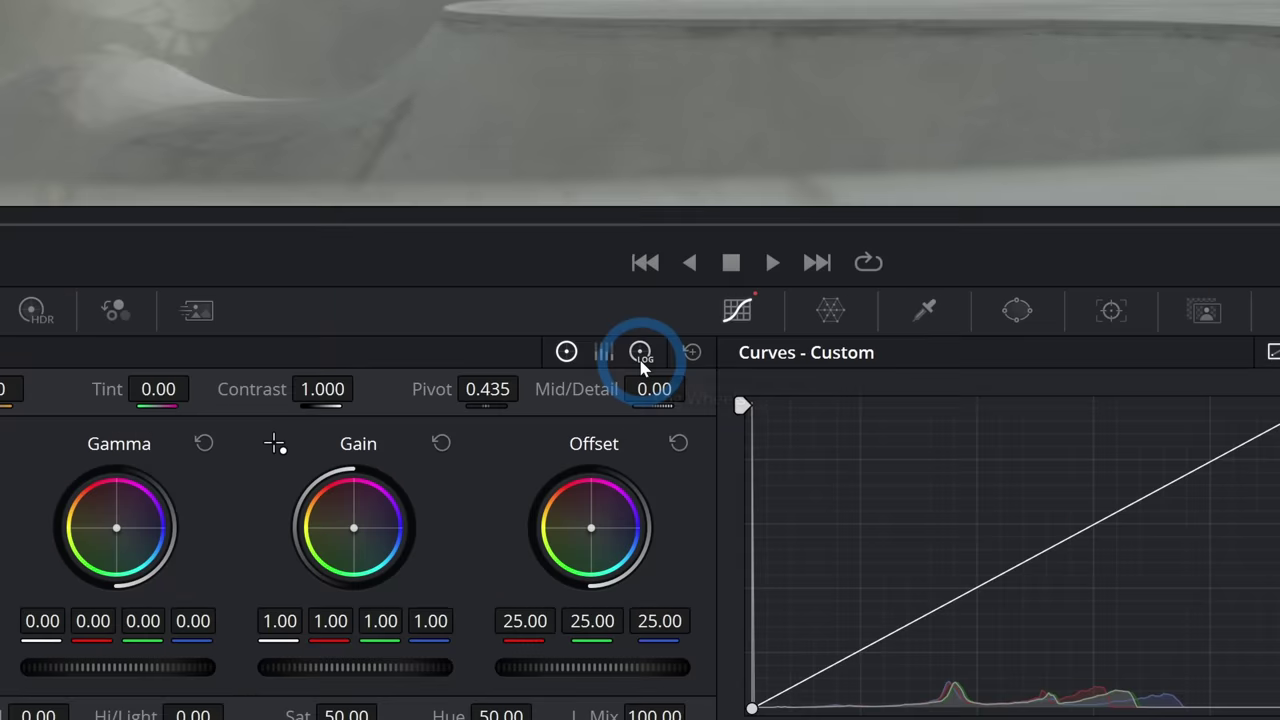
- Switch to the Log Wheels, try tinting the Shadow wheel towards blue, and adjust the low range
{"action": "left_click", "coordinate": [441, 493]}
{"action": "left_click", "coordinate": [95, 592]}
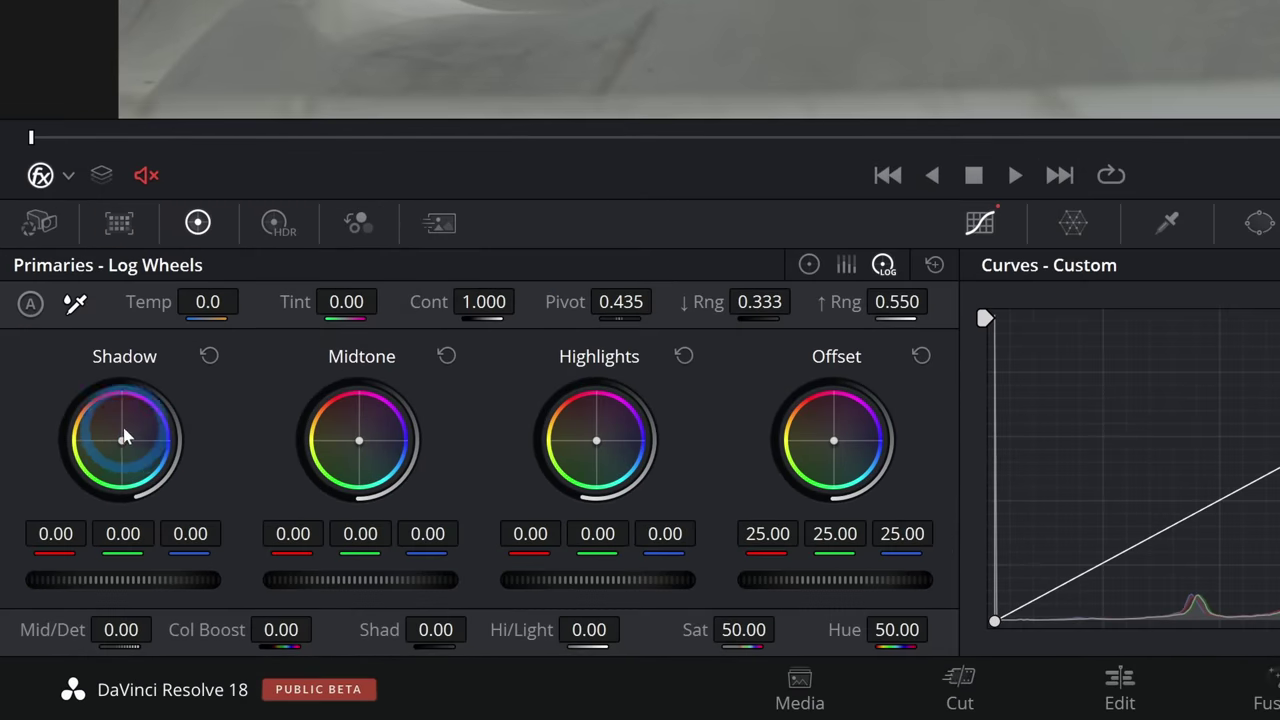
{"action": "left_click_drag", "start_coordinate": [62, 581], "coordinate": [136, 672]}
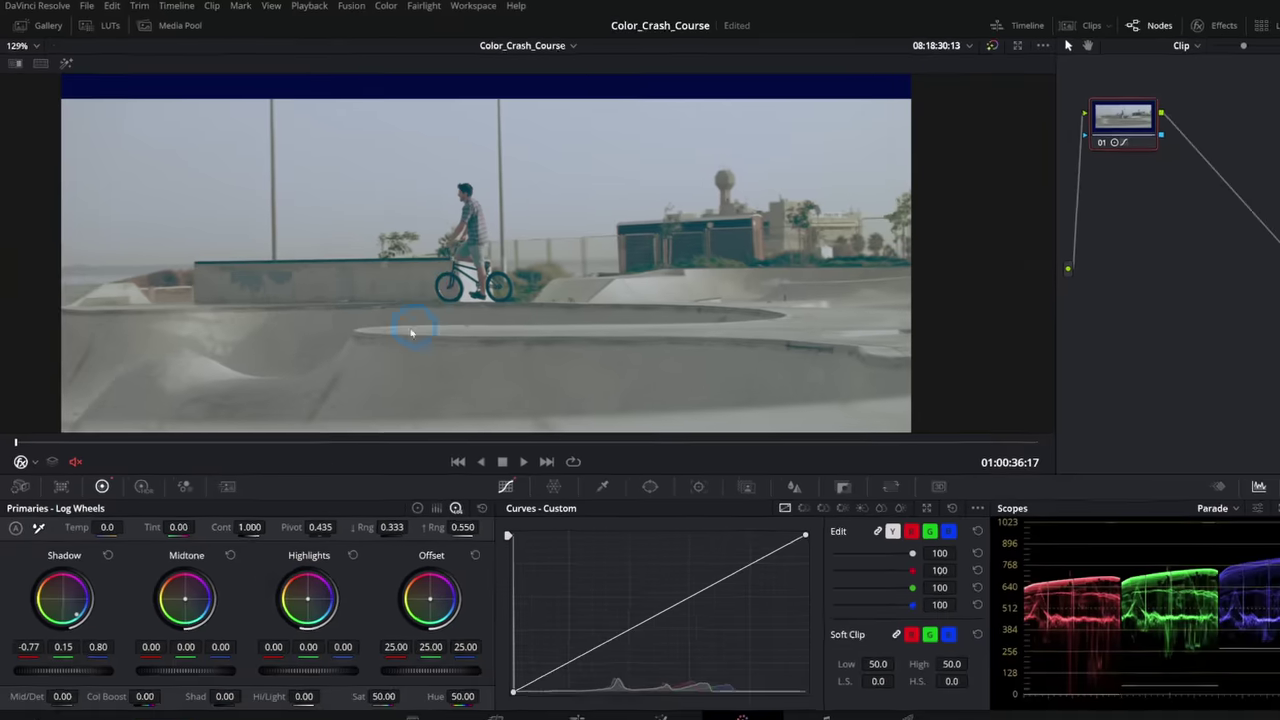
{"action": "left_click", "coordinate": [380, 497]}
{"action": "mouse_move", "coordinate": [373, 510]}
{"action": "left_mouse_down"}
{"action": "mouse_move", "coordinate": [322, 510]}
{"action": "mouse_move", "coordinate": [405, 506]}
{"action": "mouse_move", "coordinate": [423, 491]}
{"action": "mouse_move", "coordinate": [390, 492]}
{"action": "left_mouse_up"}
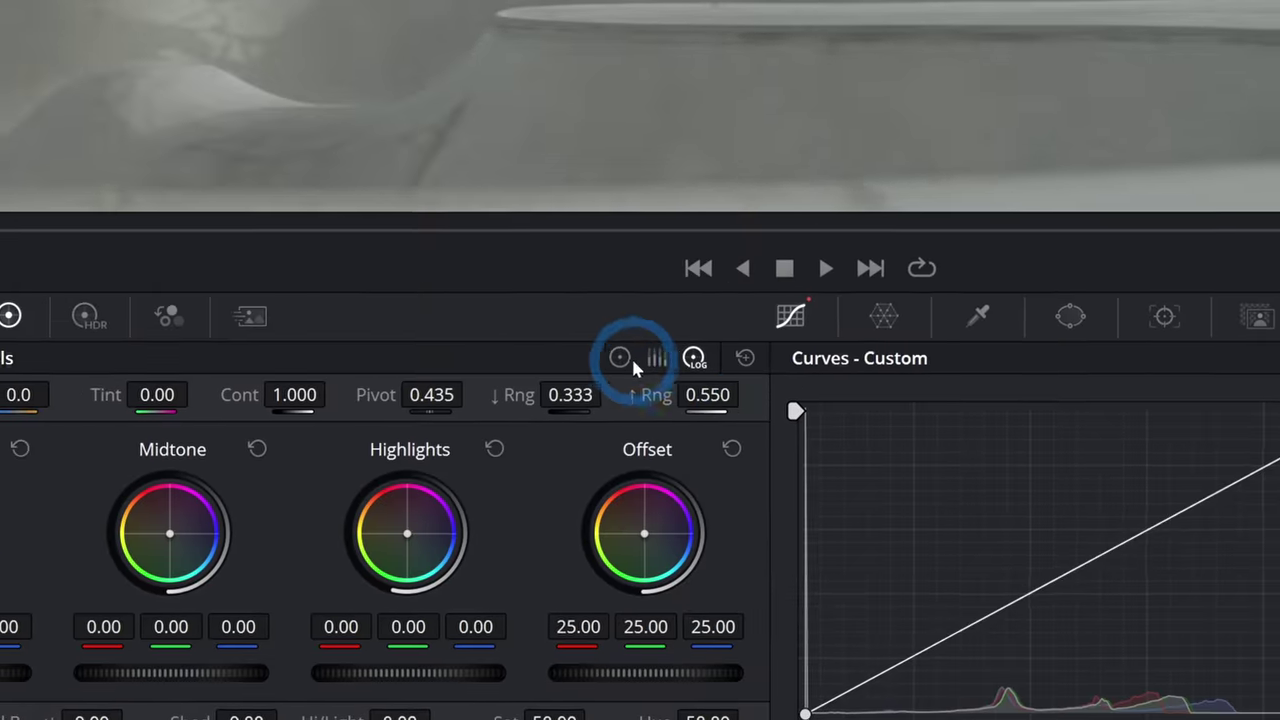
- Compare the primary Color Wheels with the Log Wheels by switching back and forth between them, ending on the Color Wheels
{"action": "left_click", "coordinate": [404, 493]}
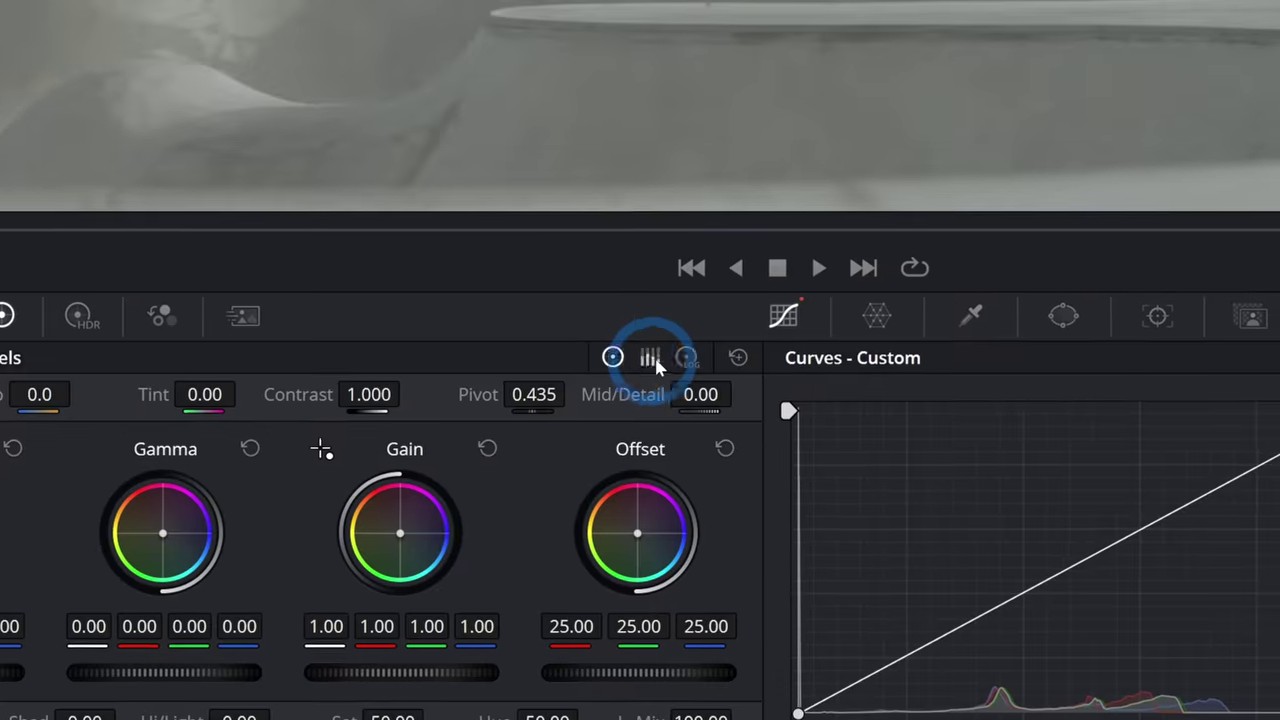
{"action": "left_click", "coordinate": [441, 492]}
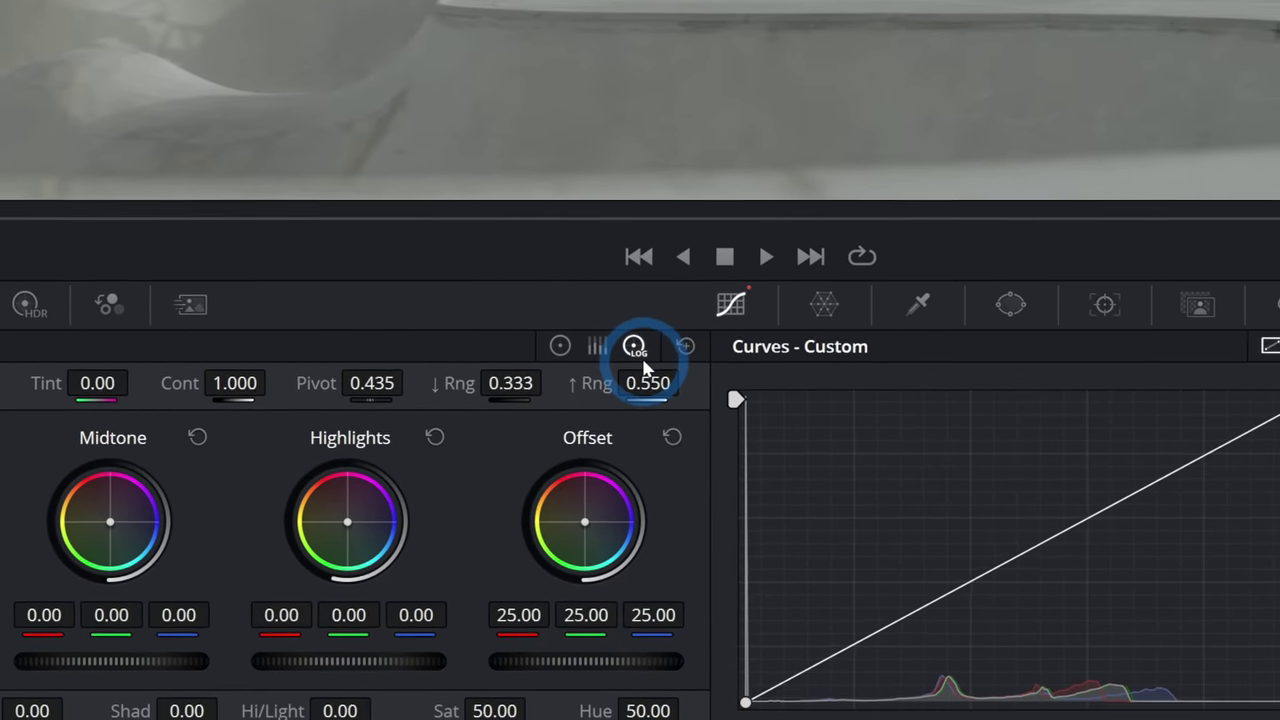
{"action": "left_click", "coordinate": [560, 345]}
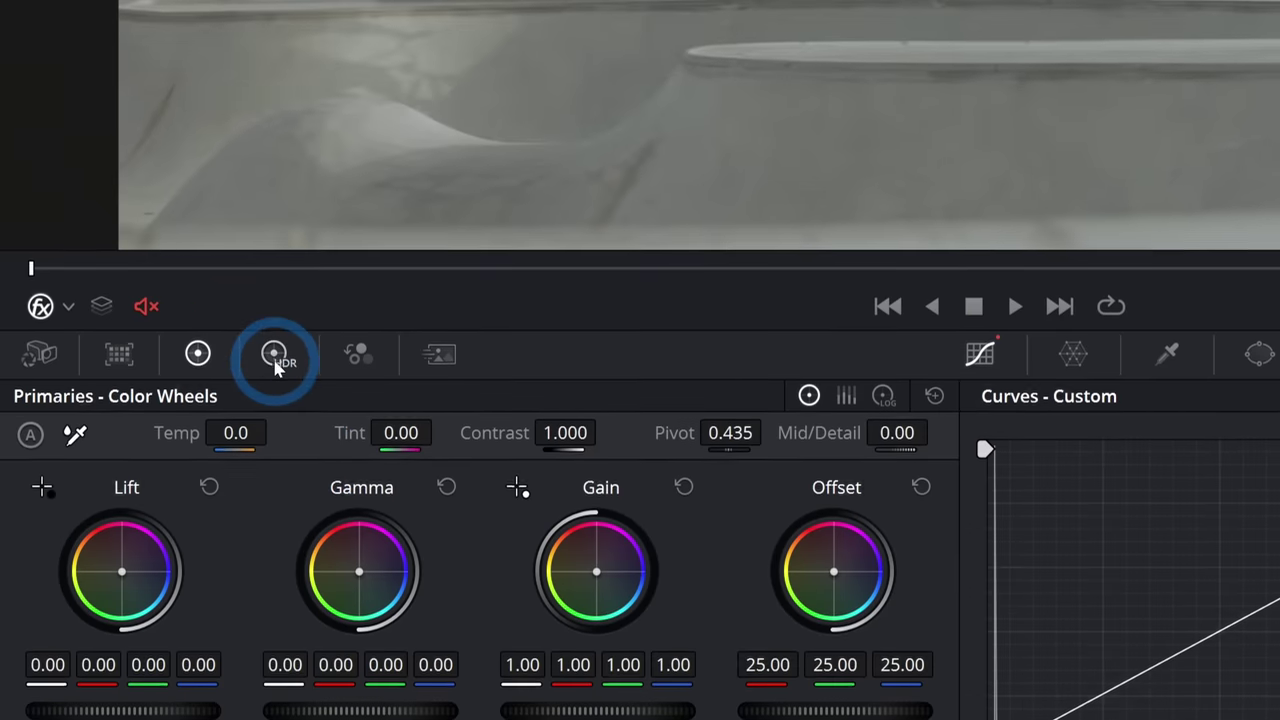
- Open the High Dynamic Range color wheels and preview which parts of the image the Light, Shadow and Dark zones affect
{"action": "left_click", "coordinate": [276, 362]}
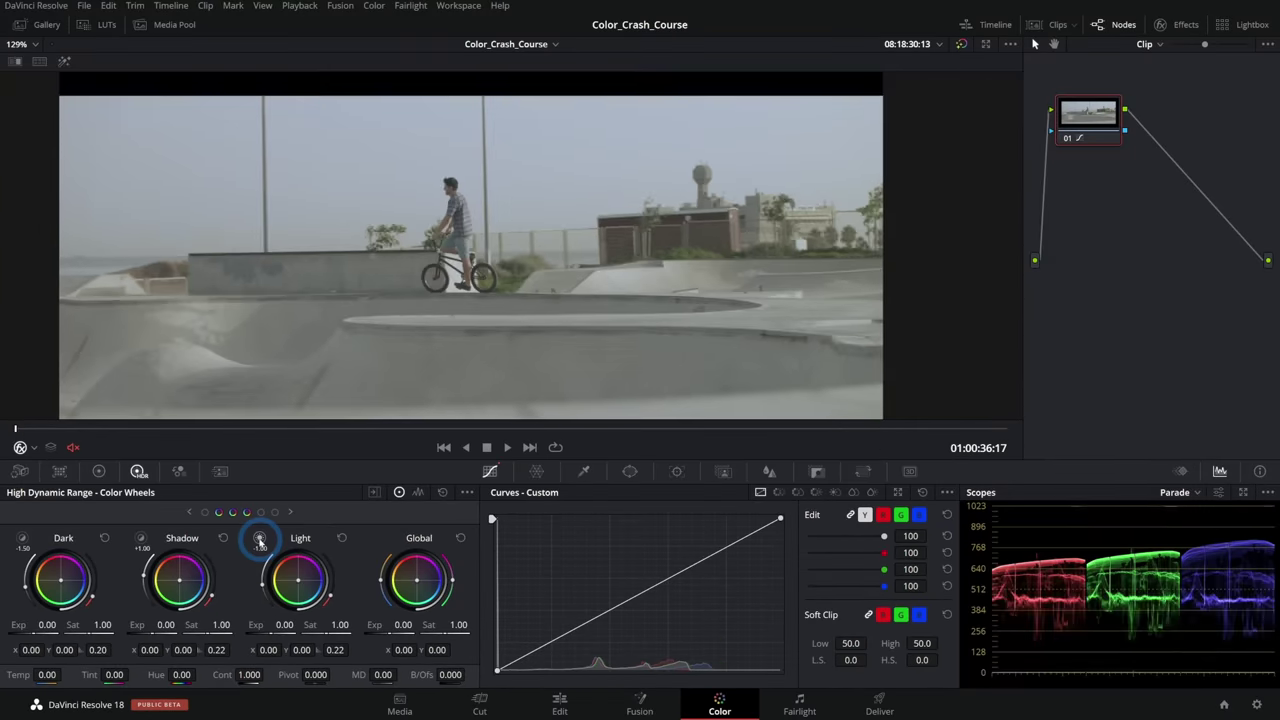
{"action": "left_click", "coordinate": [259, 539]}
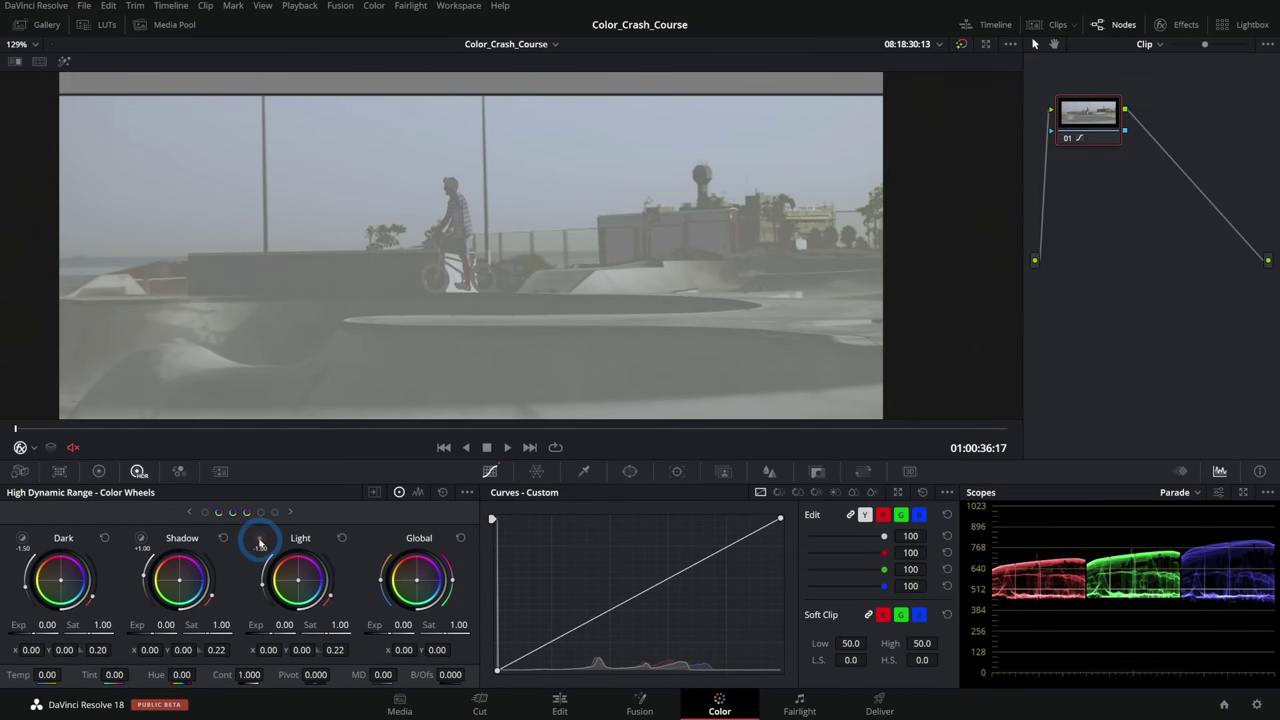
{"action": "left_click", "coordinate": [259, 540]}
{"action": "left_click", "coordinate": [141, 540]}
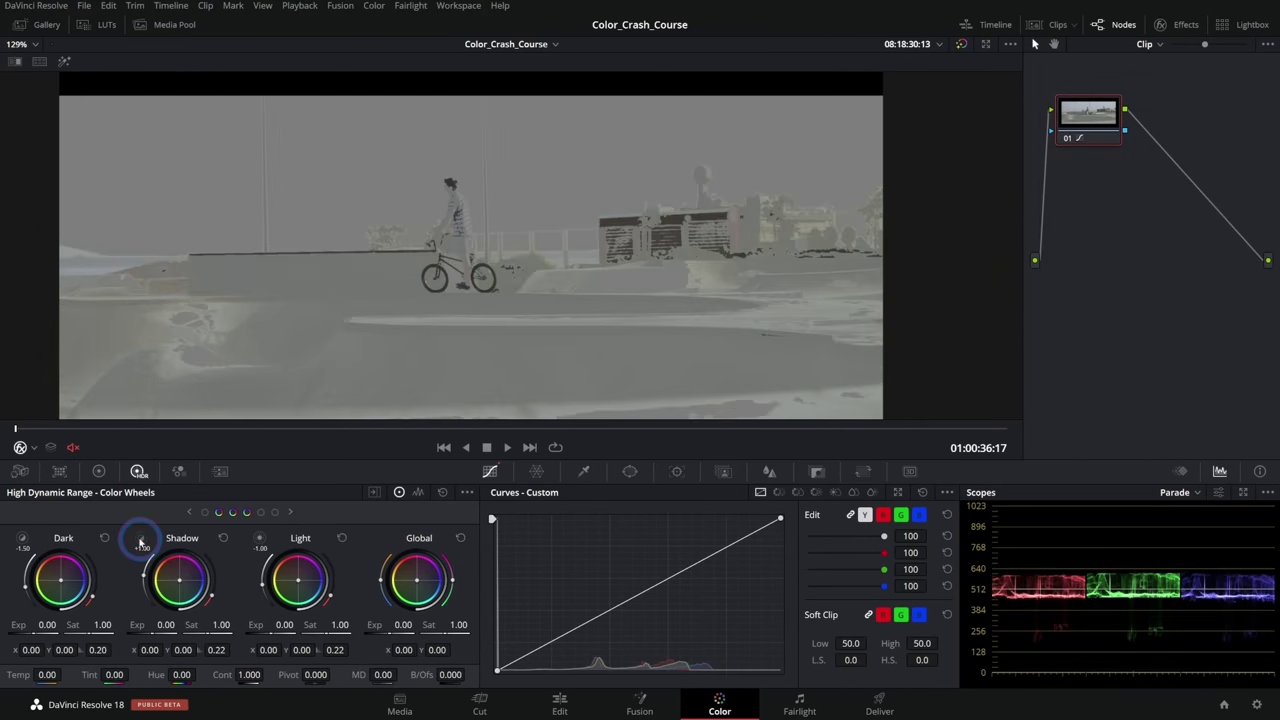
{"action": "left_click", "coordinate": [34, 543]}
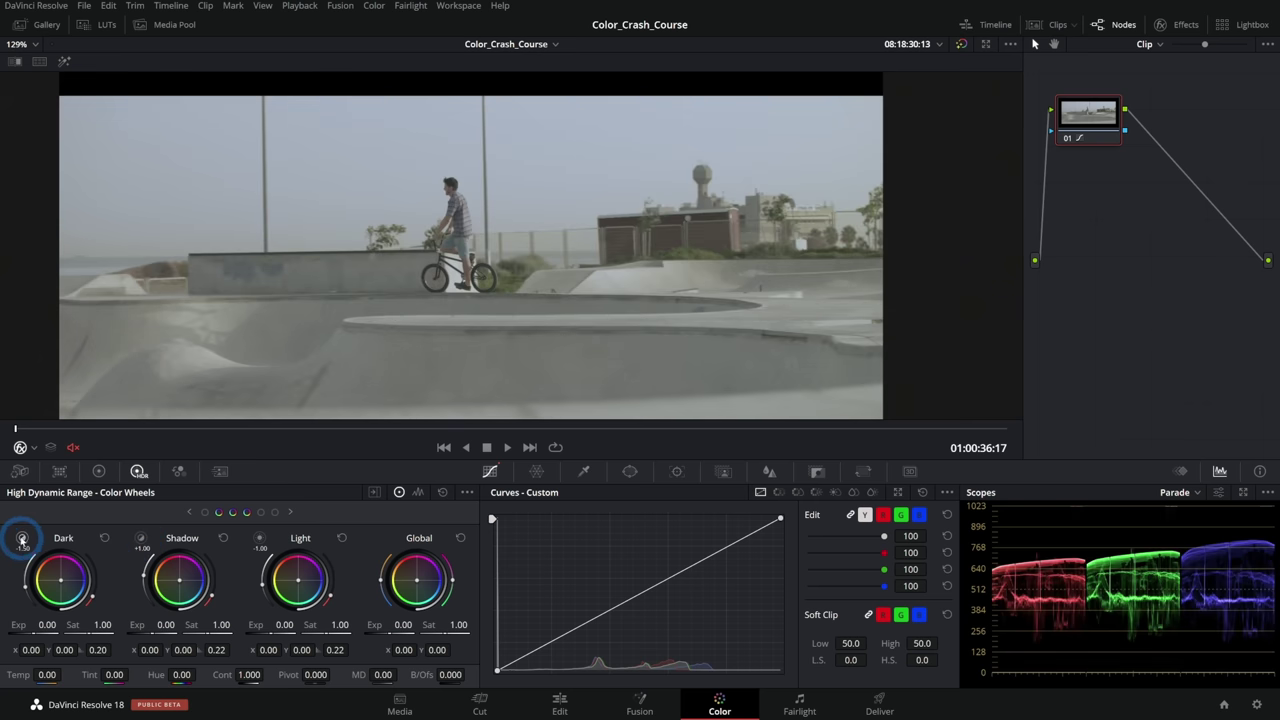
- Preview the Dark and Shadow zones again and page the HDR wheels through to the Highlight and Specular zones to examine their coverage
{"action": "left_click", "coordinate": [22, 540]}
{"action": "left_click", "coordinate": [22, 541]}
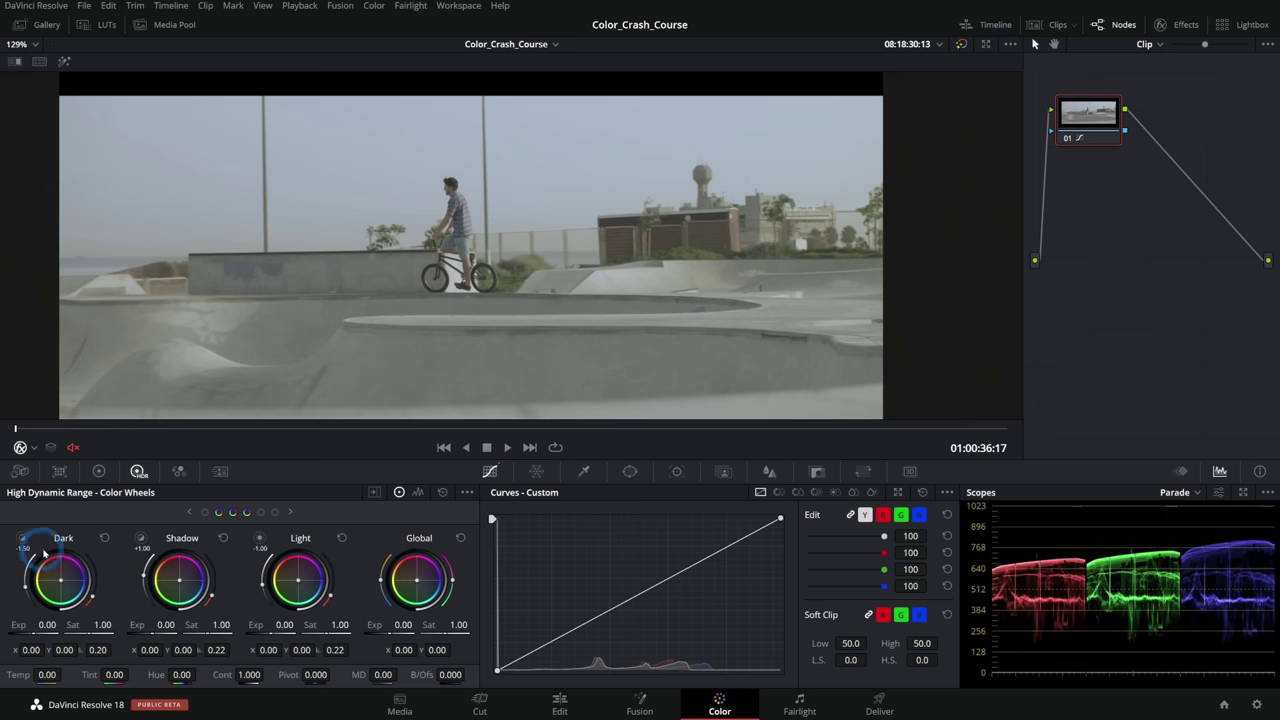
{"action": "left_click", "coordinate": [141, 540]}
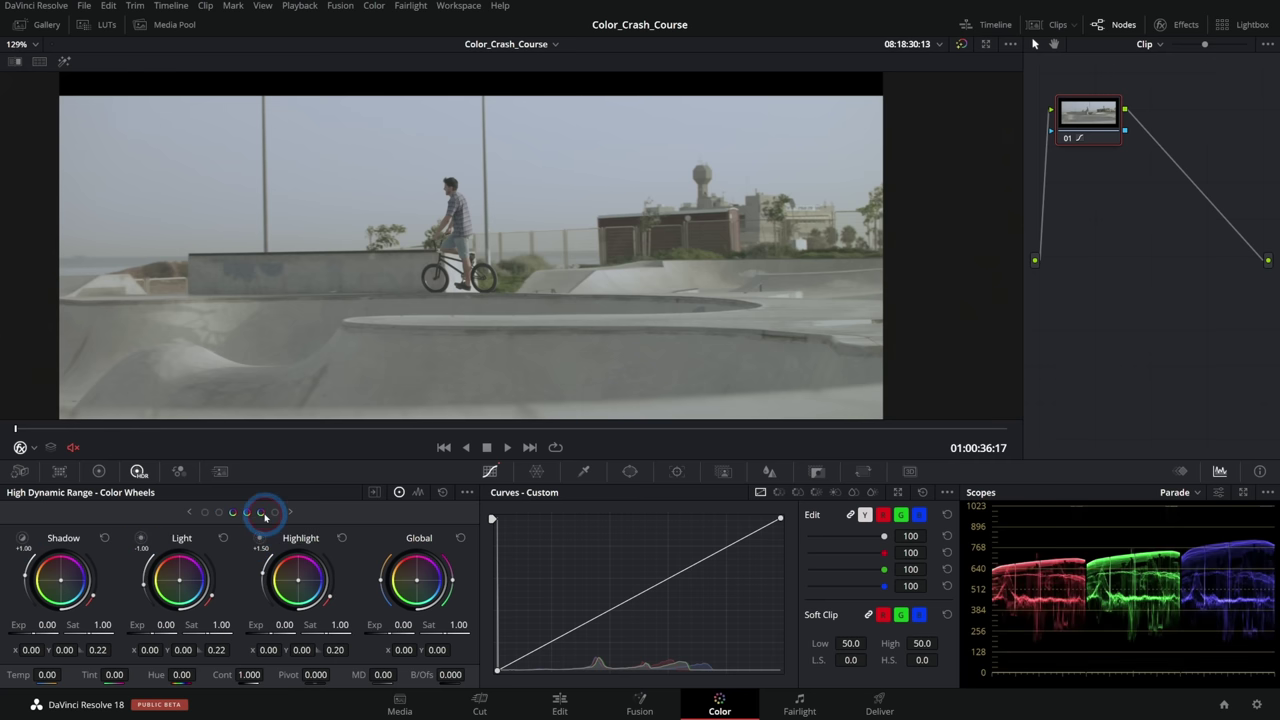
{"action": "left_click", "coordinate": [260, 540]}
{"action": "left_click", "coordinate": [290, 511]}
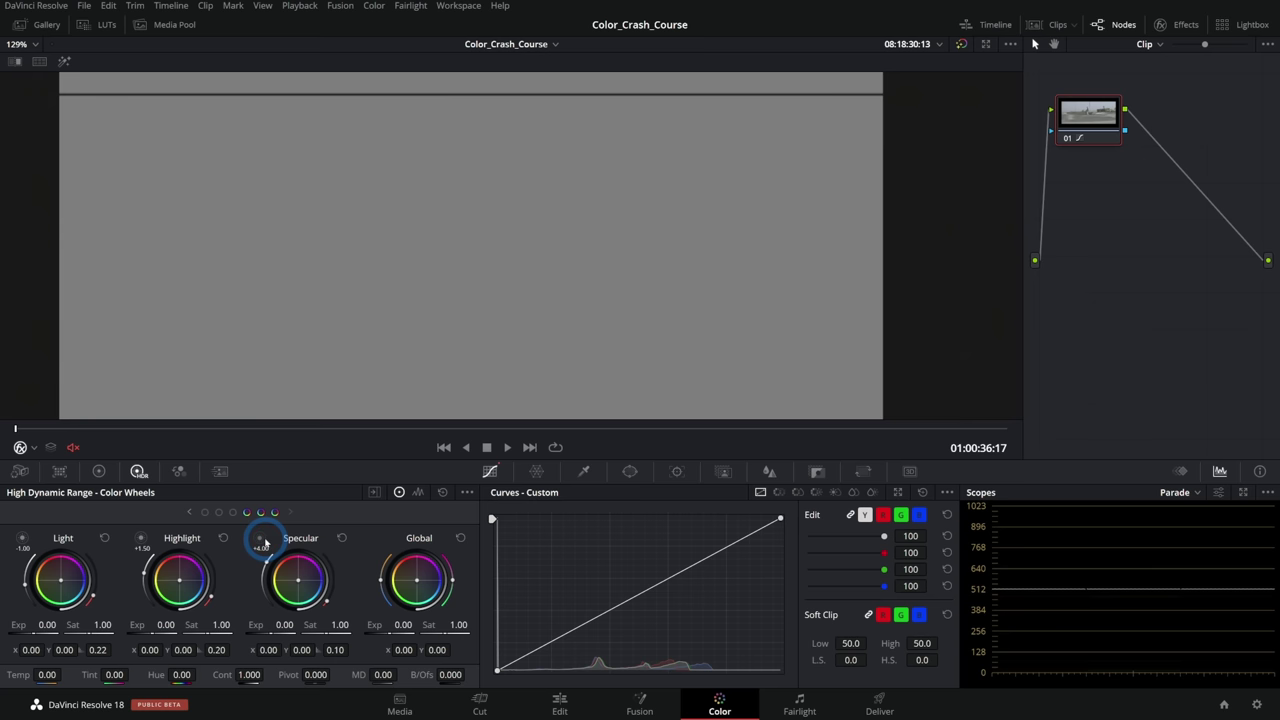
{"action": "scroll", "coordinate": [263, 542], "scroll_direction": "up", "scroll_amount": 2}
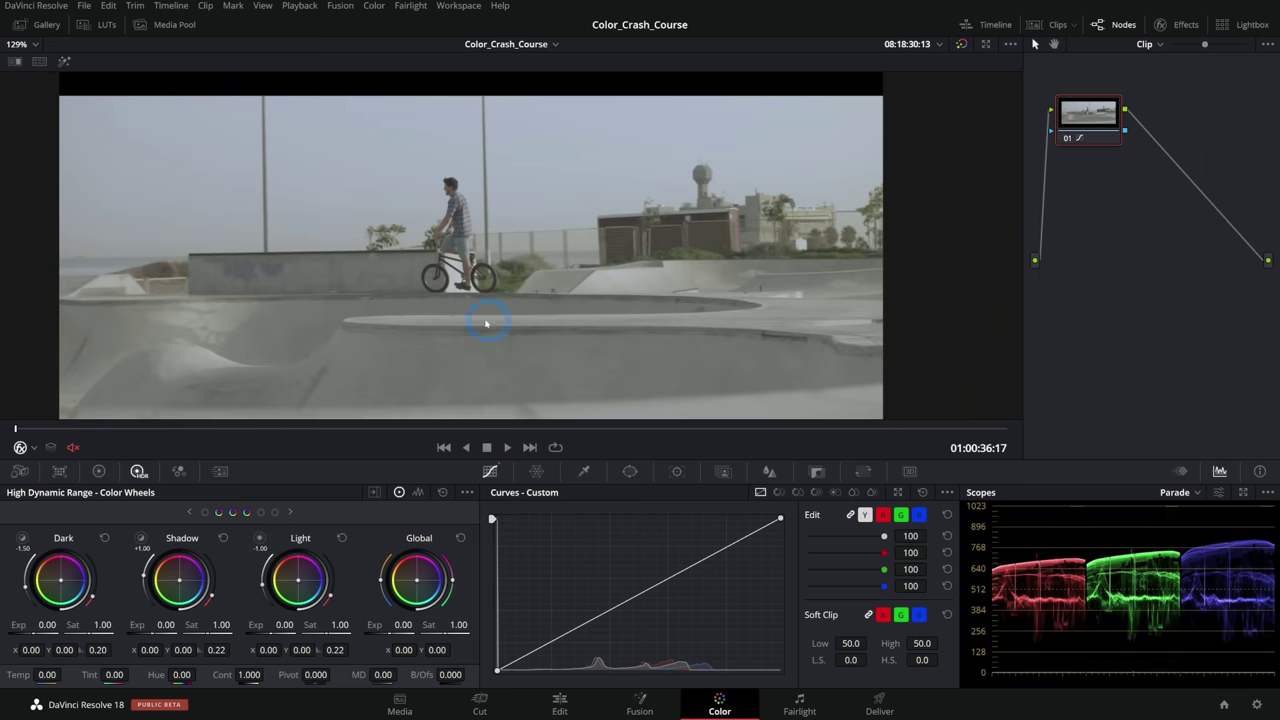
{"action": "mouse_move", "coordinate": [259, 539]}
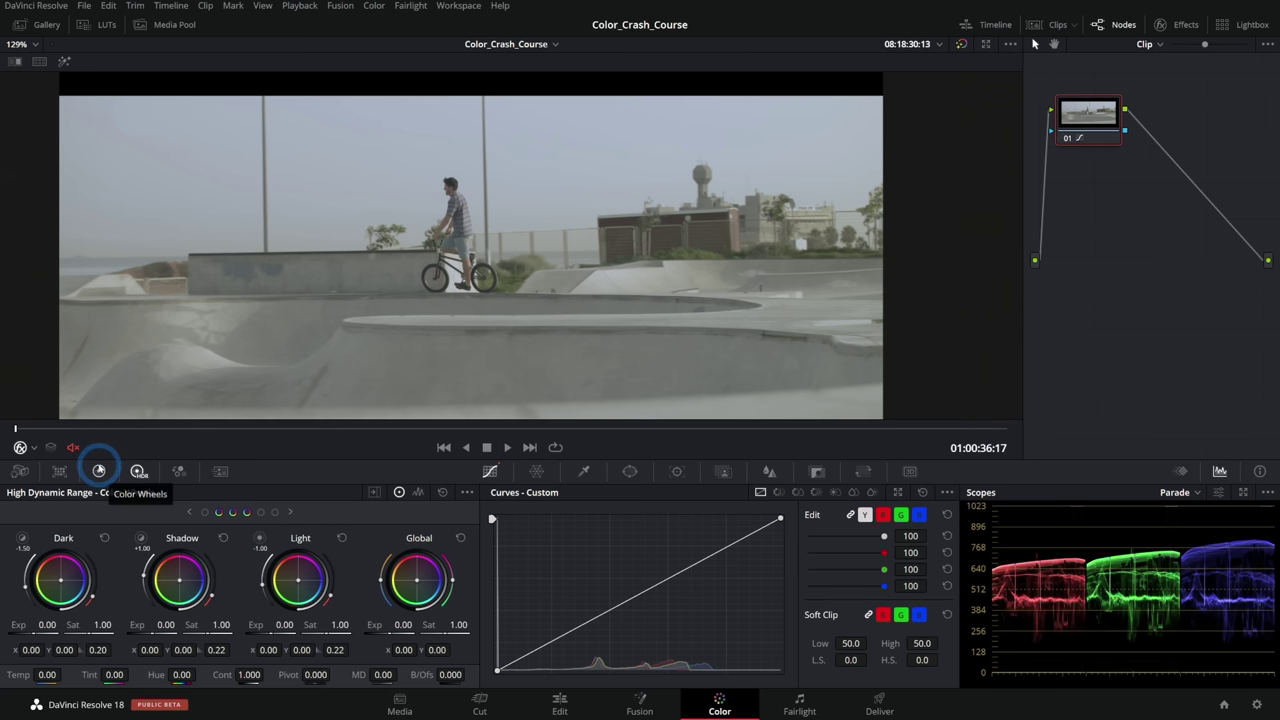
- Return to the primary Color Wheels and browse the hue and saturation curve types, ending on the Hue Vs Hue curve
{"action": "left_click", "coordinate": [100, 471]}
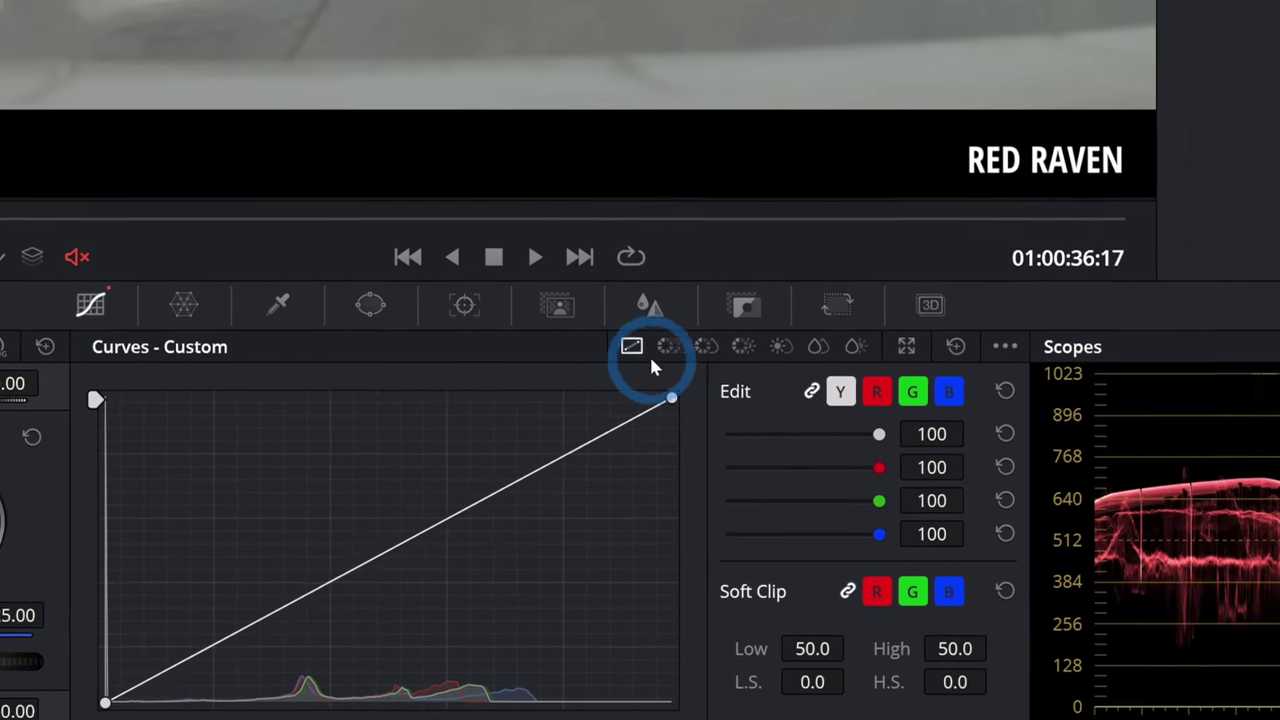
{"action": "left_click", "coordinate": [672, 346]}
{"action": "left_click", "coordinate": [711, 346]}
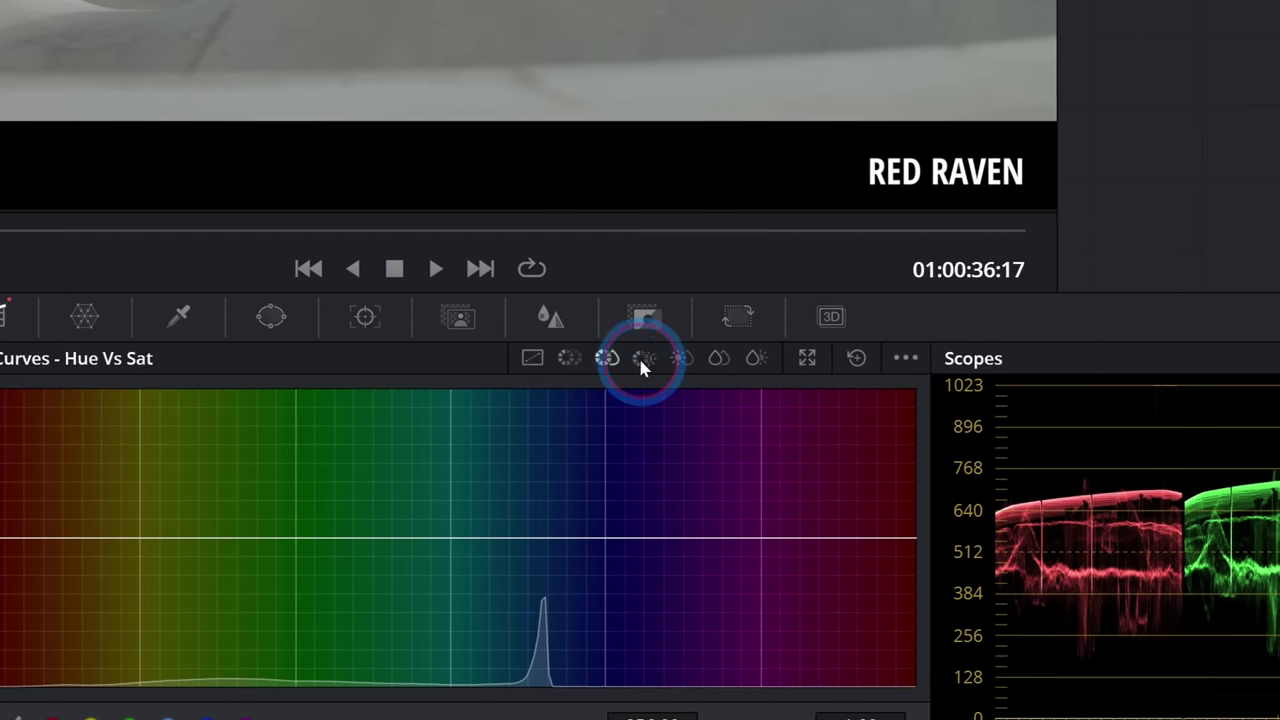
{"action": "left_click", "coordinate": [643, 359]}
{"action": "left_click", "coordinate": [681, 359]}
{"action": "left_click", "coordinate": [719, 359]}
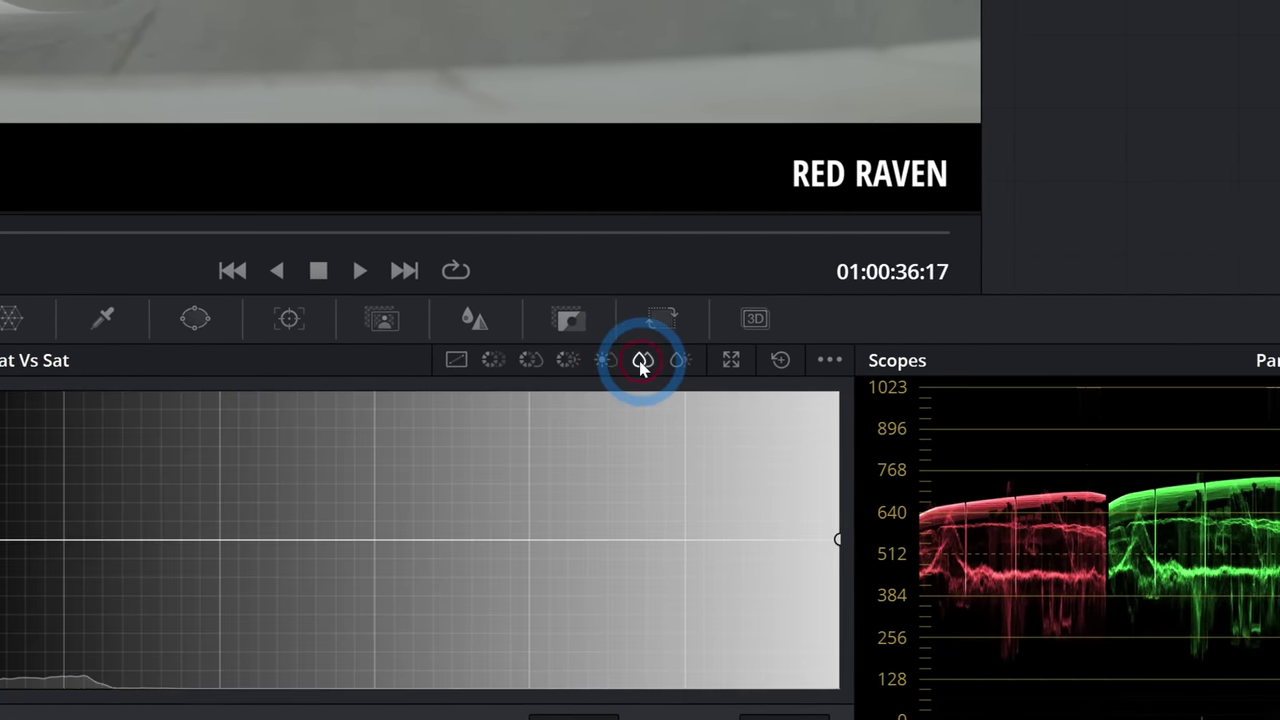
{"action": "left_click", "coordinate": [493, 360]}
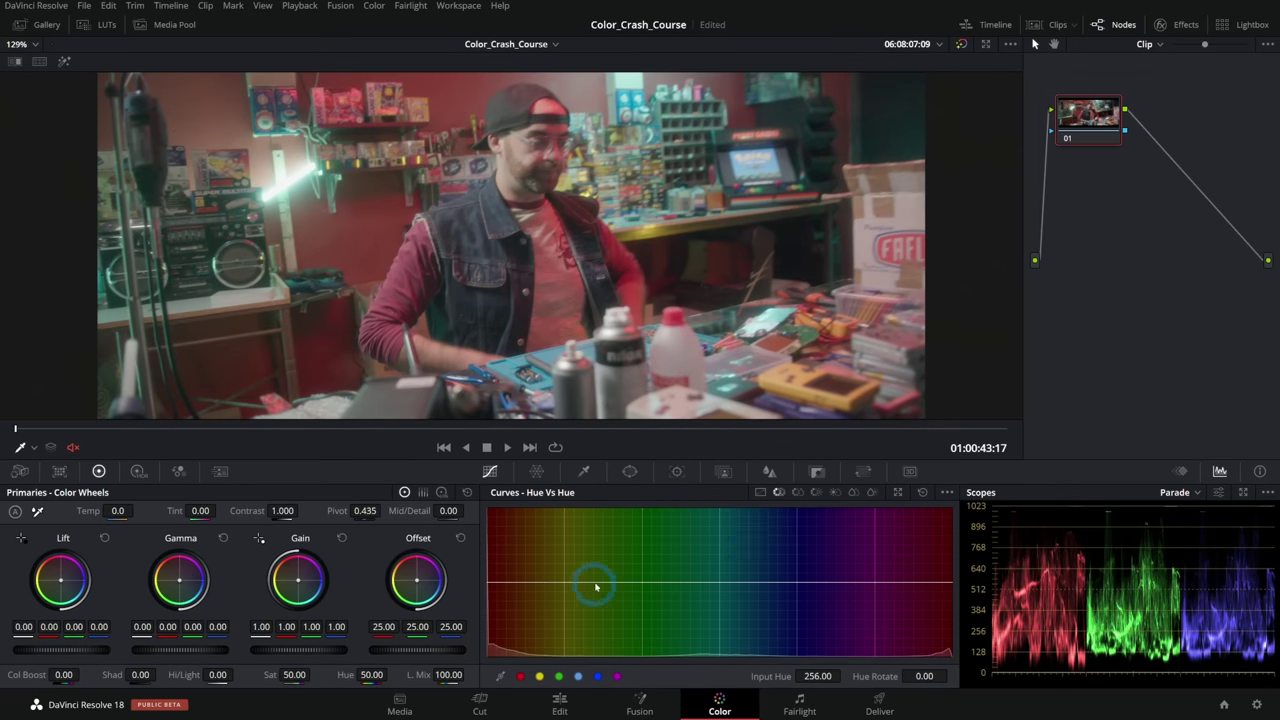
- Add three Hue Vs Hue points around cyan, try rotating the middle one towards green, and remove that middle point
{"action": "left_click", "coordinate": [720, 584]}
{"action": "left_click", "coordinate": [770, 584]}
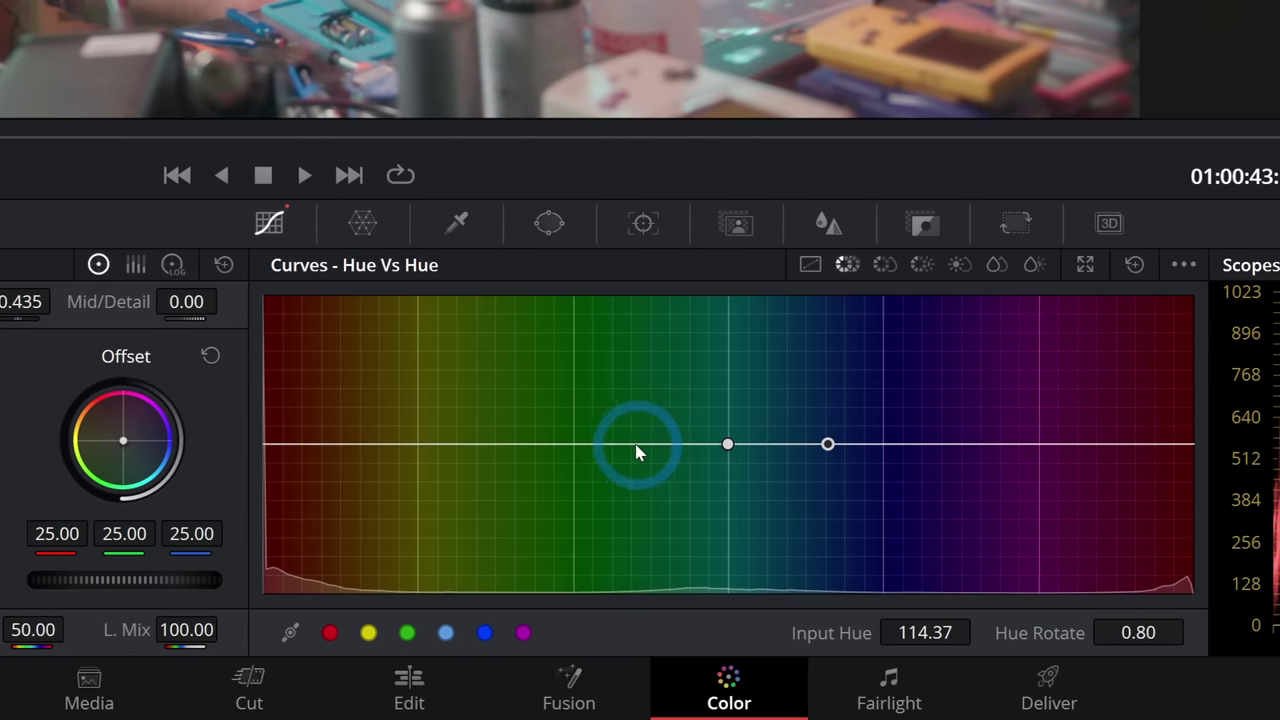
{"action": "left_click", "coordinate": [628, 447]}
{"action": "left_click_drag", "start_coordinate": [728, 446], "coordinate": [730, 425]}
{"action": "left_click_drag", "start_coordinate": [641, 424], "coordinate": [646, 419]}
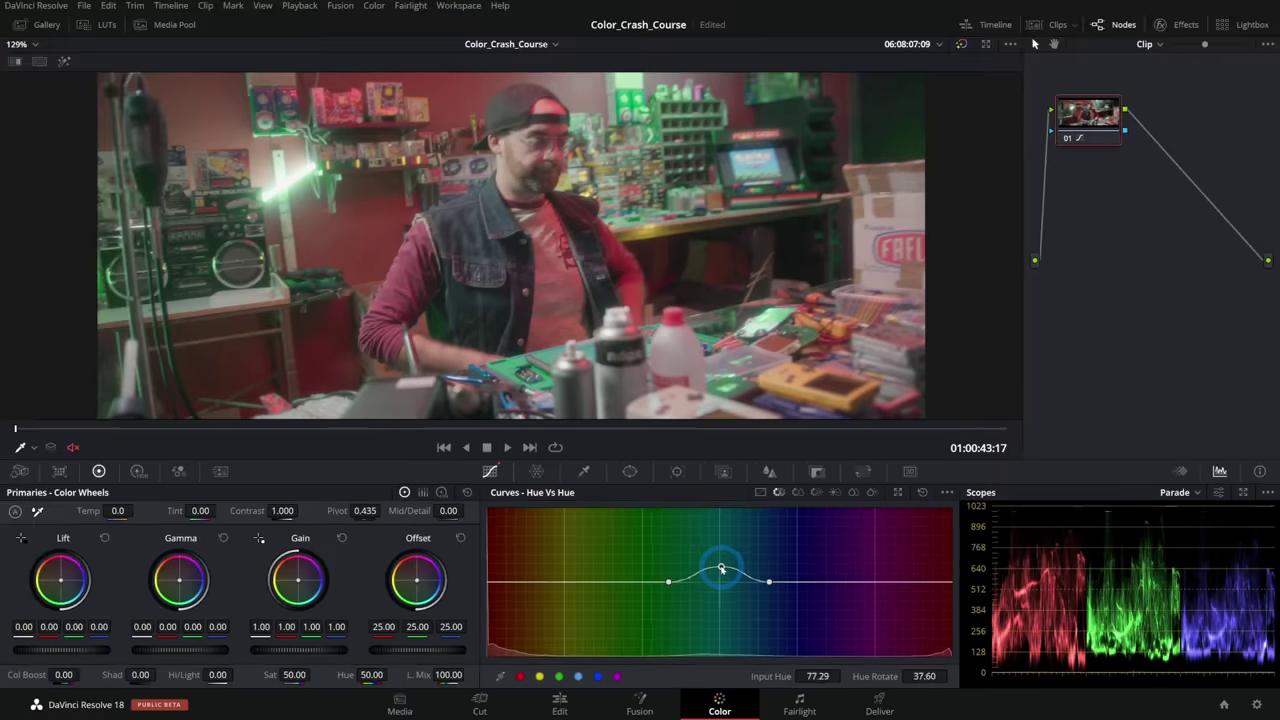
{"action": "mouse_move", "coordinate": [722, 570]}
{"action": "left_mouse_down"}
{"action": "mouse_move", "coordinate": [723, 555]}
{"action": "mouse_move", "coordinate": [723, 603]}
{"action": "mouse_move", "coordinate": [723, 553]}
{"action": "mouse_move", "coordinate": [723, 597]}
{"action": "mouse_move", "coordinate": [717, 562]}
{"action": "mouse_move", "coordinate": [721, 588]}
{"action": "mouse_move", "coordinate": [720, 573]}
{"action": "left_mouse_up"}
{"action": "right_click", "coordinate": [719, 572]}
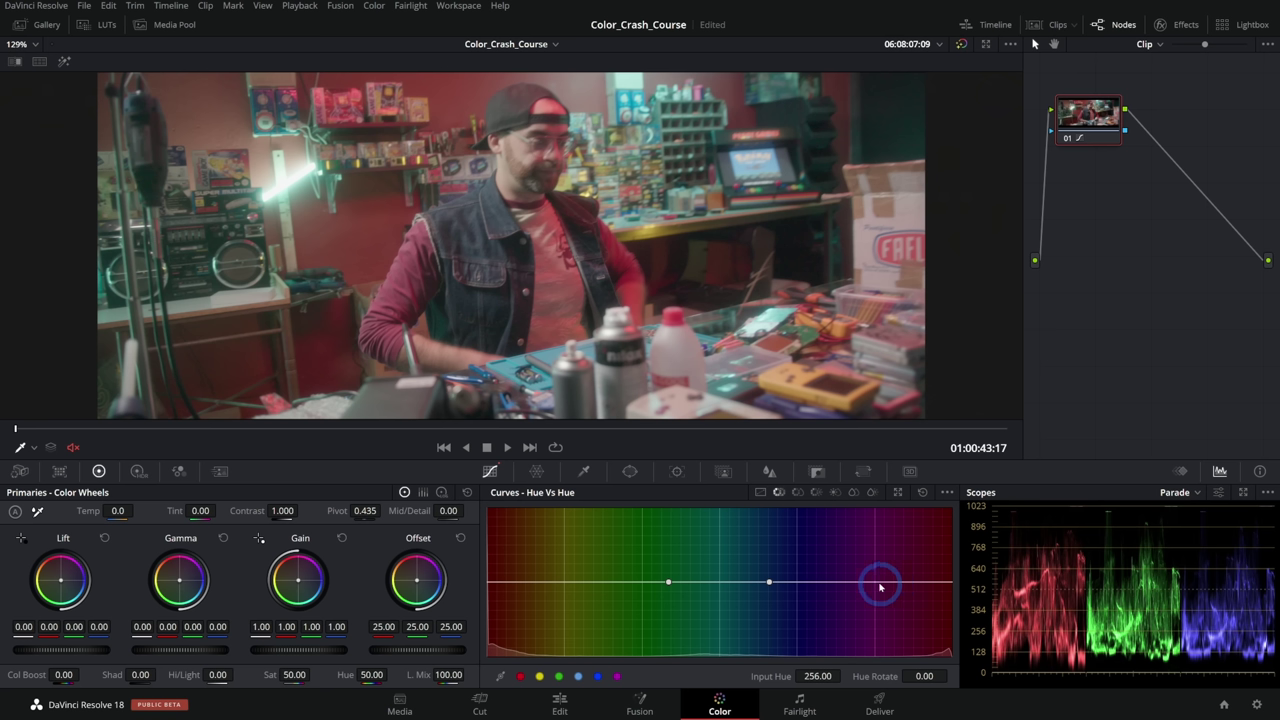
- Try turning the yellow handheld console pink by raising a Hue Vs Hue point in the orange range between two anchor points
{"action": "left_click_drag", "start_coordinate": [900, 580], "coordinate": [994, 587]}
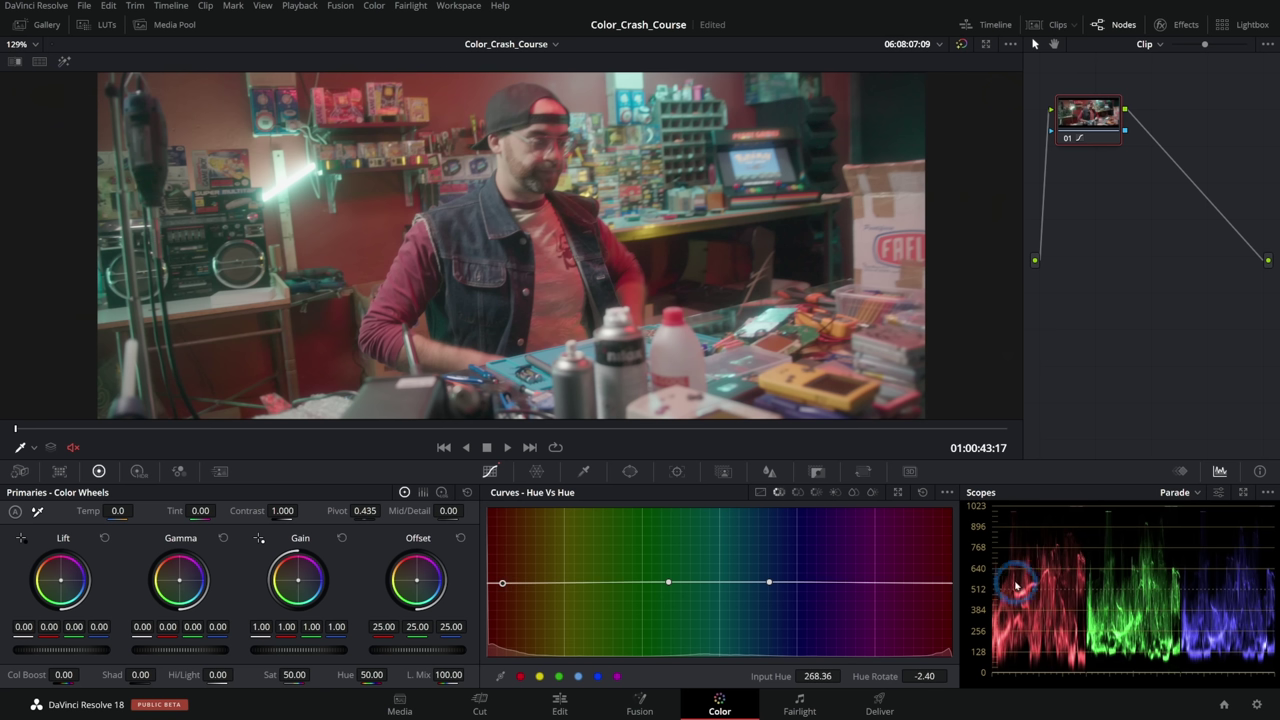
{"action": "left_click_drag", "start_coordinate": [502, 585], "coordinate": [569, 580]}
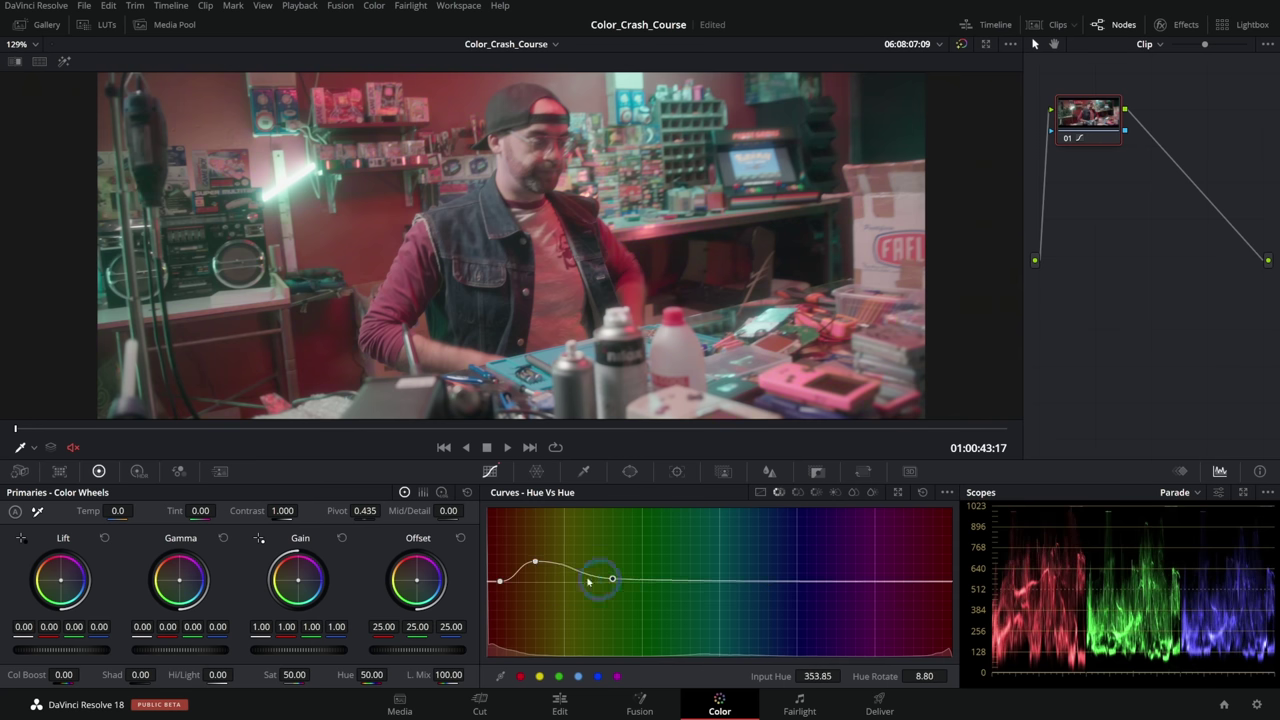
{"action": "left_click_drag", "start_coordinate": [588, 582], "coordinate": [567, 576]}
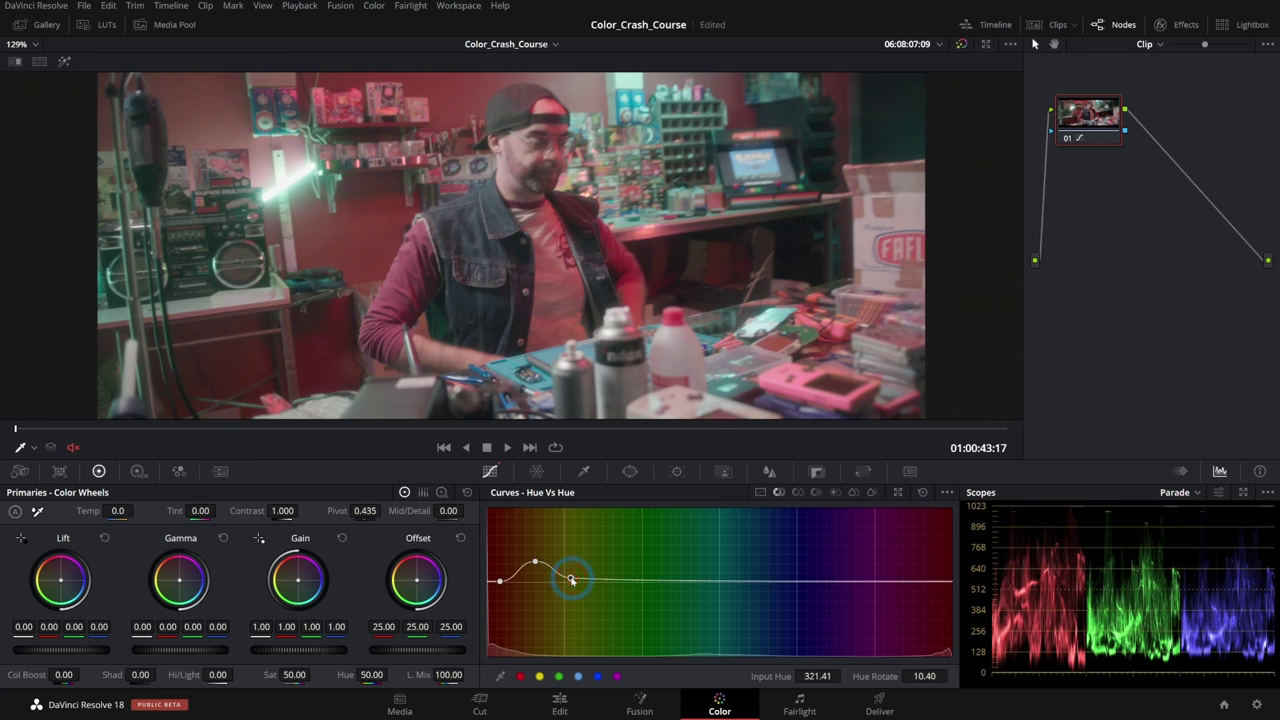
{"action": "left_click", "coordinate": [535, 560]}
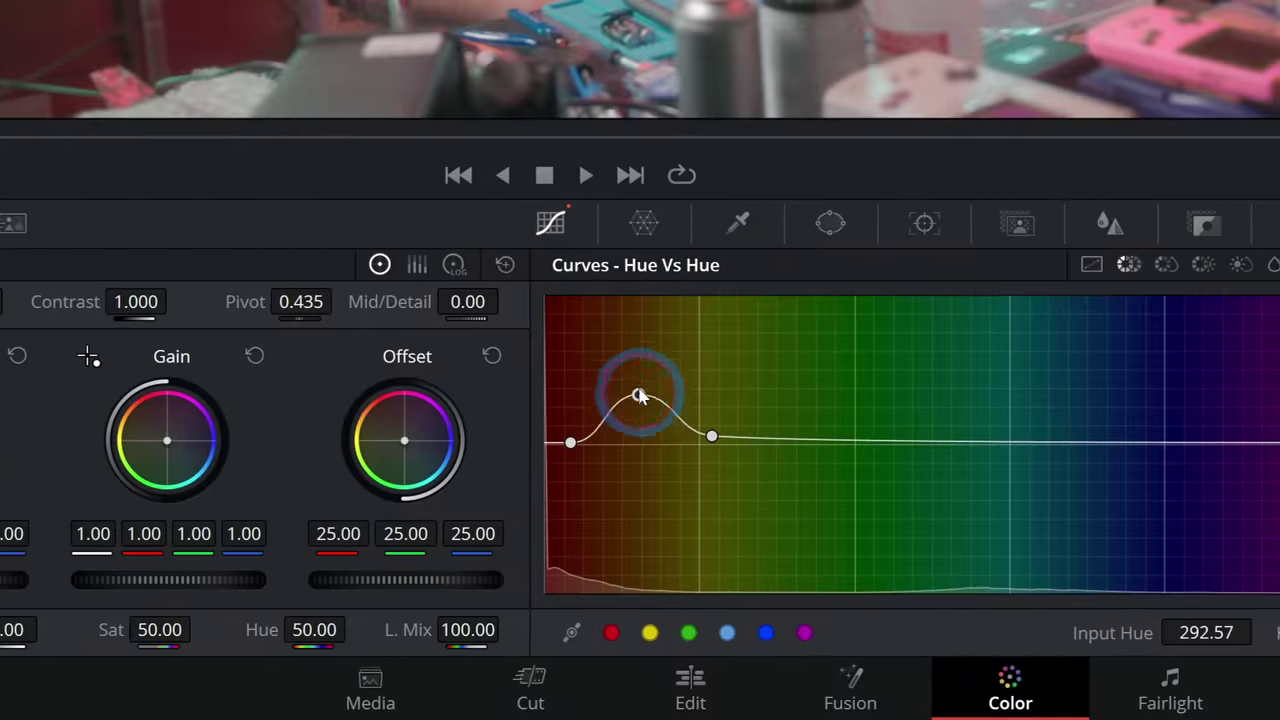
{"action": "left_click_drag", "start_coordinate": [640, 397], "coordinate": [642, 415]}
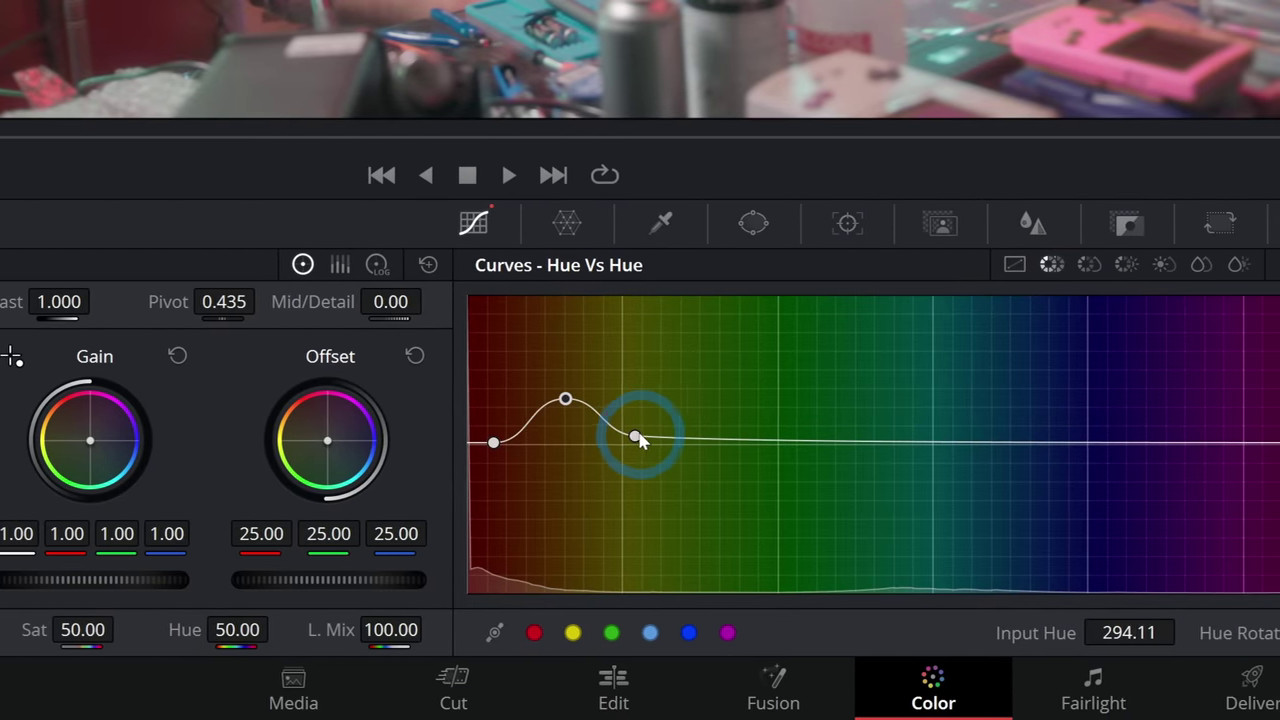
{"action": "left_click", "coordinate": [709, 437]}
{"action": "left_click_drag", "start_coordinate": [641, 439], "coordinate": [641, 443]}
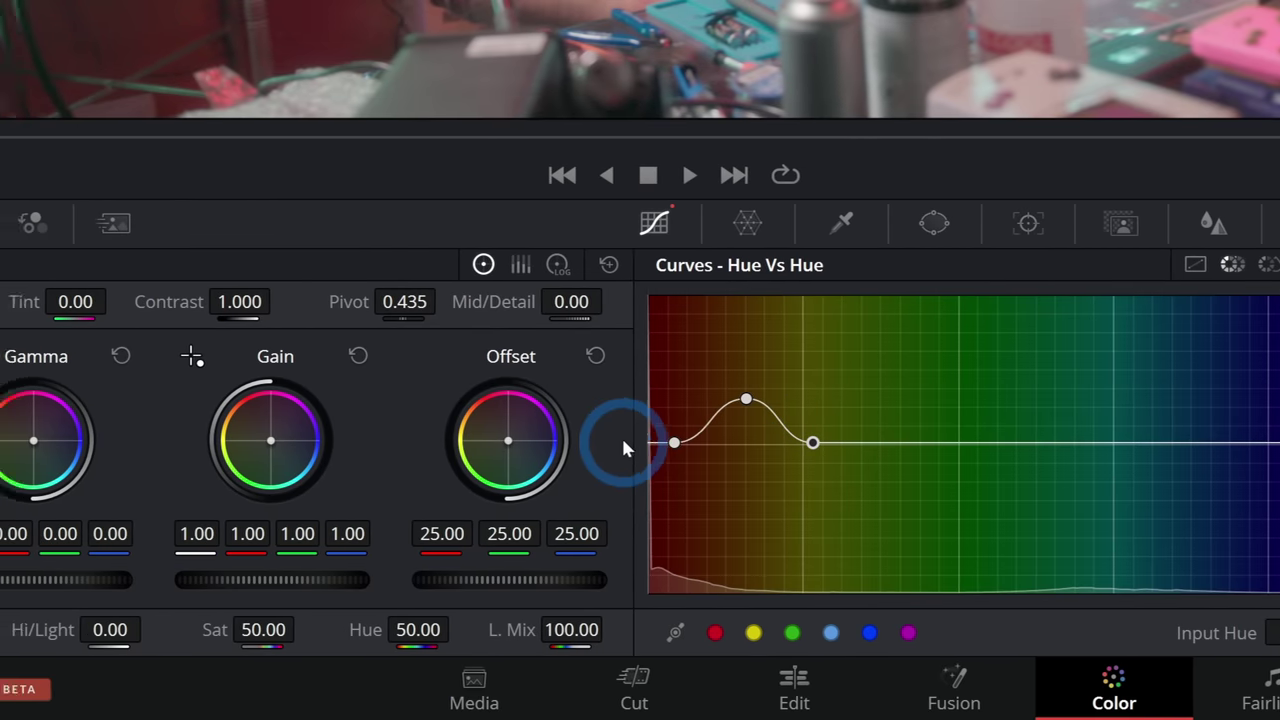
- Extend the raised Hue Vs Hue range into the reds, try a Hue Rotate of 58.40, and reset the curve
{"action": "left_click_drag", "start_coordinate": [499, 443], "coordinate": [451, 444]}
{"action": "left_click_drag", "start_coordinate": [631, 443], "coordinate": [617, 442]}
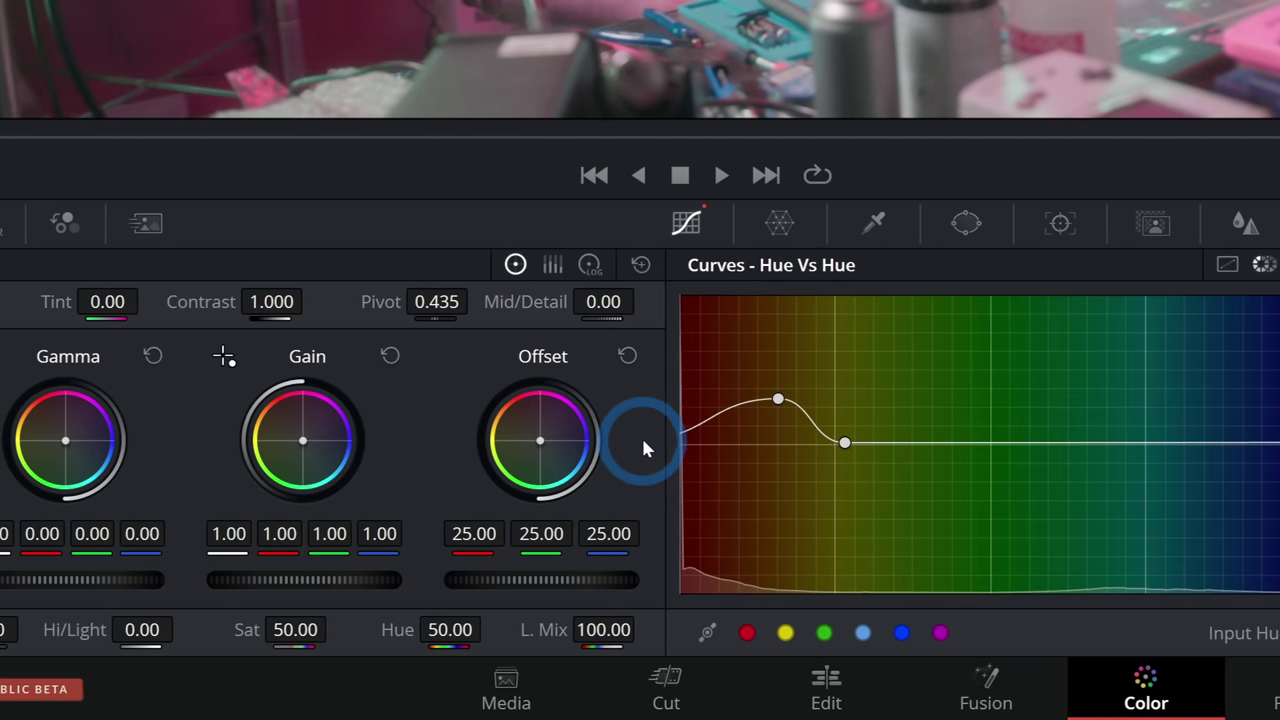
{"action": "left_click_drag", "start_coordinate": [752, 398], "coordinate": [698, 396]}
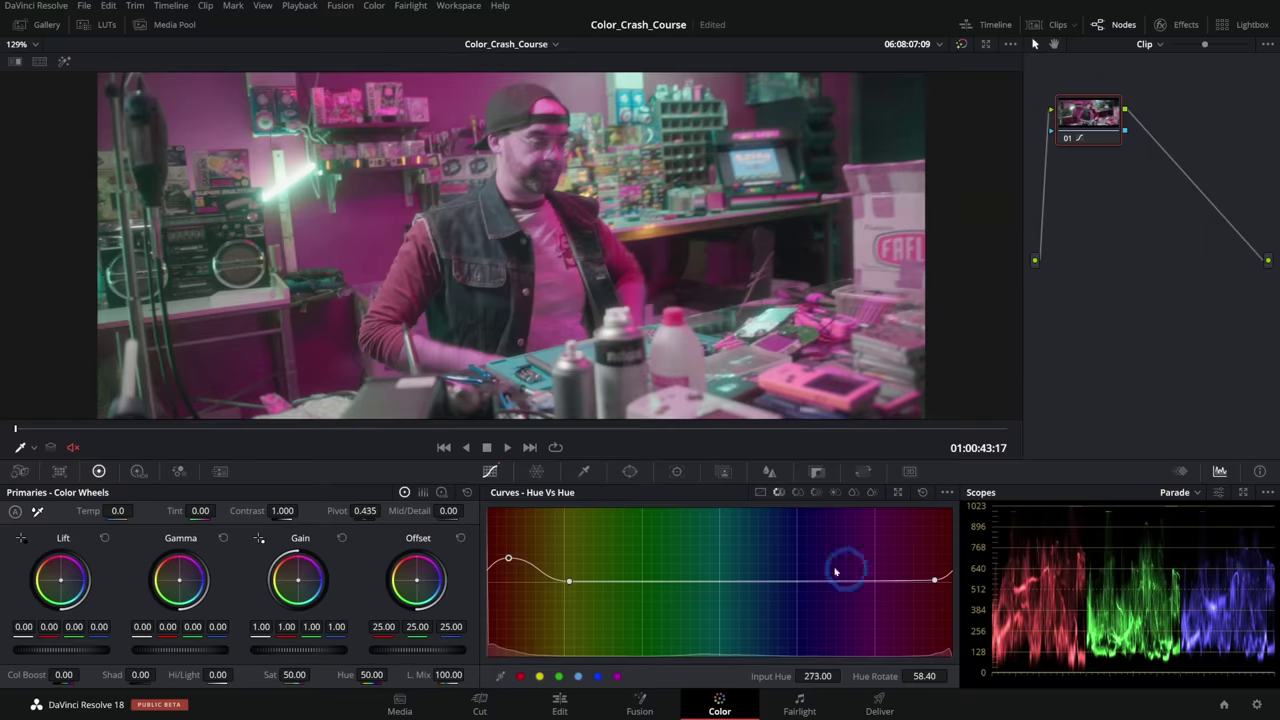
{"action": "left_click_drag", "start_coordinate": [510, 560], "coordinate": [513, 590]}
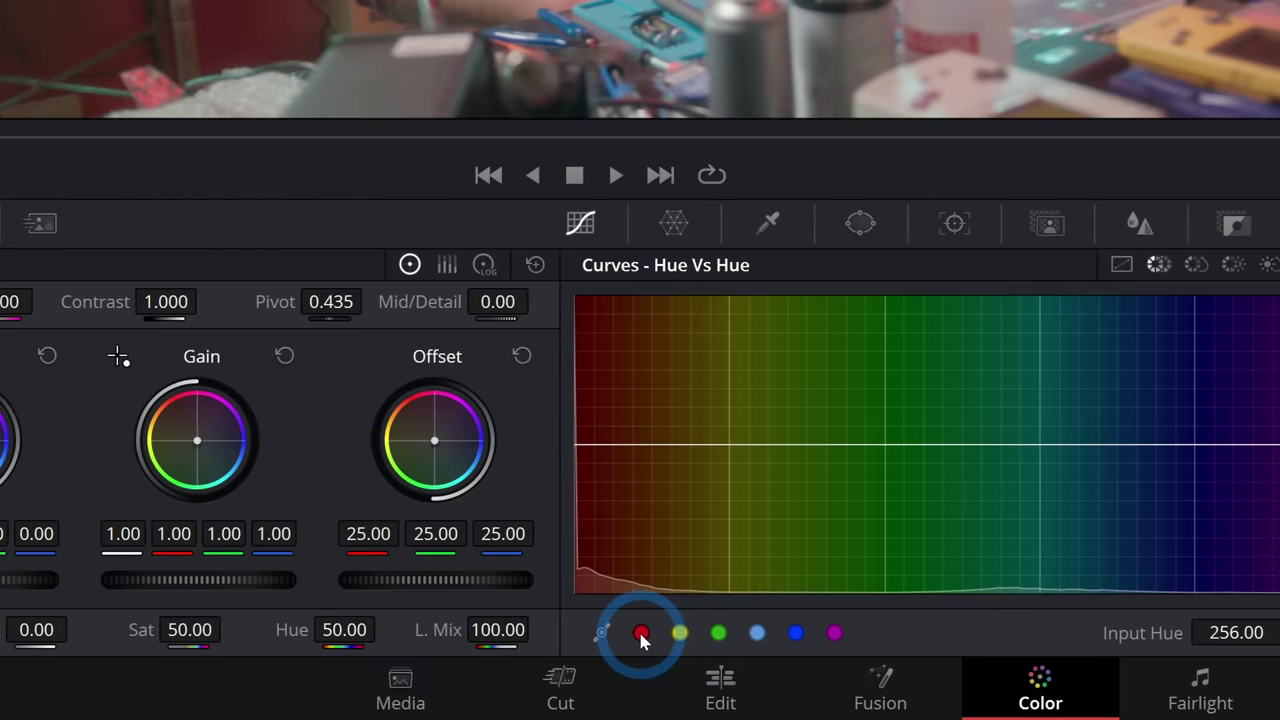
- Add the red preset points to the Hue Vs Hue curve and try rotating red up, down and back near neutral
{"action": "left_click", "coordinate": [520, 676]}
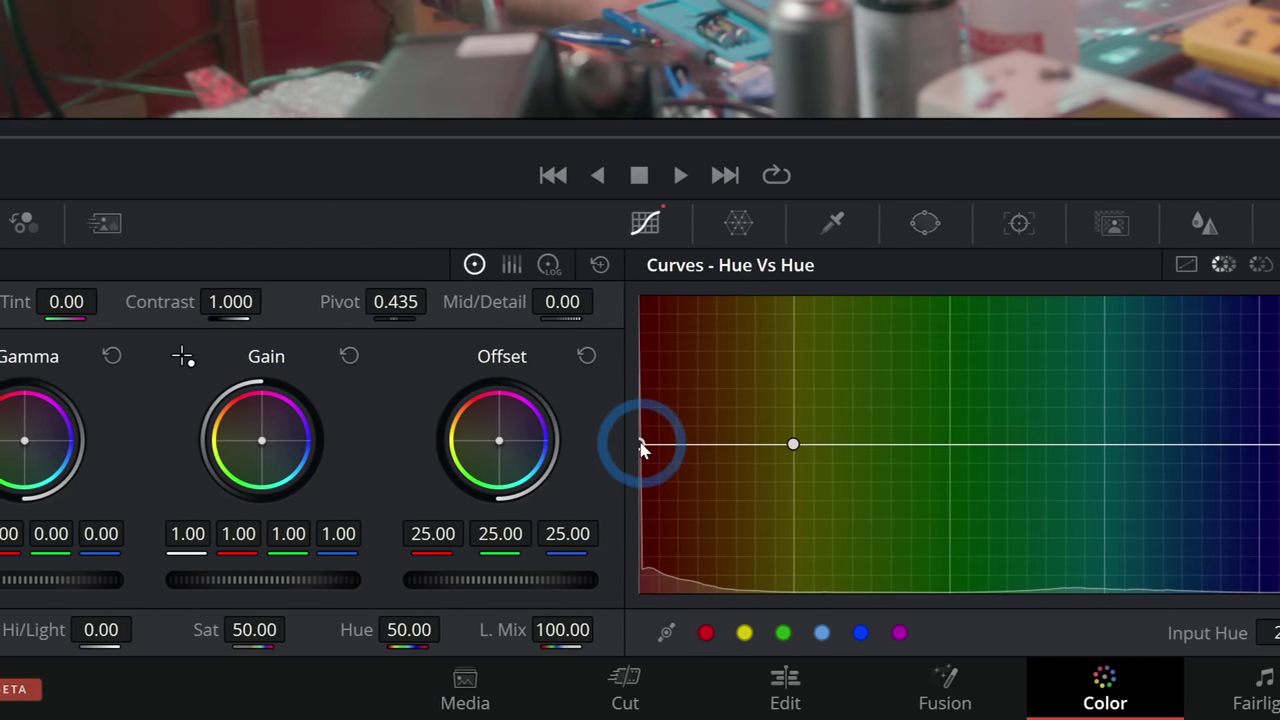
{"action": "left_click_drag", "start_coordinate": [548, 444], "coordinate": [556, 370]}
{"action": "left_click_drag", "start_coordinate": [640, 368], "coordinate": [640, 481]}
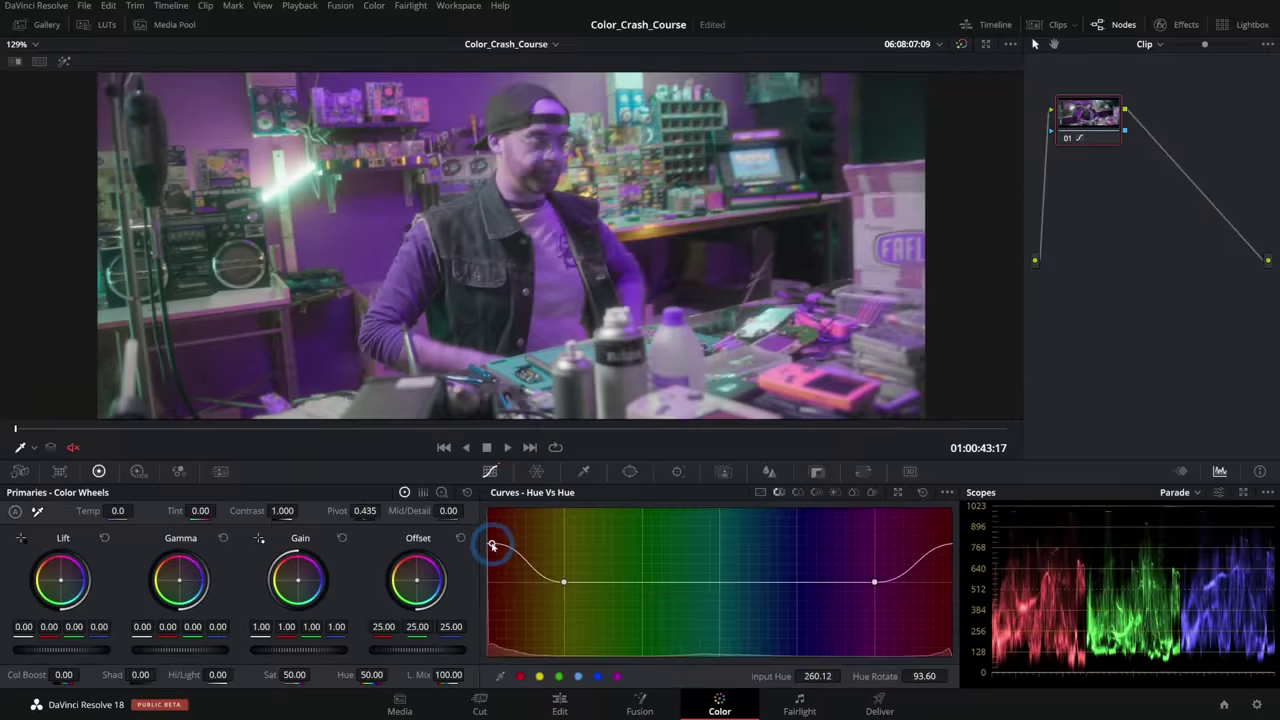
{"action": "mouse_move", "coordinate": [492, 600]}
{"action": "left_mouse_down"}
{"action": "mouse_move", "coordinate": [490, 564]}
{"action": "mouse_move", "coordinate": [489, 585]}
{"action": "left_mouse_up"}
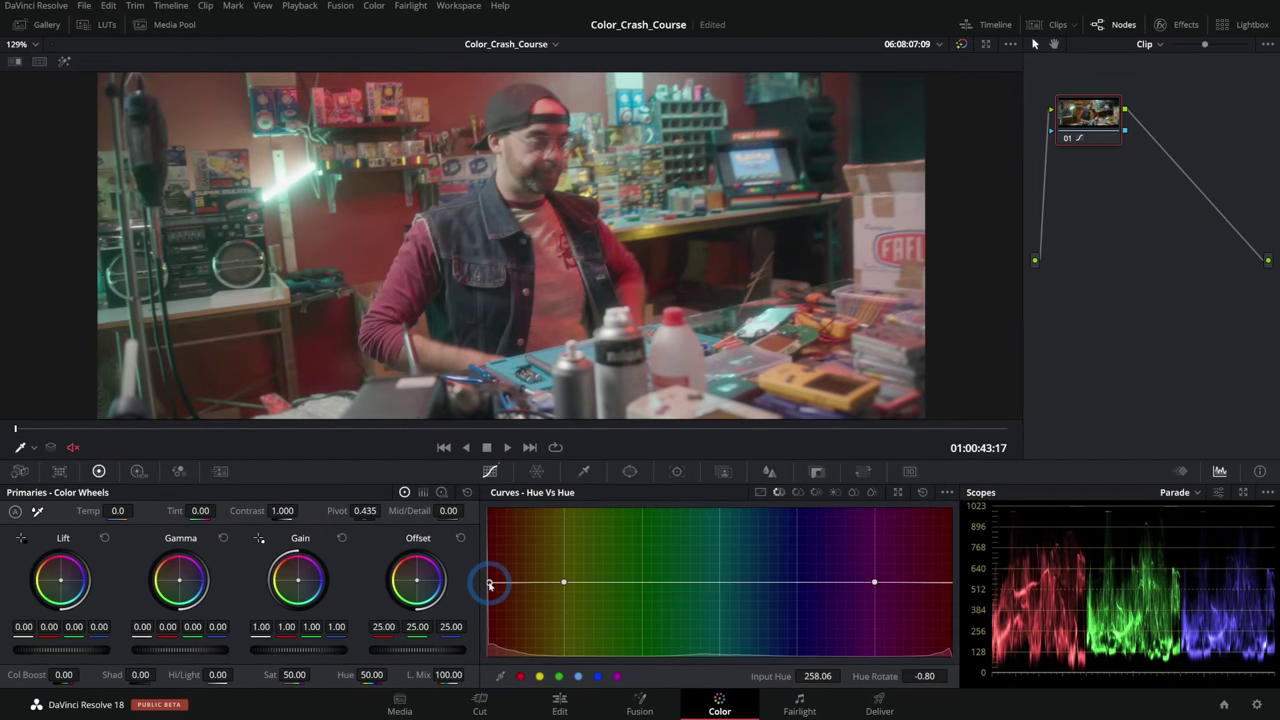
- Reset the Hue Vs Hue curve and try rotating a narrow range of sampled reds to a Hue Rotate of 42.40
{"action": "left_click", "coordinate": [914, 499]}
{"action": "left_click", "coordinate": [816, 497]}
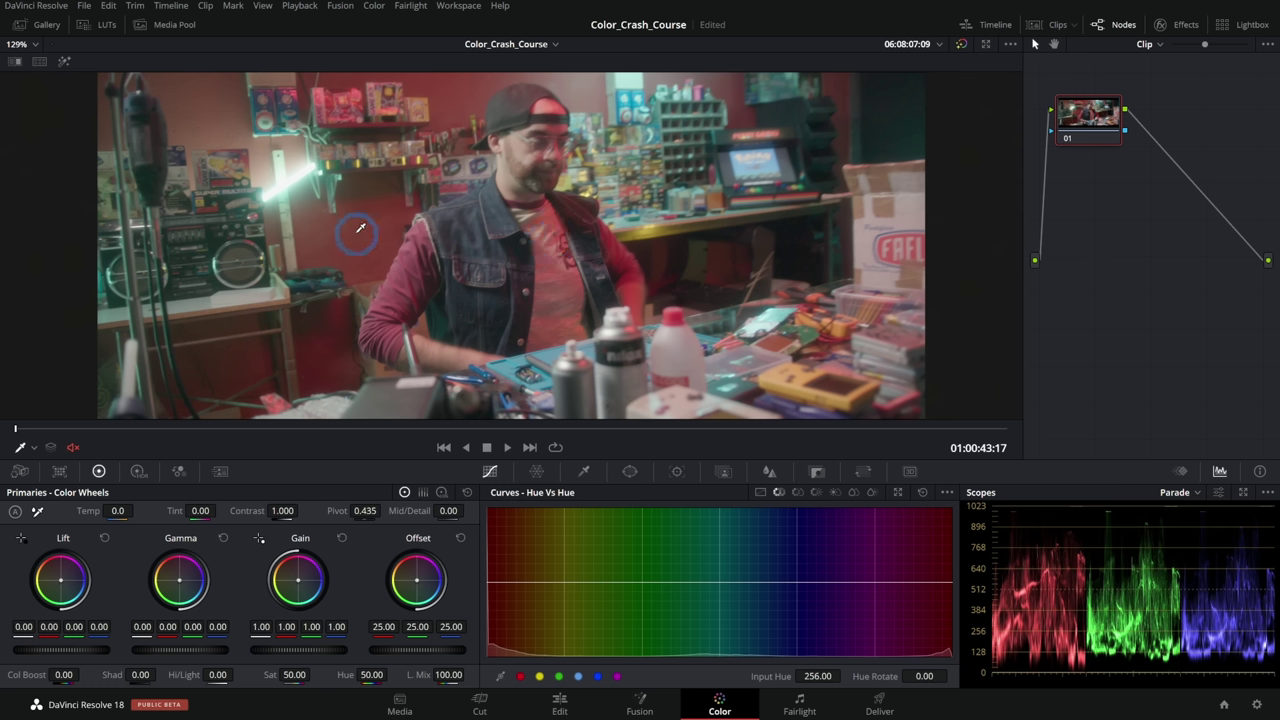
{"action": "left_click_drag", "start_coordinate": [950, 581], "coordinate": [944, 567]}
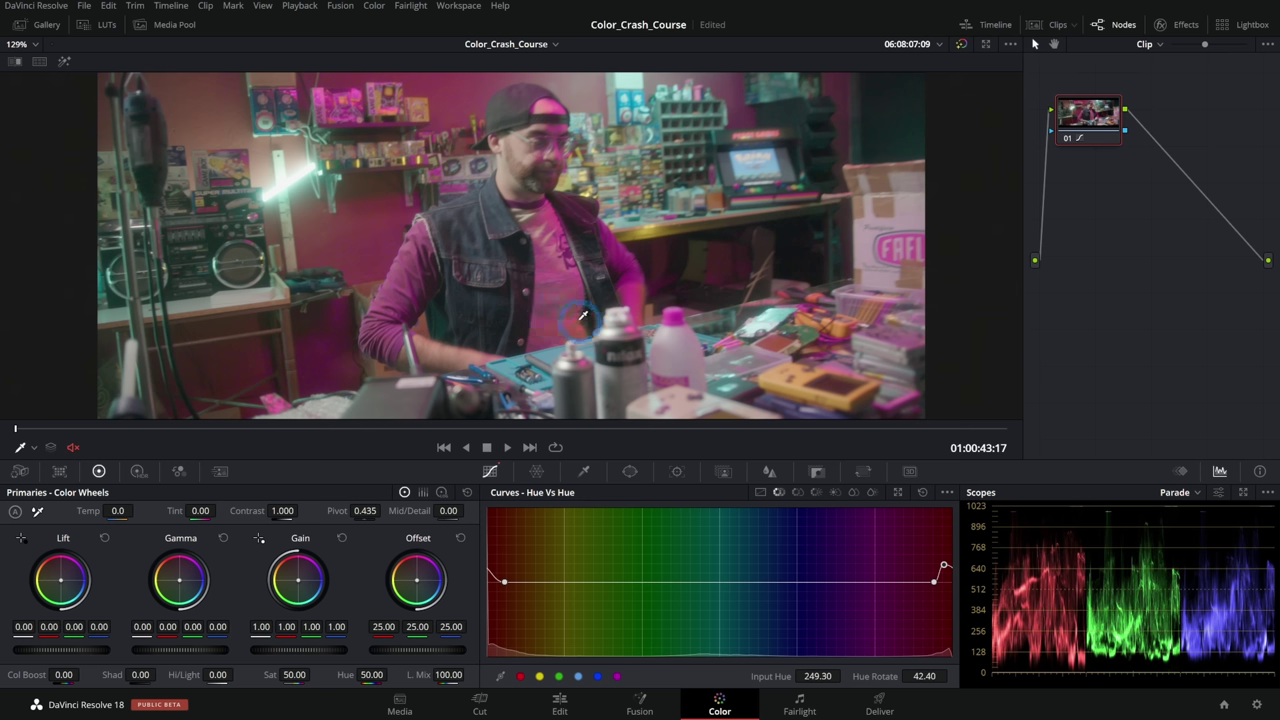
- On the Hue Vs Sat curve, sample the yellow handheld console, try a saturation of 0.12, and raise it to 1.46
{"action": "left_click", "coordinate": [798, 494]}
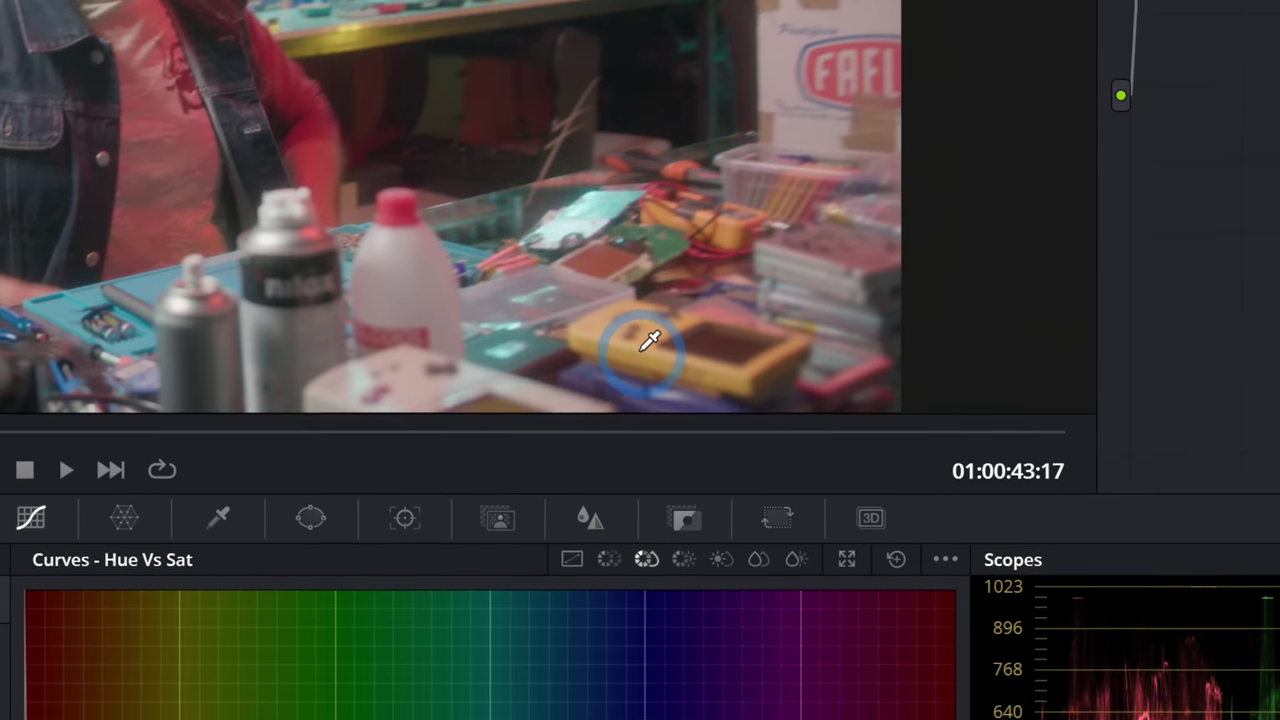
{"action": "left_click", "coordinate": [636, 144]}
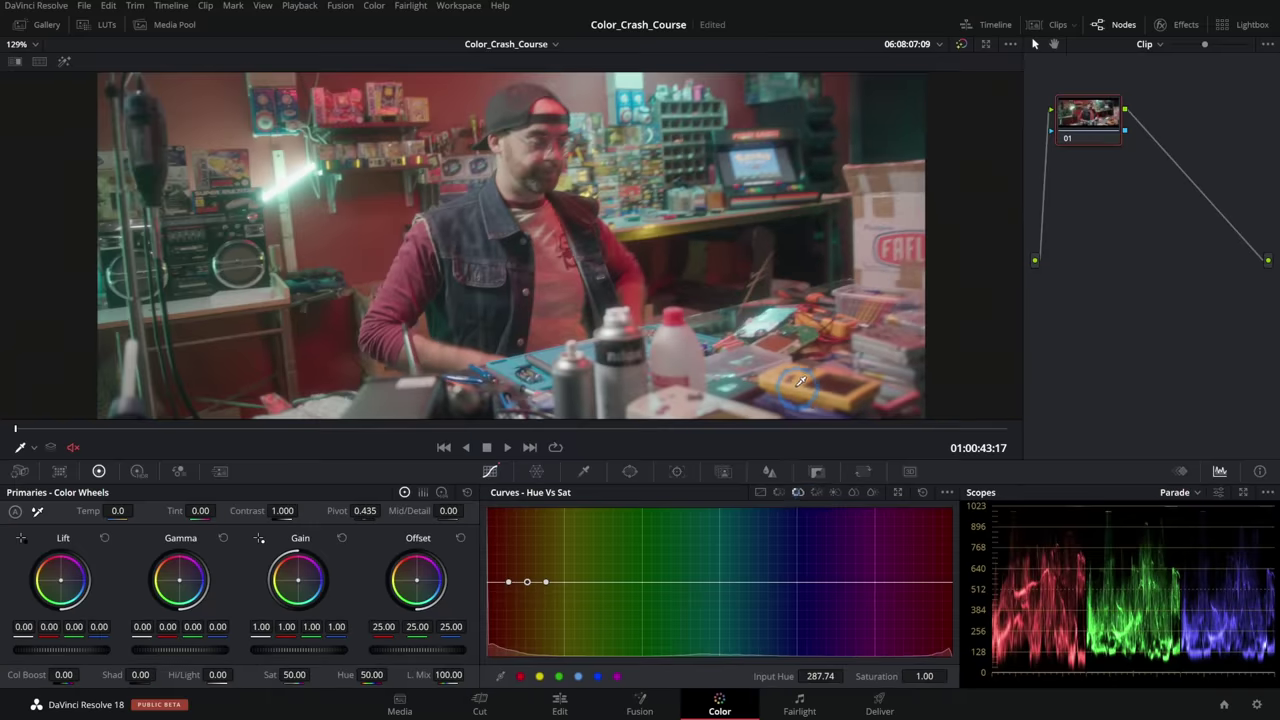
{"action": "left_click_drag", "start_coordinate": [527, 600], "coordinate": [528, 655]}
{"action": "left_click", "coordinate": [808, 378]}
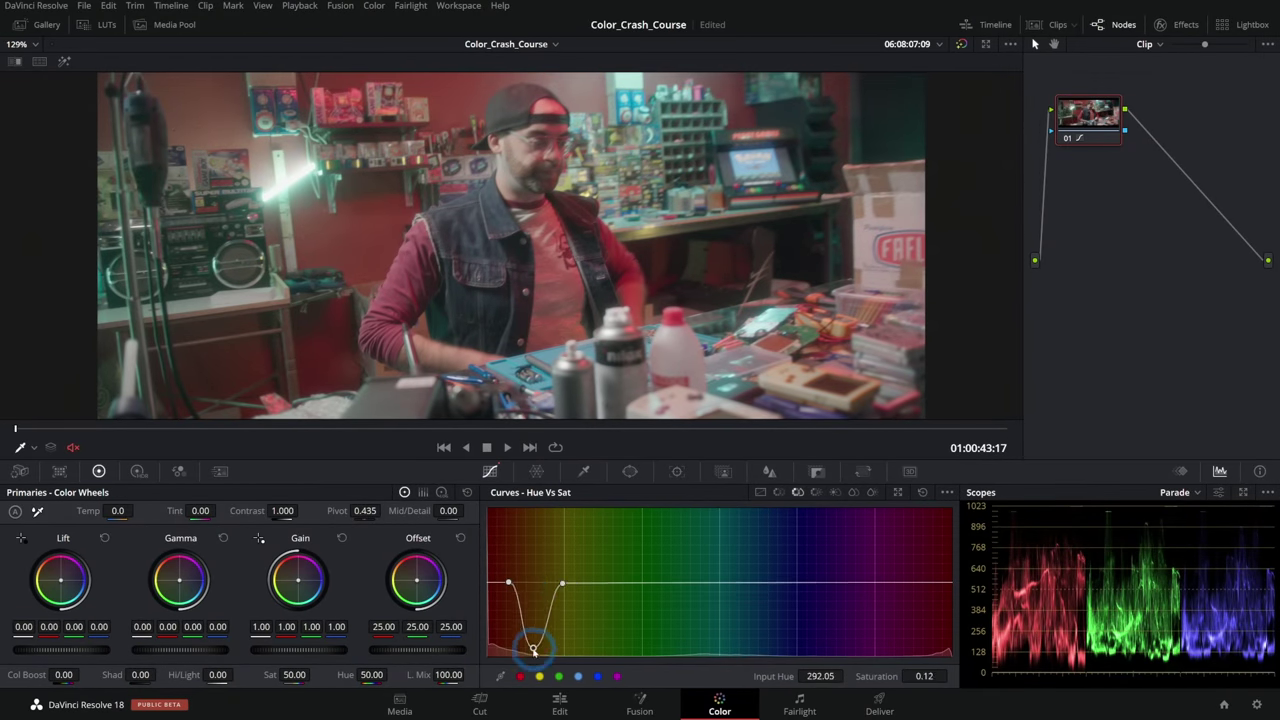
{"action": "mouse_move", "coordinate": [534, 607]}
{"action": "left_mouse_down"}
{"action": "mouse_move", "coordinate": [536, 566]}
{"action": "mouse_move", "coordinate": [539, 584]}
{"action": "left_mouse_up"}
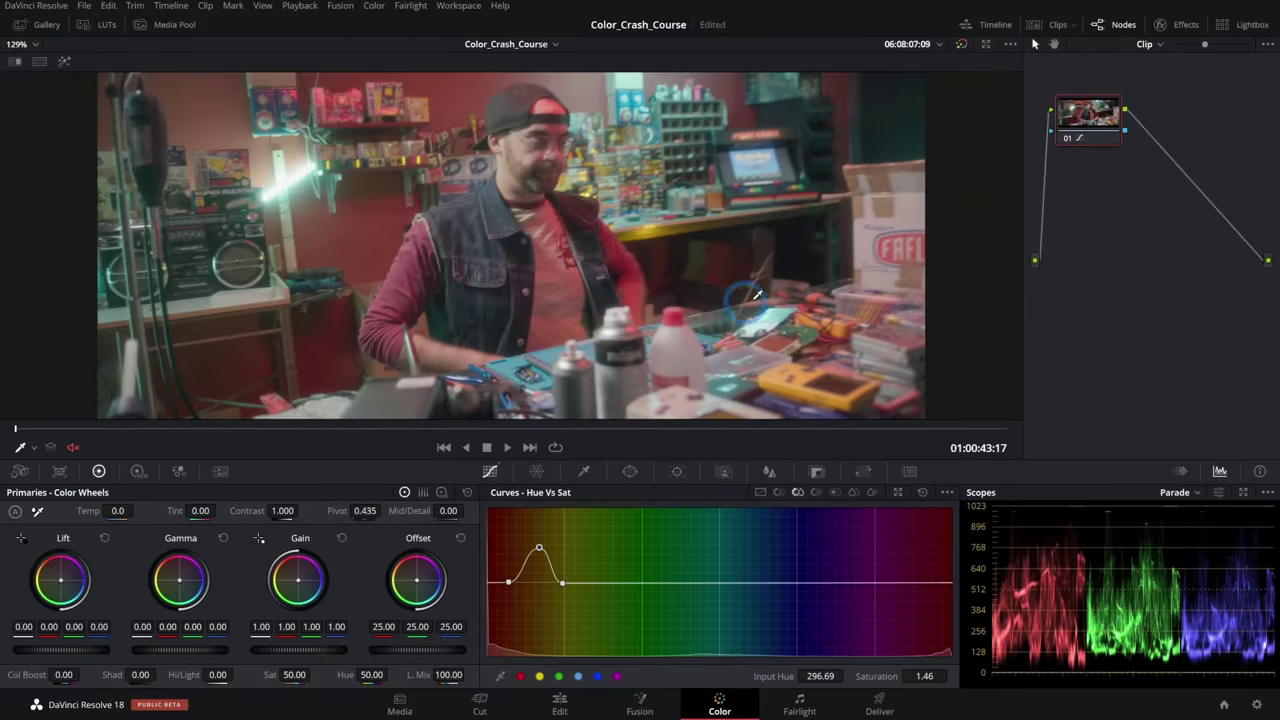
- On the Hue Vs Lum curve, sample the yellow handheld console, widen the affected range, try brightening it, and lower Lum Gain to 0.87
{"action": "left_click", "coordinate": [816, 492]}
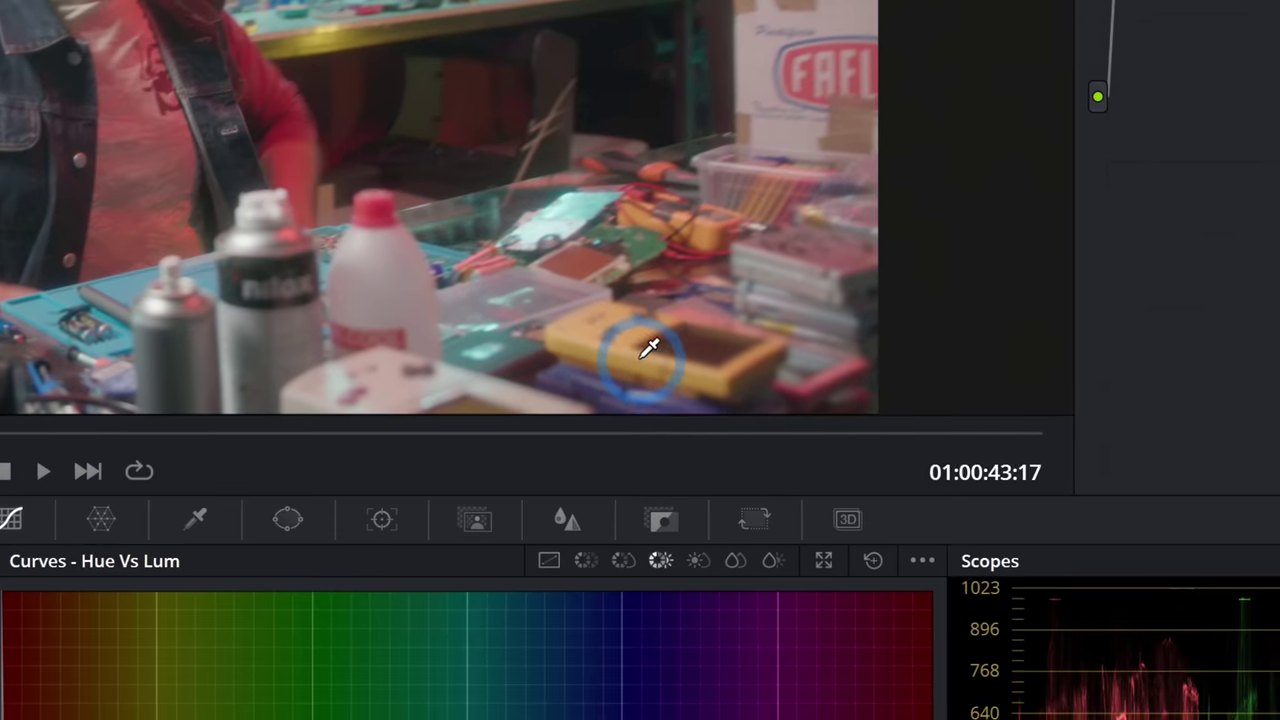
{"action": "left_click", "coordinate": [811, 388]}
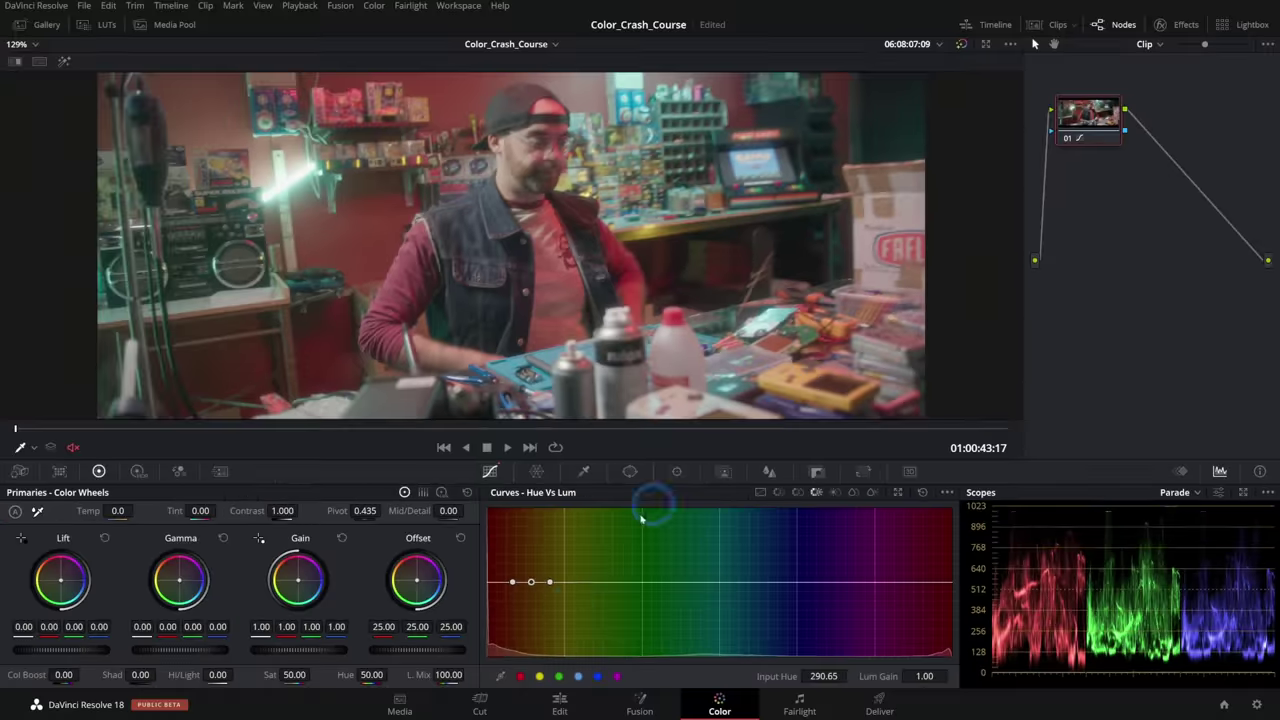
{"action": "mouse_move", "coordinate": [538, 591]}
{"action": "left_mouse_down"}
{"action": "mouse_move", "coordinate": [535, 604]}
{"action": "mouse_move", "coordinate": [534, 566]}
{"action": "left_mouse_up"}
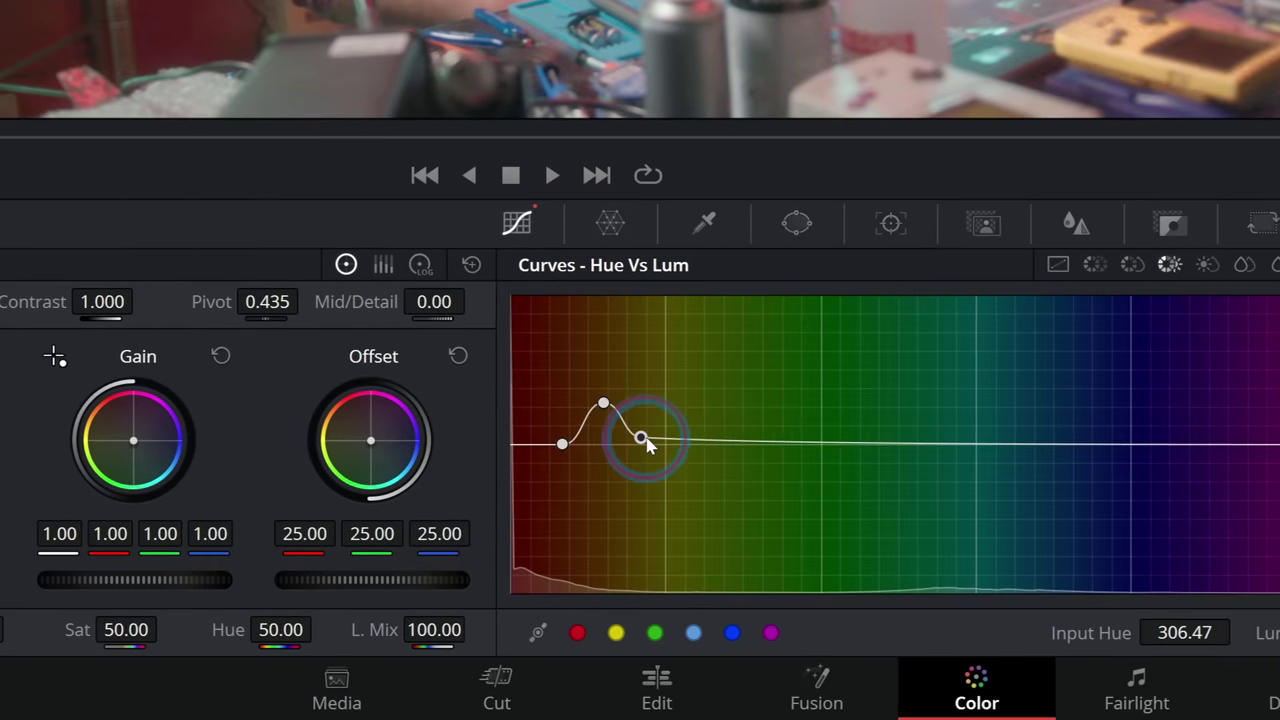
{"action": "left_click_drag", "start_coordinate": [645, 445], "coordinate": [720, 443]}
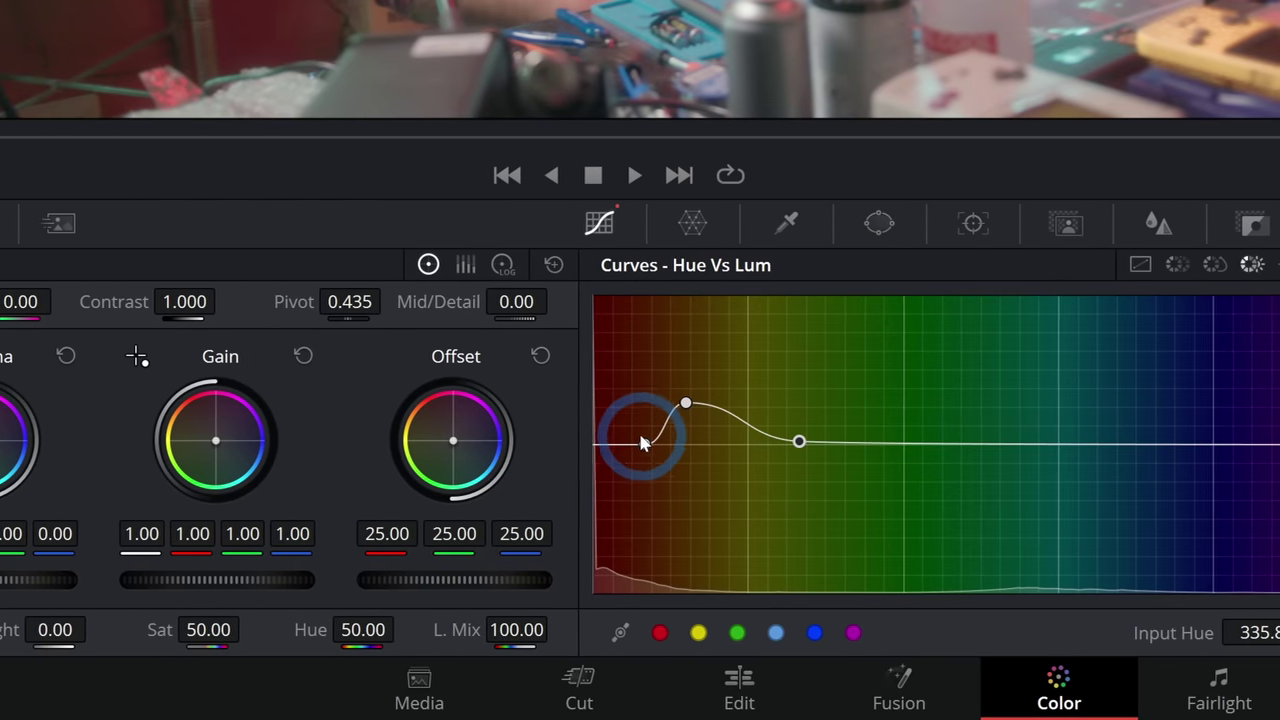
{"action": "left_click_drag", "start_coordinate": [639, 449], "coordinate": [606, 443]}
{"action": "left_click_drag", "start_coordinate": [687, 403], "coordinate": [643, 460]}
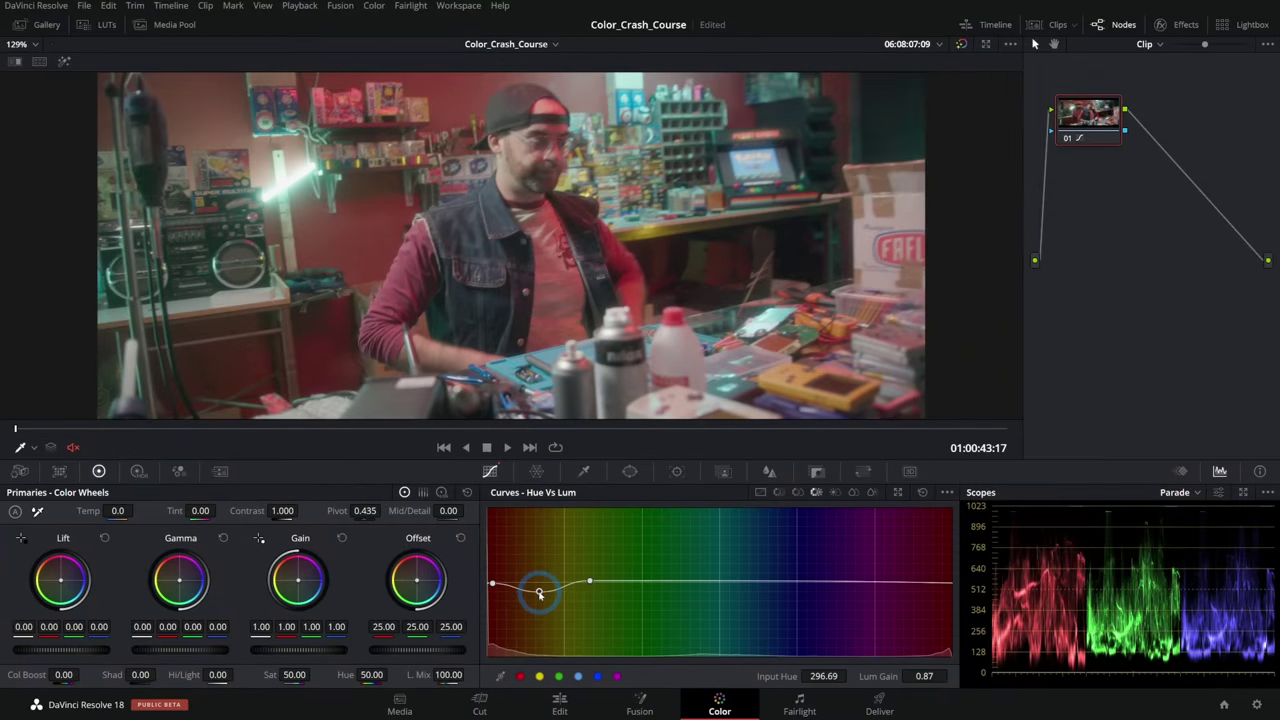
- Try raising the sampled yellow on the Hue Vs Lum curve to a Lum Gain of 1.21
{"action": "left_click_drag", "start_coordinate": [539, 593], "coordinate": [539, 567]}
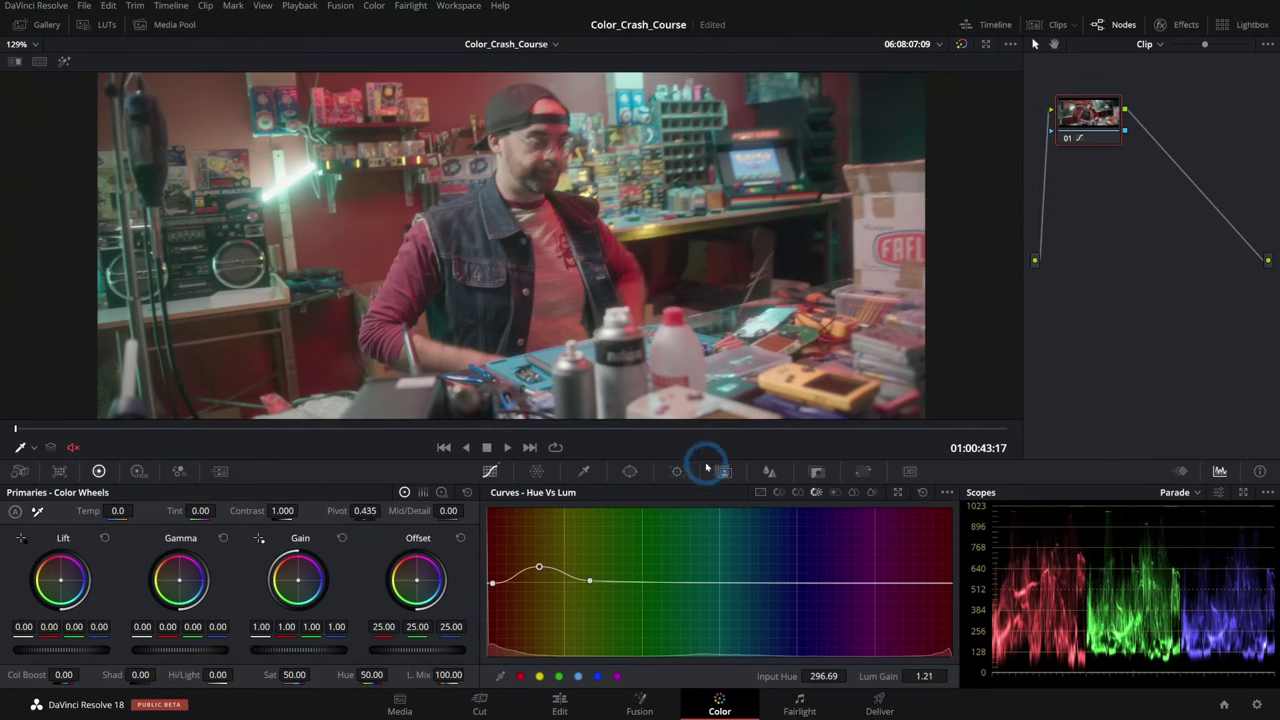
- On the Lum Vs Sat curve, sample the tube light and try a highlight saturation of 0.00, with the falloff starting at Input Lum 0.51
{"action": "left_click", "coordinate": [835, 492]}
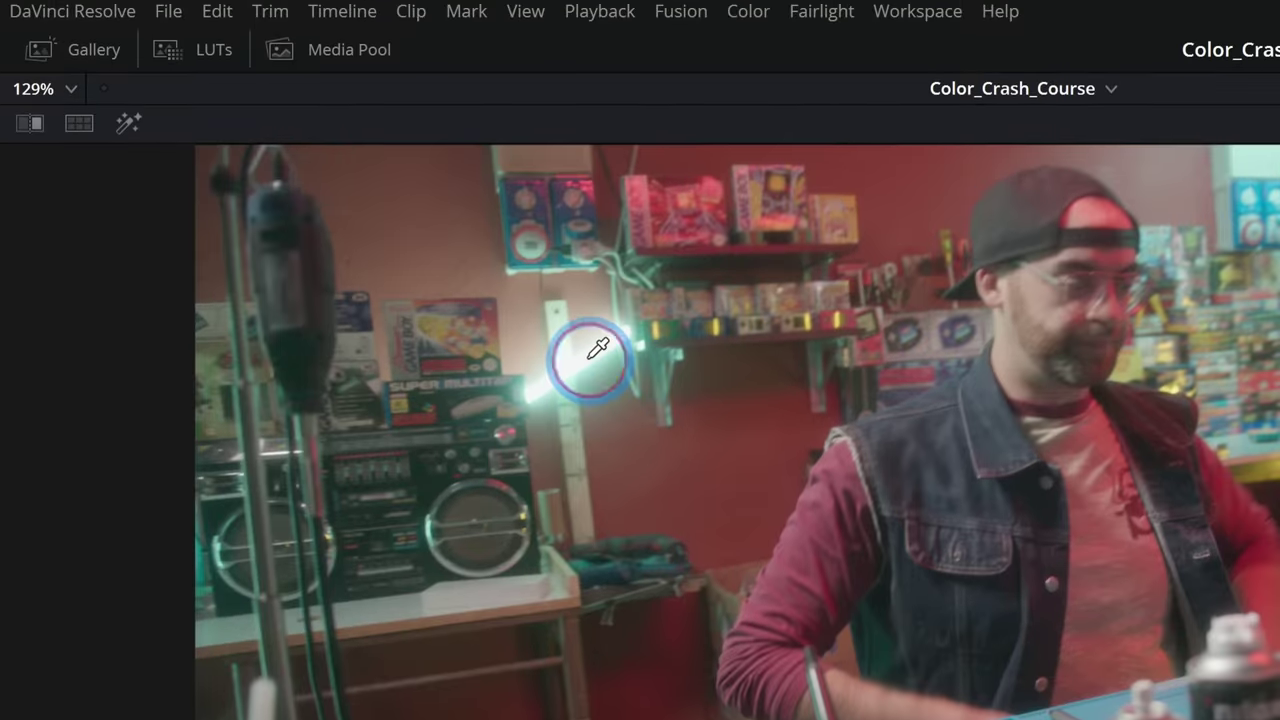
{"action": "left_click", "coordinate": [590, 359]}
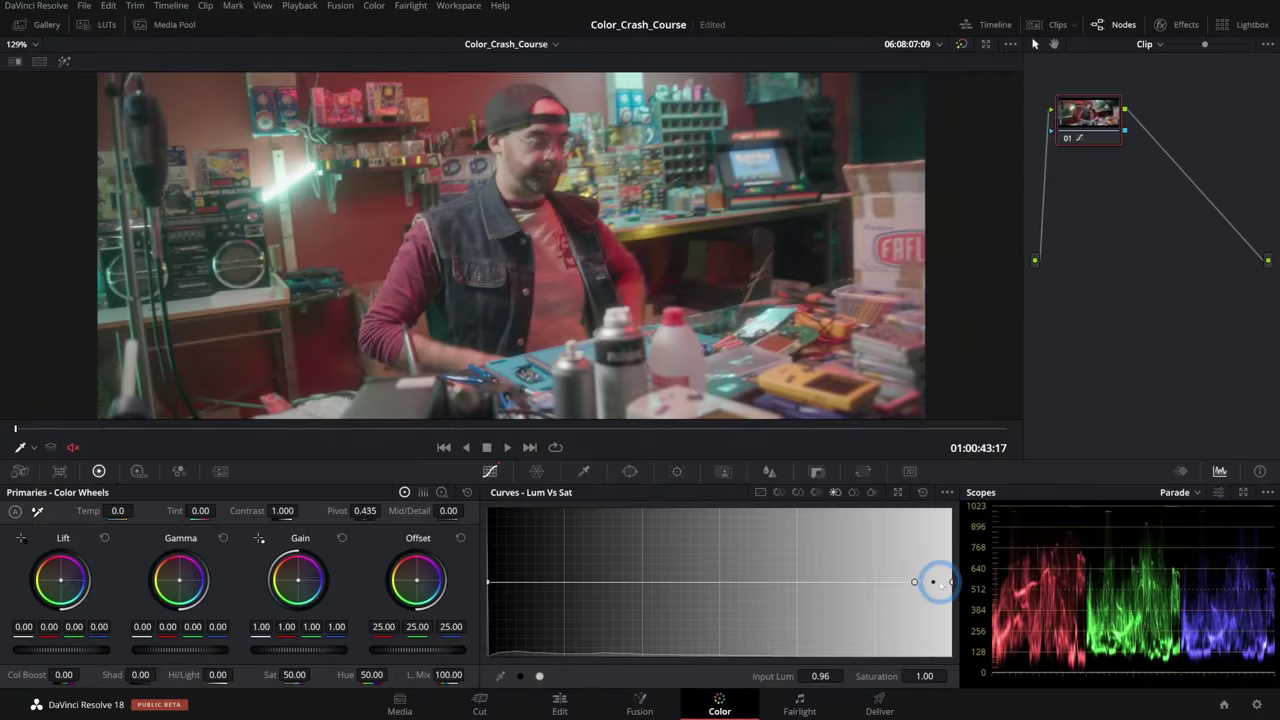
{"action": "left_click_drag", "start_coordinate": [935, 585], "coordinate": [950, 672]}
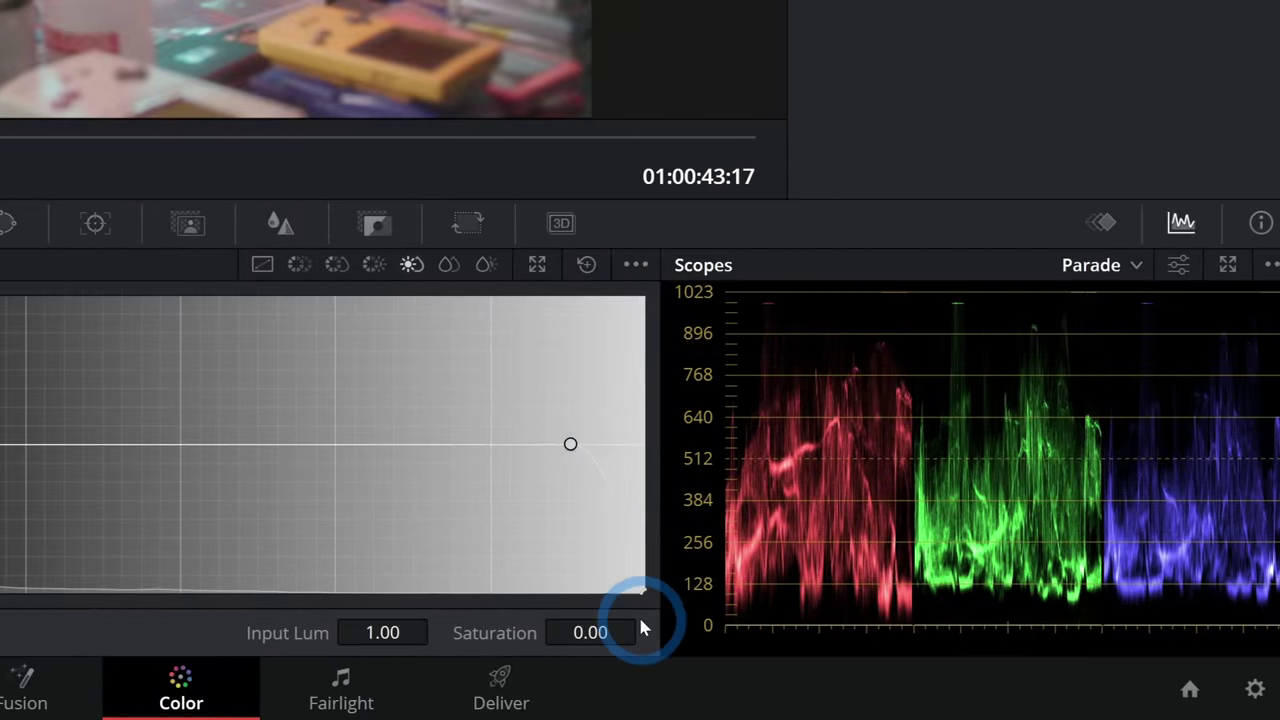
{"action": "left_click_drag", "start_coordinate": [570, 444], "coordinate": [191, 443]}
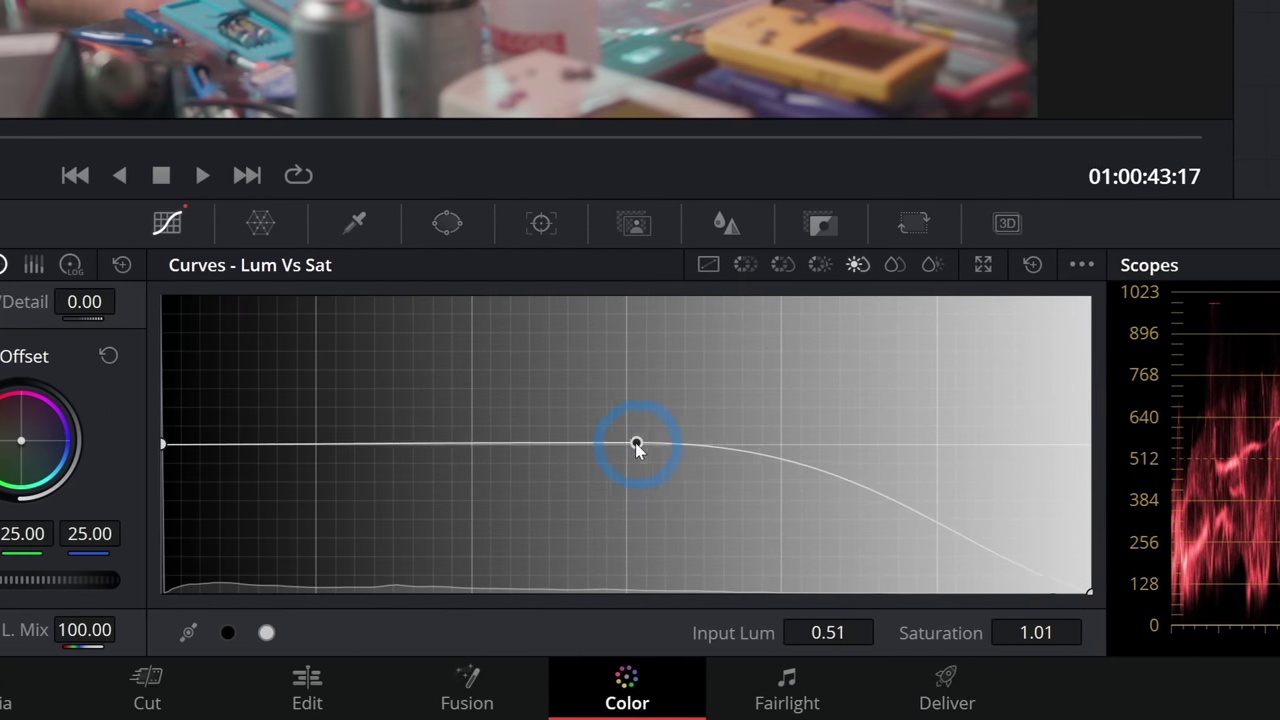
{"action": "left_click_drag", "start_coordinate": [637, 447], "coordinate": [636, 445]}
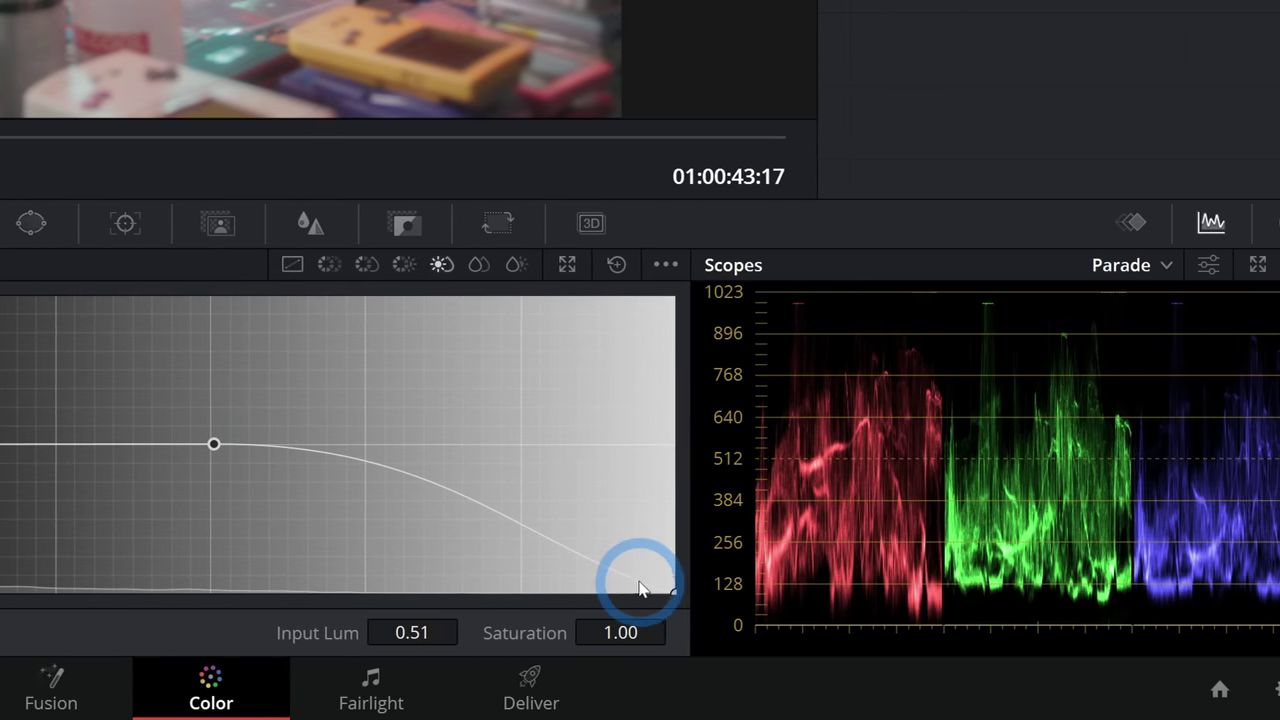
{"action": "left_click", "coordinate": [1052, 597]}
{"action": "left_click_drag", "start_coordinate": [641, 598], "coordinate": [640, 600]}
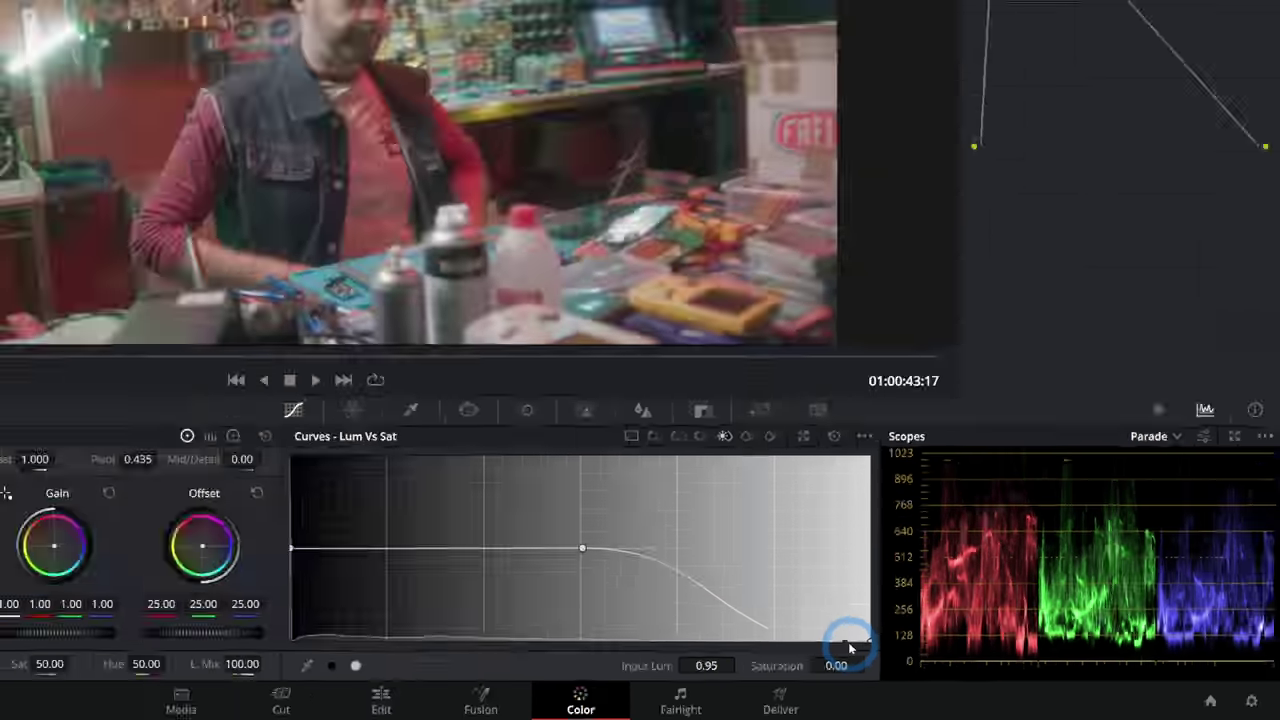
- Compare the tube light with the node's correction off and on
{"action": "left_click", "coordinate": [65, 40]}
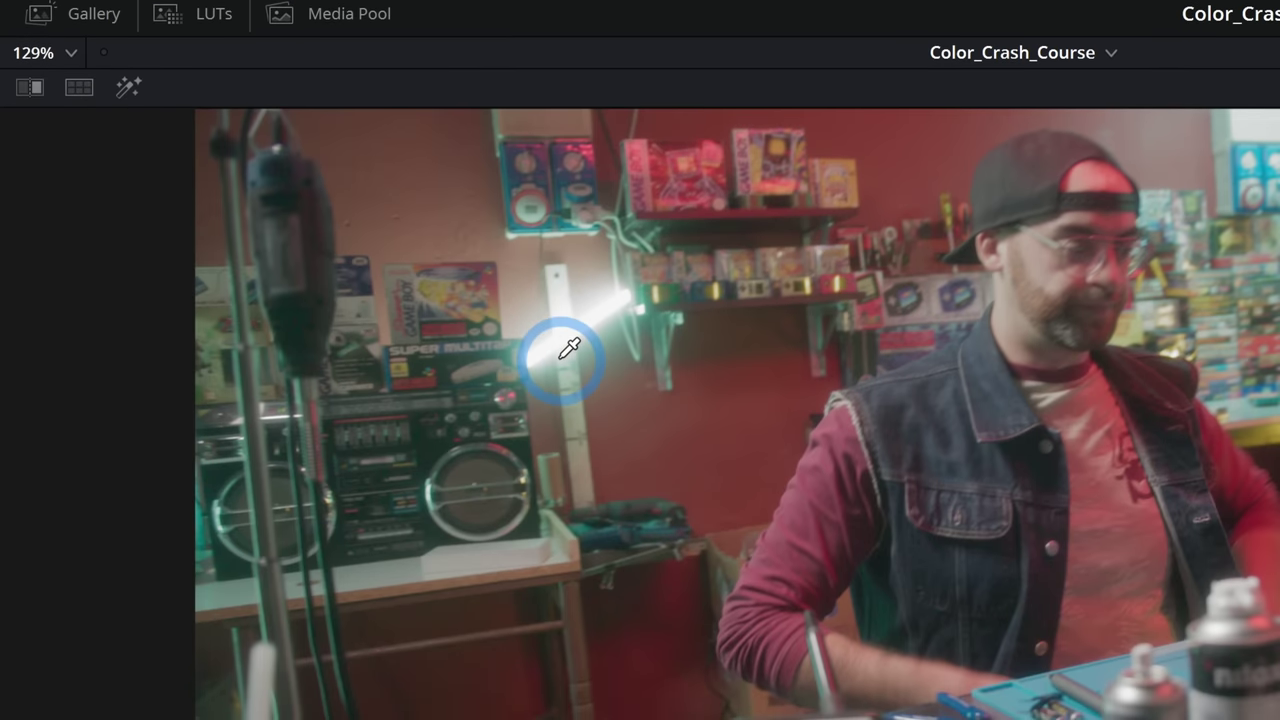
{"action": "key", "text": "ctrl+d"}
{"action": "mouse_move", "coordinate": [587, 353]}
{"action": "left_mouse_down"}
{"action": "mouse_move", "coordinate": [566, 312]}
{"action": "mouse_move", "coordinate": [600, 274]}
{"action": "mouse_move", "coordinate": [577, 308]}
{"action": "mouse_move", "coordinate": [571, 365]}
{"action": "mouse_move", "coordinate": [722, 411]}
{"action": "left_mouse_up"}
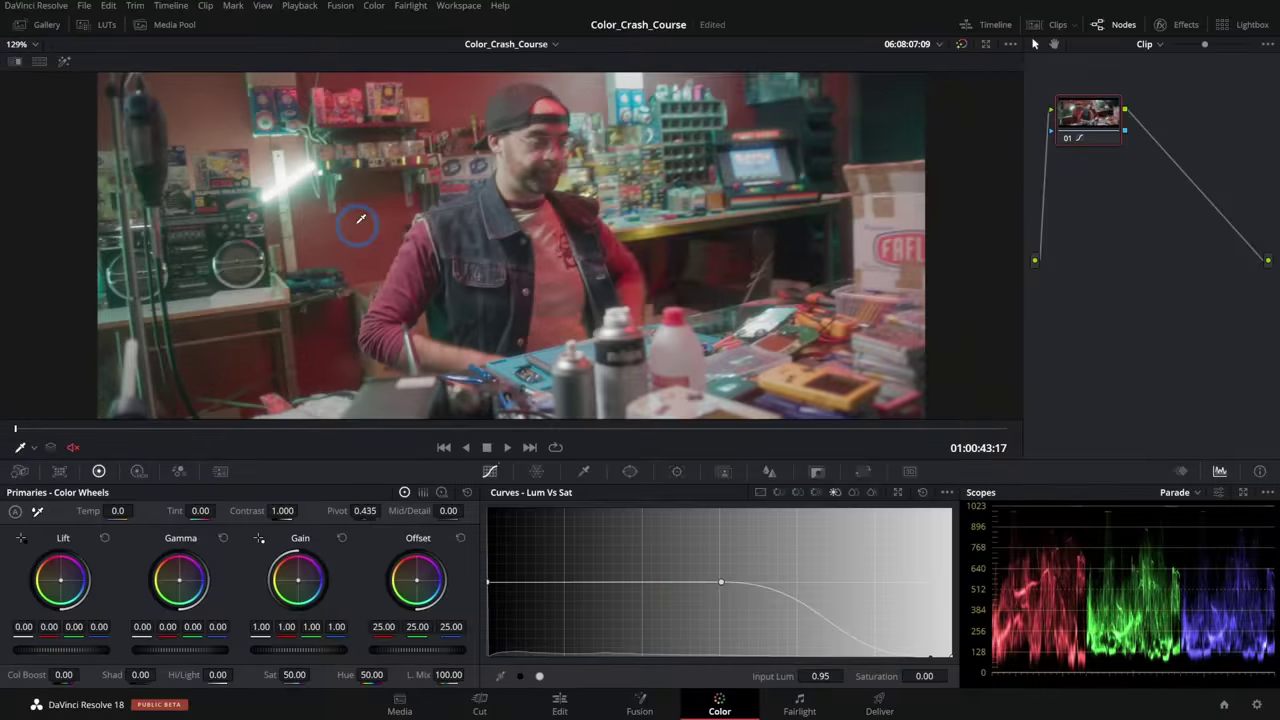
- On the Lum Vs Sat curve, try desaturating the shadows fully, with saturation rising to 1.01 at Input Lum 0.27
{"action": "left_click", "coordinate": [590, 581]}
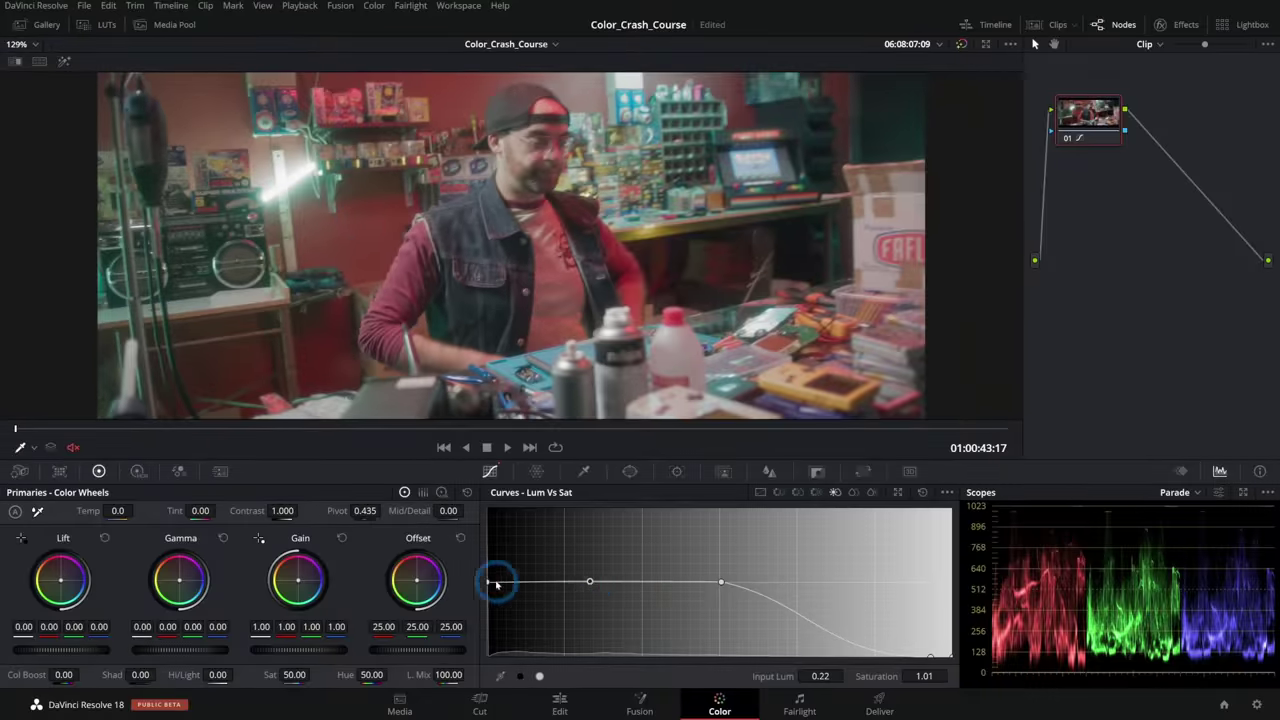
{"action": "left_click_drag", "start_coordinate": [488, 586], "coordinate": [492, 655]}
{"action": "left_click_drag", "start_coordinate": [590, 581], "coordinate": [611, 583]}
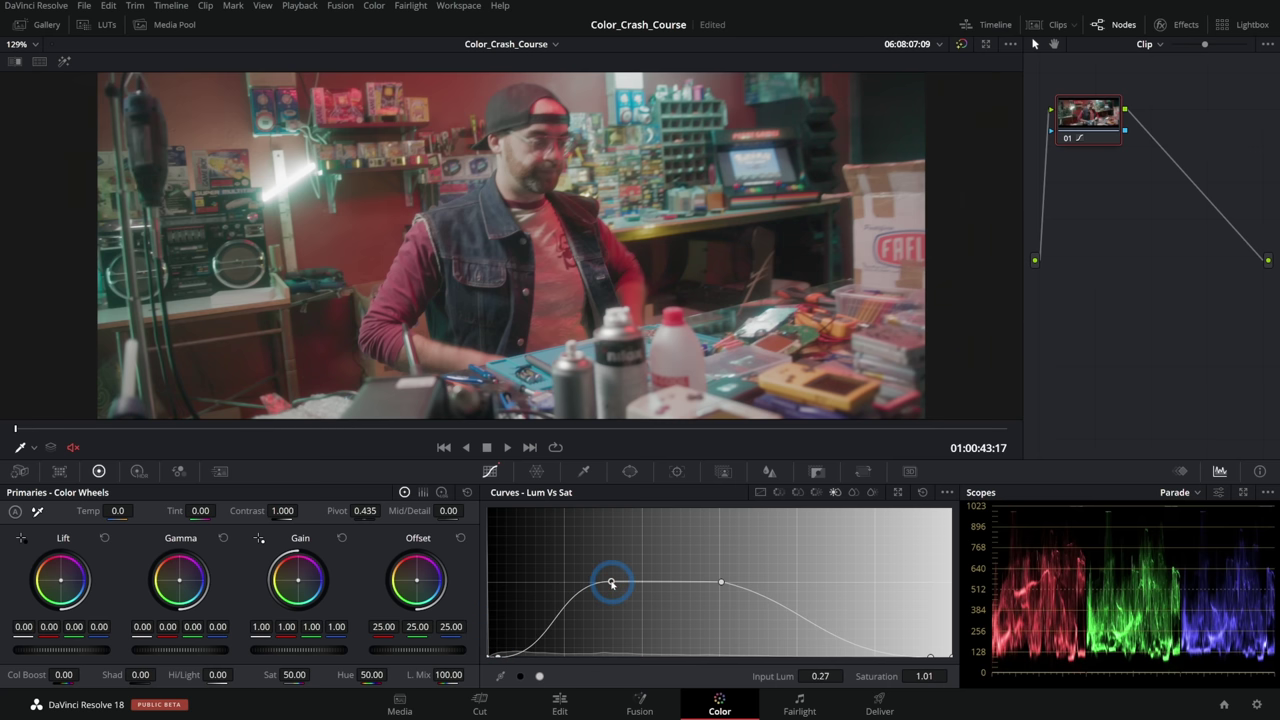
- Try tinting the image blue with Offset at 11.59, 26.22, 49.29, and swing it to orange at 43.72, 21.06, 0.61
{"action": "left_click_drag", "start_coordinate": [417, 583], "coordinate": [506, 640]}
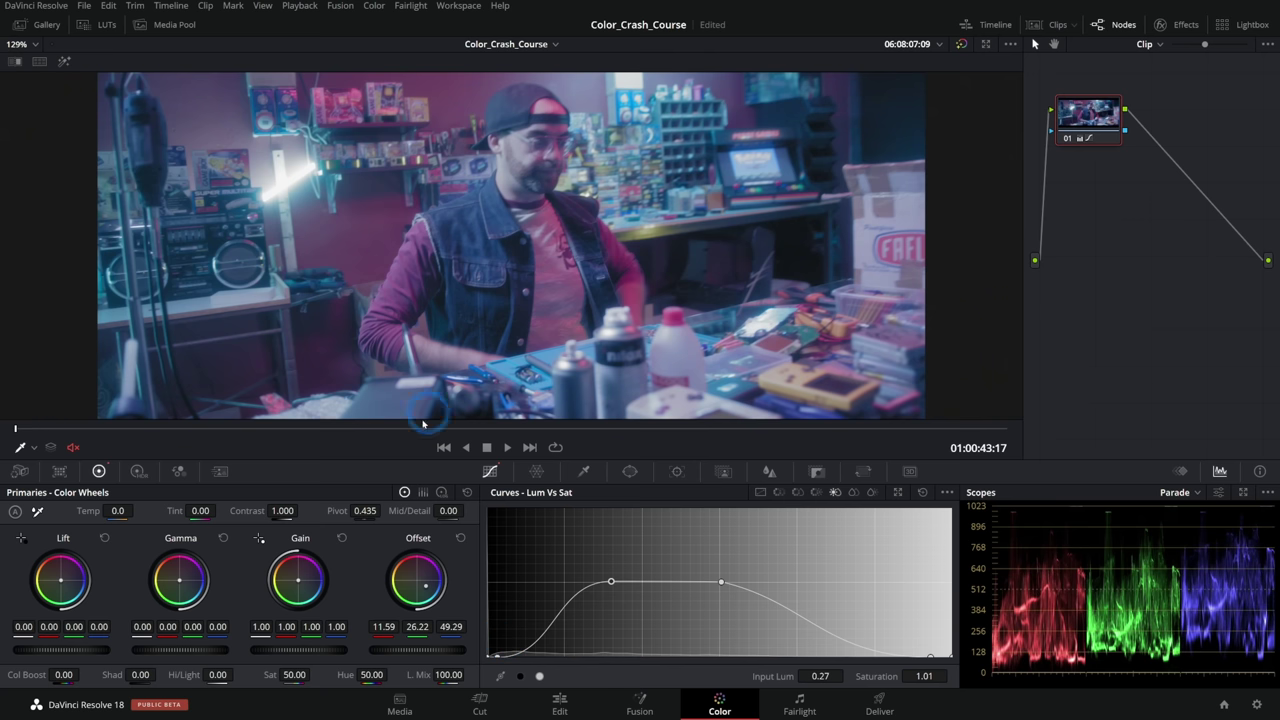
{"action": "left_click_drag", "start_coordinate": [426, 588], "coordinate": [246, 440]}
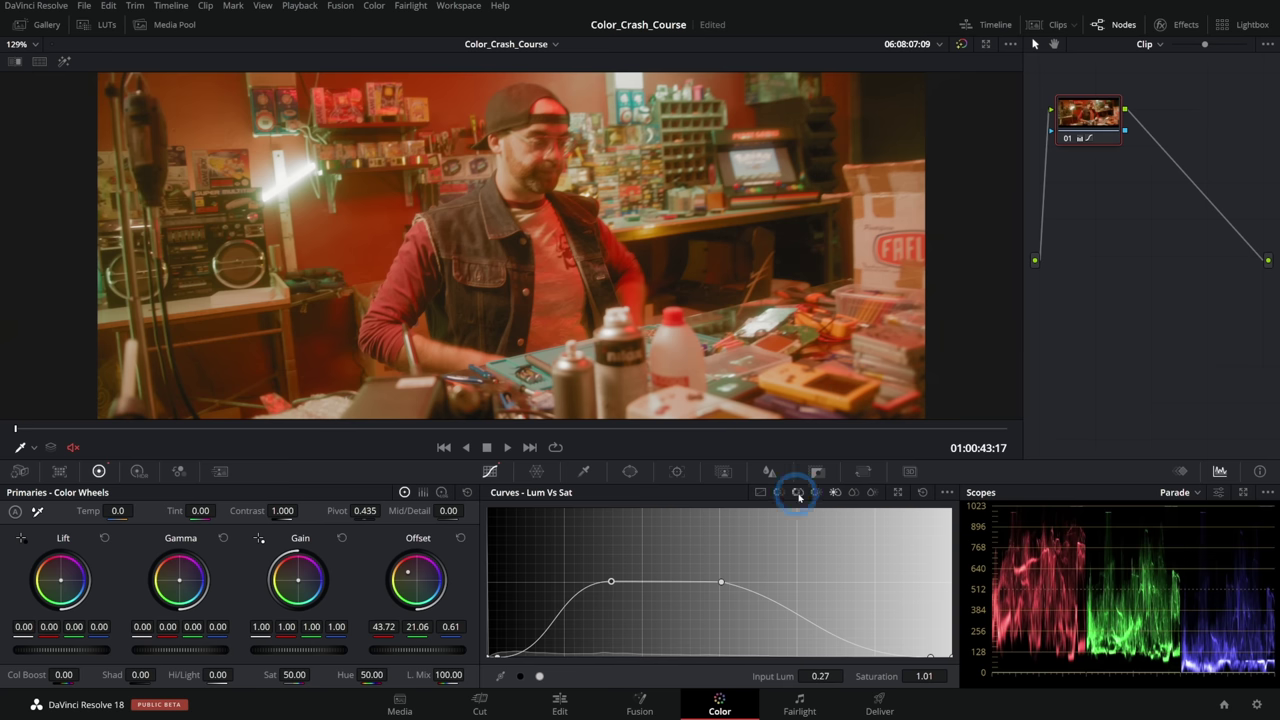
- Compare the tinted image with the Lum Vs Sat curve reset and restored several times, ending with the curve restored
{"action": "left_click", "coordinate": [922, 492]}
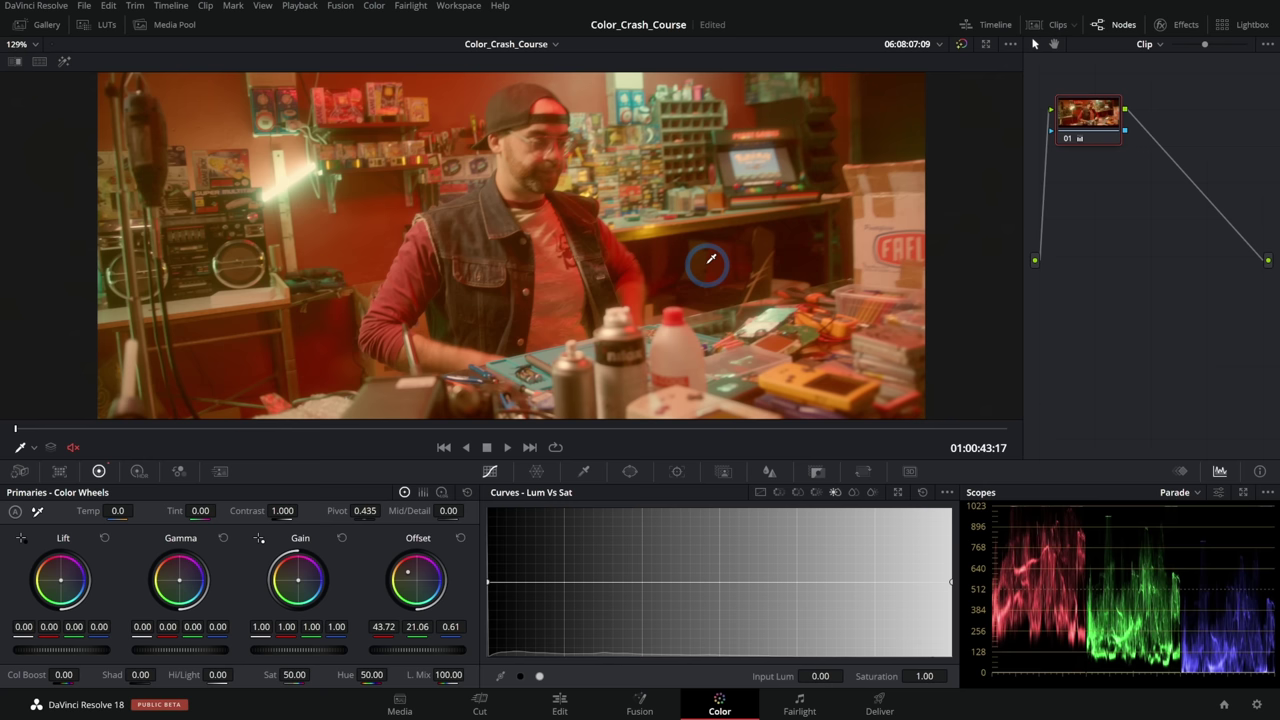
{"action": "key", "text": "ctrl+z"}
{"action": "key", "text": "ctrl+shift+z"}
{"action": "key", "text": "ctrl+z"}
{"action": "key", "text": "ctrl+shift+z"}
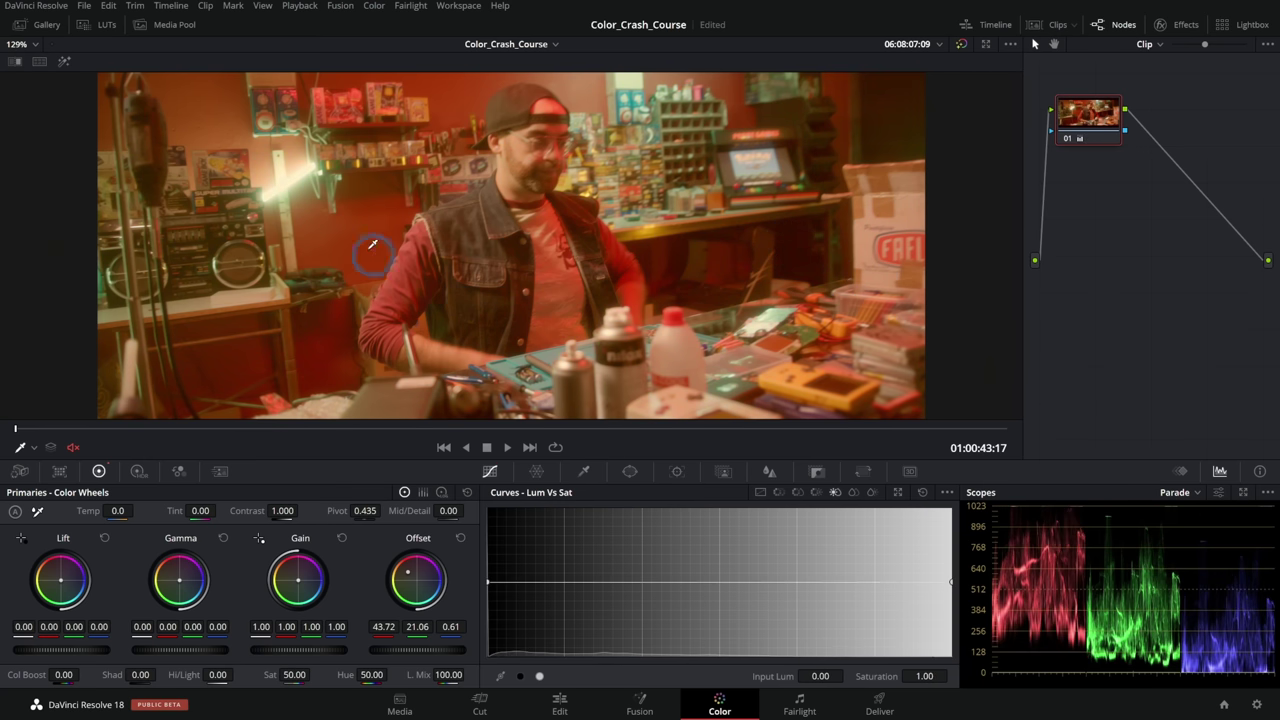
{"action": "key", "text": "ctrl+z"}
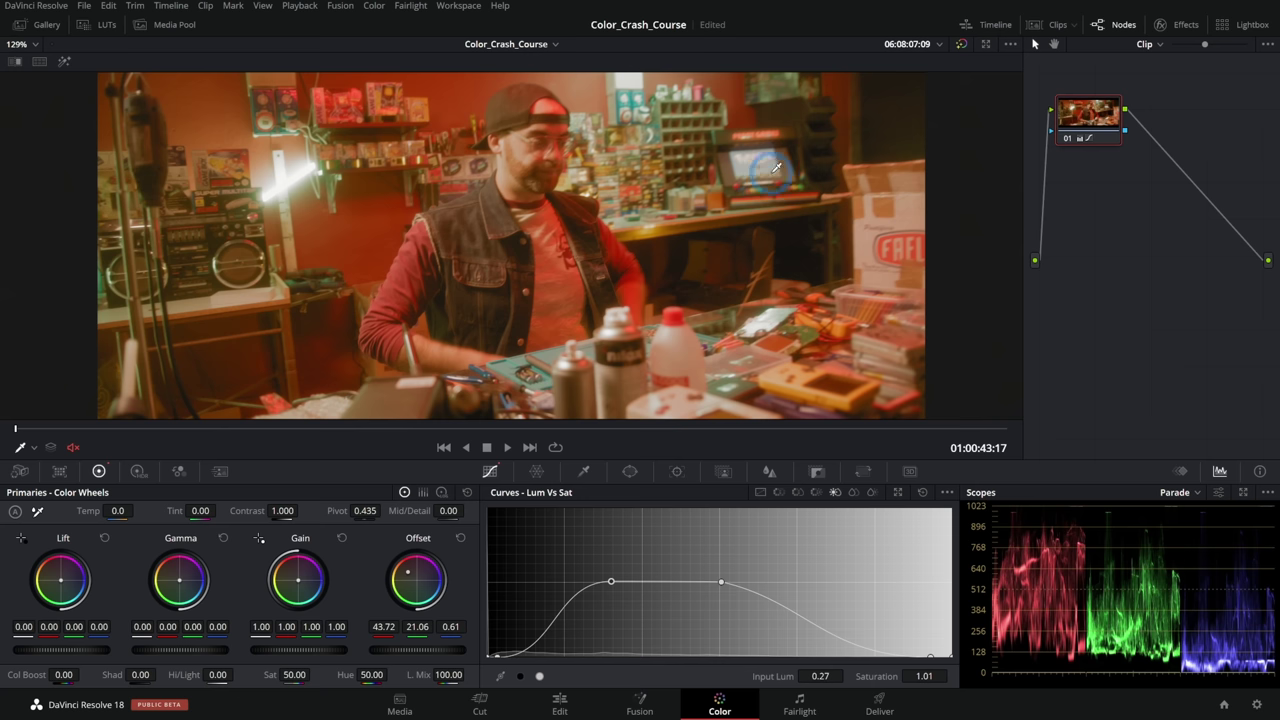
- Reset the Lum Vs Sat curve, look through the Sat Vs Sat and Sat Vs Lum curves, and return to the Custom curves
{"action": "left_click", "coordinate": [924, 492]}
{"action": "left_click", "coordinate": [855, 493]}
{"action": "left_click", "coordinate": [873, 493]}
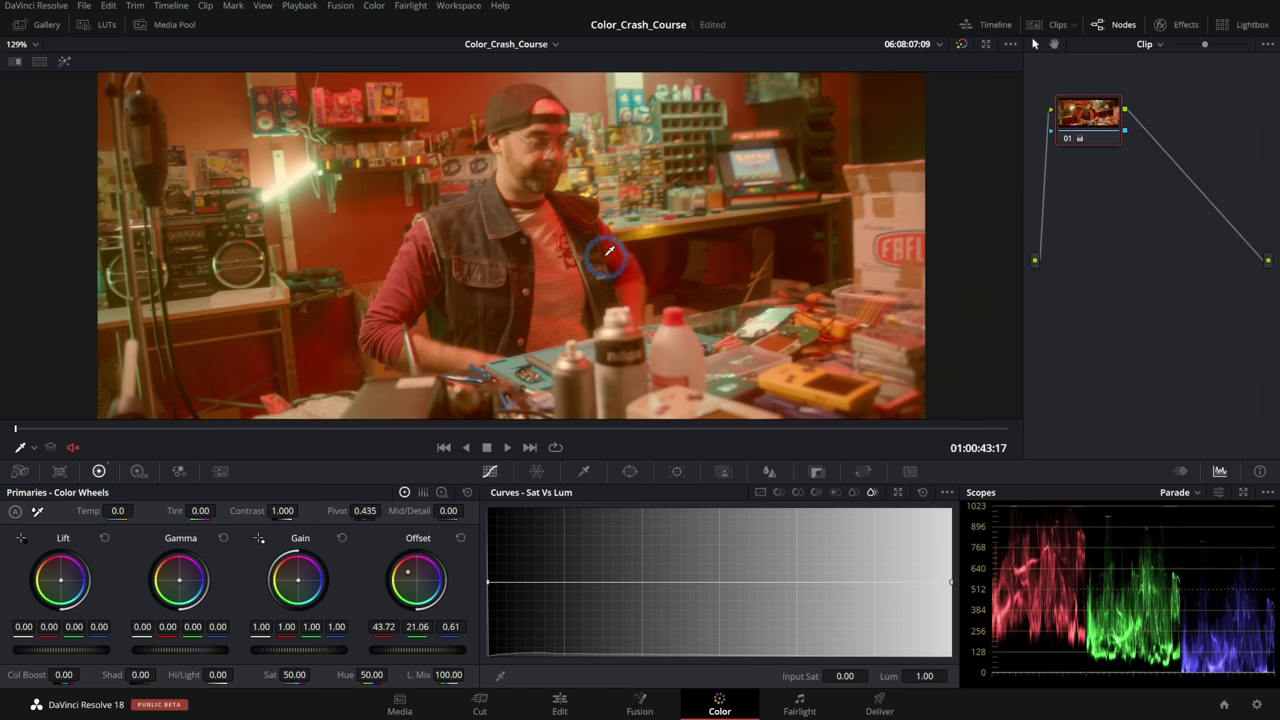
{"action": "left_click", "coordinate": [760, 492]}
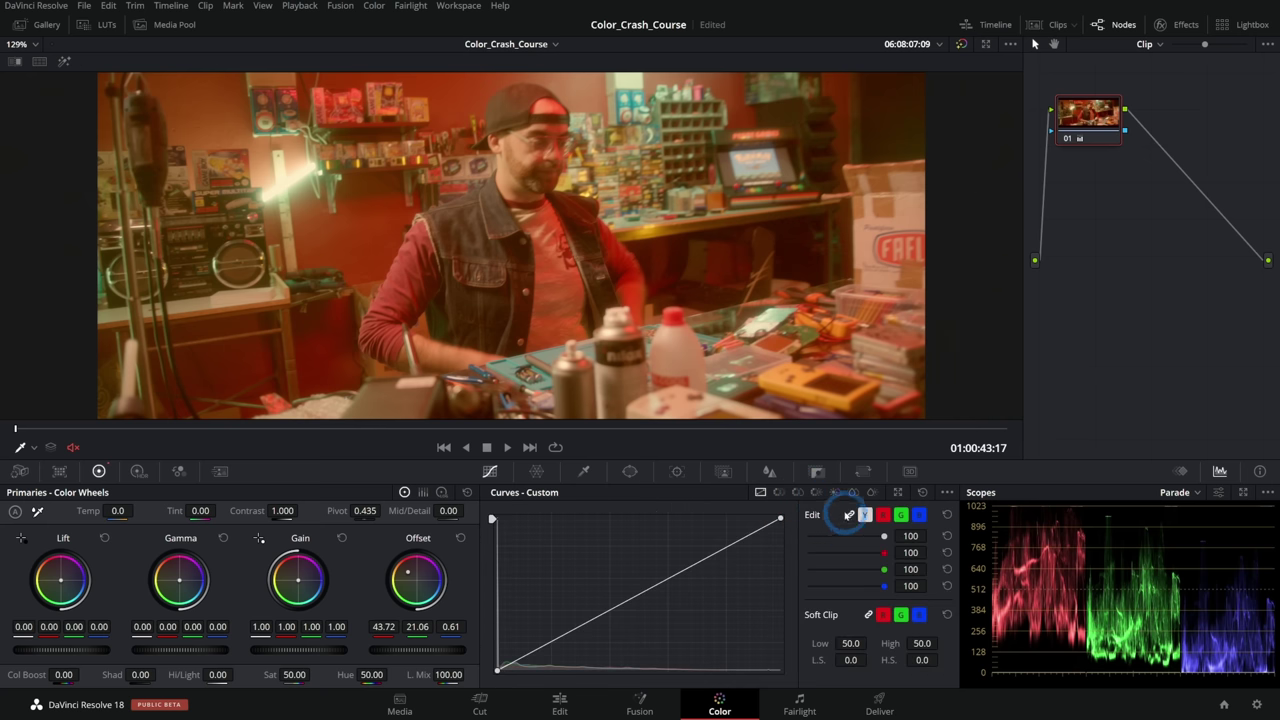
- Undo the Offset tint and open the Color Warper's Hue - Saturation grid
{"action": "key", "text": "ctrl+z"}
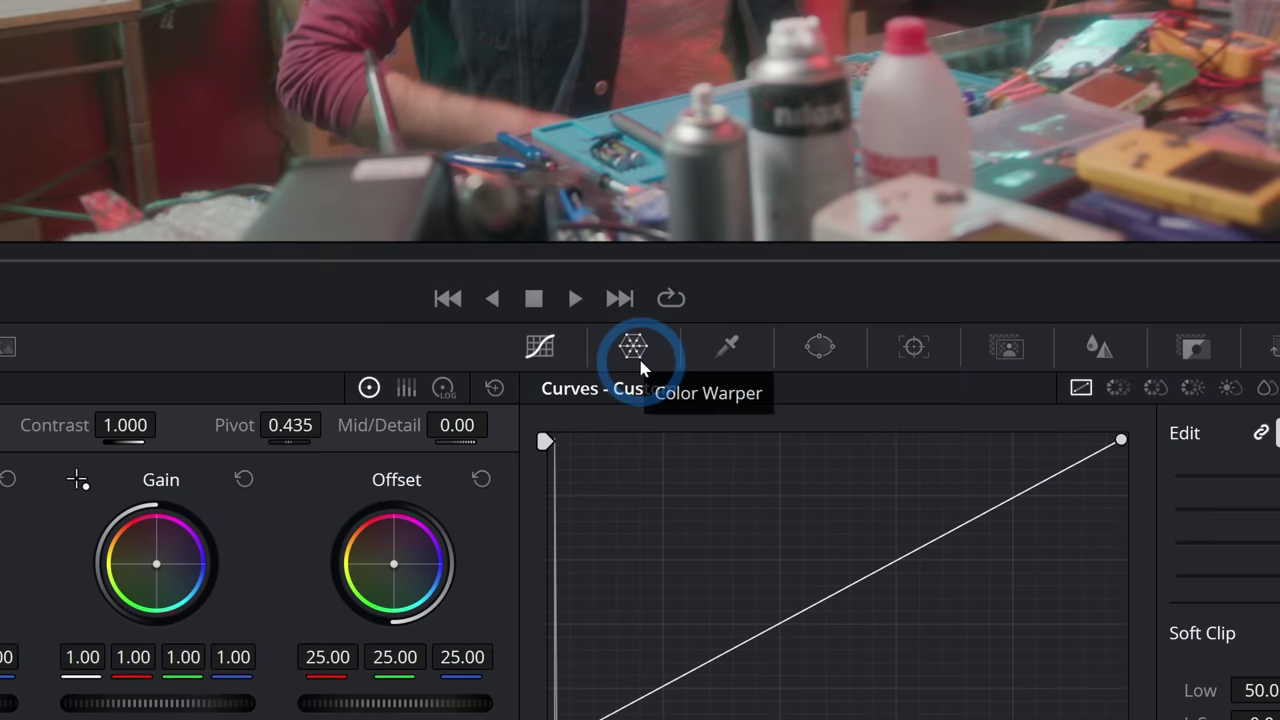
{"action": "left_click", "coordinate": [539, 475]}
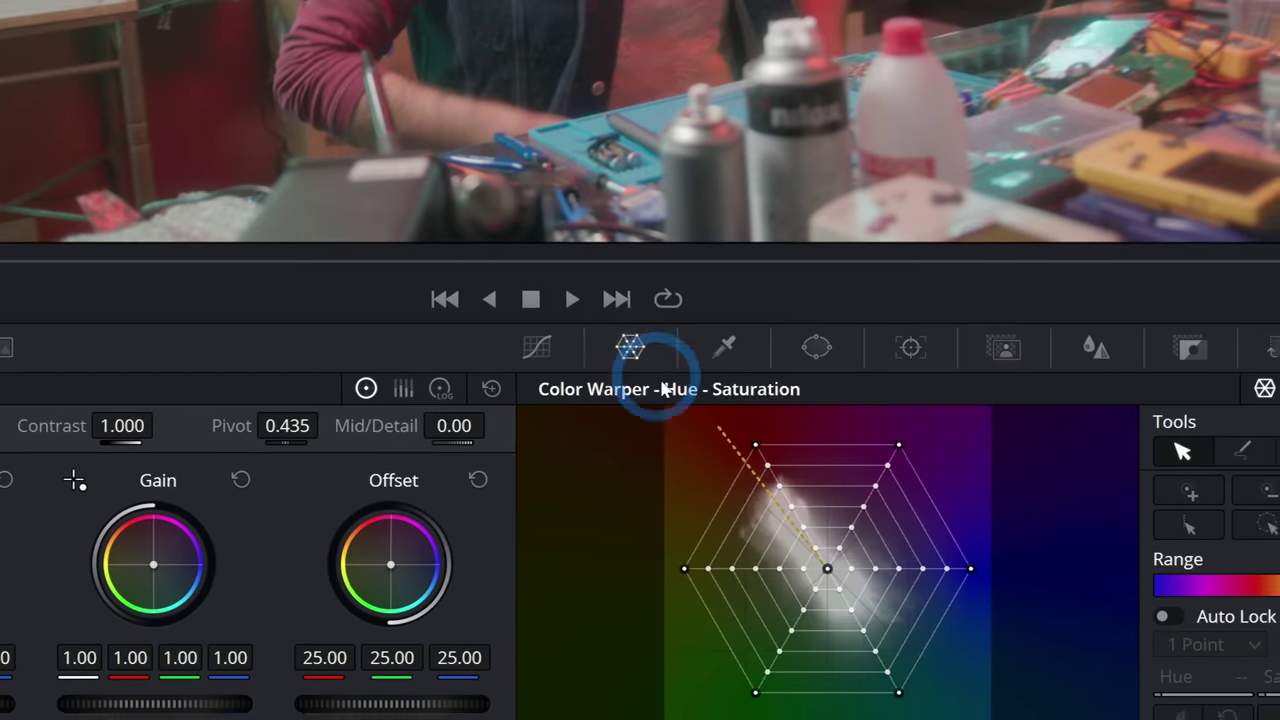
- Examine the Color Warper's Hue - Saturation grid and where the clip's reds fall among its points
{"action": "left_click", "coordinate": [764, 456]}
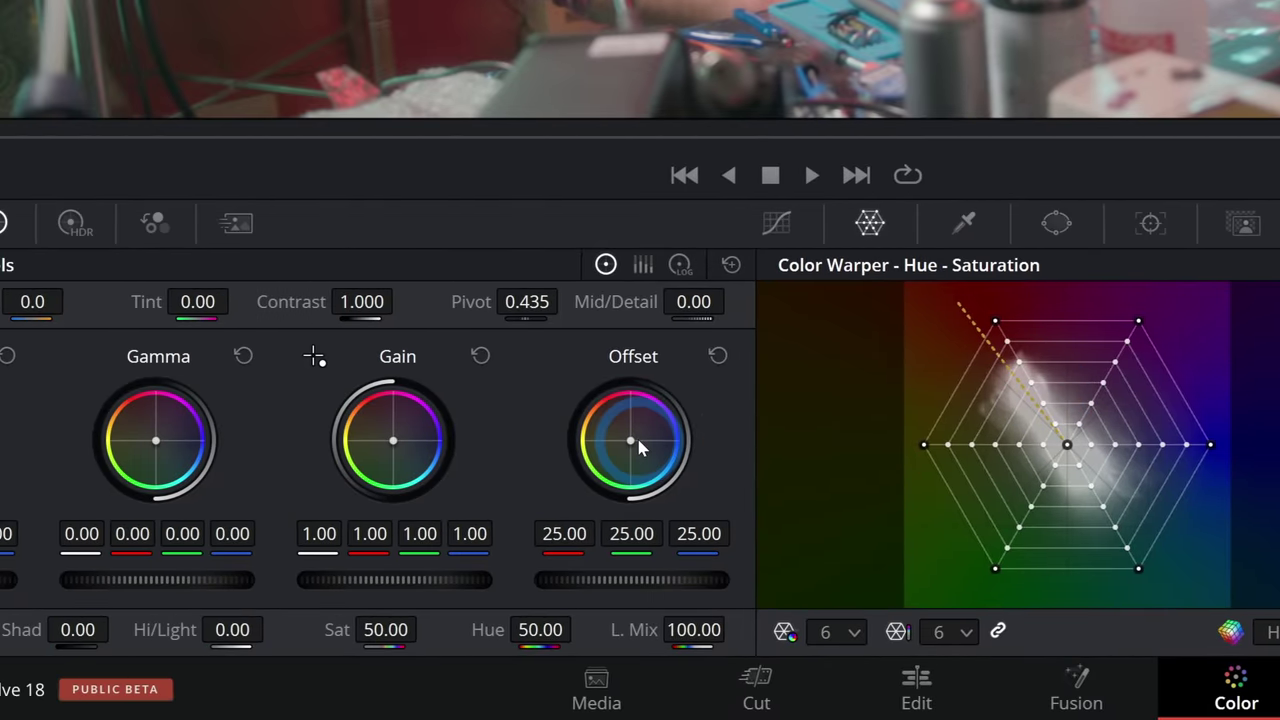
{"action": "left_click_drag", "start_coordinate": [230, 446], "coordinate": [299, 354]}
{"action": "left_click_drag", "start_coordinate": [650, 367], "coordinate": [715, 300]}
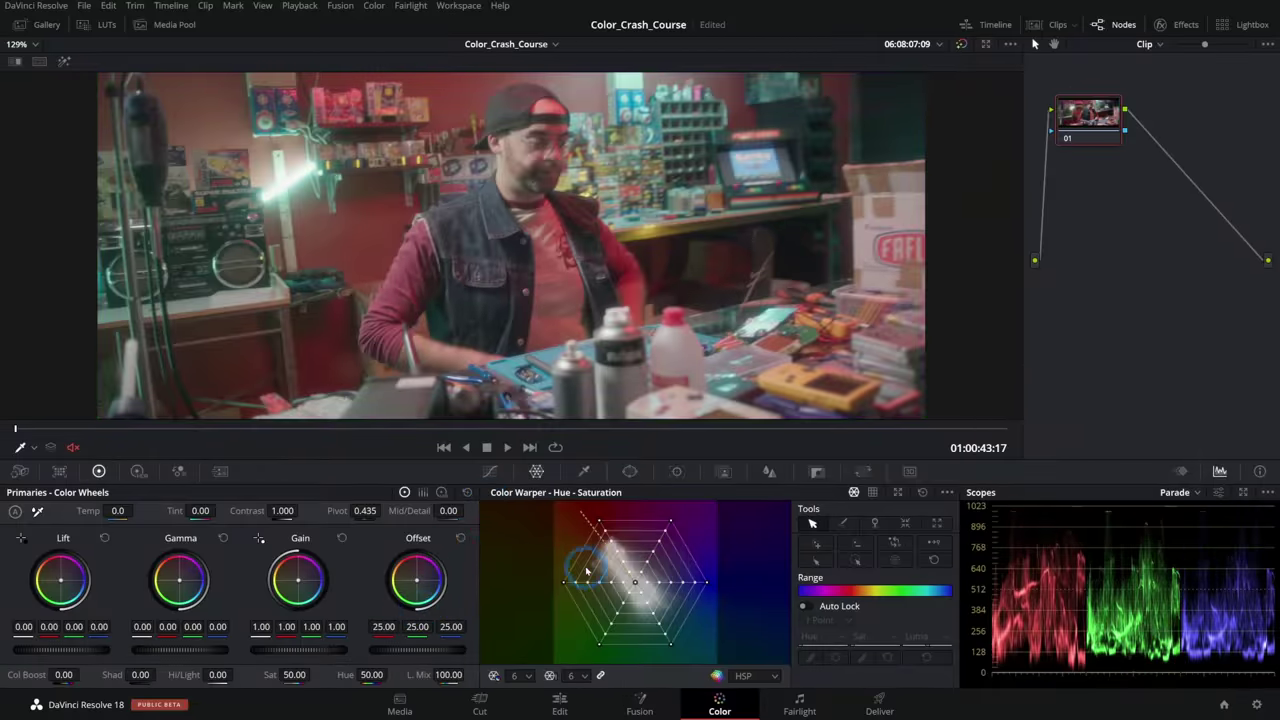
{"action": "left_click_drag", "start_coordinate": [587, 571], "coordinate": [612, 546]}
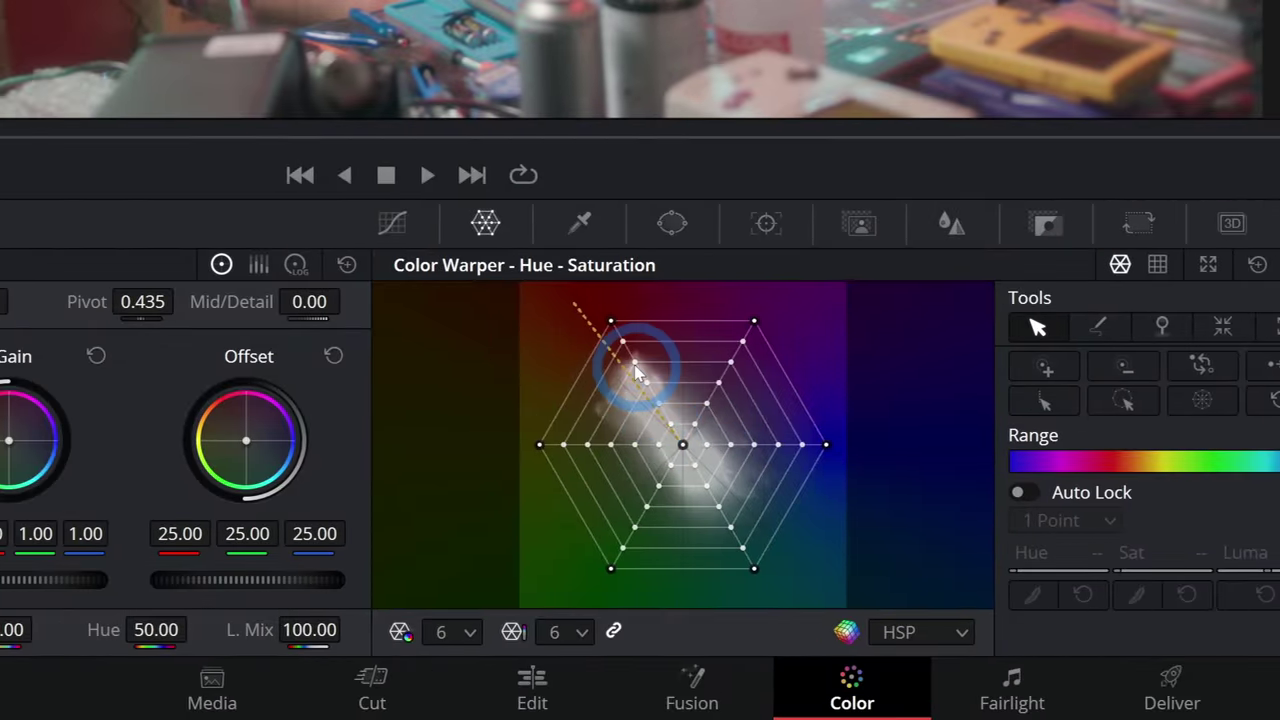
{"action": "mouse_move", "coordinate": [637, 373]}
{"action": "left_mouse_down"}
{"action": "mouse_move", "coordinate": [611, 331]}
{"action": "mouse_move", "coordinate": [637, 354]}
{"action": "left_mouse_up"}
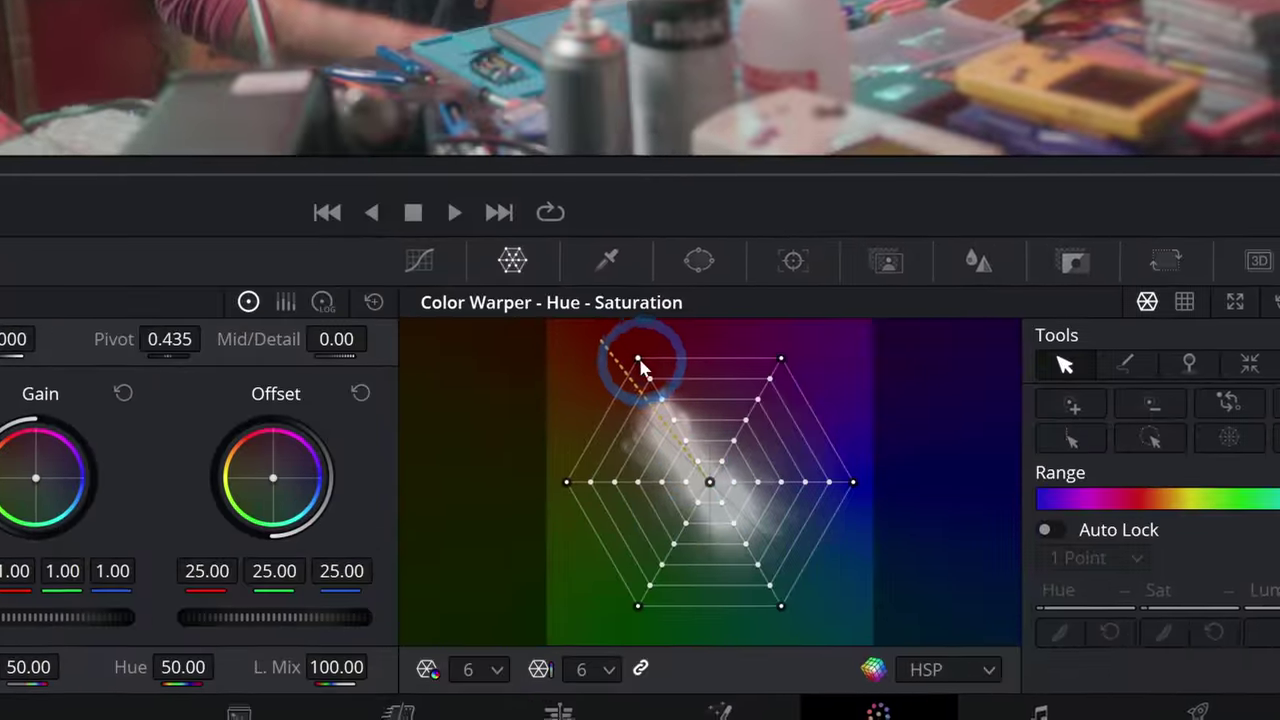
- Try moving the outer red point of the Color Warper grid toward orange, to Hue 0.96 and Sat 1.19
{"action": "left_click_drag", "start_coordinate": [600, 521], "coordinate": [609, 537]}
{"action": "left_click_drag", "start_coordinate": [645, 372], "coordinate": [676, 444]}
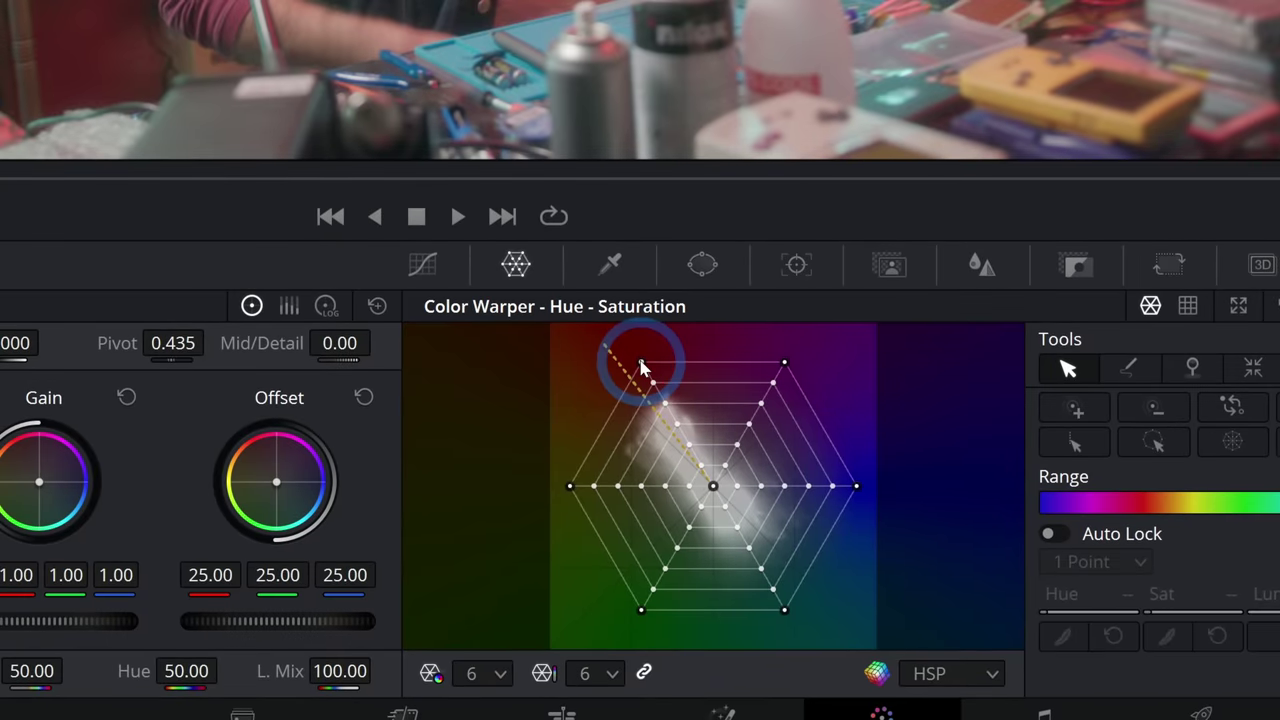
{"action": "left_click_drag", "start_coordinate": [600, 521], "coordinate": [588, 526]}
{"action": "left_click_drag", "start_coordinate": [643, 369], "coordinate": [635, 375]}
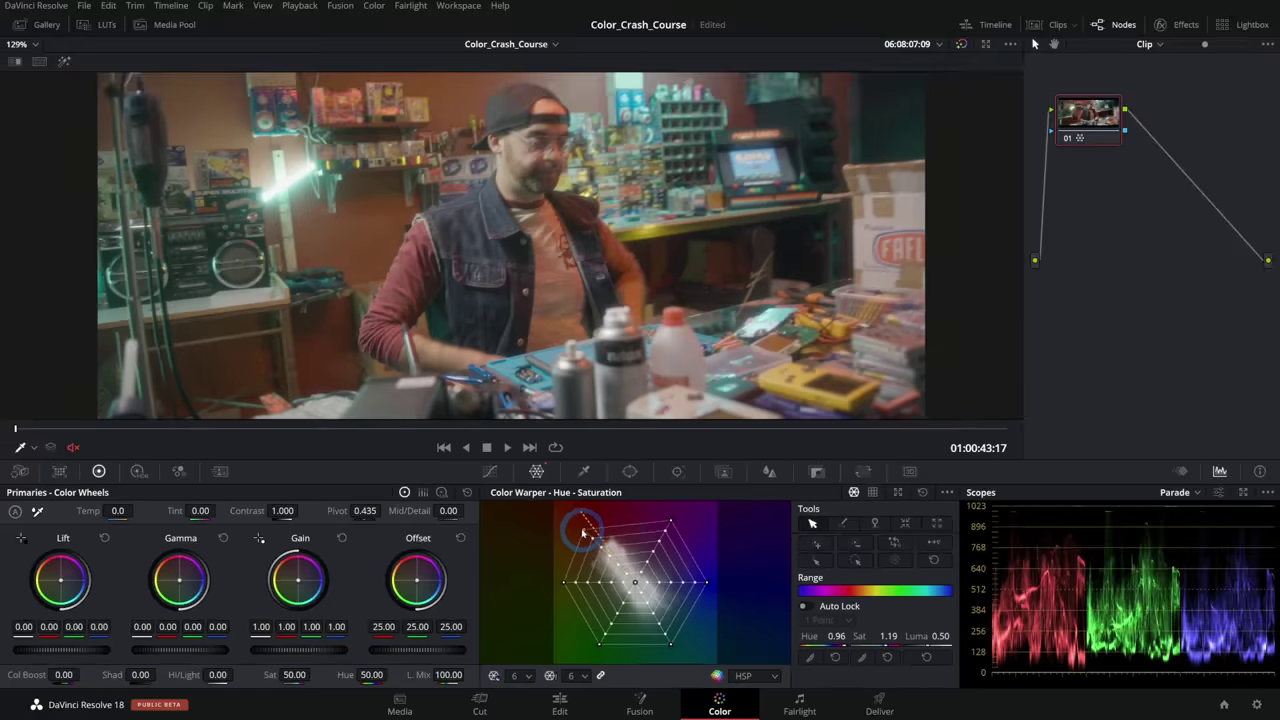
- Try warping the yellow point to Hue 0.82, Sat 0.28, the cyan to Hue 0.47, Sat 1.54, and the magenta to Hue 0.17, Sat 0.51
{"action": "left_click_drag", "start_coordinate": [583, 531], "coordinate": [617, 581]}
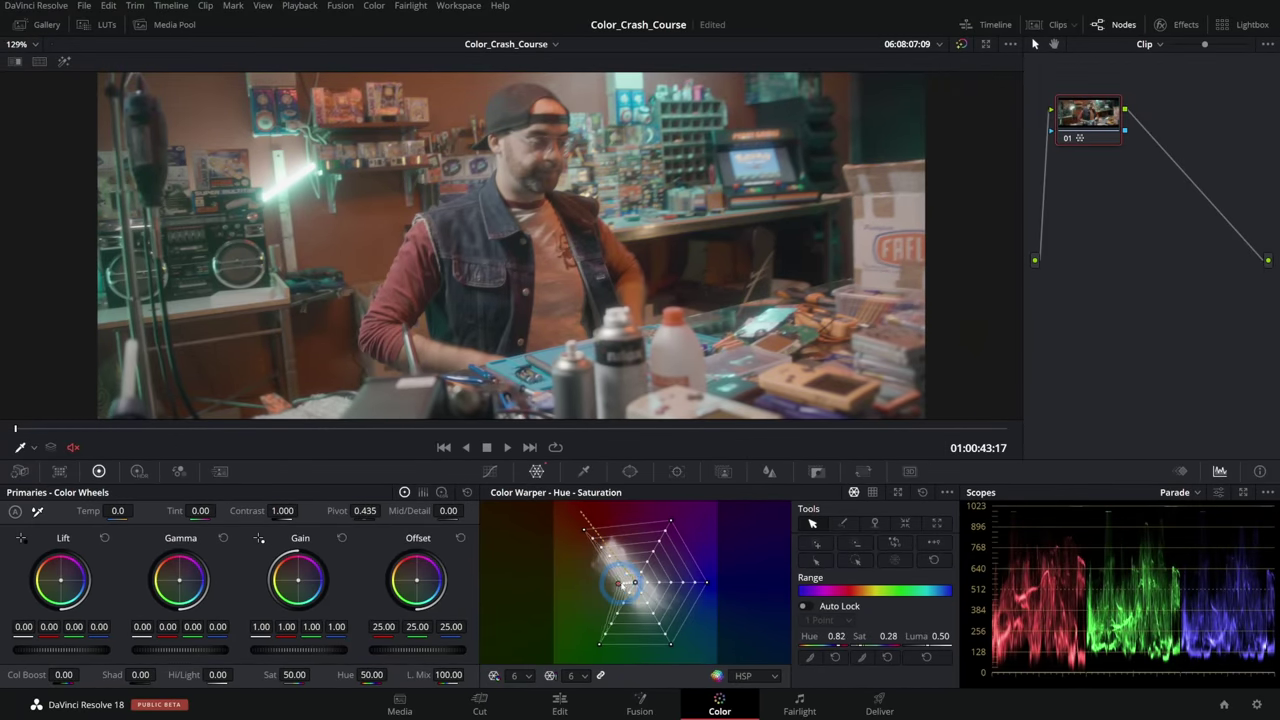
{"action": "left_click_drag", "start_coordinate": [673, 648], "coordinate": [697, 656]}
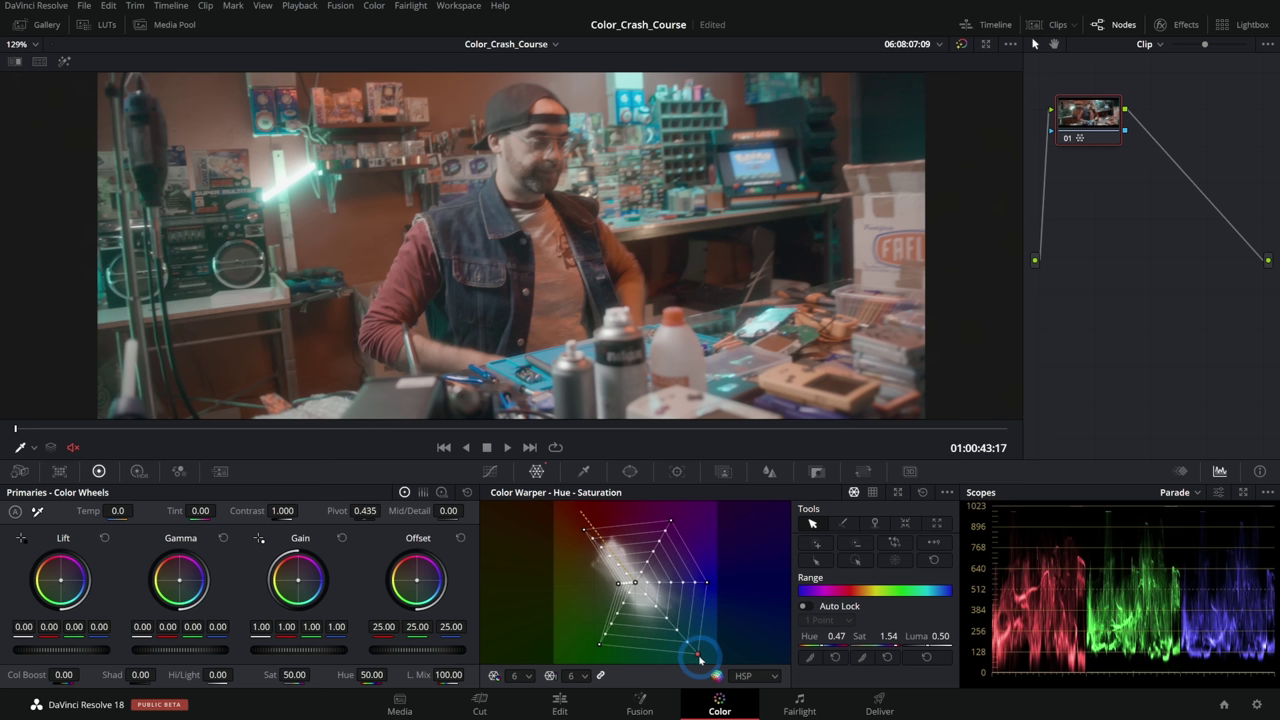
{"action": "left_click_drag", "start_coordinate": [669, 522], "coordinate": [652, 556]}
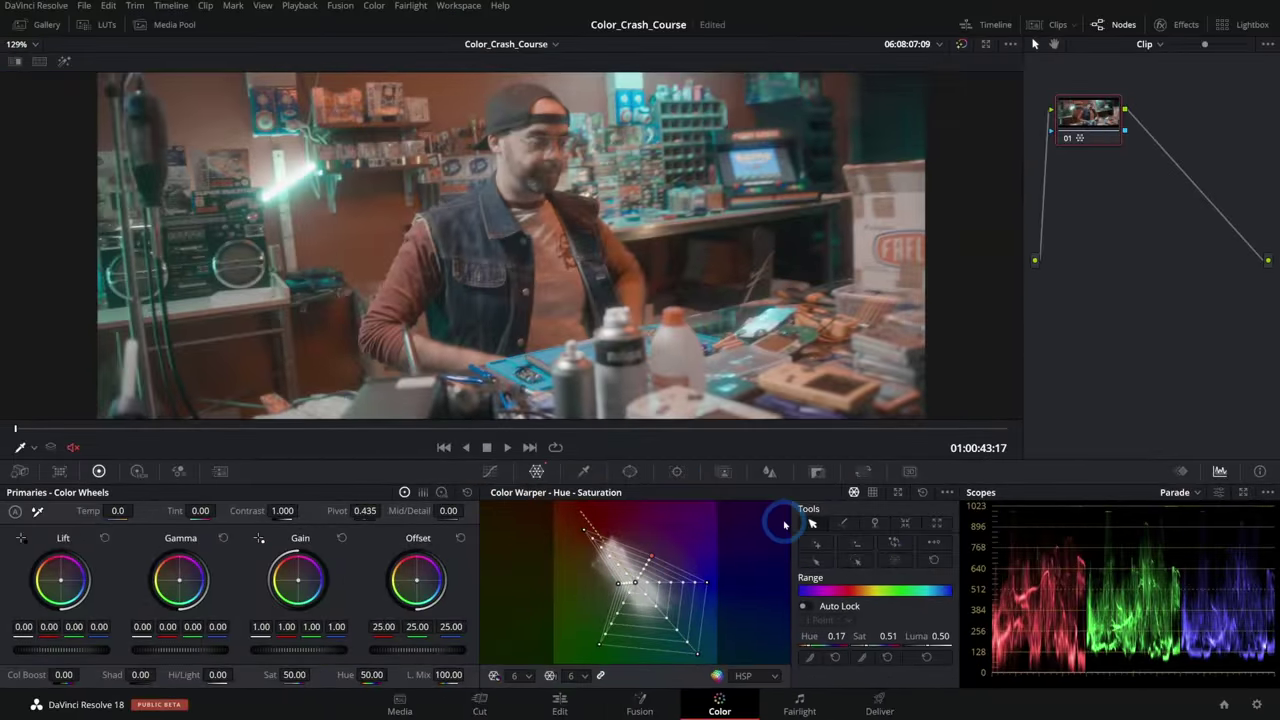
- Reset the warp, try pulling the yellow, green, blue and magenta points inward and red to Hue 0.97, Sat 1.18, and undo it
{"action": "key", "text": "shift+Home"}
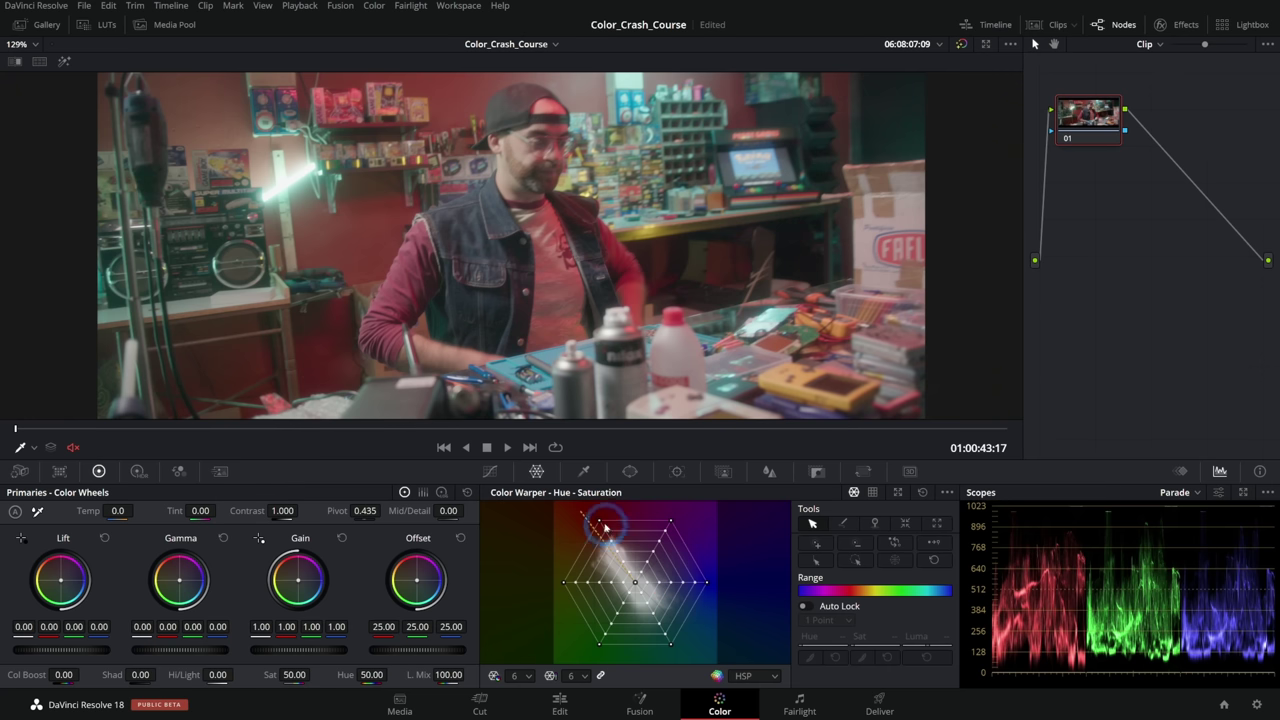
{"action": "left_click_drag", "start_coordinate": [564, 582], "coordinate": [618, 586]}
{"action": "left_click_drag", "start_coordinate": [599, 644], "coordinate": [627, 606]}
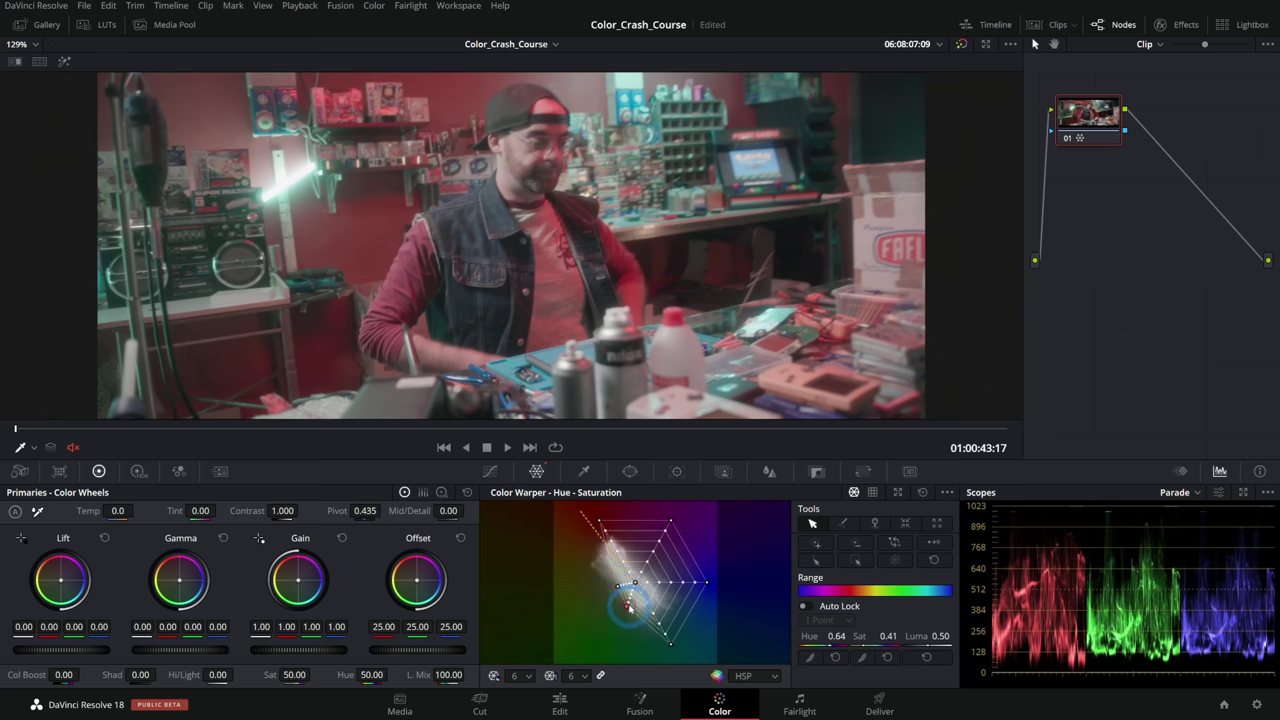
{"action": "left_click_drag", "start_coordinate": [706, 588], "coordinate": [588, 525]}
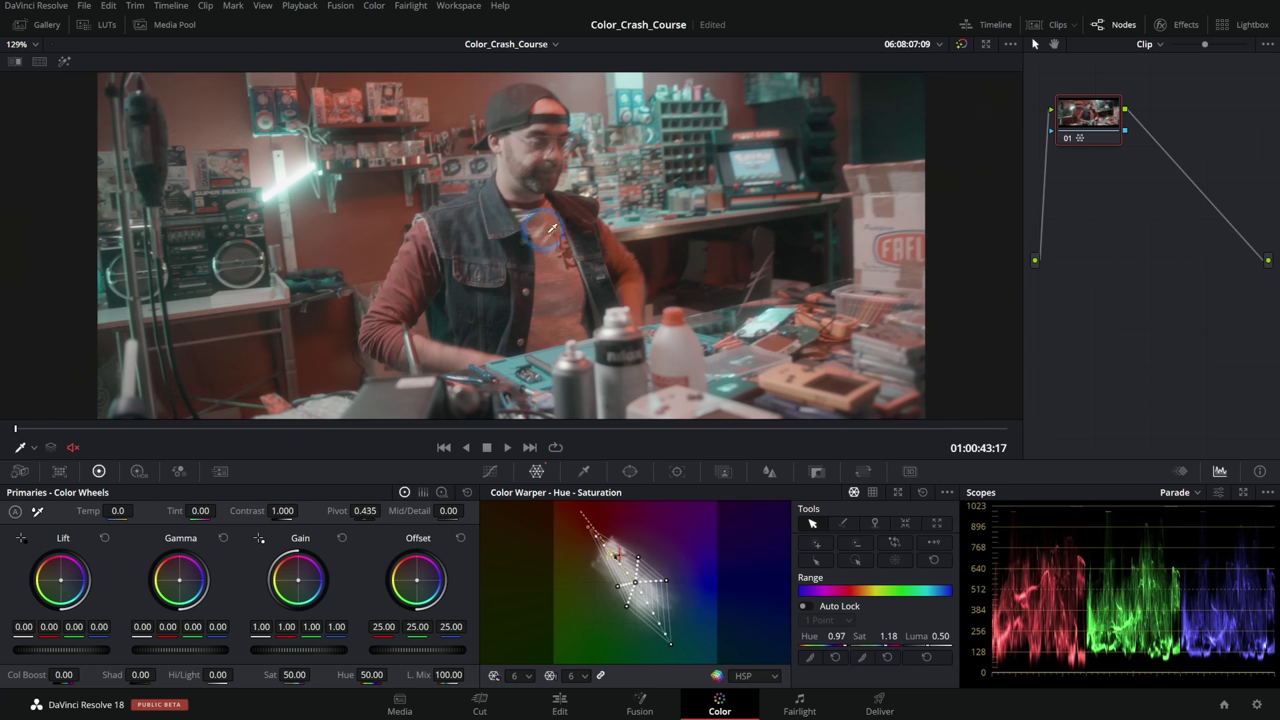
{"action": "key", "text": "ctrl+z"}
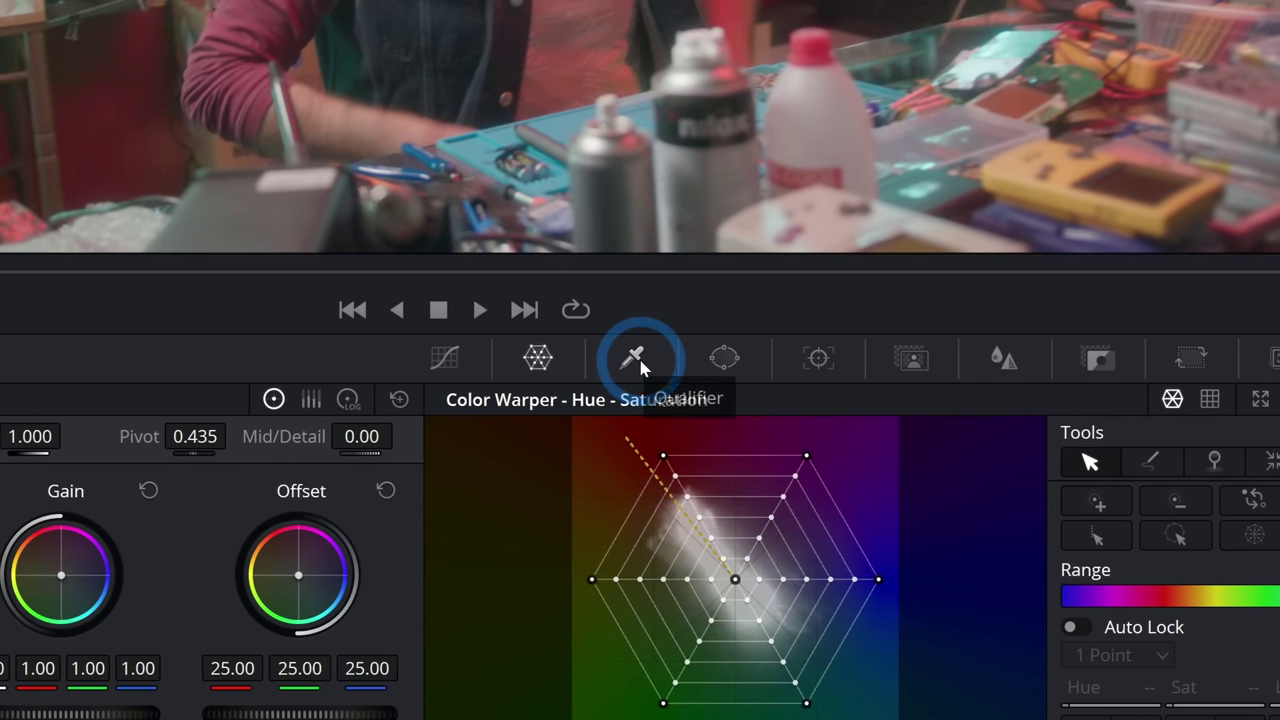
- Try keying the teal work mat with the Qualifier, highlight the selection, and set Hue Width to 18.0 and Soft to 5.9
{"action": "left_click", "coordinate": [638, 360]}
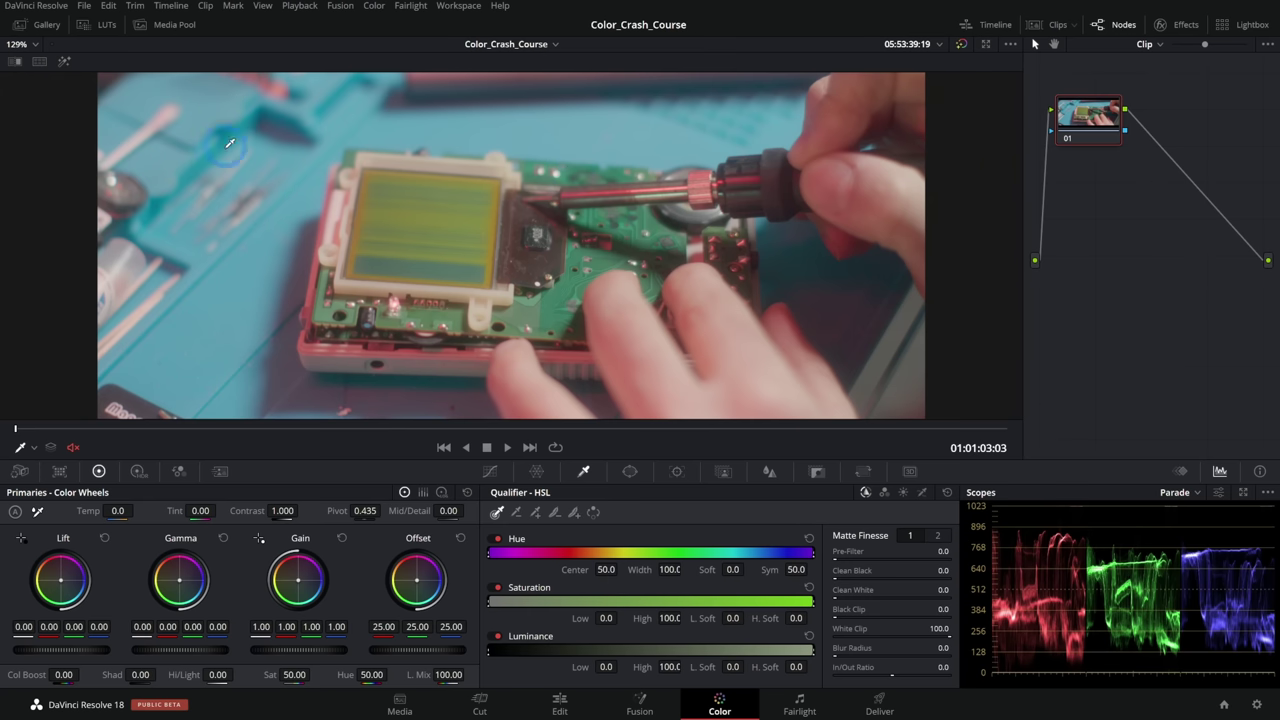
{"action": "mouse_move", "coordinate": [246, 306]}
{"action": "left_mouse_down"}
{"action": "mouse_move", "coordinate": [242, 252]}
{"action": "mouse_move", "coordinate": [285, 198]}
{"action": "mouse_move", "coordinate": [244, 128]}
{"action": "mouse_move", "coordinate": [562, 128]}
{"action": "left_mouse_up"}
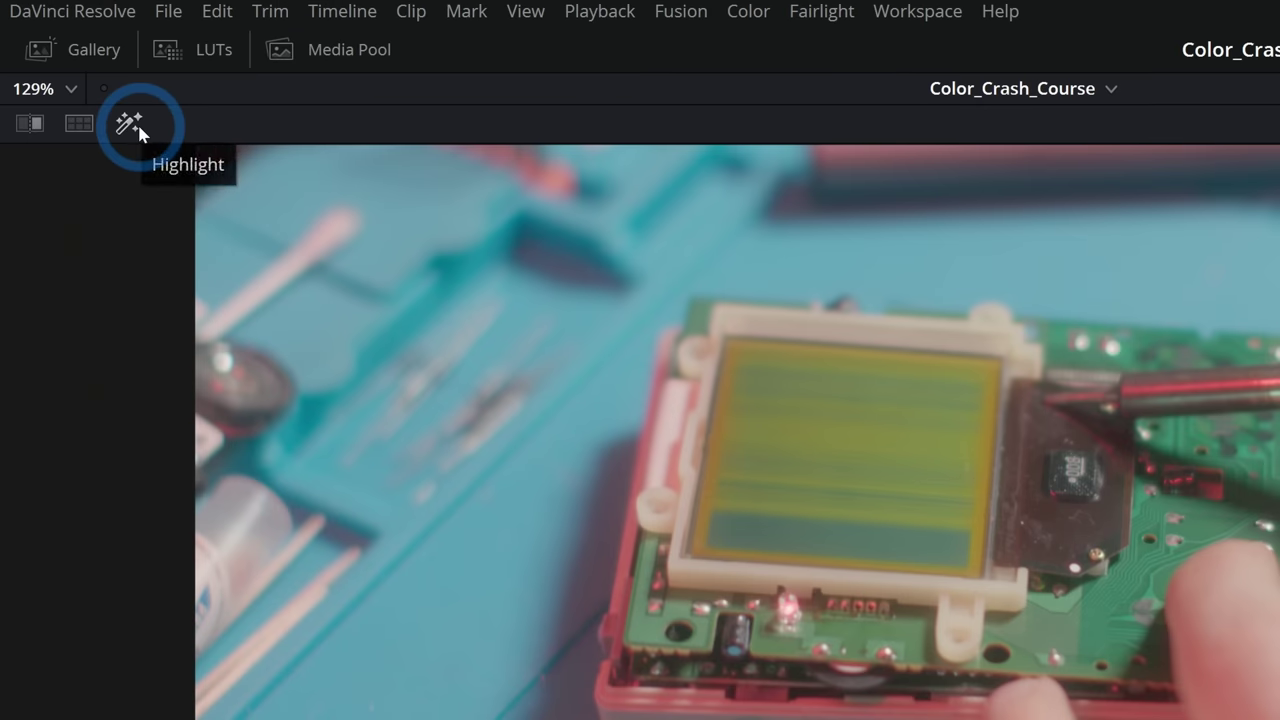
{"action": "left_click", "coordinate": [128, 125]}
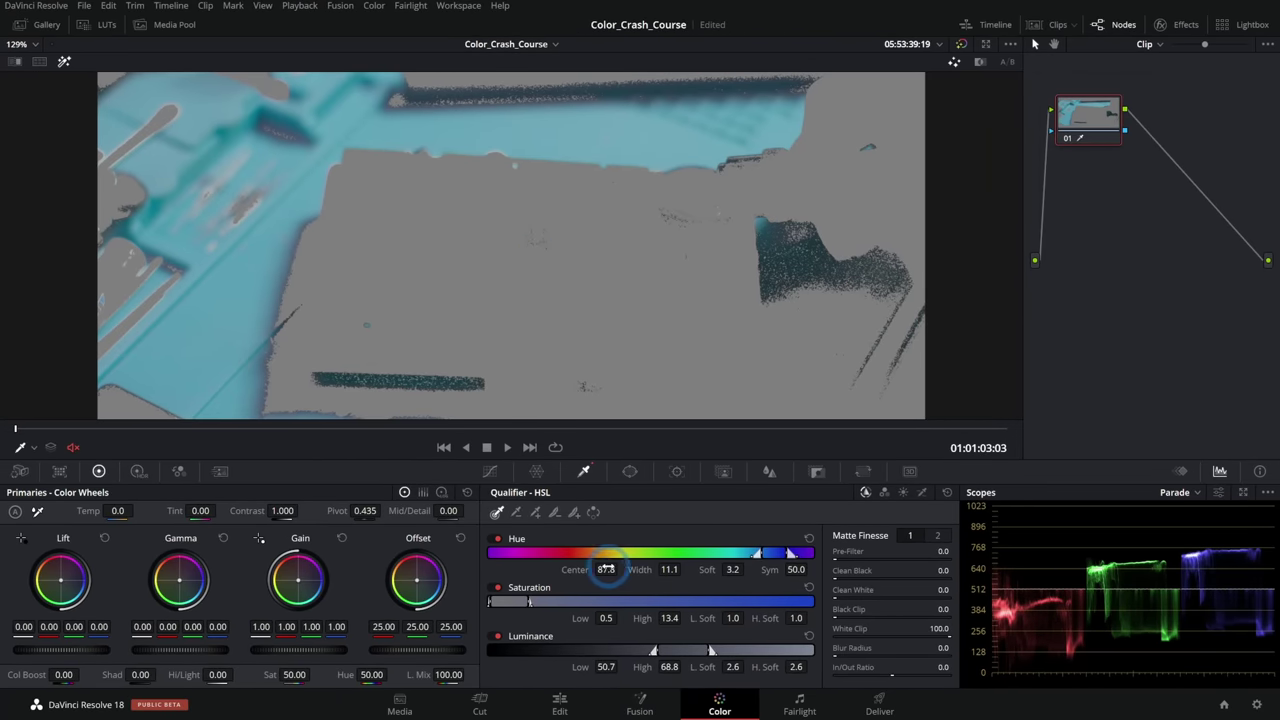
{"action": "left_click_drag", "start_coordinate": [606, 569], "coordinate": [749, 569]}
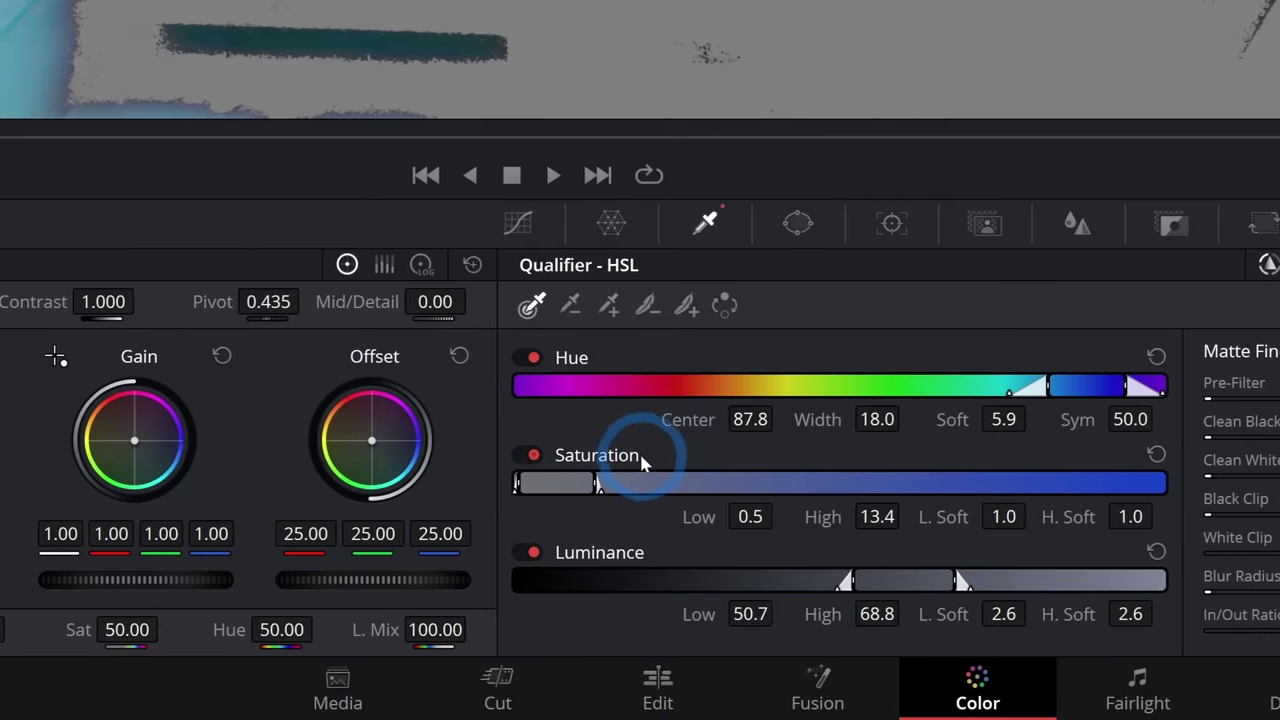
- Switch the Qualifier's Hue, Saturation and Luminance criteria off and back on to compare how each affects the key
{"action": "left_click", "coordinate": [557, 455]}
{"action": "left_click", "coordinate": [557, 551]}
{"action": "left_click", "coordinate": [636, 455]}
{"action": "left_click", "coordinate": [636, 357]}
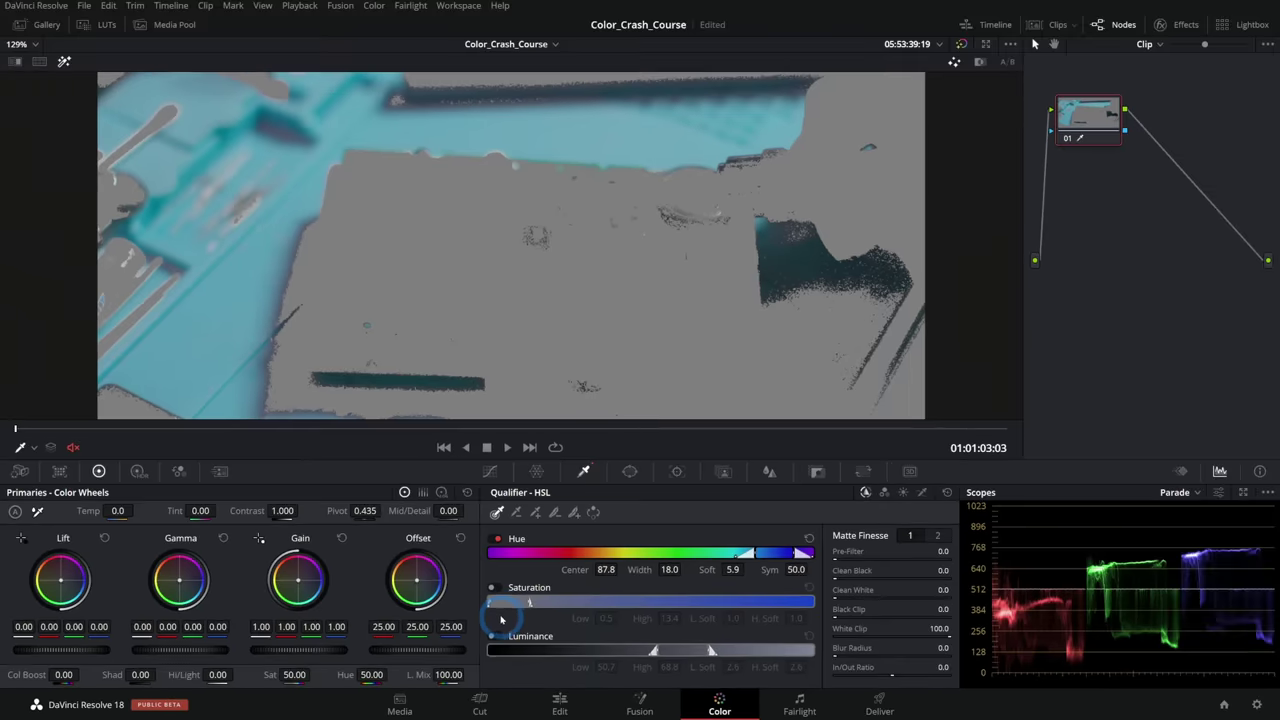
{"action": "left_click", "coordinate": [497, 589]}
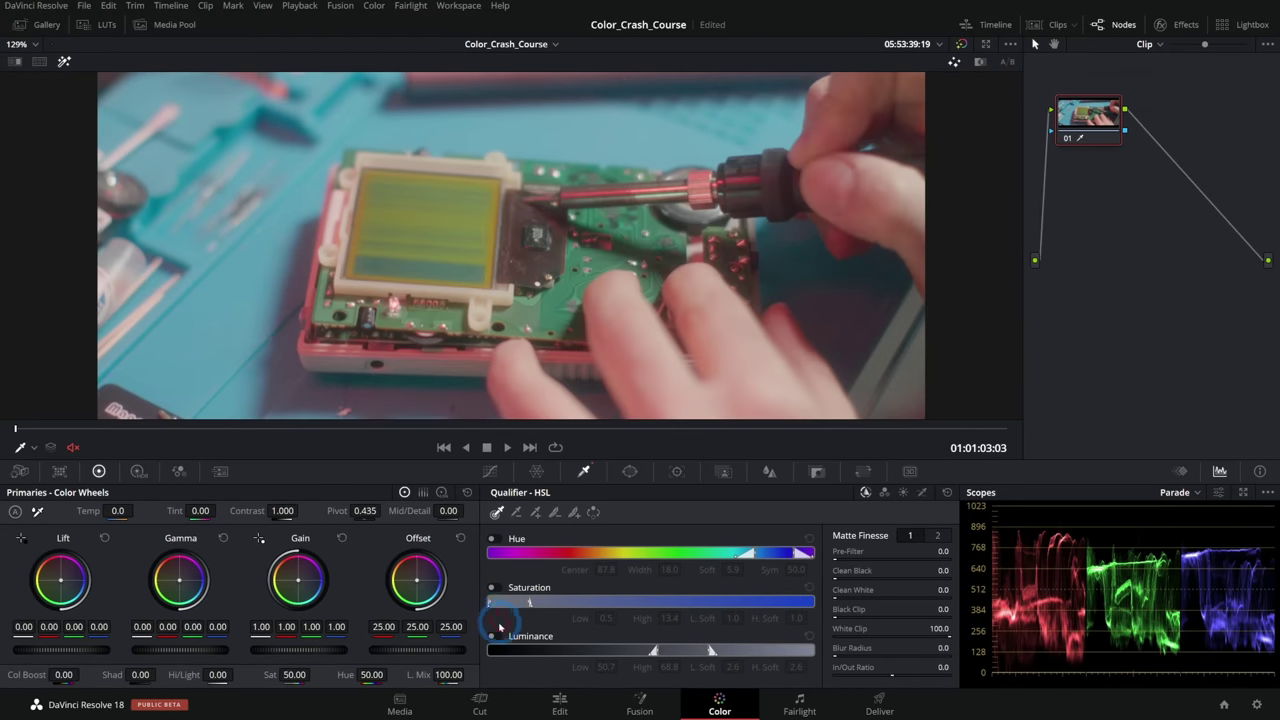
{"action": "left_click", "coordinate": [497, 637]}
{"action": "left_click", "coordinate": [497, 538]}
{"action": "left_click", "coordinate": [497, 587]}
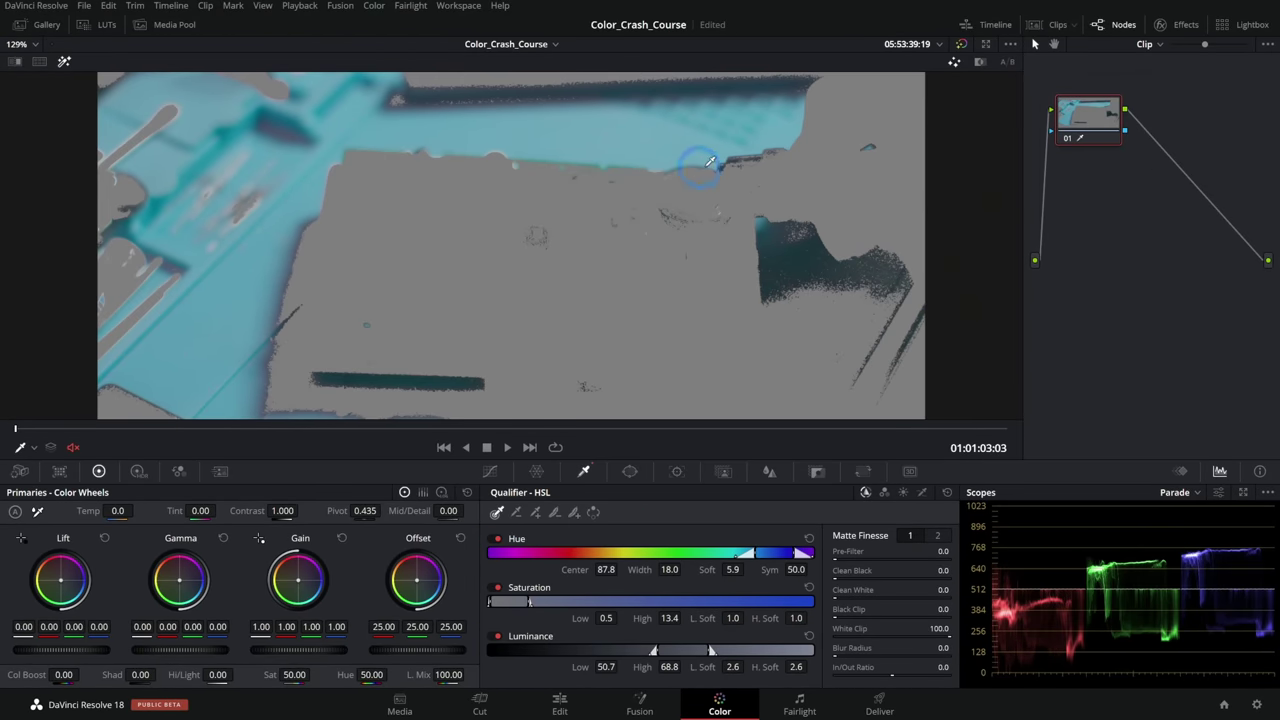
- Try Luminance at Low 45.7, High 72.2, L. Soft 9.3 and H. Soft 8.0, and compare the mat with and without highlight
{"action": "left_click_drag", "start_coordinate": [606, 666], "coordinate": [574, 665]}
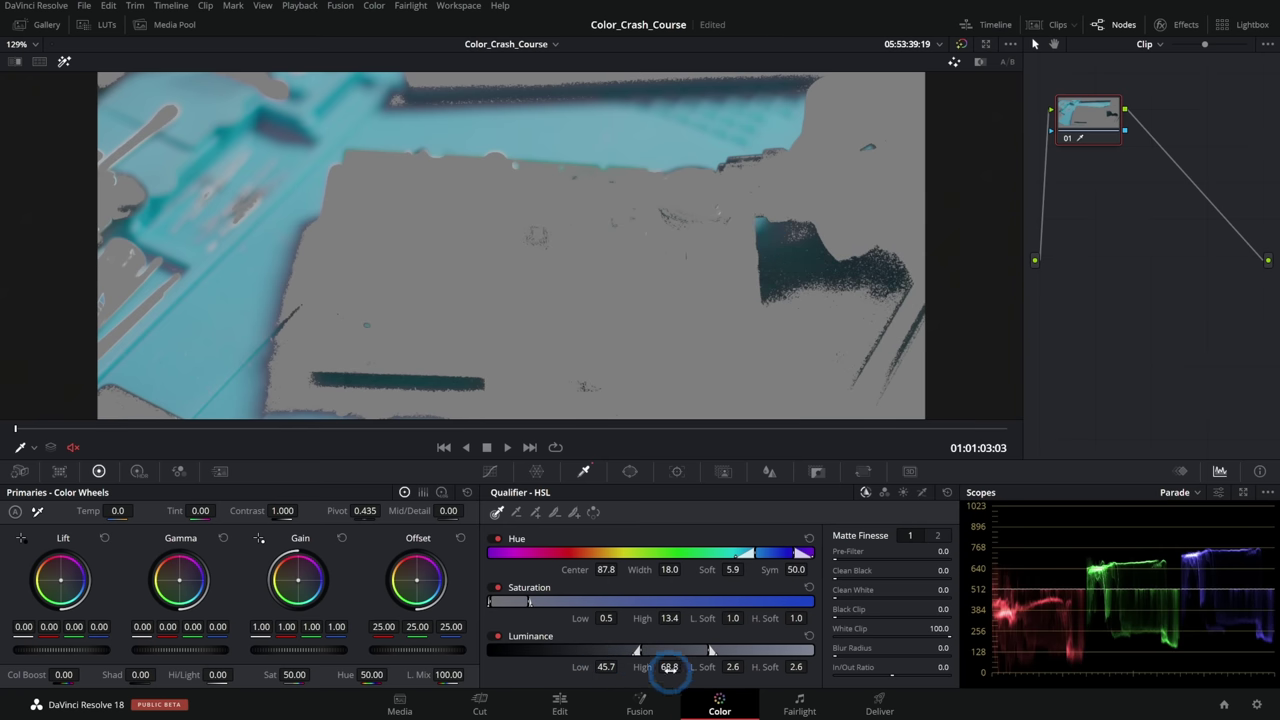
{"action": "left_click_drag", "start_coordinate": [673, 666], "coordinate": [784, 672]}
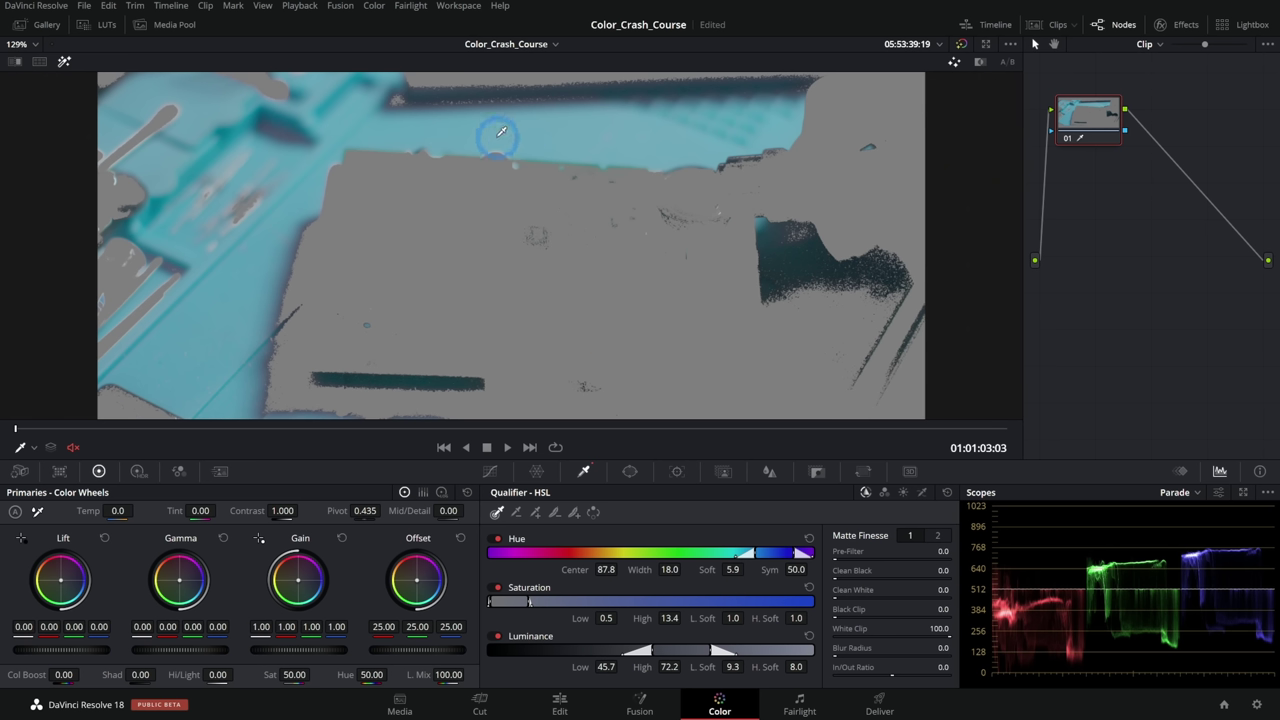
{"action": "left_click", "coordinate": [64, 61]}
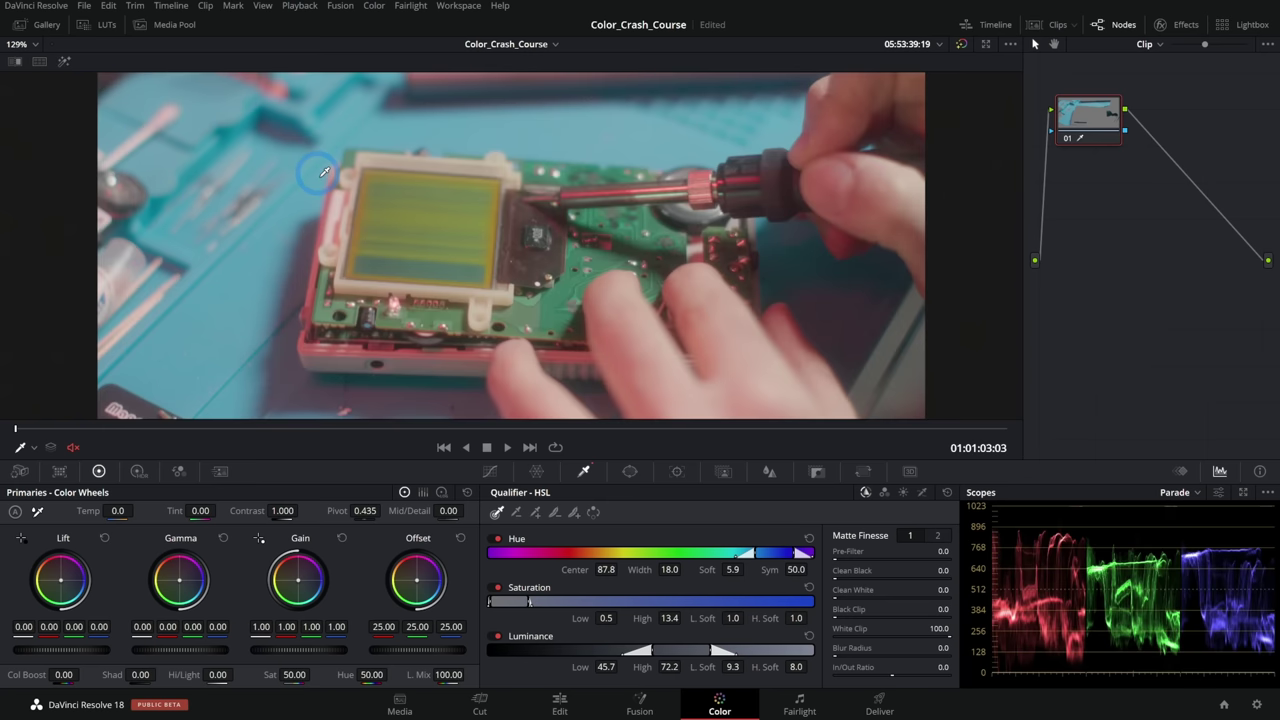
{"action": "left_click", "coordinate": [64, 61]}
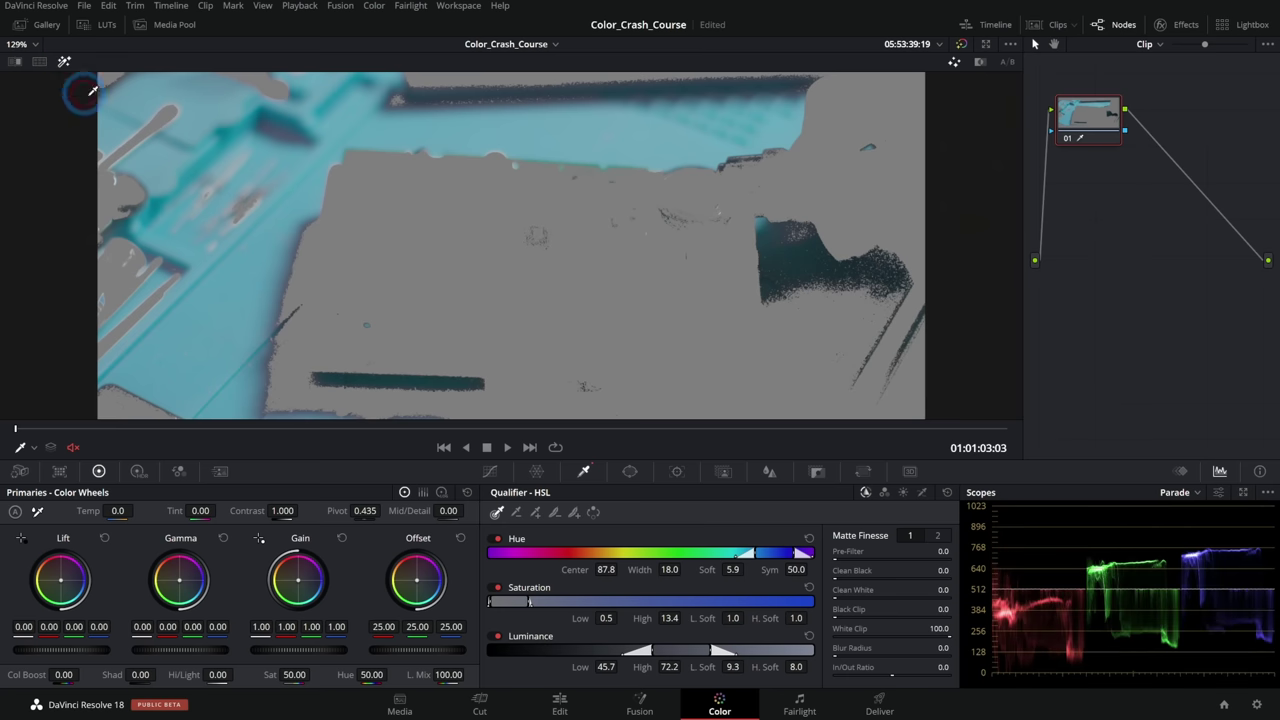
{"action": "left_click", "coordinate": [64, 61]}
- Try recoloring the keyed mat with Hue 16.20 and Gamma -0.09, check another frame, and undo both the grade and the key
{"action": "left_click_drag", "start_coordinate": [371, 674], "coordinate": [259, 674]}
{"action": "left_click_drag", "start_coordinate": [450, 429], "coordinate": [331, 426]}
{"action": "left_click_drag", "start_coordinate": [222, 652], "coordinate": [200, 654]}
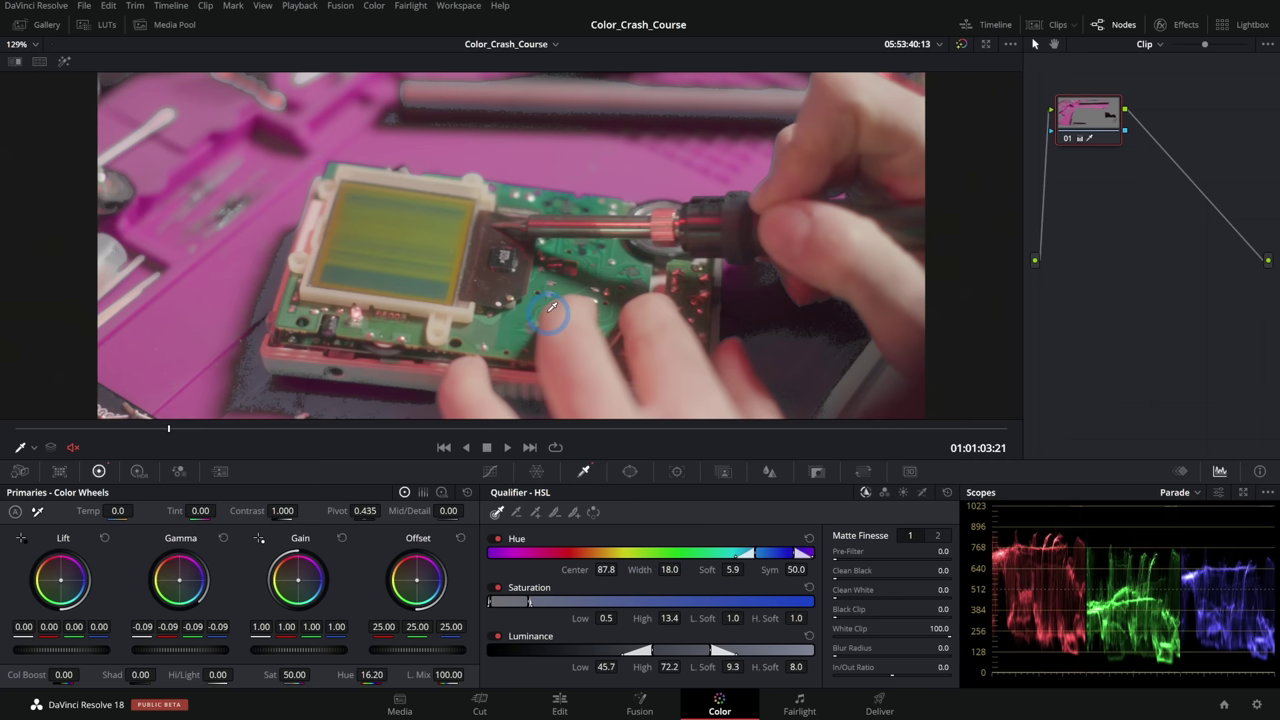
{"action": "key", "text": "ctrl+z"}
{"action": "key", "text": "ctrl+z"}
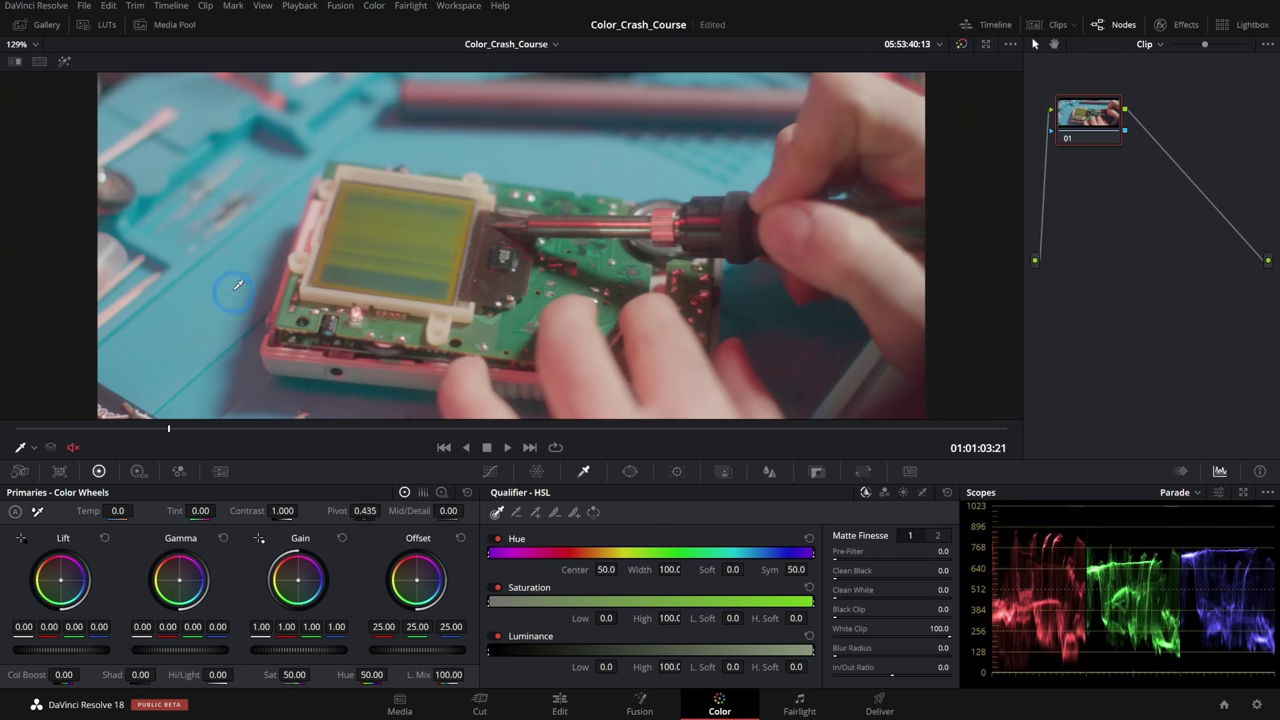
- Try keying the teal mat again on the current frame, highlight the selection and invert it
{"action": "left_click", "coordinate": [204, 332]}
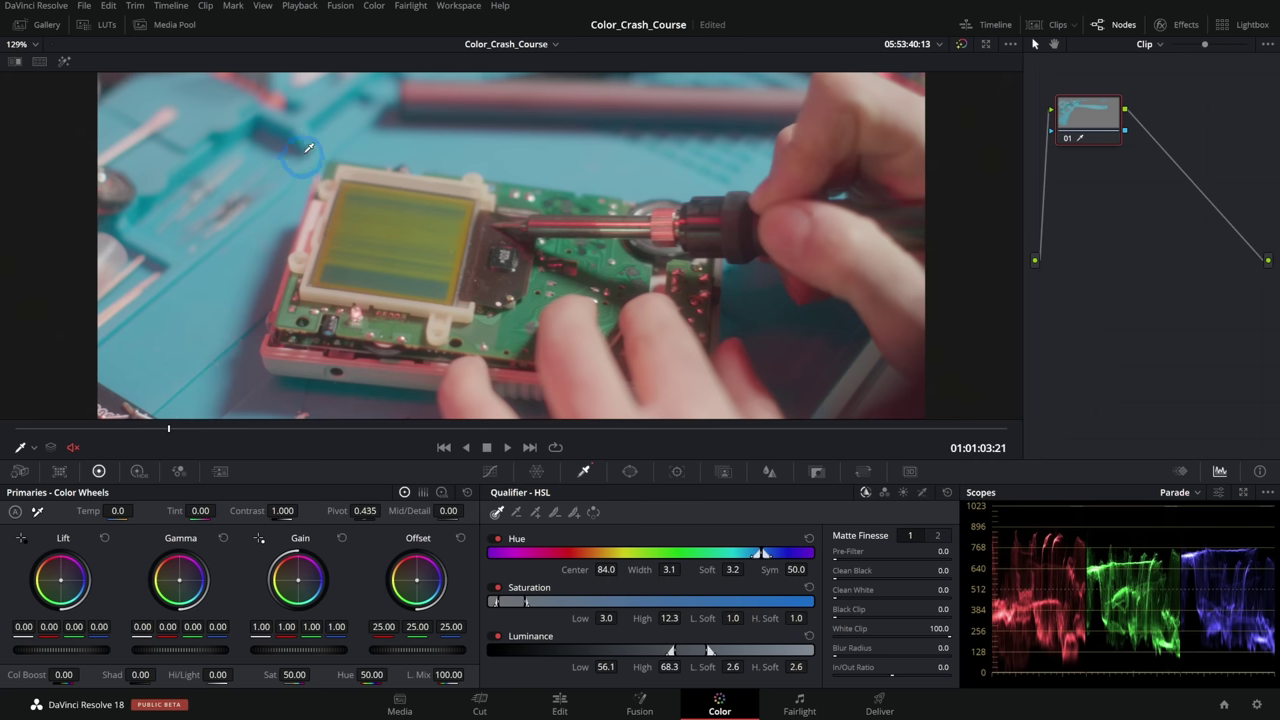
{"action": "left_click", "coordinate": [64, 61]}
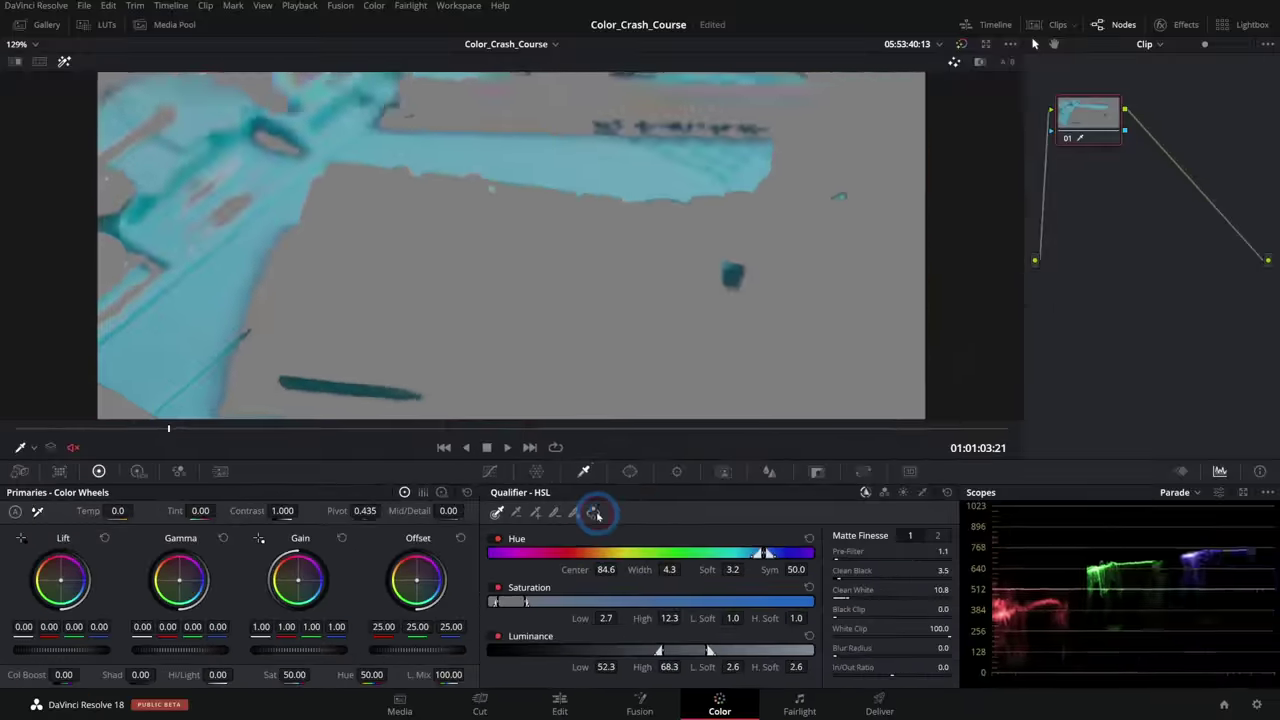
{"action": "left_click", "coordinate": [636, 362]}
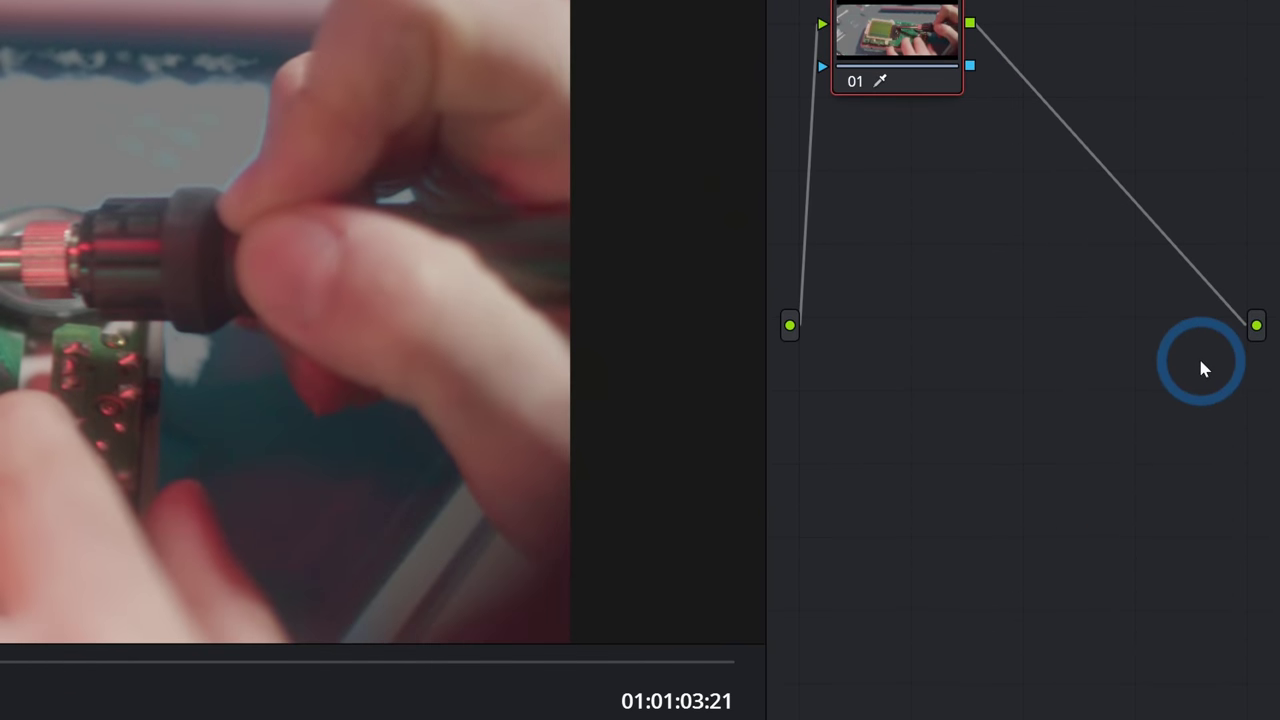
- Try adding an alpha output, connect node 01's key output to it, and check the transparency on the Edit page before returning to Color
{"action": "right_click", "coordinate": [1202, 366]}
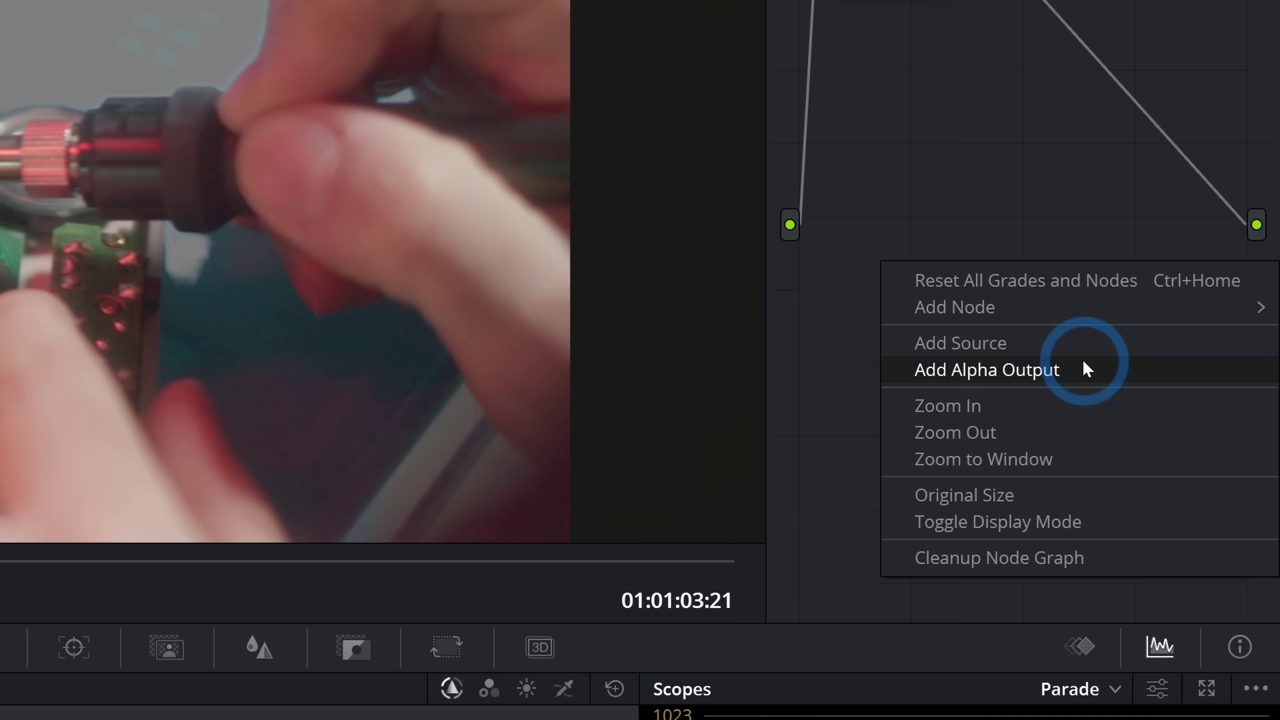
{"action": "left_click", "coordinate": [1081, 470]}
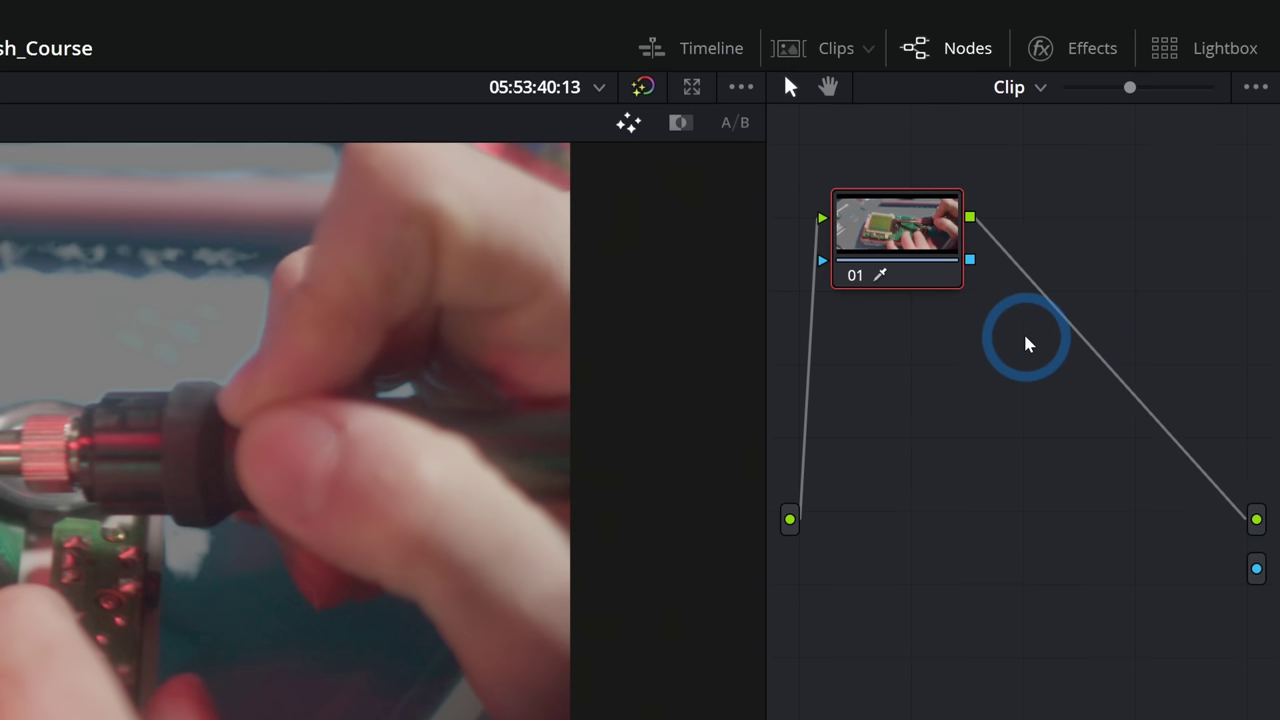
{"action": "left_click_drag", "start_coordinate": [971, 263], "coordinate": [1258, 368]}
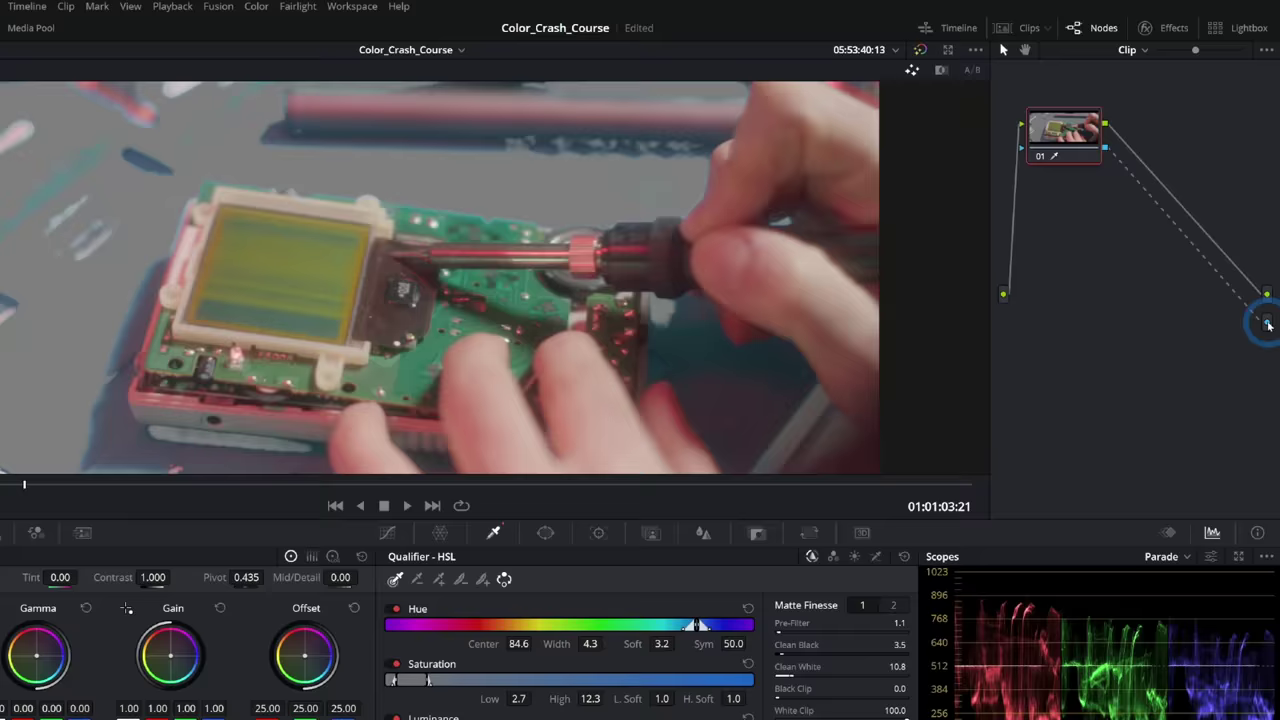
{"action": "left_click", "coordinate": [561, 700]}
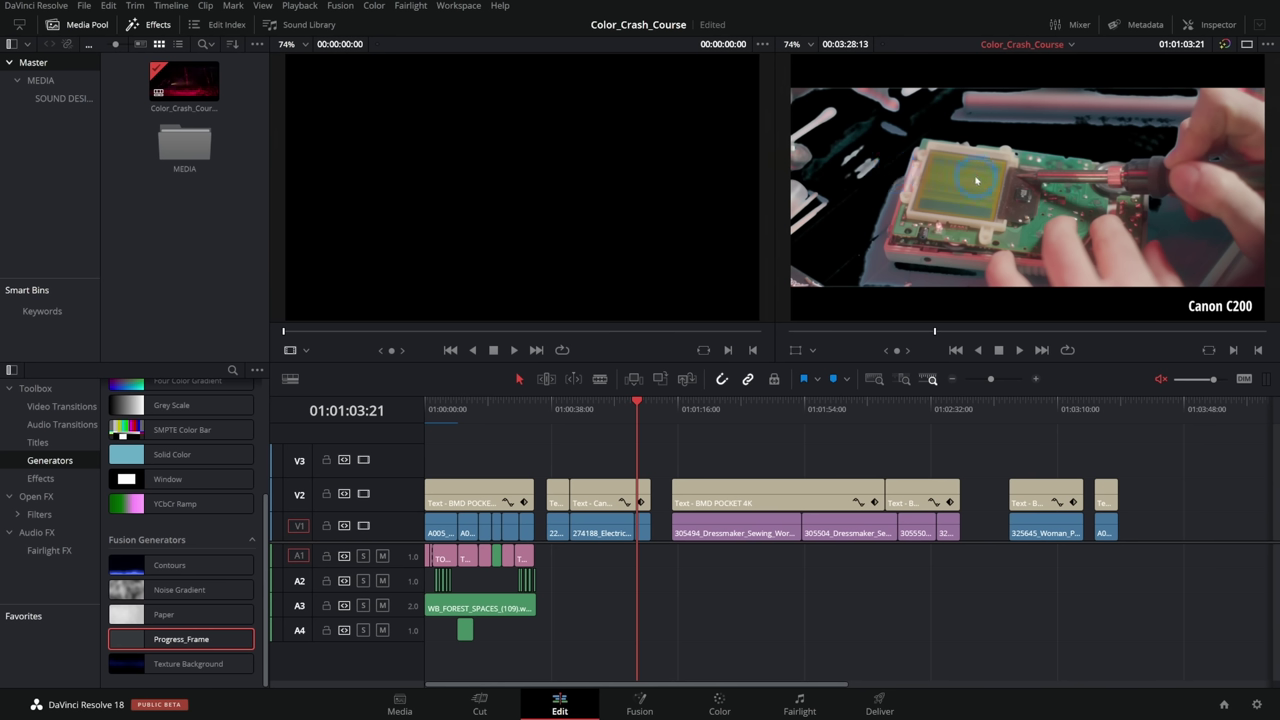
{"action": "left_click", "coordinate": [718, 697]}
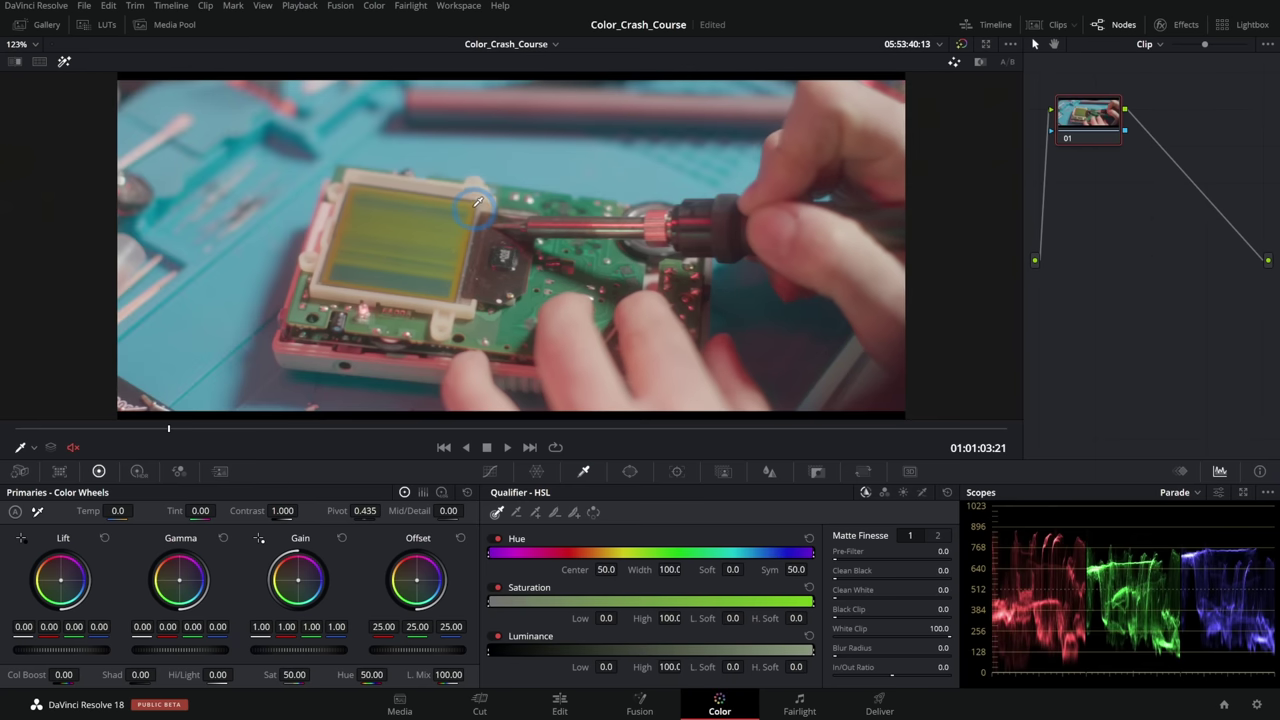
- Go to the close-up of the woman at 01:02:26:10 and try keying her skin by sampling the cheek
{"action": "left_click_drag", "start_coordinate": [185, 428], "coordinate": [385, 428]}
{"action": "scroll", "coordinate": [337, 236], "scroll_direction": "up", "scroll_amount": 4}
{"action": "scroll", "coordinate": [335, 236], "scroll_direction": "up", "scroll_amount": 5}
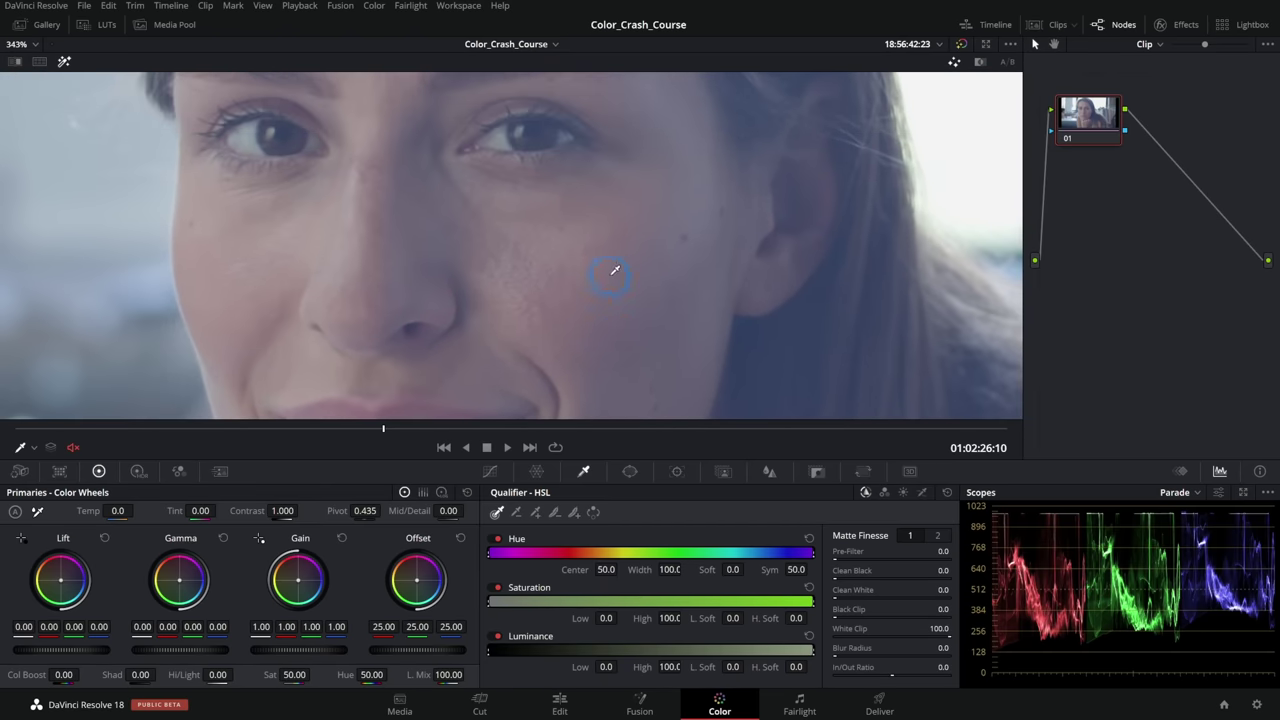
{"action": "left_click", "coordinate": [609, 266]}
{"action": "scroll", "coordinate": [545, 247], "scroll_direction": "down", "scroll_amount": 9}
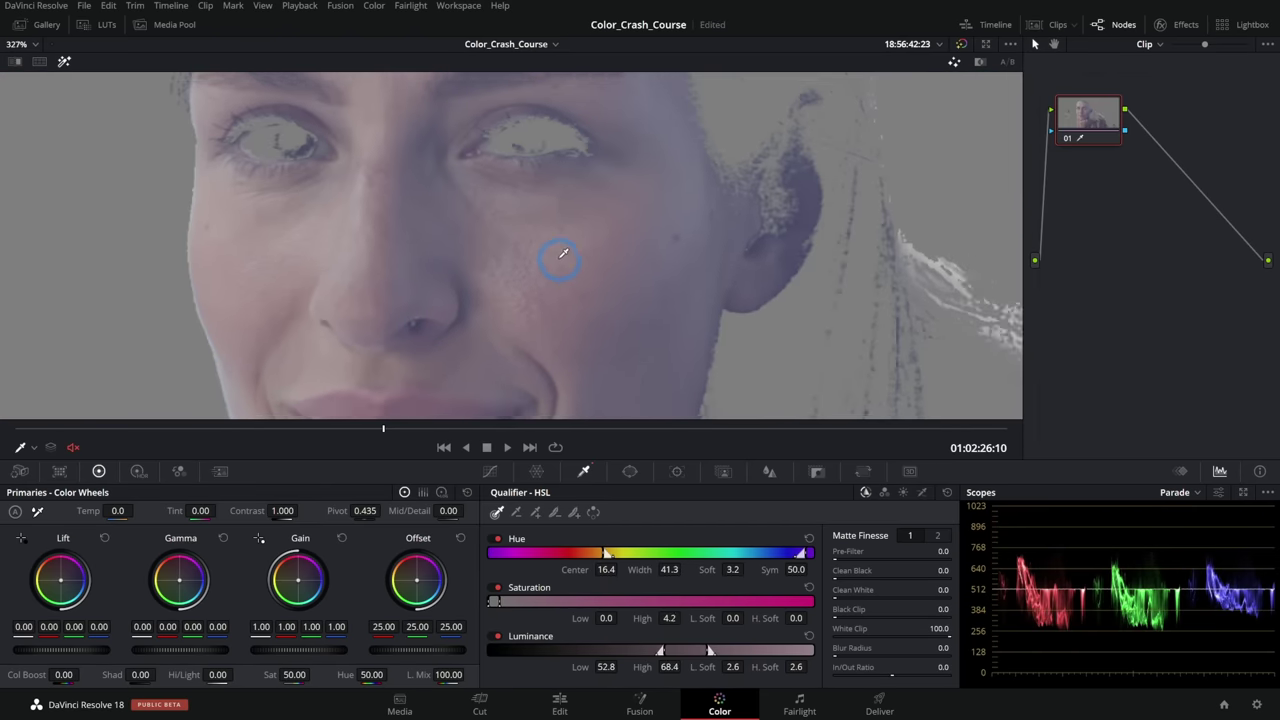
- Try softening the keyed skin by lowering Mid/Detail to -72.00 while inspecting the cheek closely
{"action": "scroll", "coordinate": [567, 290], "scroll_direction": "up", "scroll_amount": 12}
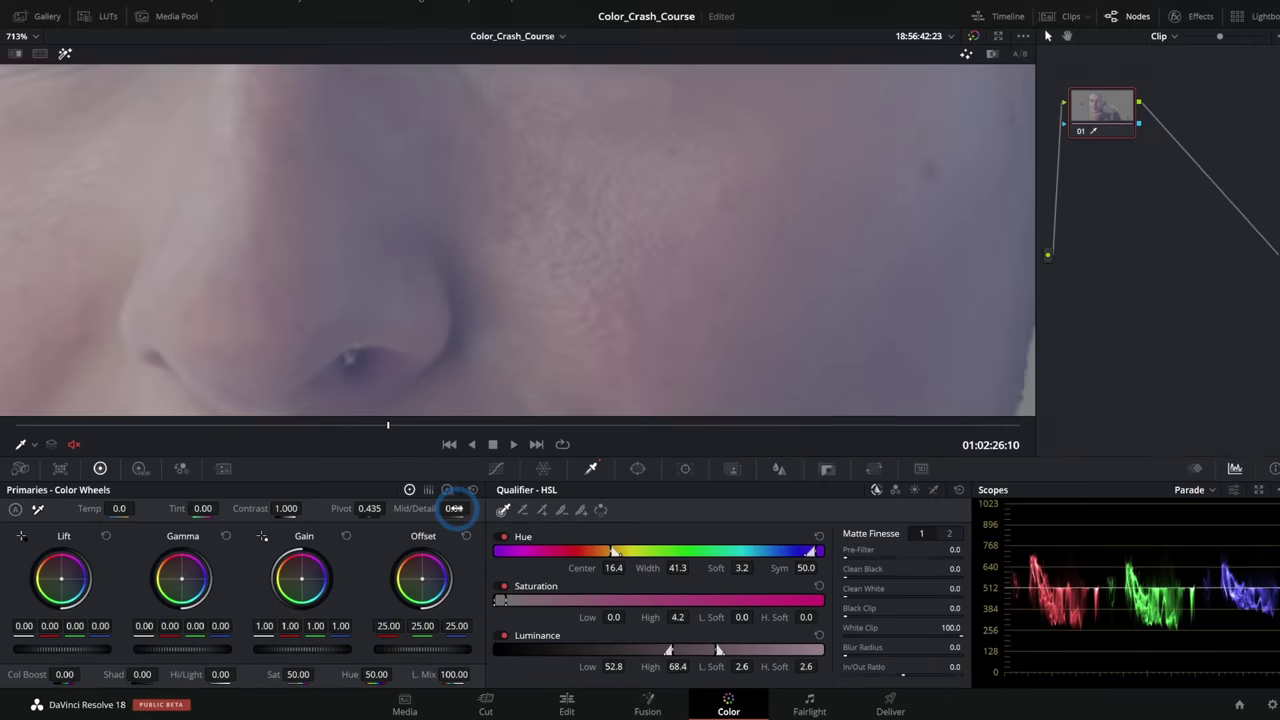
{"action": "left_click_drag", "start_coordinate": [640, 359], "coordinate": [589, 363]}
{"action": "left_click_drag", "start_coordinate": [433, 512], "coordinate": [397, 512]}
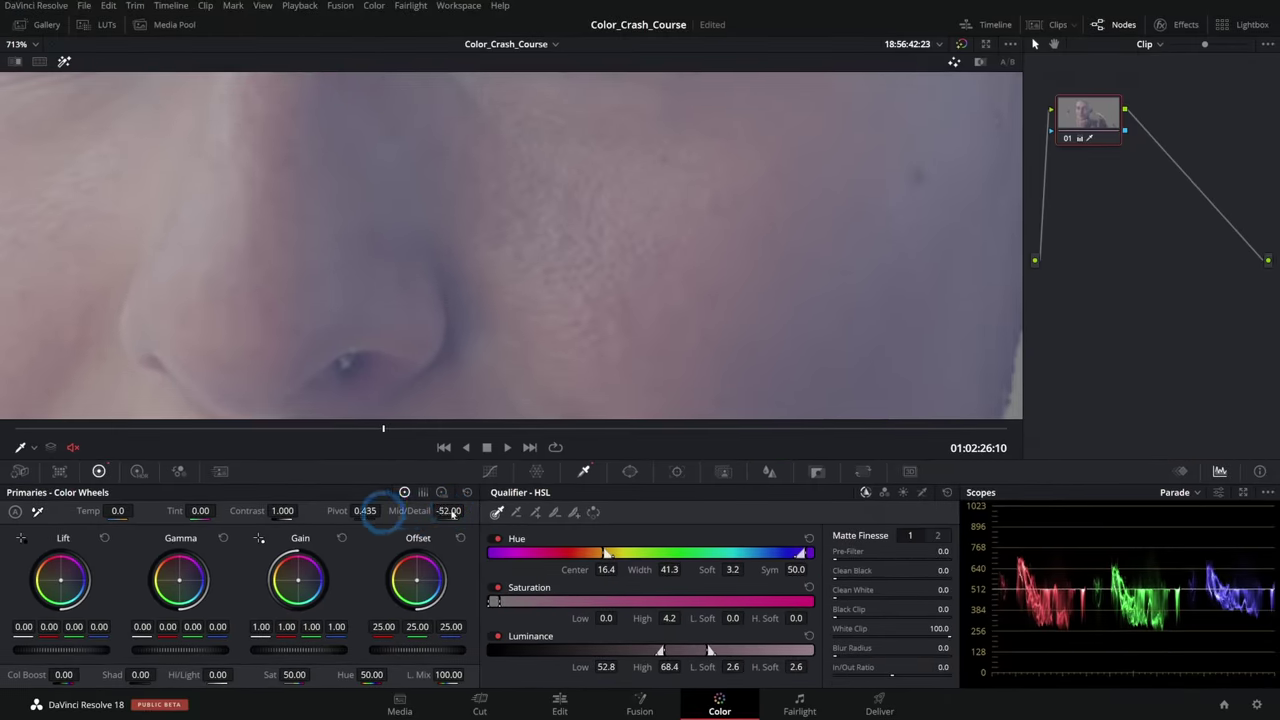
{"action": "left_click_drag", "start_coordinate": [590, 262], "coordinate": [430, 510]}
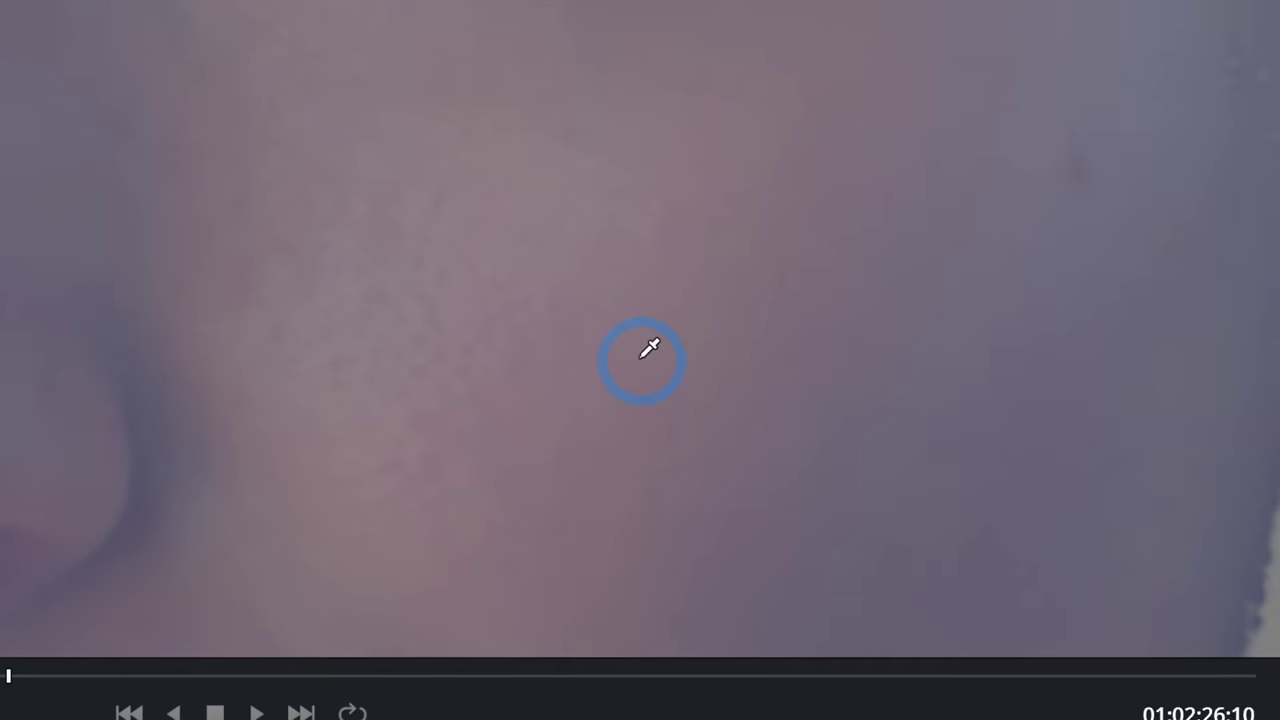
- Turn off the highlight and toggle node 01 to compare the face before and after the skin softening
{"action": "scroll", "coordinate": [705, 270], "scroll_direction": "down", "scroll_amount": 4}
{"action": "scroll", "coordinate": [493, 241], "scroll_direction": "down", "scroll_amount": 2}
{"action": "key", "text": "shift+h"}
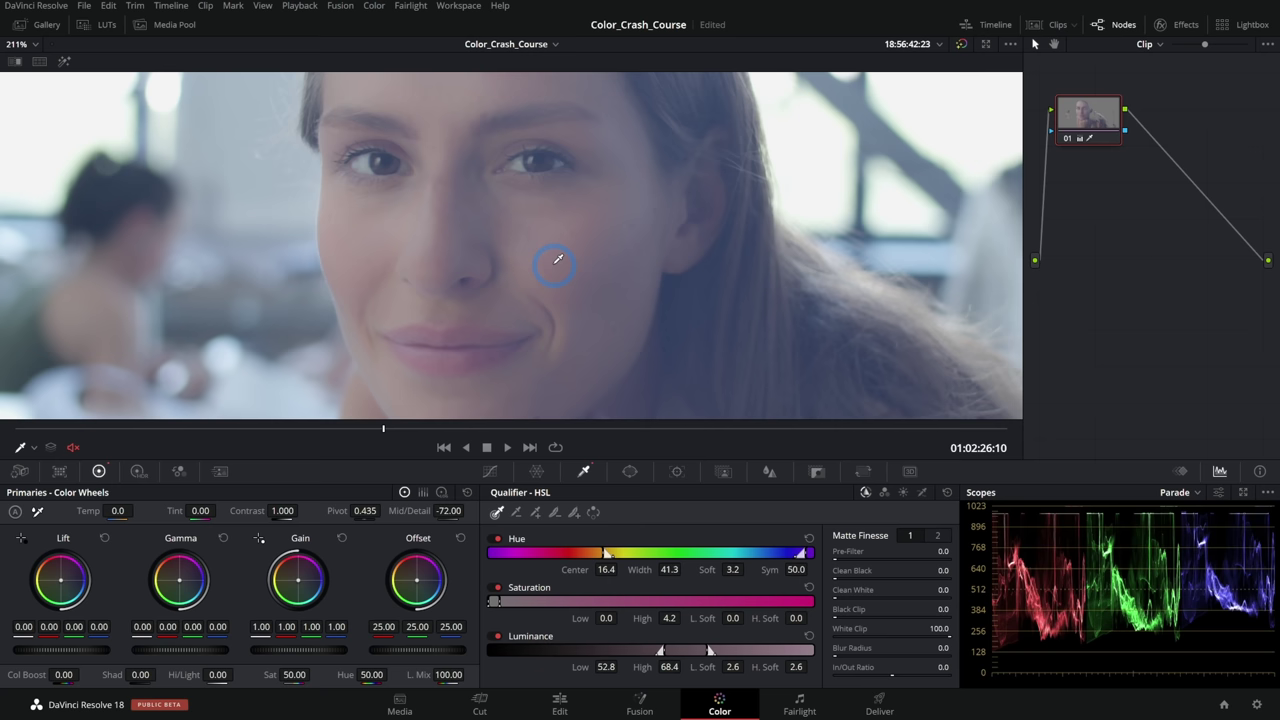
{"action": "left_click", "coordinate": [1066, 139]}
{"action": "left_click", "coordinate": [1066, 139]}
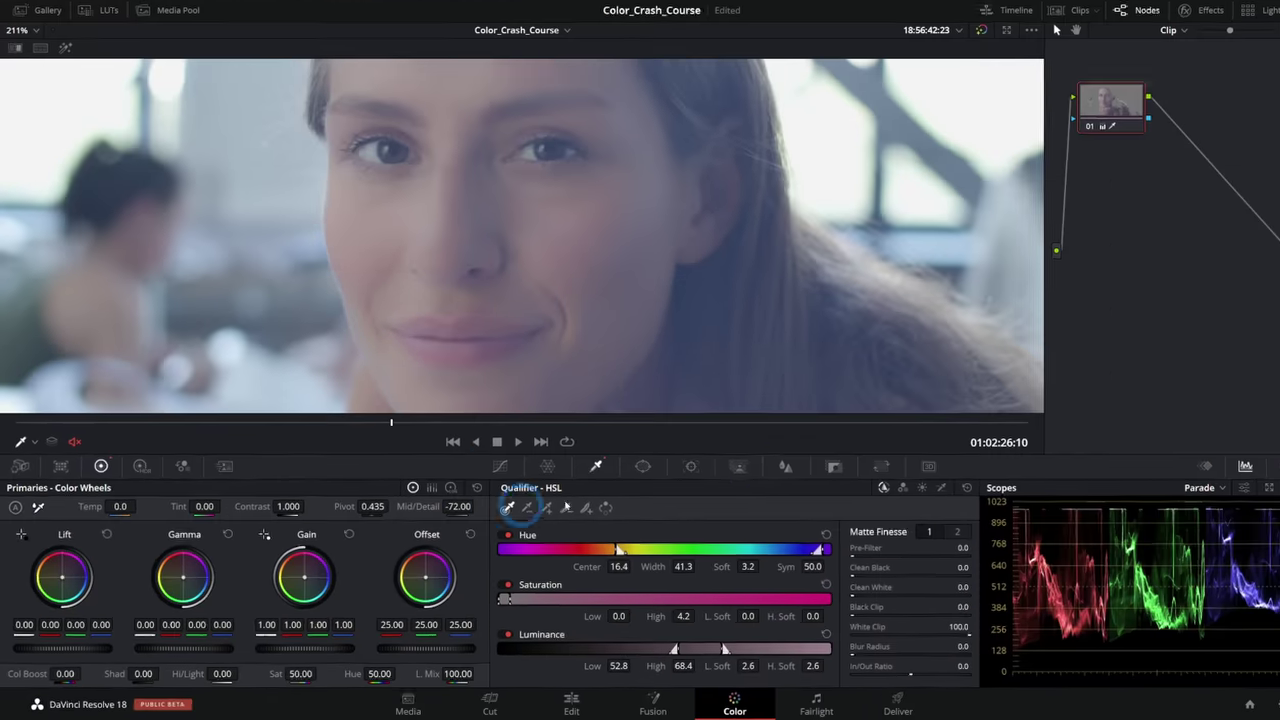
{"action": "left_click", "coordinate": [784, 466]}
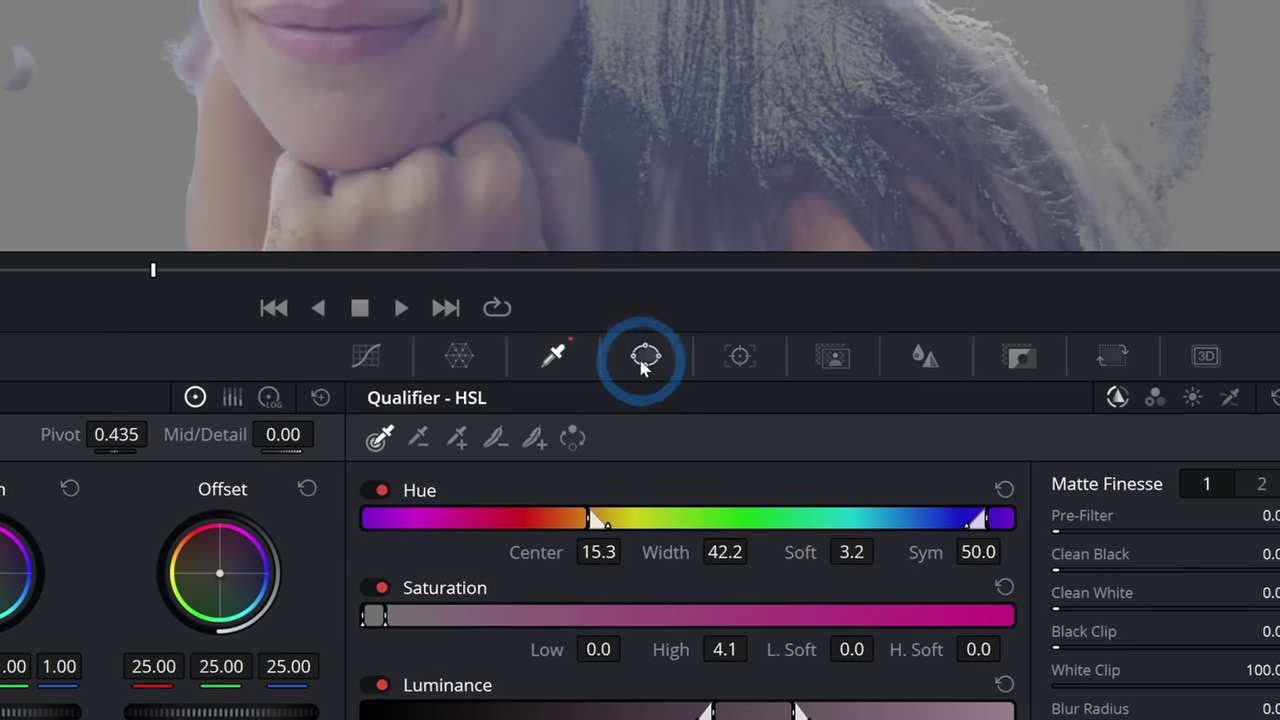
- Add a circular window over the woman's face, shape it into an oval with Size 34.50 and Aspect 34.54, and set Soft 1 to 7.21
{"action": "left_click", "coordinate": [630, 472]}
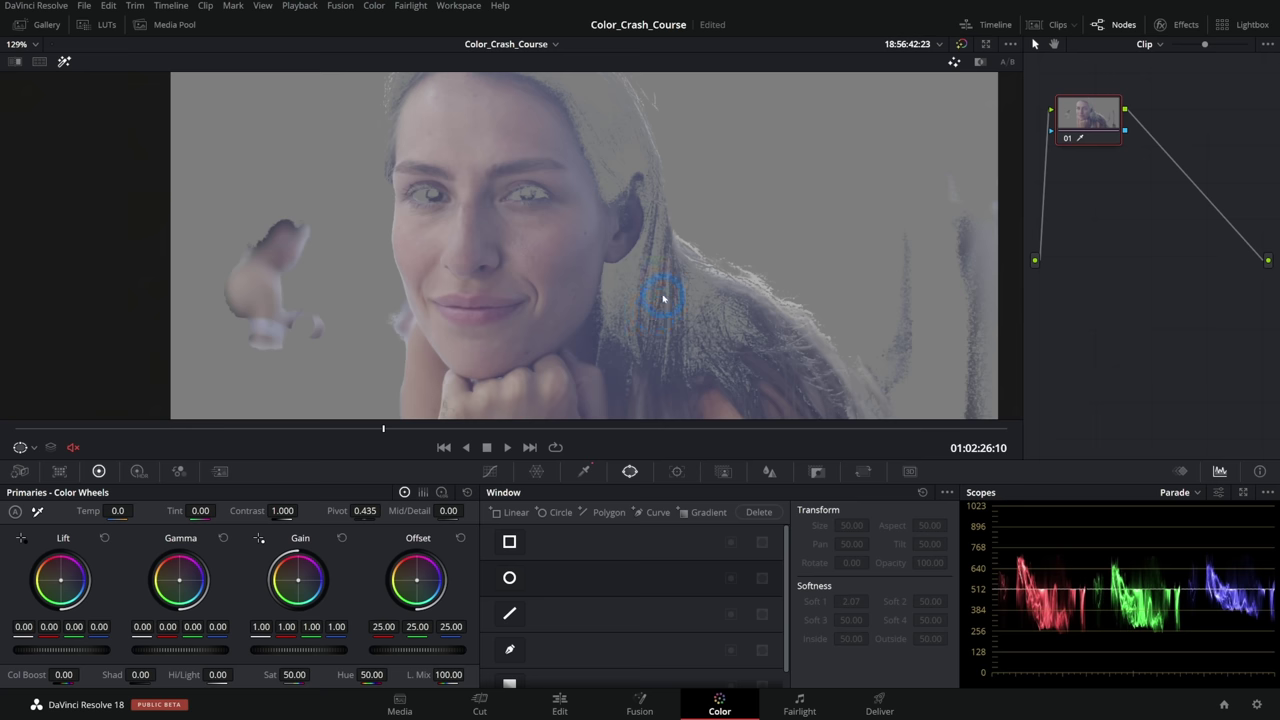
{"action": "left_click_drag", "start_coordinate": [586, 192], "coordinate": [487, 262]}
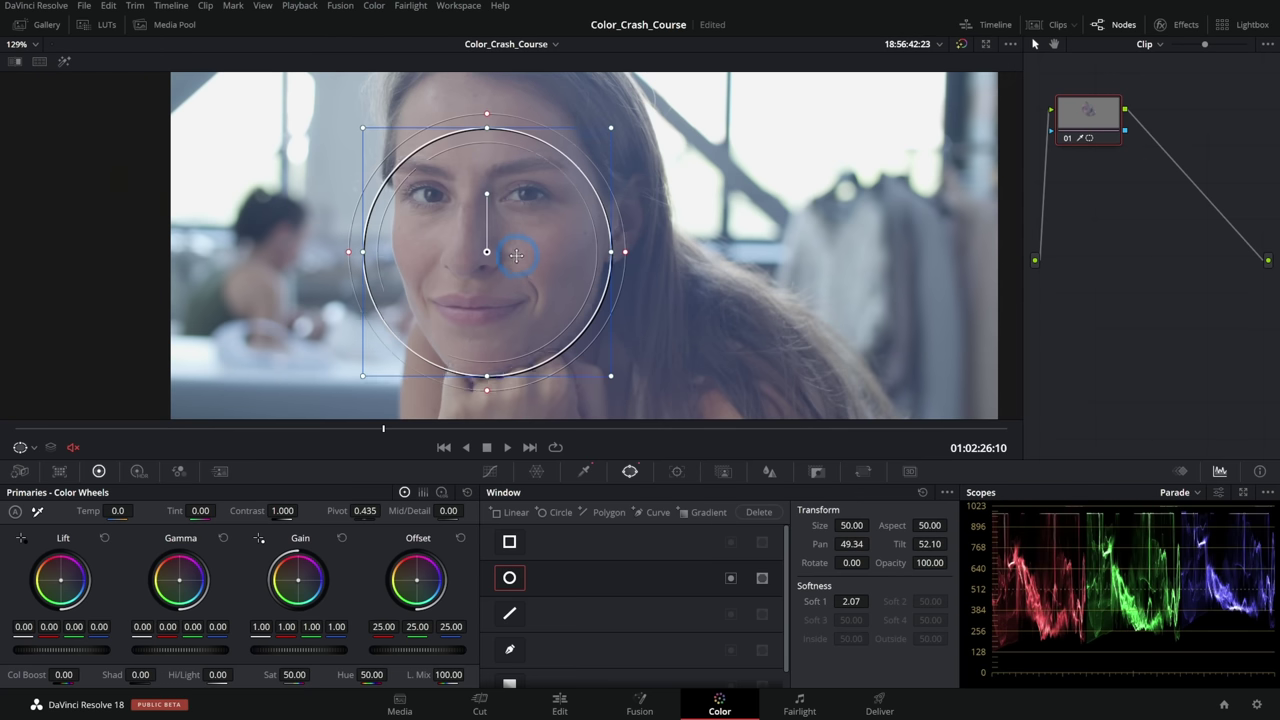
{"action": "left_click_drag", "start_coordinate": [612, 262], "coordinate": [573, 262]}
{"action": "left_click_drag", "start_coordinate": [573, 385], "coordinate": [611, 408]}
{"action": "left_click_drag", "start_coordinate": [508, 270], "coordinate": [518, 233]}
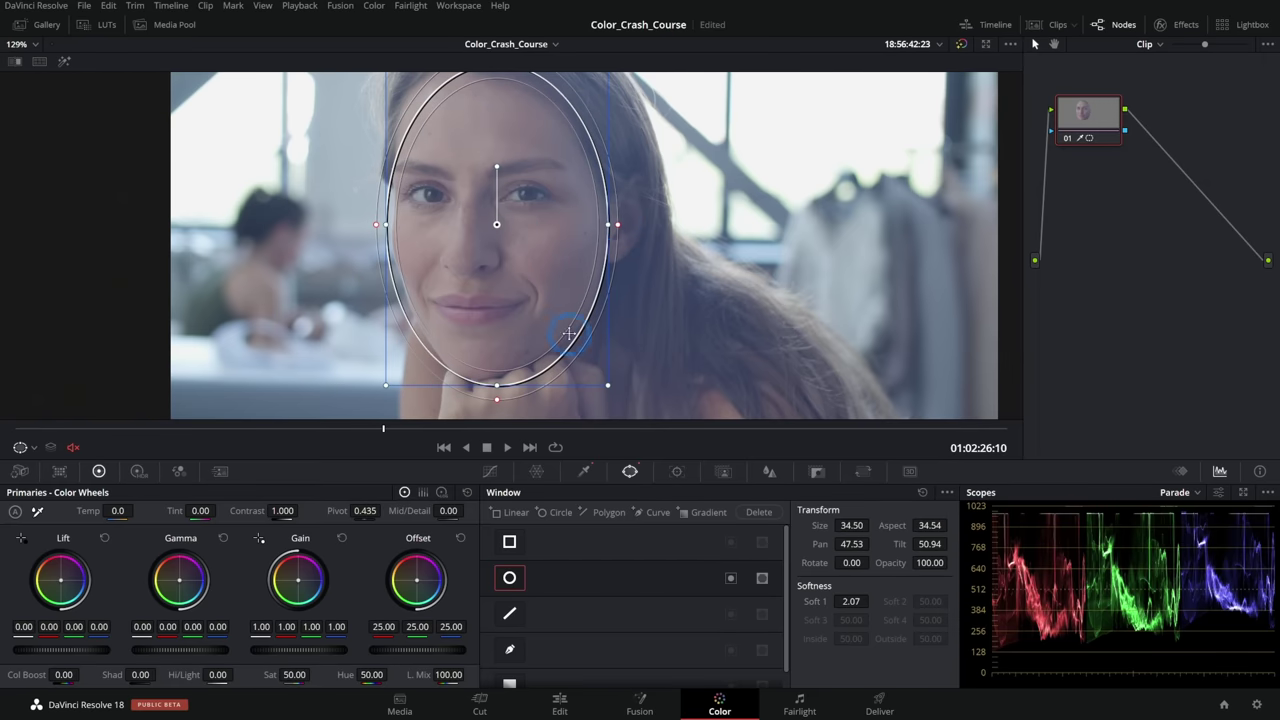
{"action": "left_click_drag", "start_coordinate": [610, 387], "coordinate": [598, 368]}
{"action": "left_click_drag", "start_coordinate": [605, 224], "coordinate": [636, 232]}
{"action": "left_click_drag", "start_coordinate": [535, 230], "coordinate": [527, 229]}
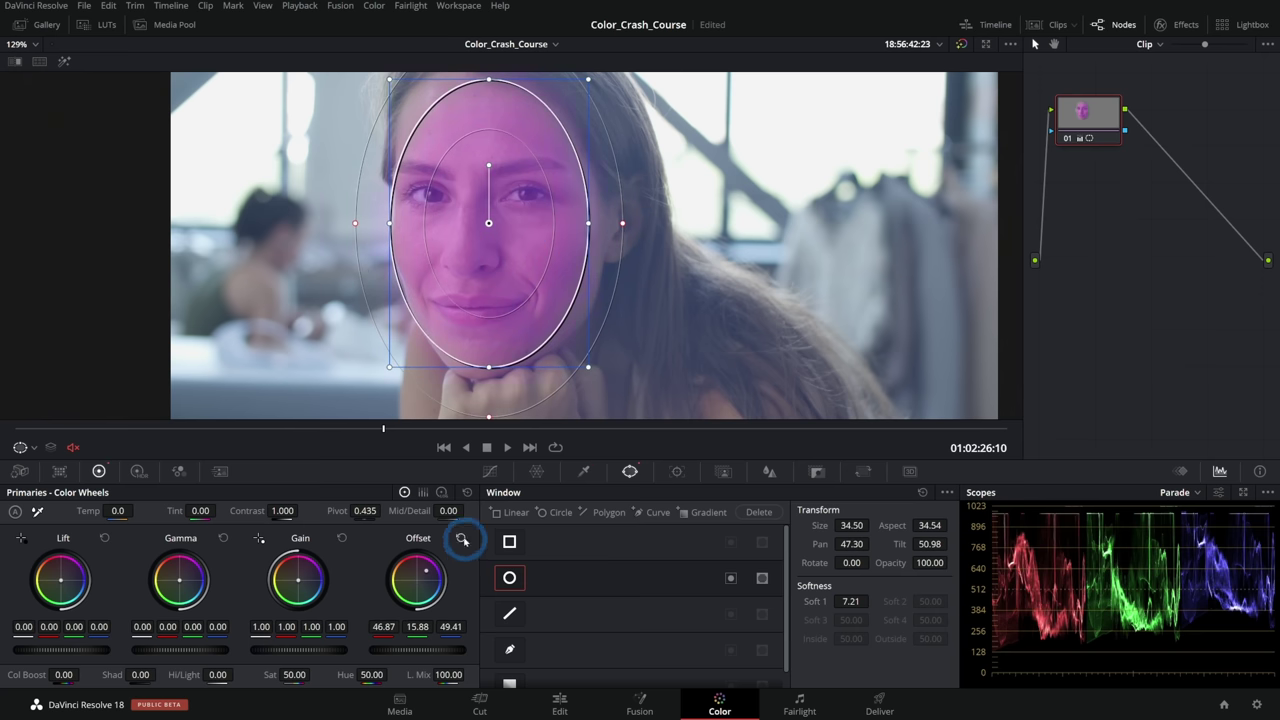
- Reset Offset, tint the window purple with Offset 57.79, 8.42, 90.28, and move the oval partly off the face to Pan 44.17, Tilt 50.87
{"action": "left_click", "coordinate": [461, 538]}
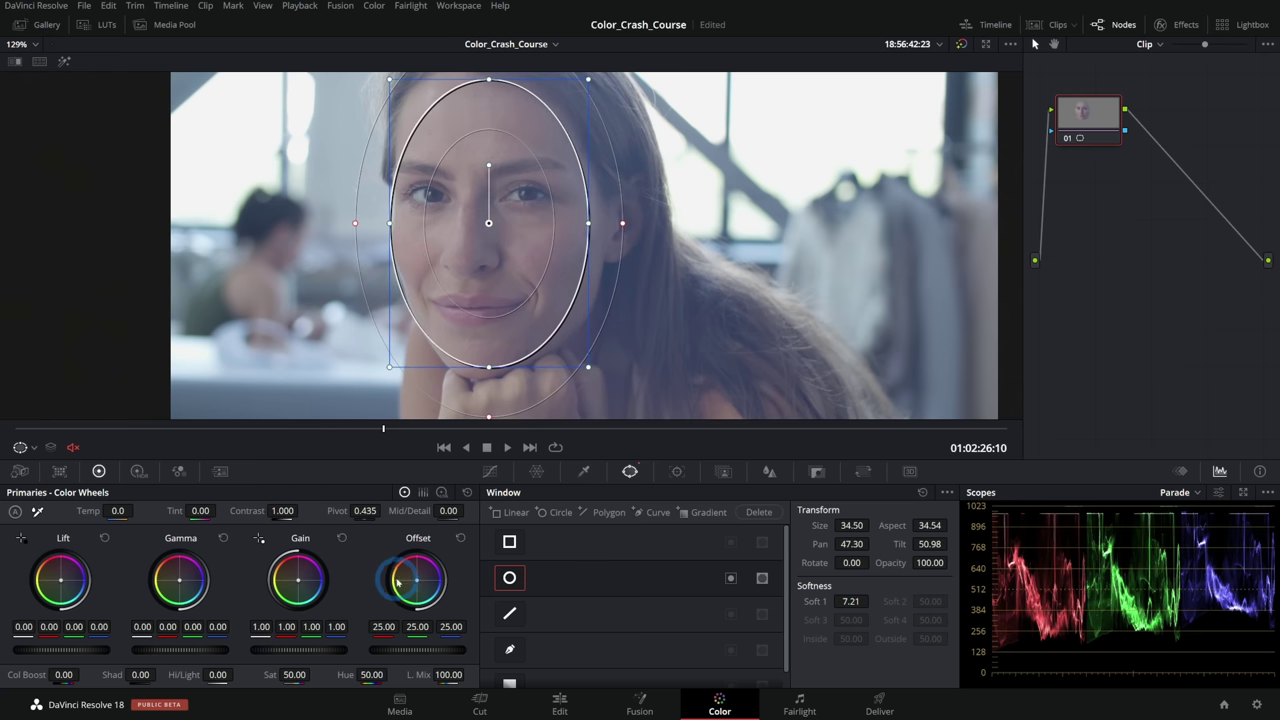
{"action": "left_click_drag", "start_coordinate": [417, 583], "coordinate": [694, 408]}
{"action": "left_click_drag", "start_coordinate": [516, 233], "coordinate": [404, 234]}
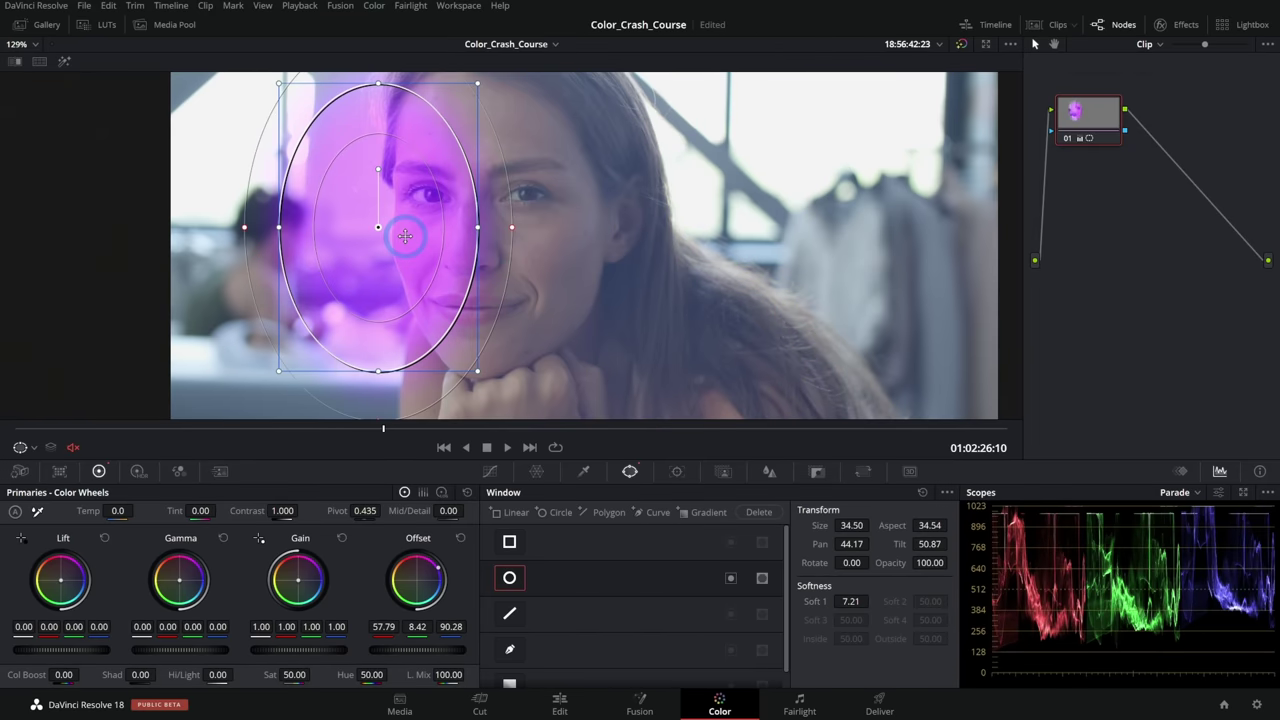
- Undo the oval's move and purple tint, and key the woman's facial skin with the HSL Qualifier while viewing the highlight
{"action": "key", "text": "ctrl+z"}
{"action": "key", "text": "ctrl+z"}
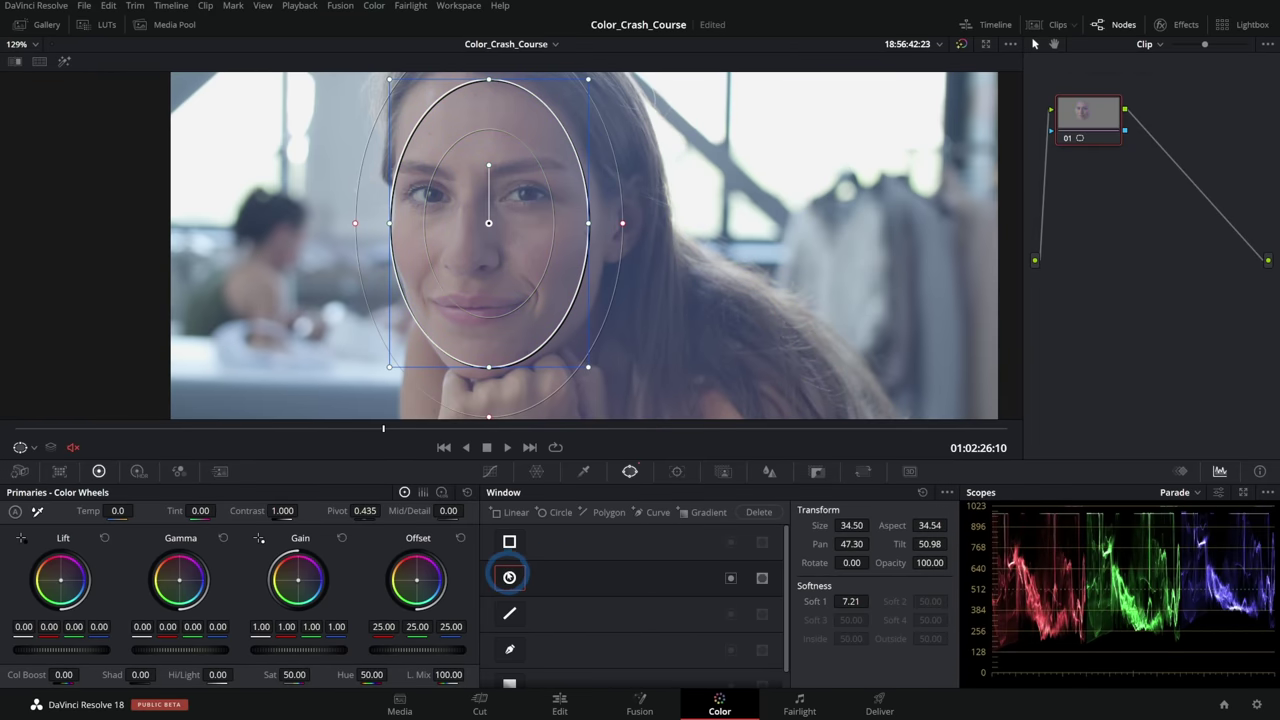
{"action": "left_click", "coordinate": [584, 471]}
{"action": "left_click", "coordinate": [570, 257]}
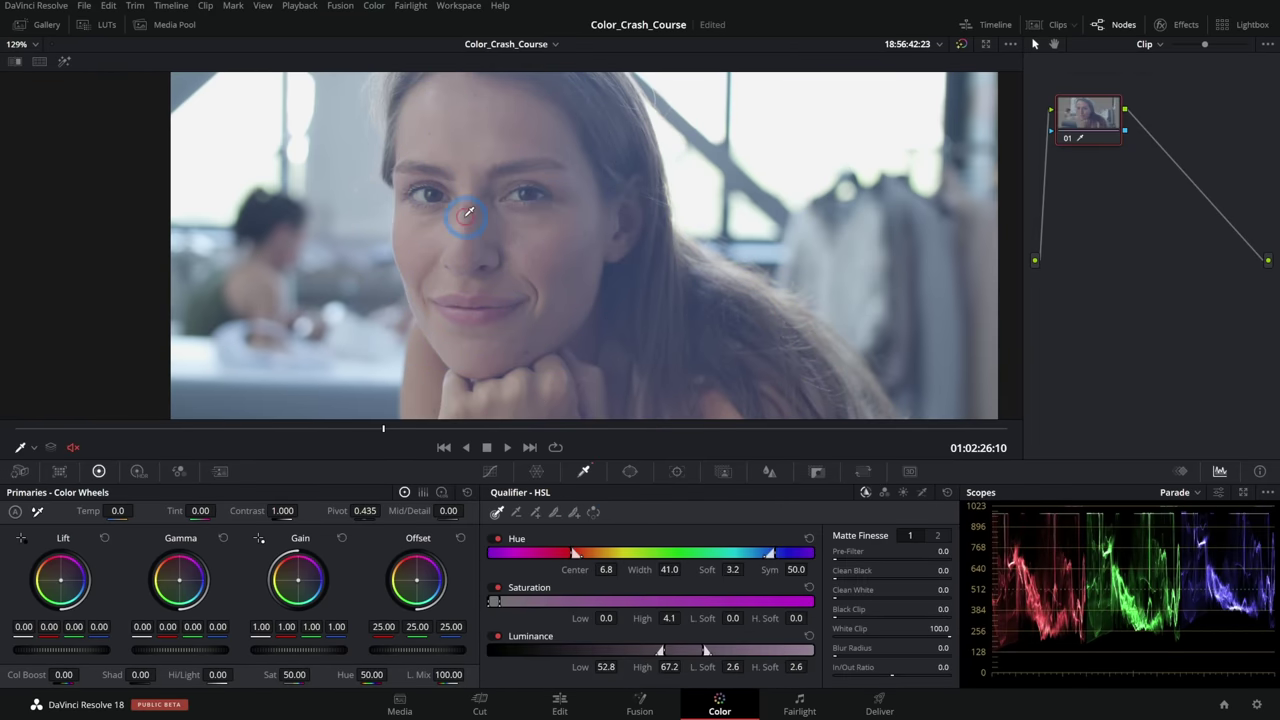
{"action": "left_click", "coordinate": [63, 64]}
{"action": "left_click", "coordinate": [626, 241]}
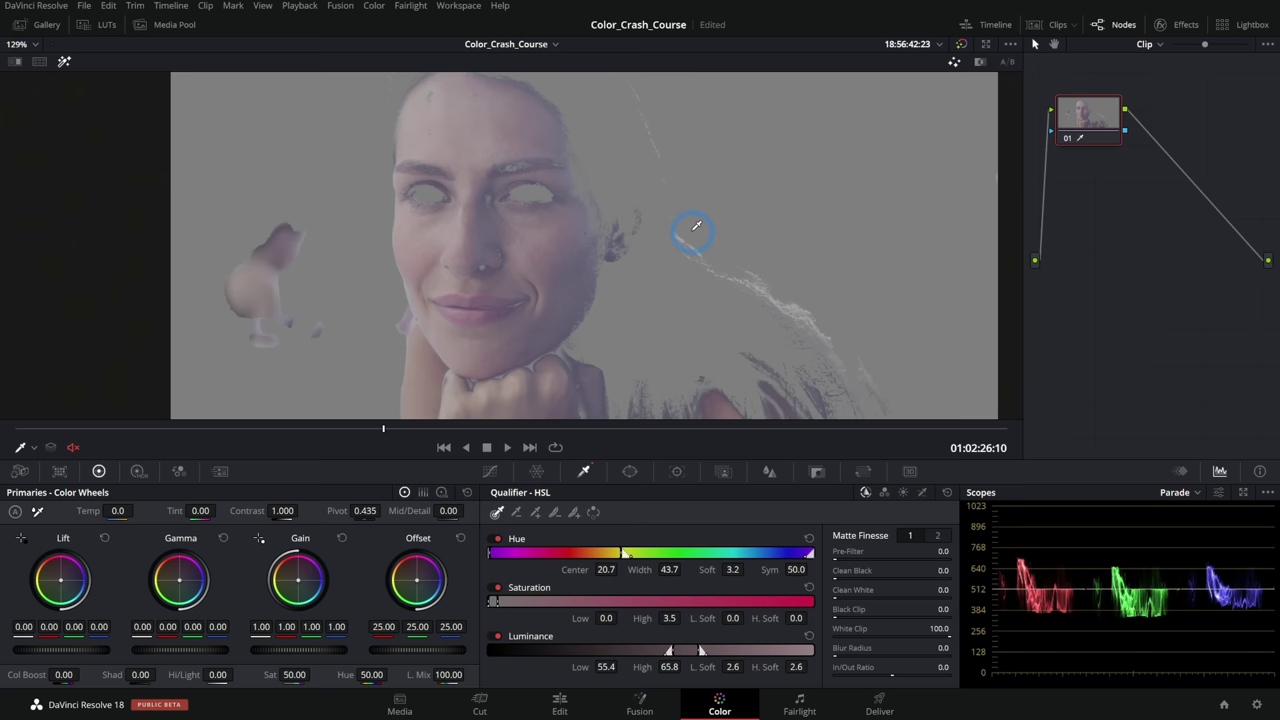
- Limit the skin key with a circular window over the face at Pan 47.15, Tilt 51.13, and turn off the highlight
{"action": "left_click", "coordinate": [629, 471]}
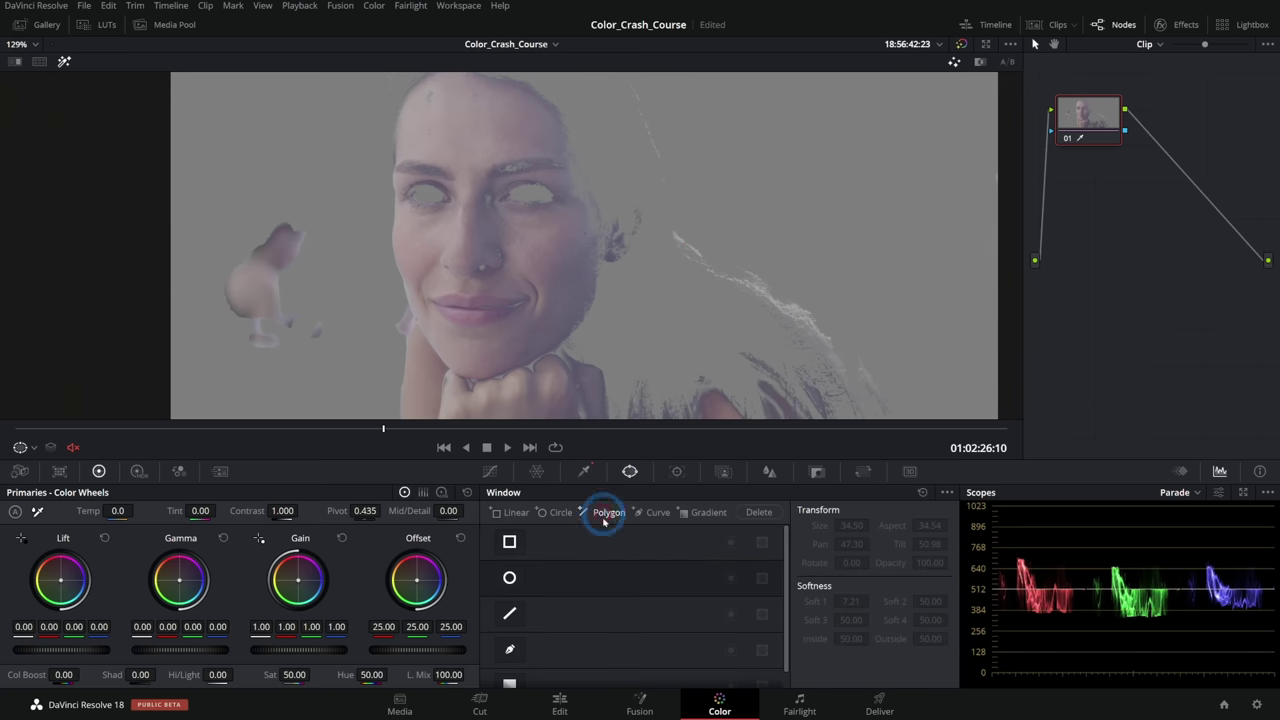
{"action": "left_click", "coordinate": [509, 578]}
{"action": "left_click_drag", "start_coordinate": [520, 231], "coordinate": [515, 224]}
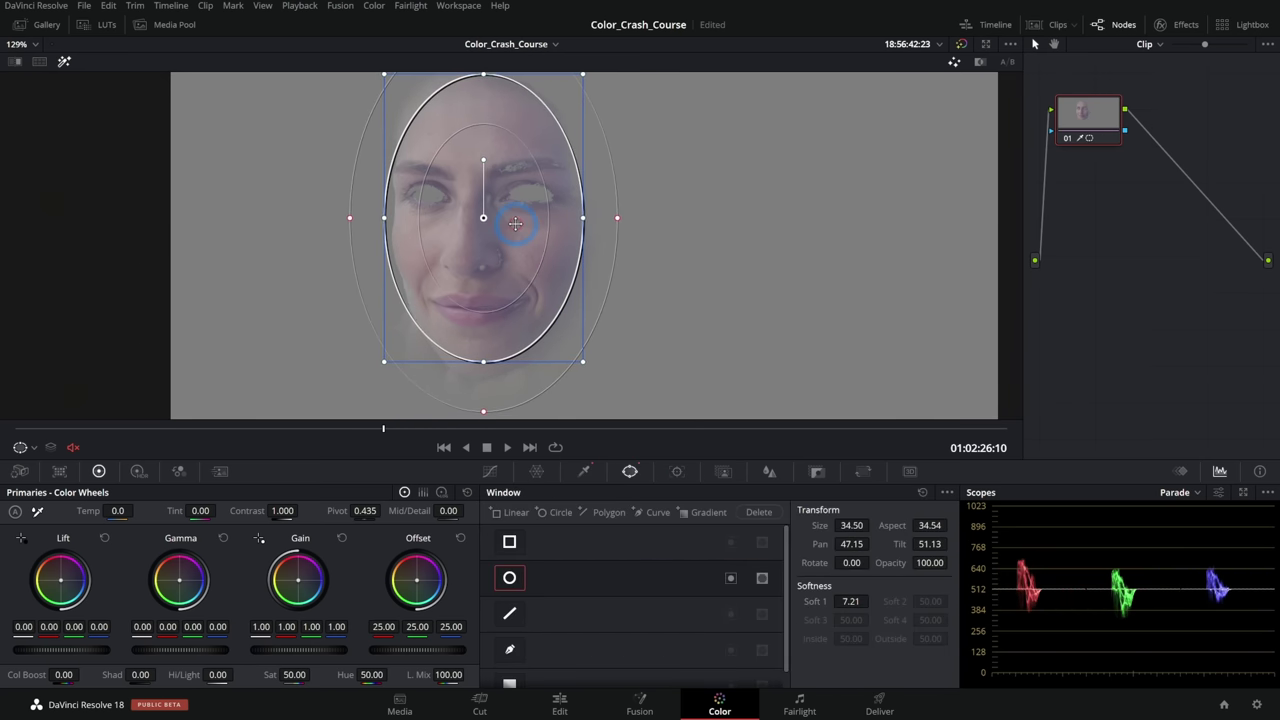
{"action": "left_click_drag", "start_coordinate": [409, 428], "coordinate": [323, 428]}
{"action": "key", "text": "shift+h"}
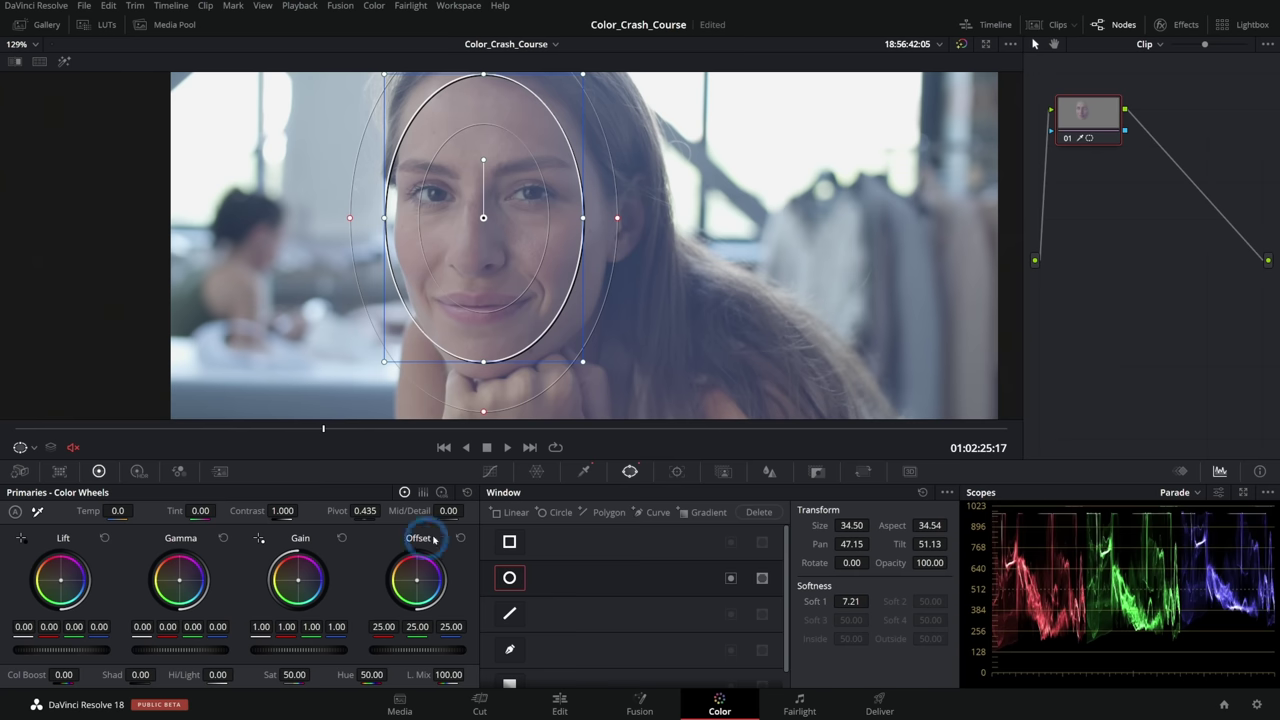
- Tint the keyed face purple by setting the Offset color wheel to 54.48, 12.54, 60.52
{"action": "left_click", "coordinate": [489, 472]}
{"action": "left_click_drag", "start_coordinate": [408, 606], "coordinate": [528, 489]}
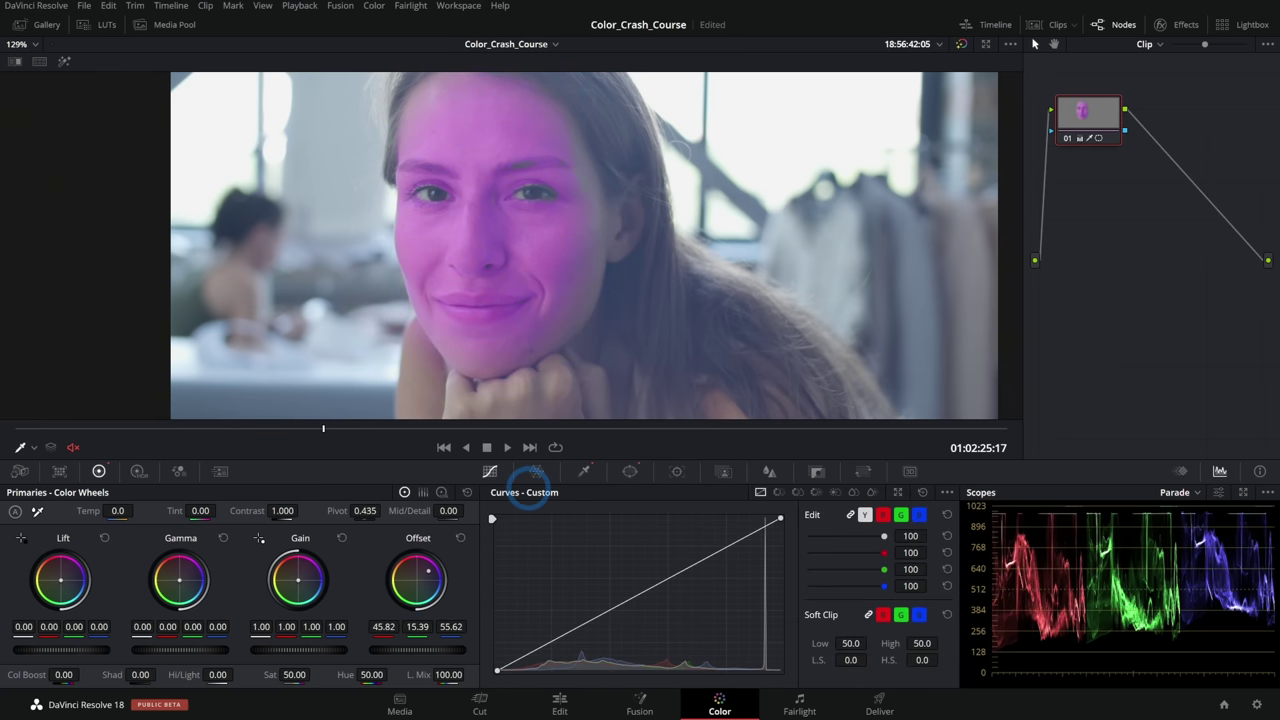
{"action": "left_click", "coordinate": [460, 538]}
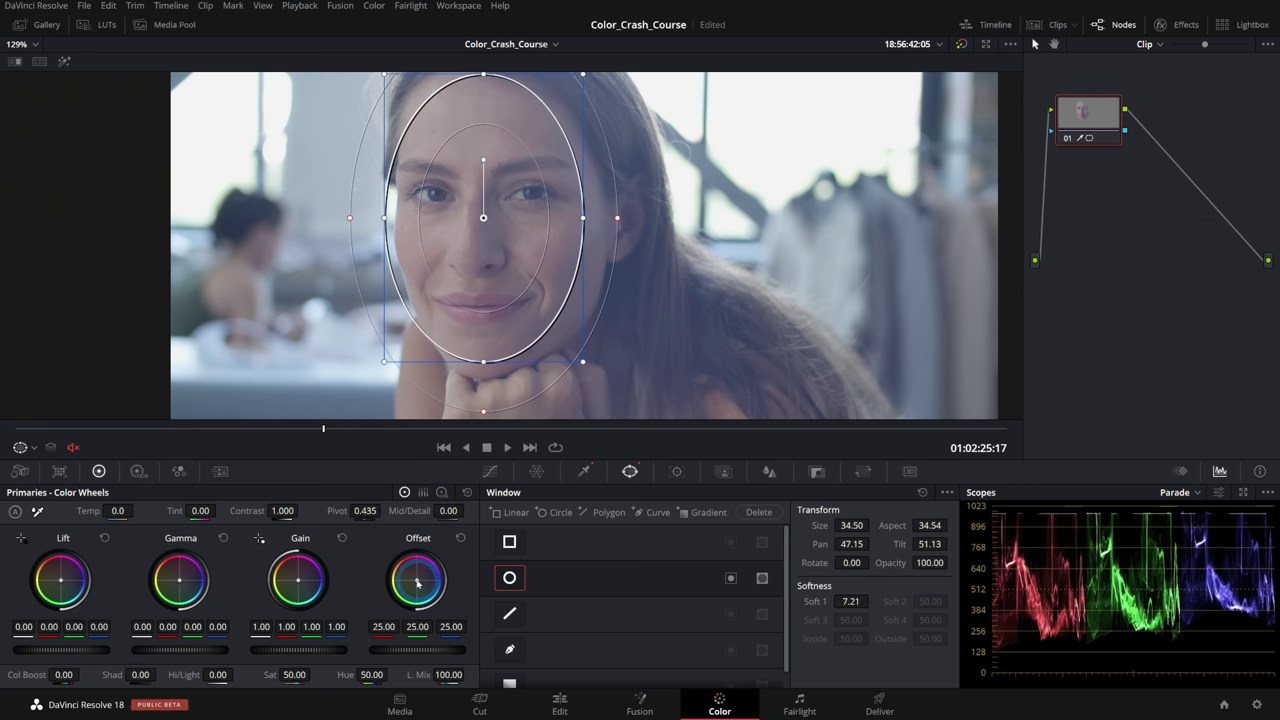
{"action": "left_click_drag", "start_coordinate": [418, 580], "coordinate": [556, 448]}
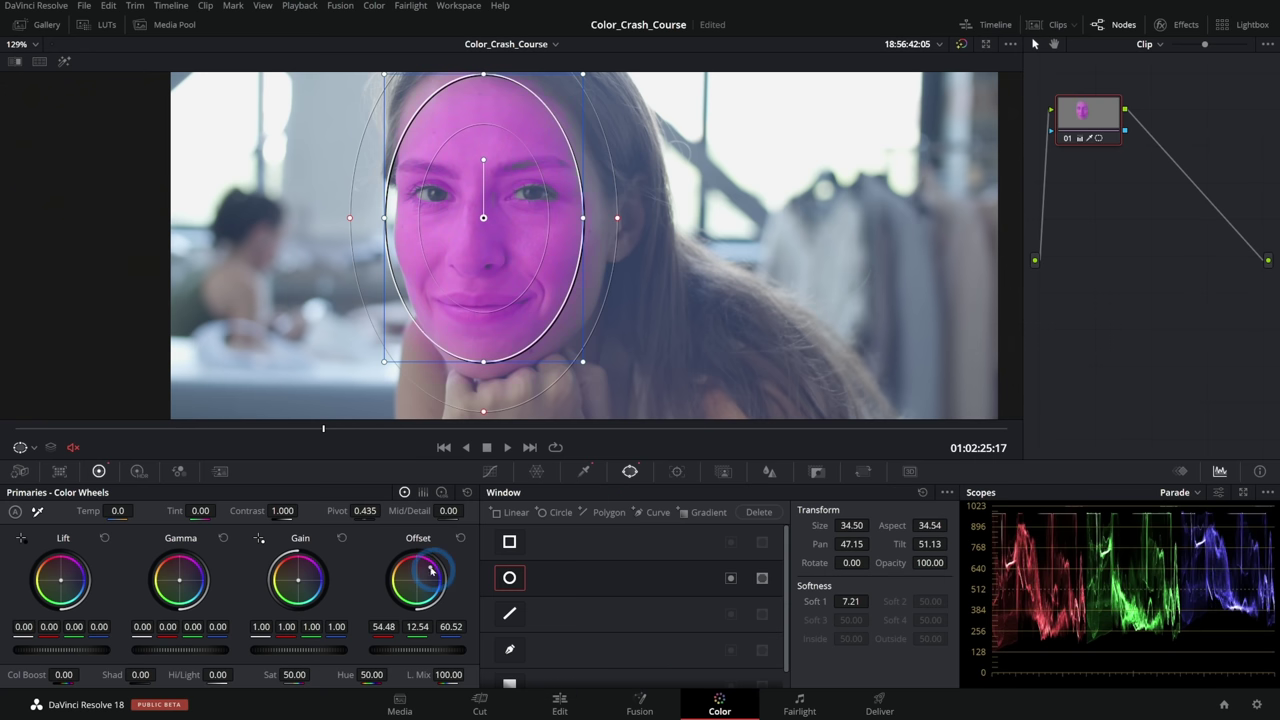
- Fit the oval window to the face at Pan 47.47, Tilt 51.00, and set its Soft 1 to 9.73
{"action": "mouse_move", "coordinate": [498, 236]}
{"action": "left_mouse_down"}
{"action": "mouse_move", "coordinate": [705, 280]}
{"action": "mouse_move", "coordinate": [508, 231]}
{"action": "left_mouse_up"}
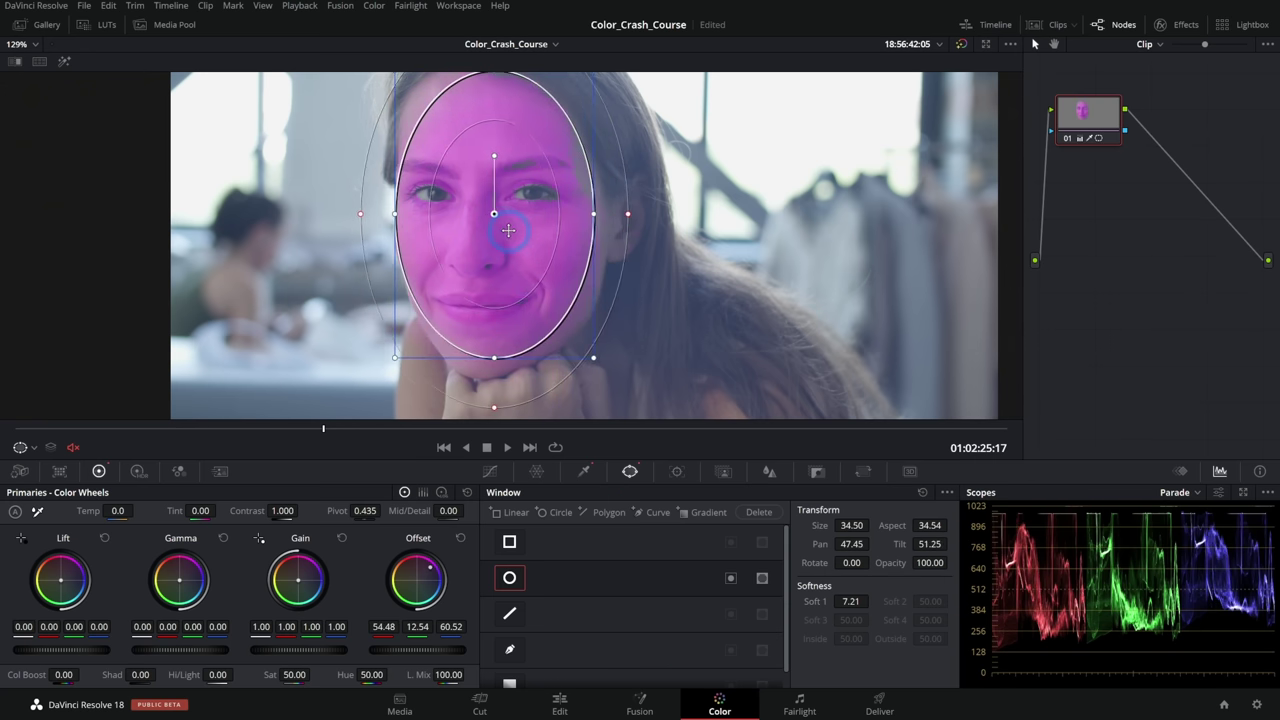
{"action": "left_click_drag", "start_coordinate": [587, 375], "coordinate": [585, 346]}
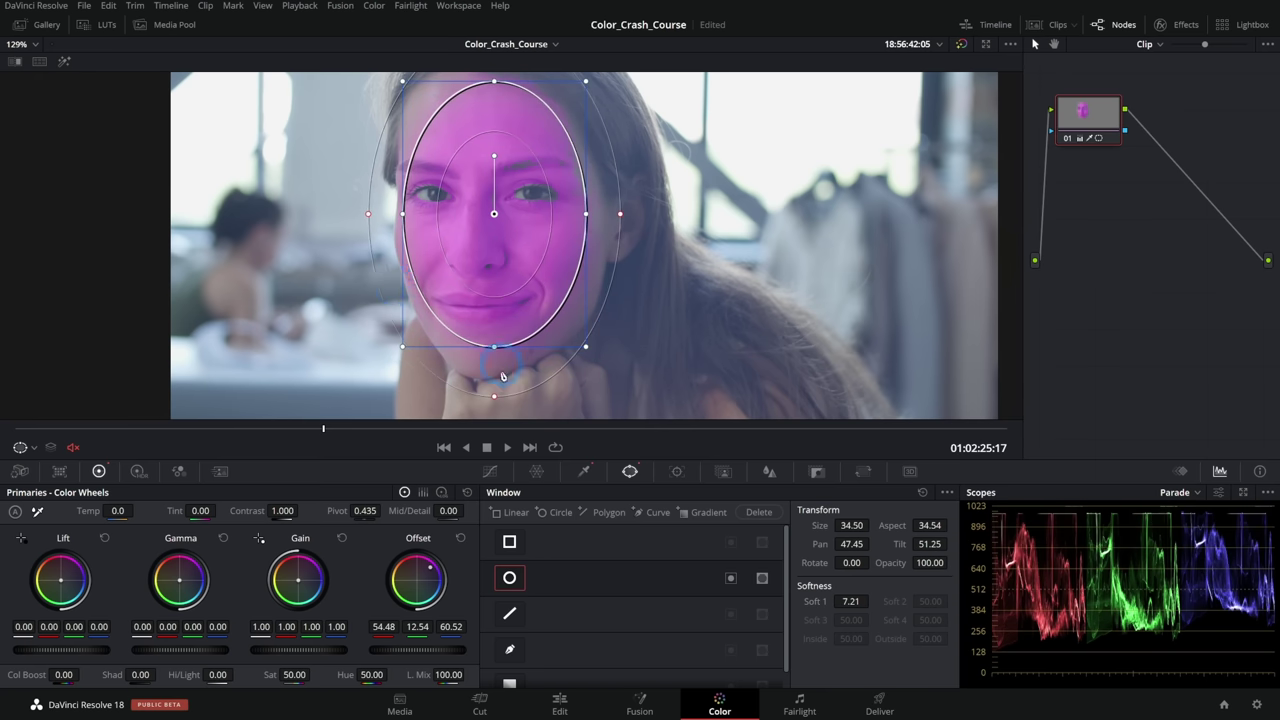
{"action": "left_click_drag", "start_coordinate": [498, 400], "coordinate": [492, 466]}
{"action": "left_click", "coordinate": [490, 471]}
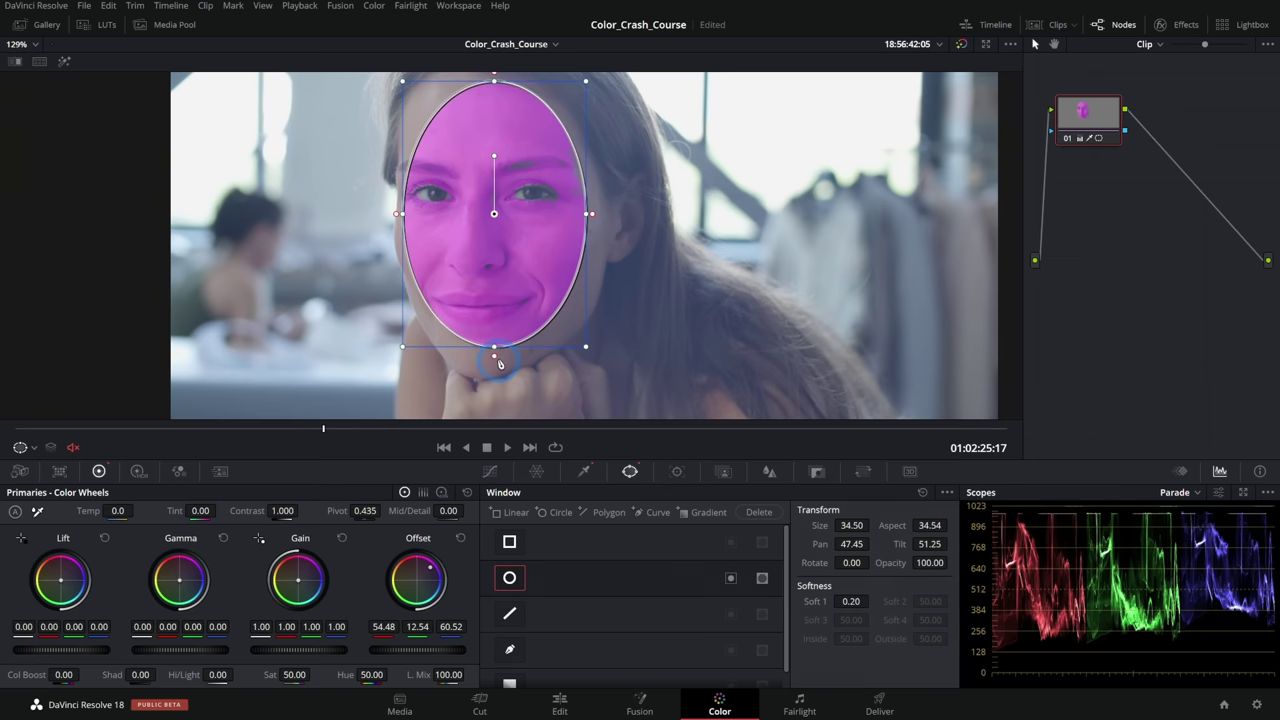
{"action": "left_click_drag", "start_coordinate": [494, 354], "coordinate": [497, 414]}
{"action": "left_click", "coordinate": [492, 470]}
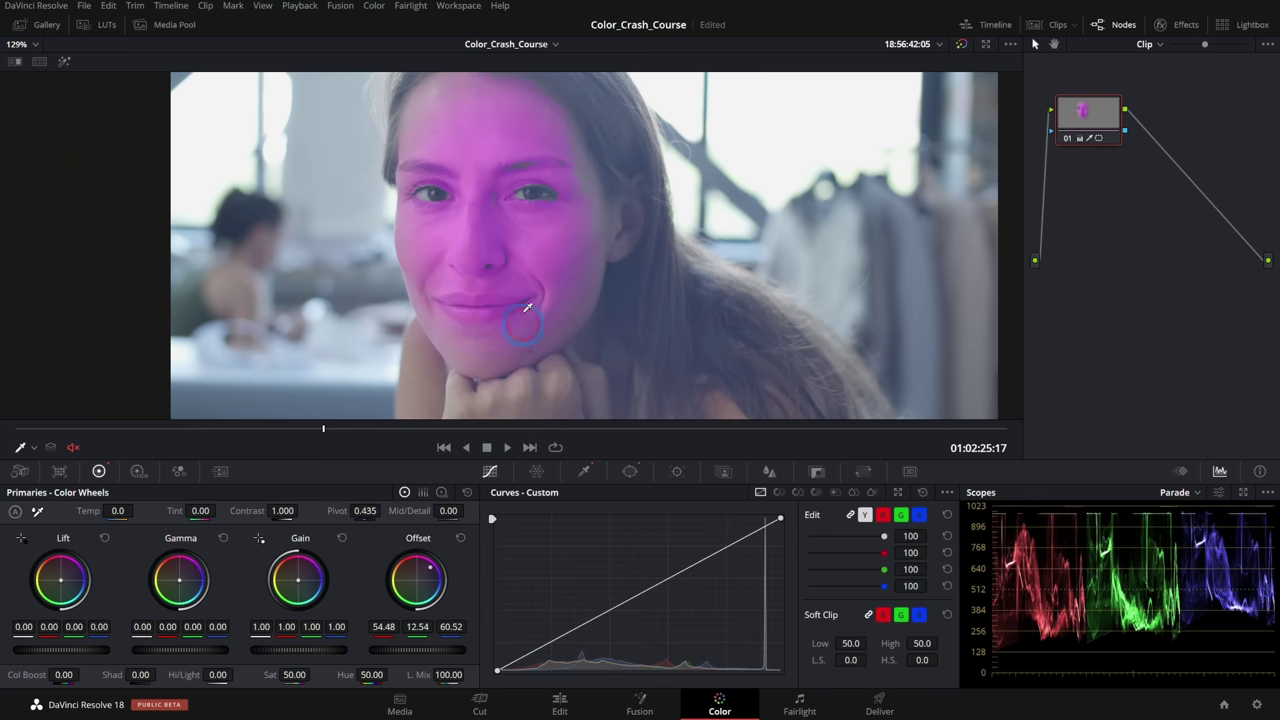
{"action": "left_click", "coordinate": [625, 469]}
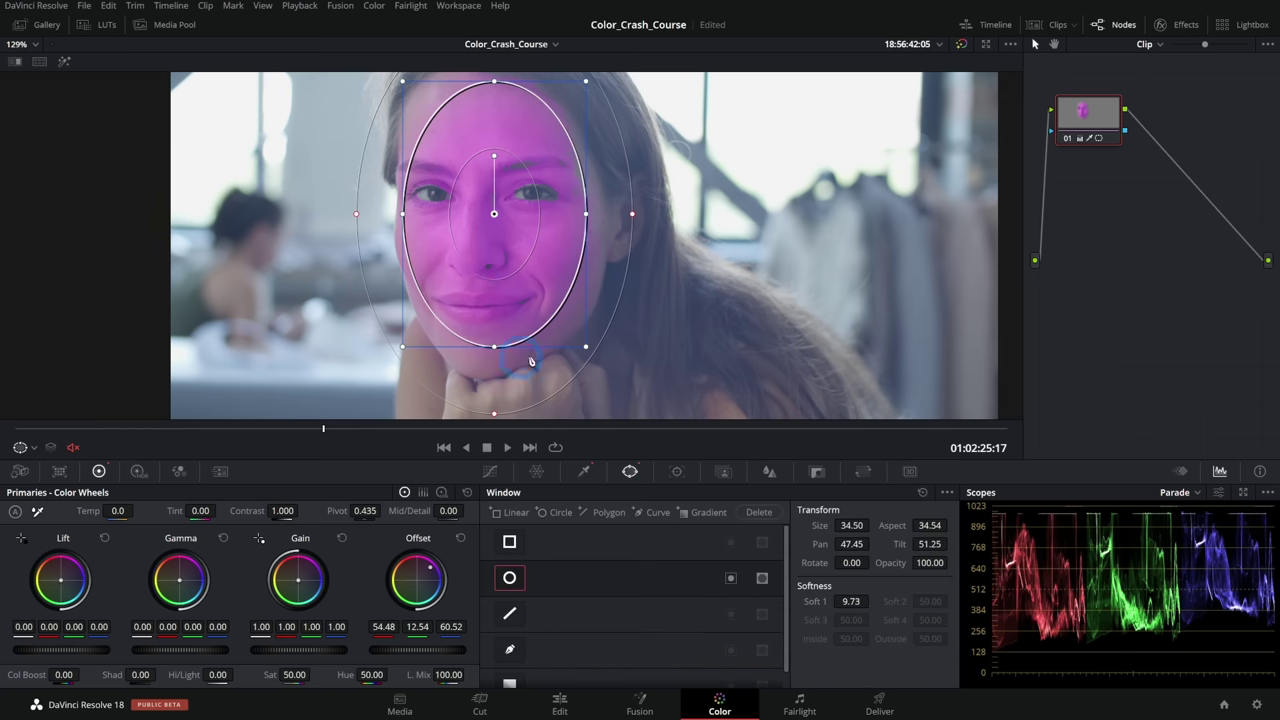
{"action": "mouse_move", "coordinate": [540, 252]}
{"action": "left_mouse_down"}
{"action": "mouse_move", "coordinate": [530, 258]}
{"action": "mouse_move", "coordinate": [543, 257]}
{"action": "left_mouse_up"}
{"action": "left_click", "coordinate": [585, 364]}
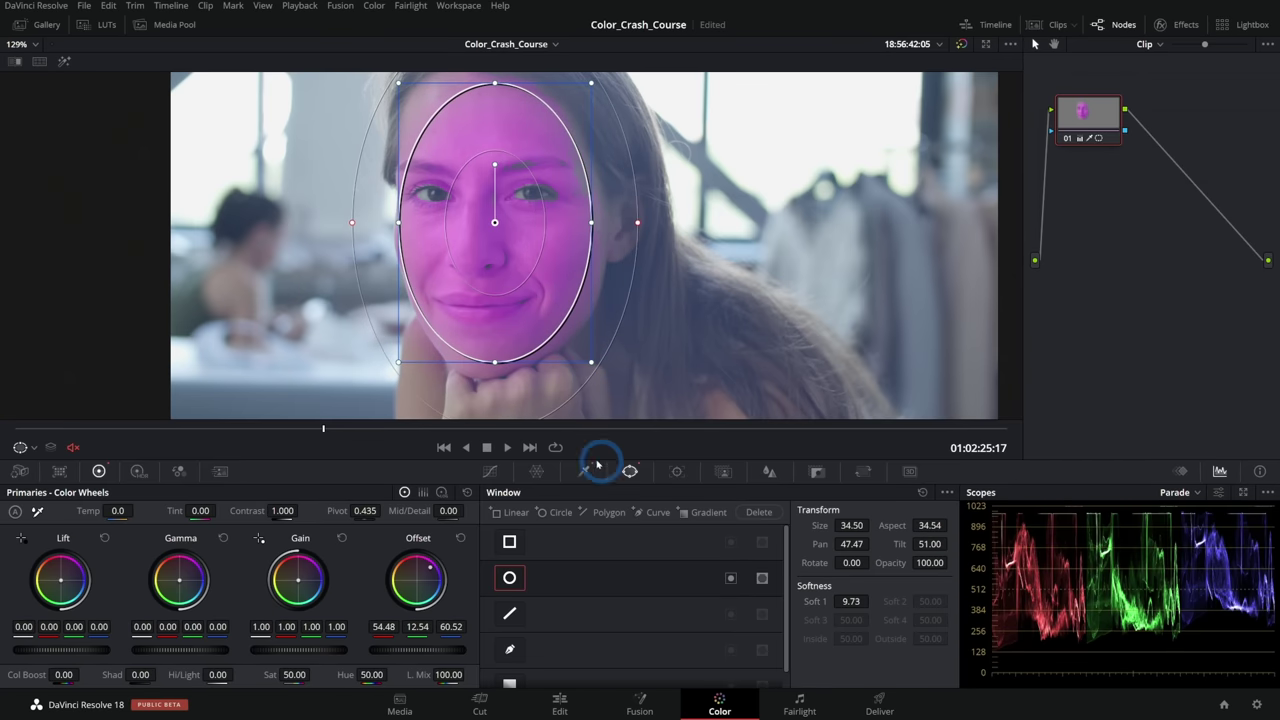
- Hide the window outline and scrub to the end of the clip to compare the tinted area with the face's movement
{"action": "left_click", "coordinate": [491, 471]}
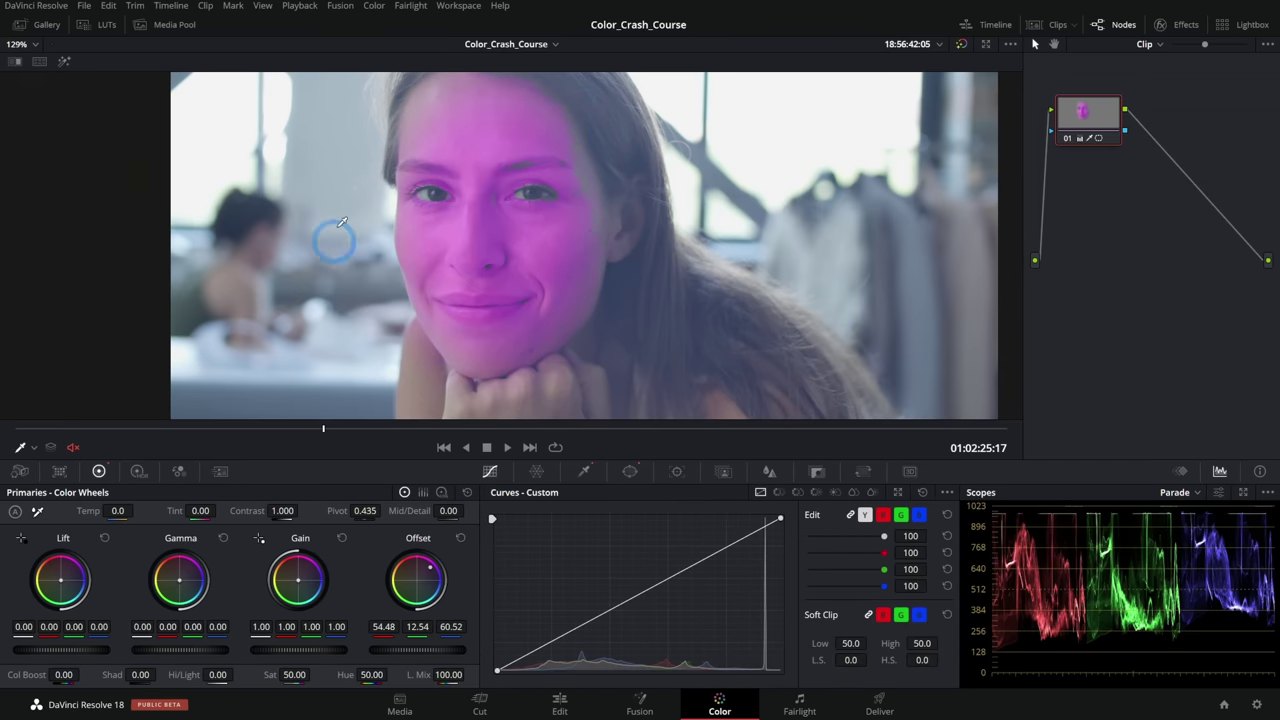
{"action": "left_click", "coordinate": [362, 430]}
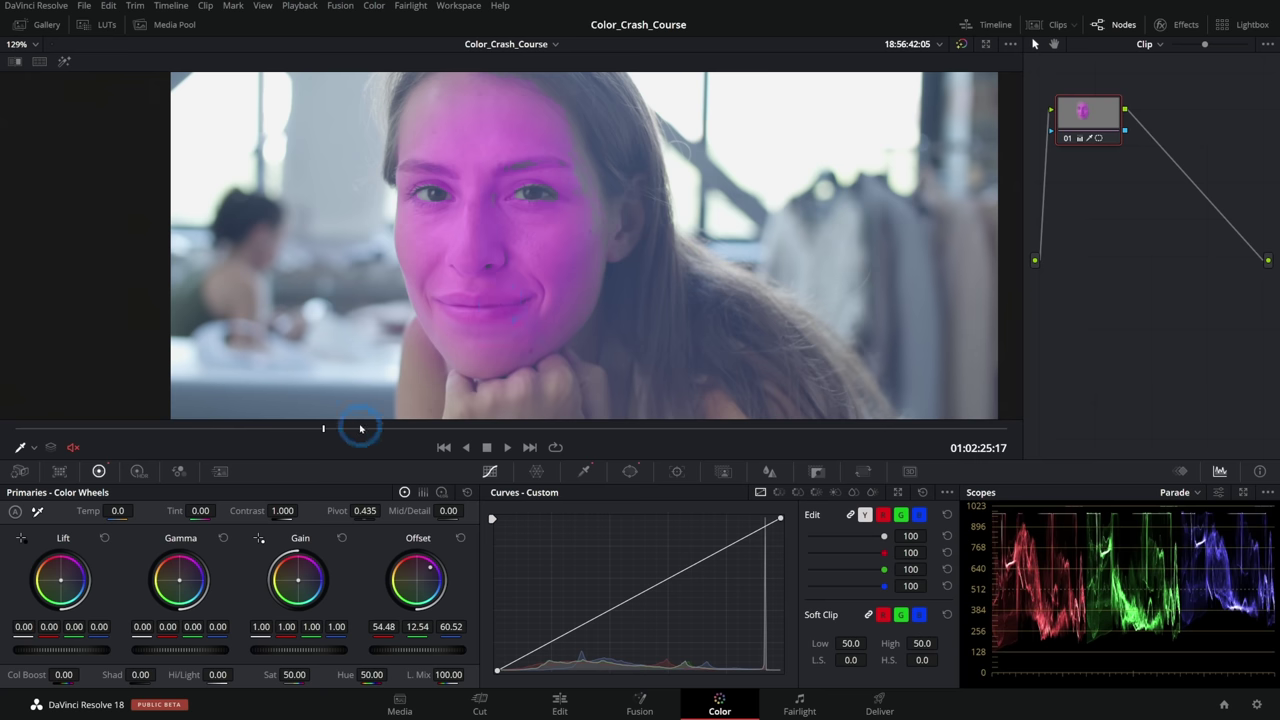
{"action": "left_click_drag", "start_coordinate": [359, 432], "coordinate": [911, 426]}
{"action": "left_click_drag", "start_coordinate": [591, 163], "coordinate": [588, 277]}
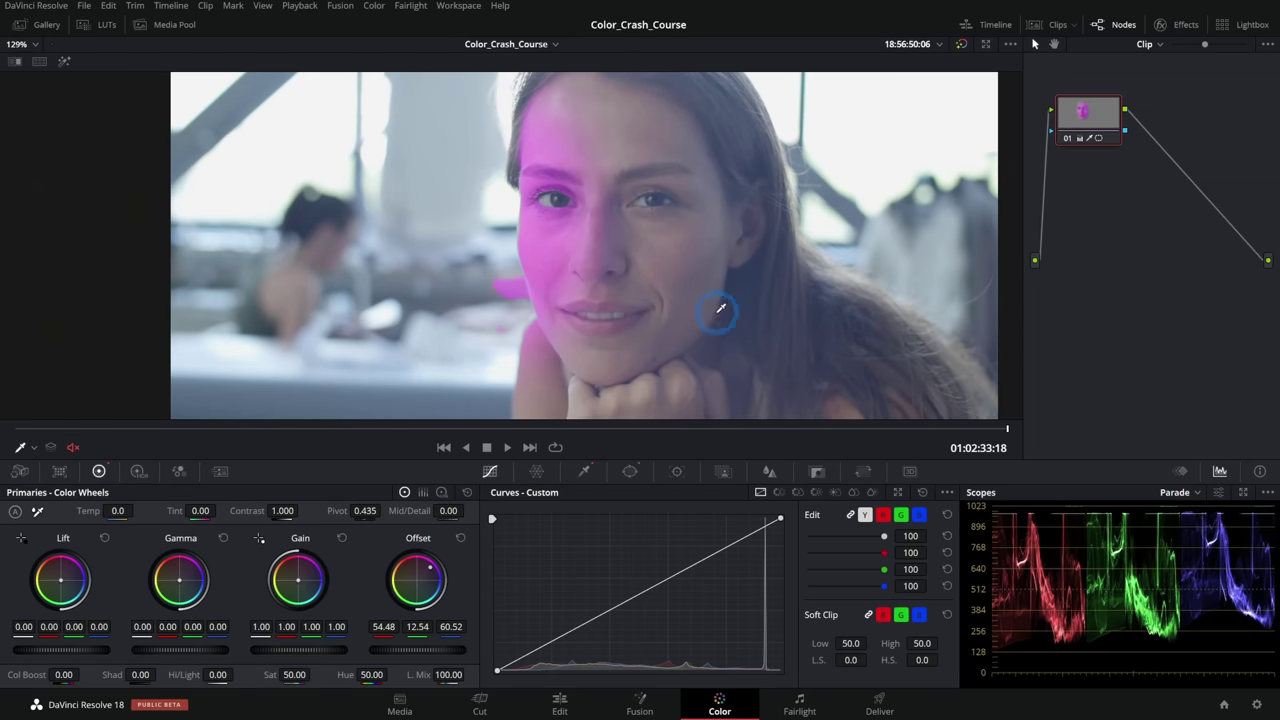
- Reposition the oval over the face at the clip's end, and place it at Pan 48.09, Tilt 51.00 at 01:02:24:20
{"action": "left_click", "coordinate": [630, 471]}
{"action": "left_click_drag", "start_coordinate": [1007, 440], "coordinate": [1037, 449]}
{"action": "left_click_drag", "start_coordinate": [514, 236], "coordinate": [654, 265]}
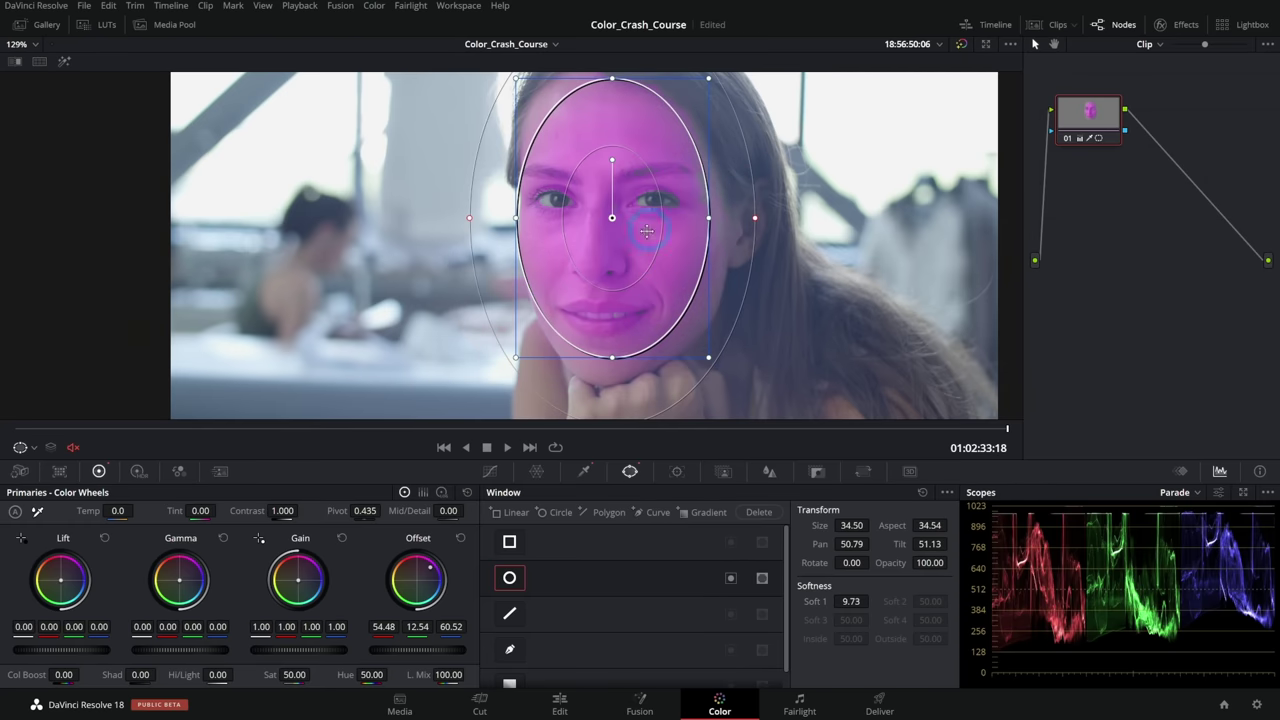
{"action": "left_click_drag", "start_coordinate": [1002, 428], "coordinate": [249, 377]}
{"action": "left_click_drag", "start_coordinate": [577, 173], "coordinate": [482, 178]}
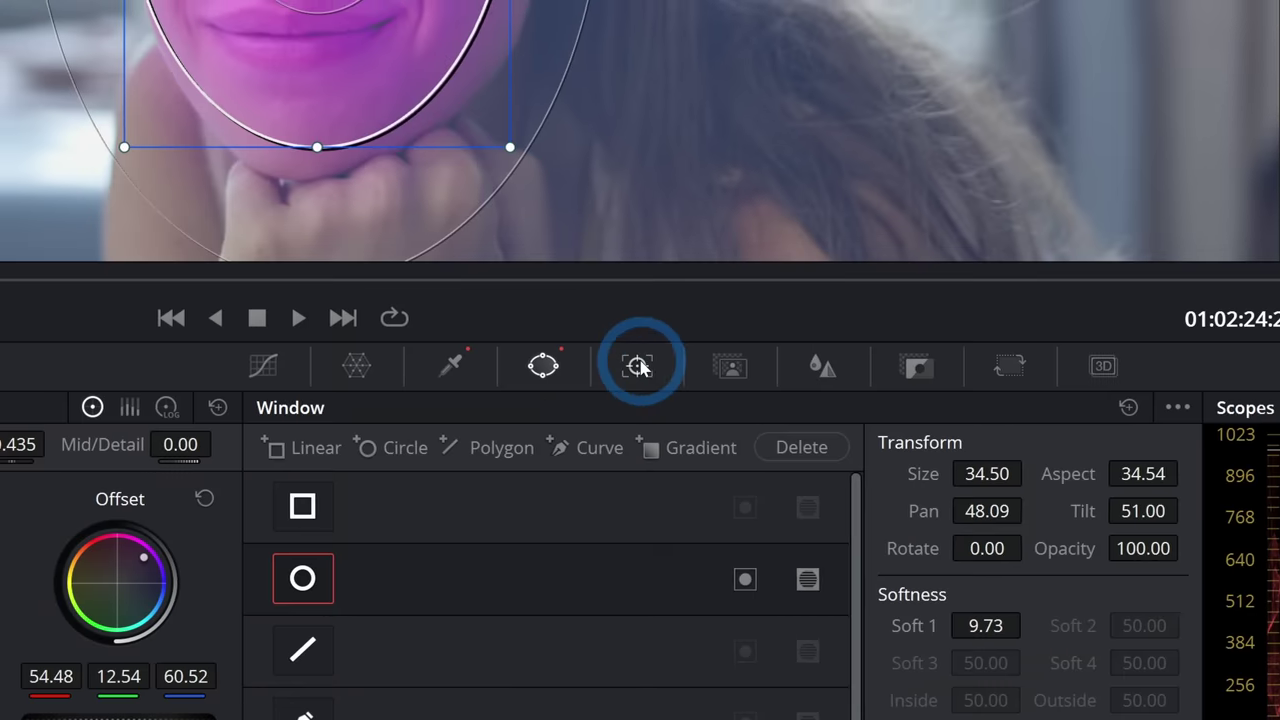
- Track the face window forward and in reverse through the clip, and scrub with the outline hidden to check the tracking
{"action": "left_click", "coordinate": [638, 366]}
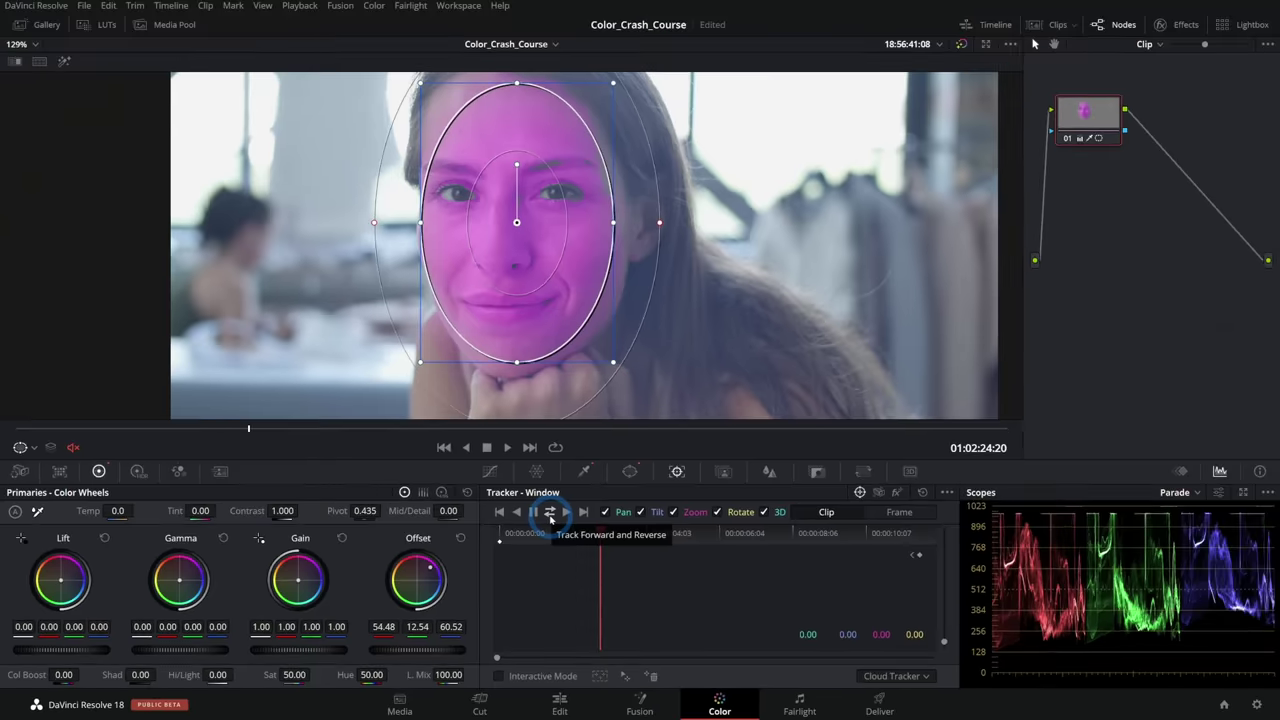
{"action": "left_click", "coordinate": [640, 358]}
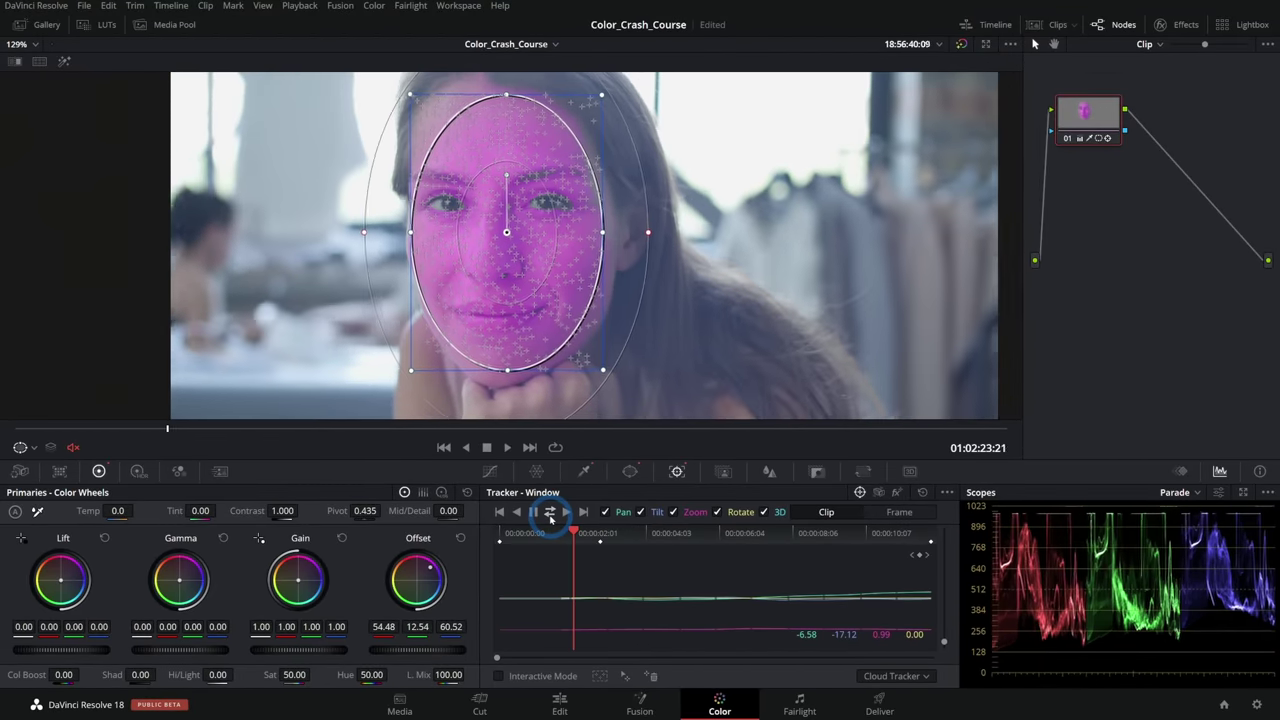
{"action": "left_click_drag", "start_coordinate": [131, 424], "coordinate": [736, 439]}
{"action": "left_click", "coordinate": [490, 471]}
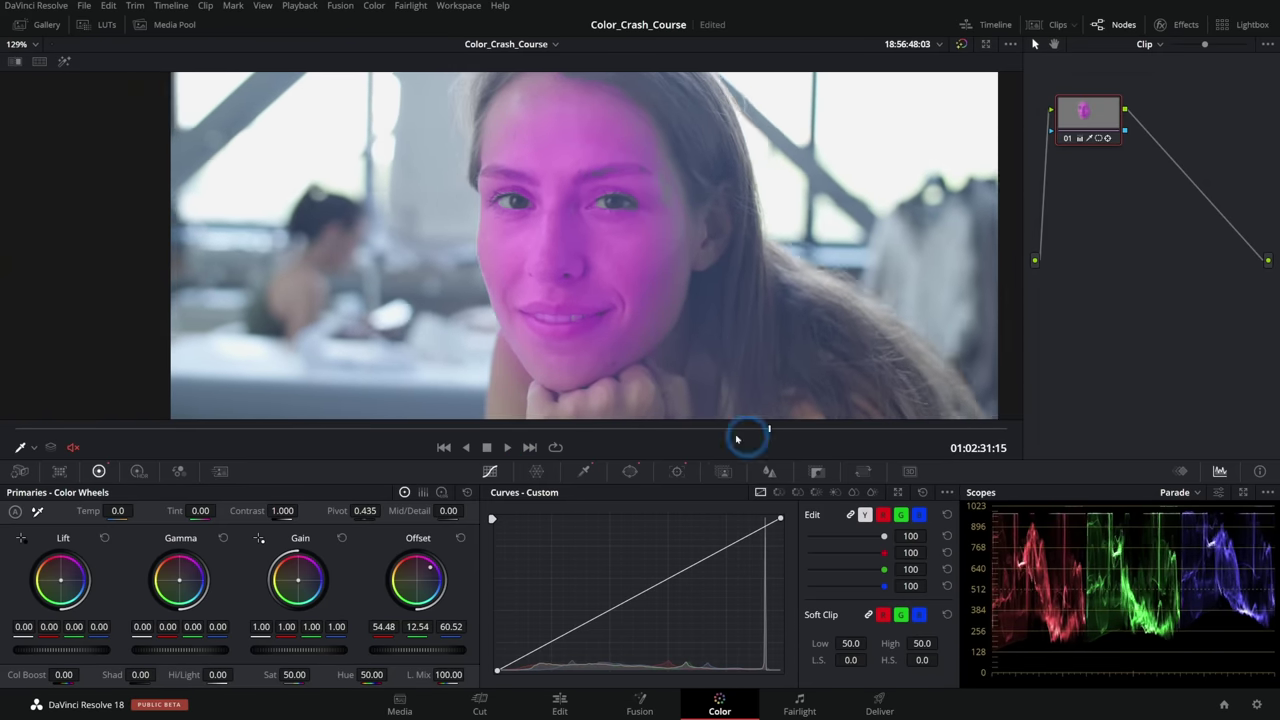
{"action": "mouse_move", "coordinate": [407, 427]}
{"action": "left_mouse_down"}
{"action": "mouse_move", "coordinate": [69, 405]}
{"action": "mouse_move", "coordinate": [250, 424]}
{"action": "mouse_move", "coordinate": [416, 410]}
{"action": "left_mouse_up"}
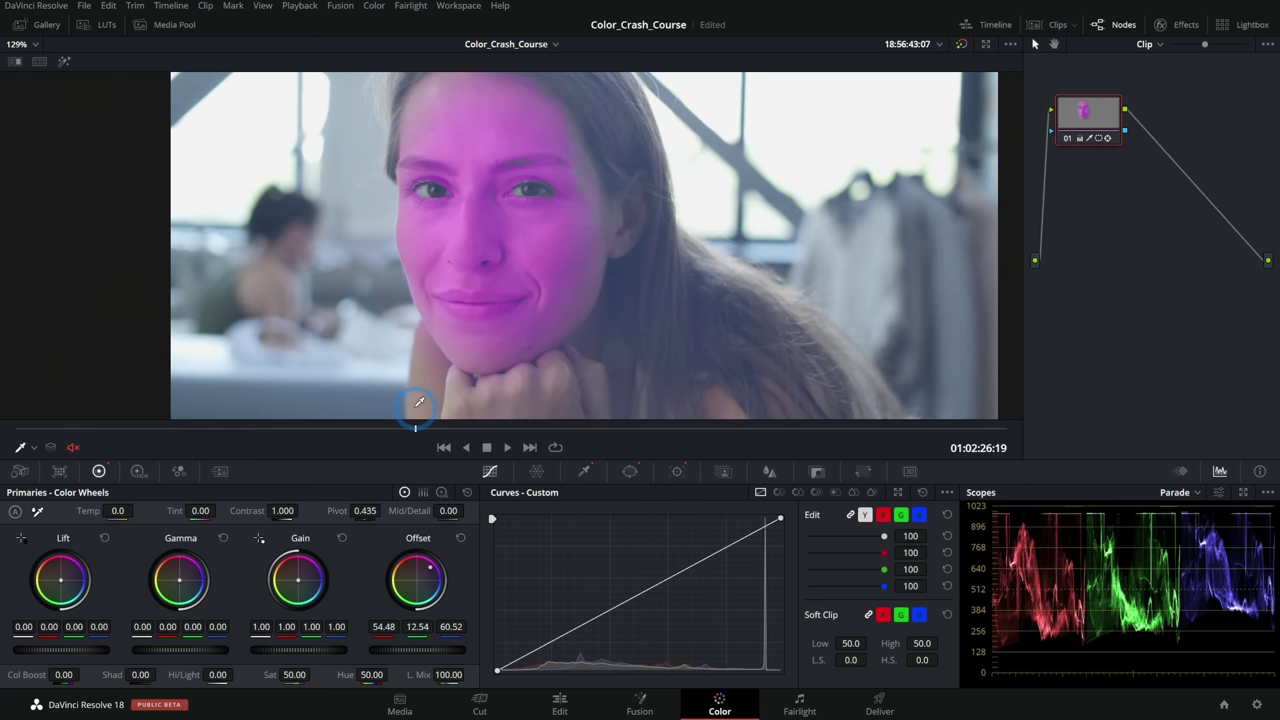
{"action": "scroll", "coordinate": [706, 293], "scroll_direction": "down", "scroll_amount": 1}
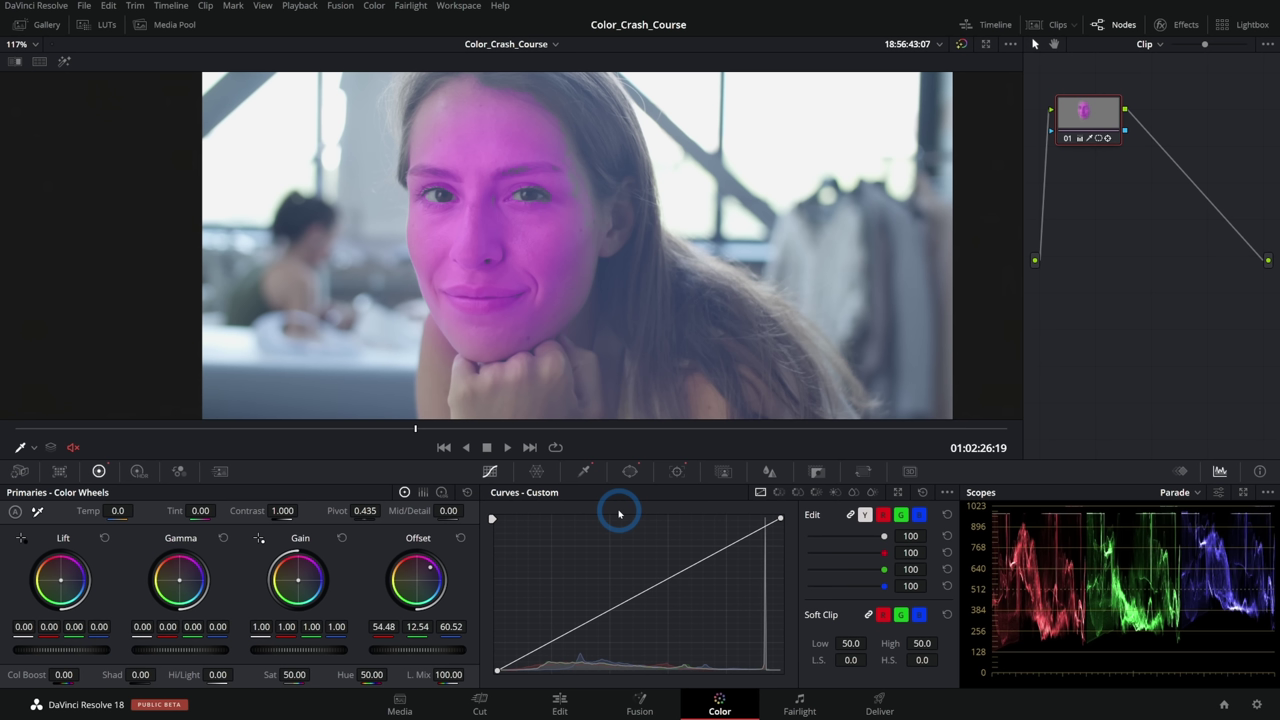
- Reset all grades and nodes on the clip, and move node 01 to the middle of a widened node graph
{"action": "left_click_drag", "start_coordinate": [1022, 320], "coordinate": [657, 286]}
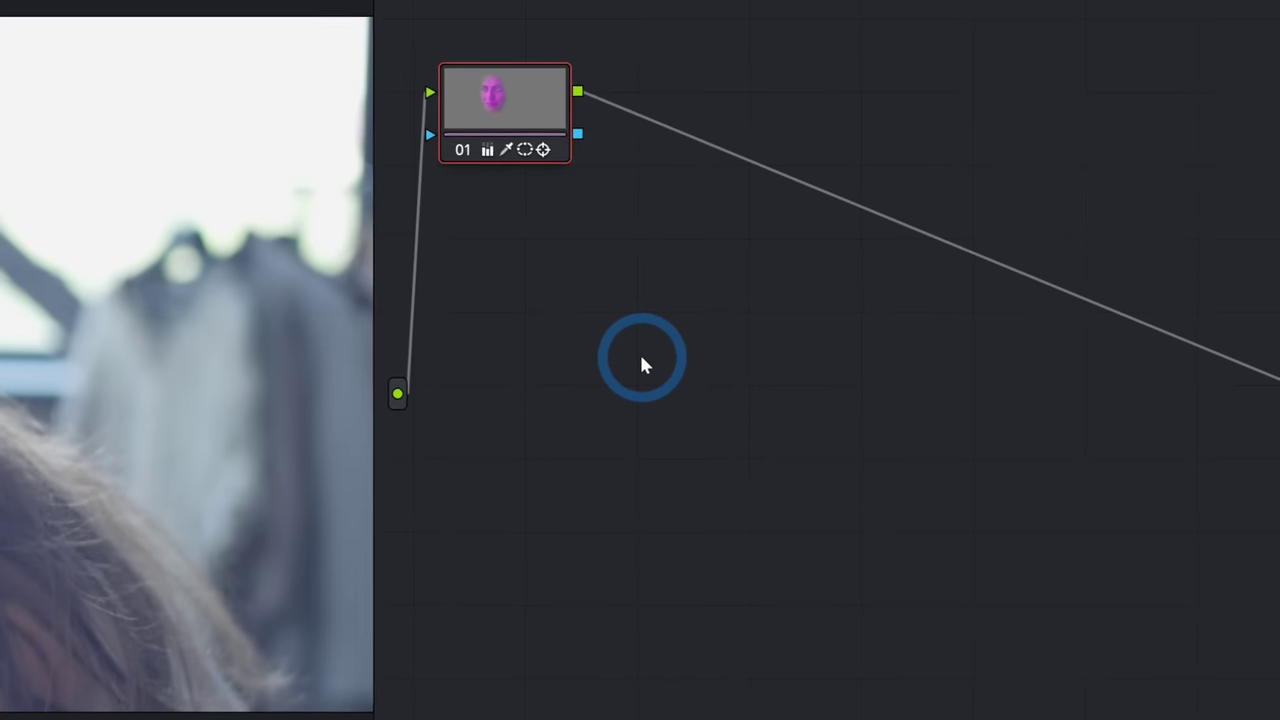
{"action": "right_click", "coordinate": [641, 359]}
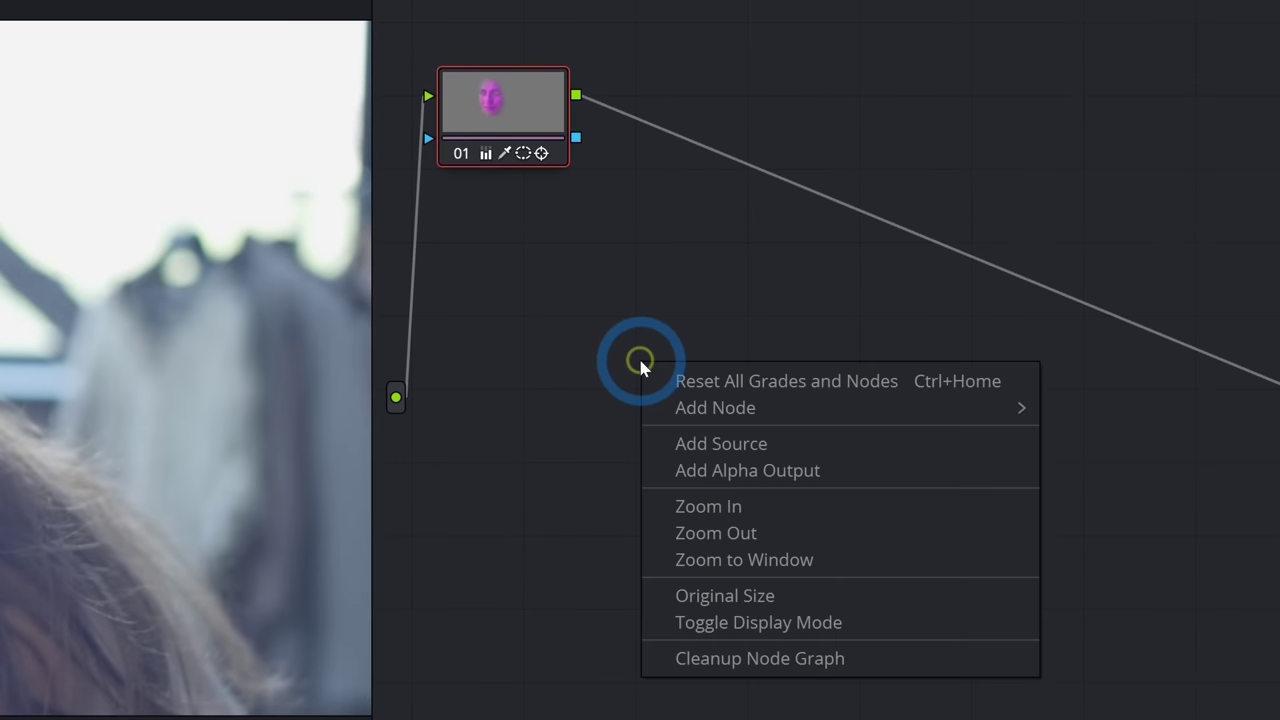
{"action": "left_click", "coordinate": [641, 363]}
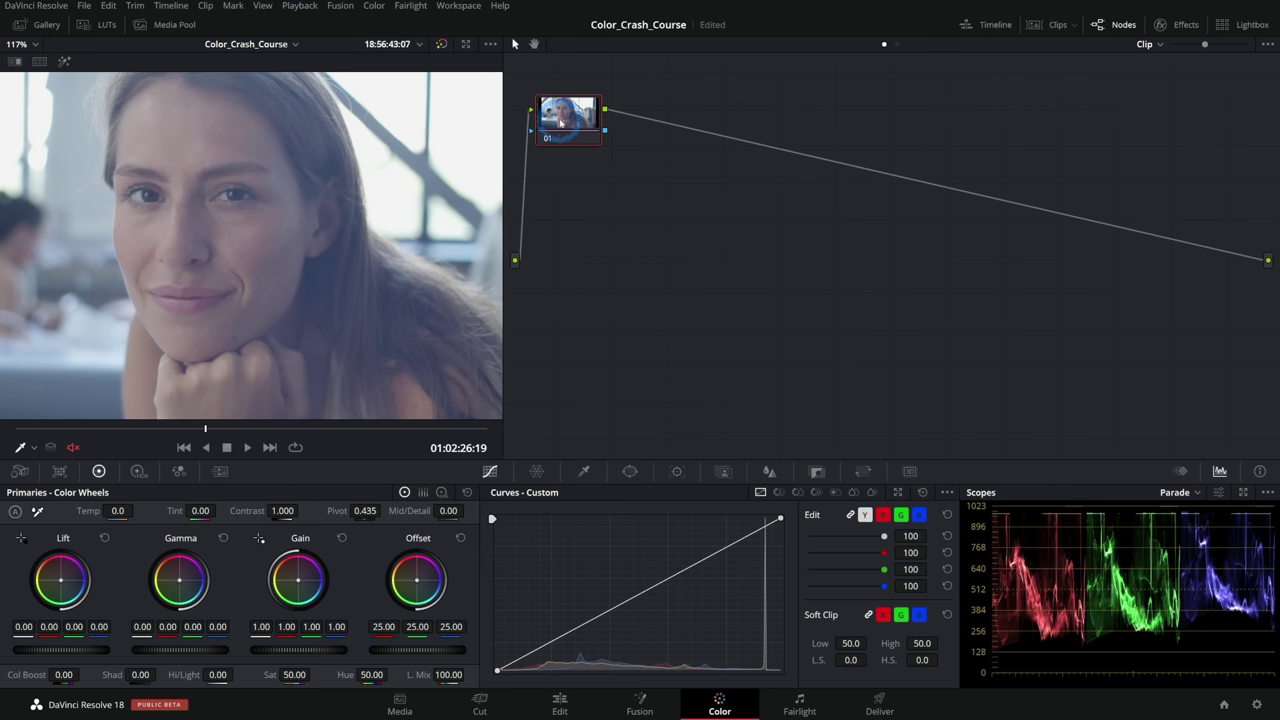
{"action": "left_click_drag", "start_coordinate": [563, 123], "coordinate": [768, 170]}
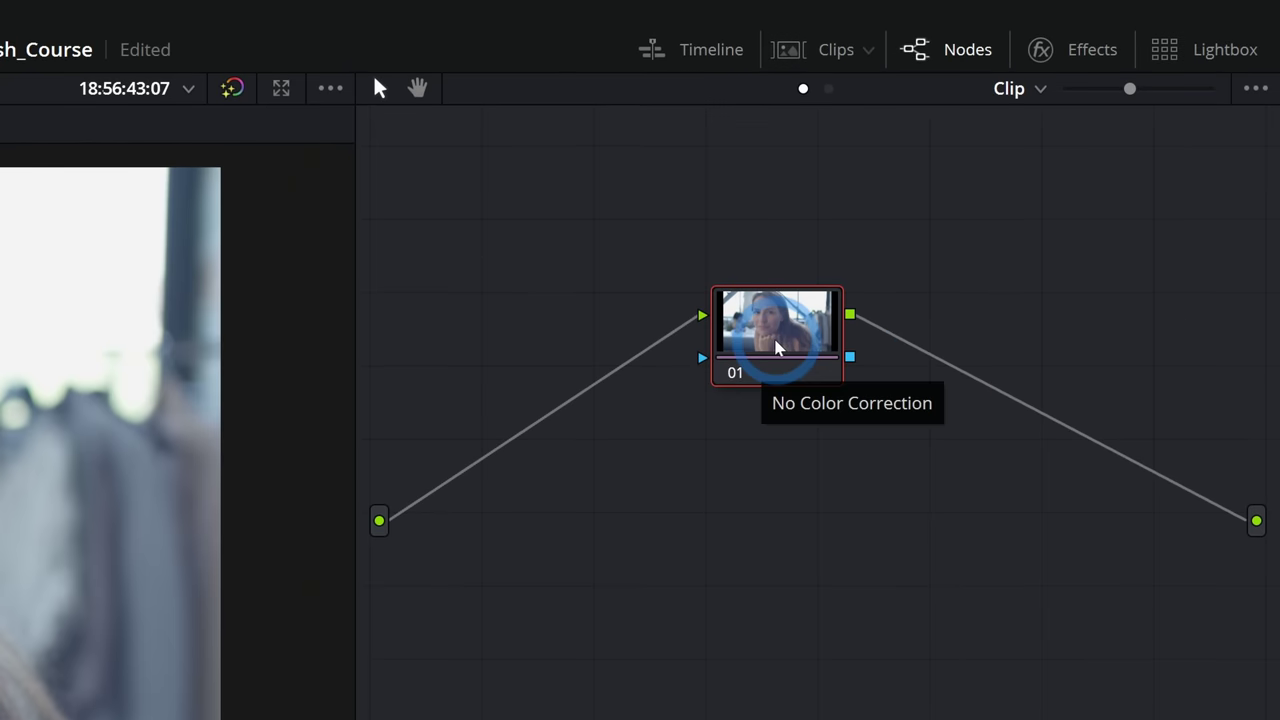
{"action": "left_click_drag", "start_coordinate": [770, 352], "coordinate": [771, 350]}
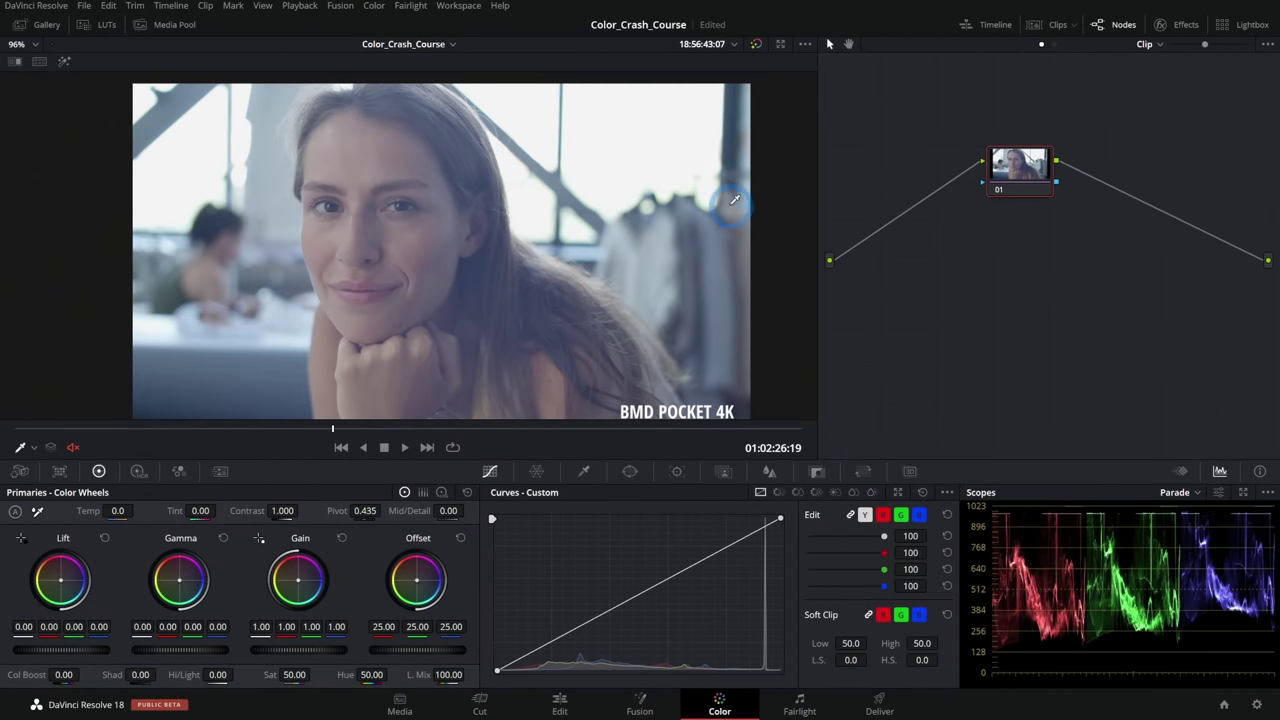
- Switch to the clip of the man with the skateboard and try a purple Offset tint, resetting the primaries to remove it
{"action": "key", "text": "Down"}
{"action": "key", "text": "Down"}
{"action": "key", "text": "Up"}
{"action": "key", "text": "Up"}
{"action": "key", "text": "Down"}
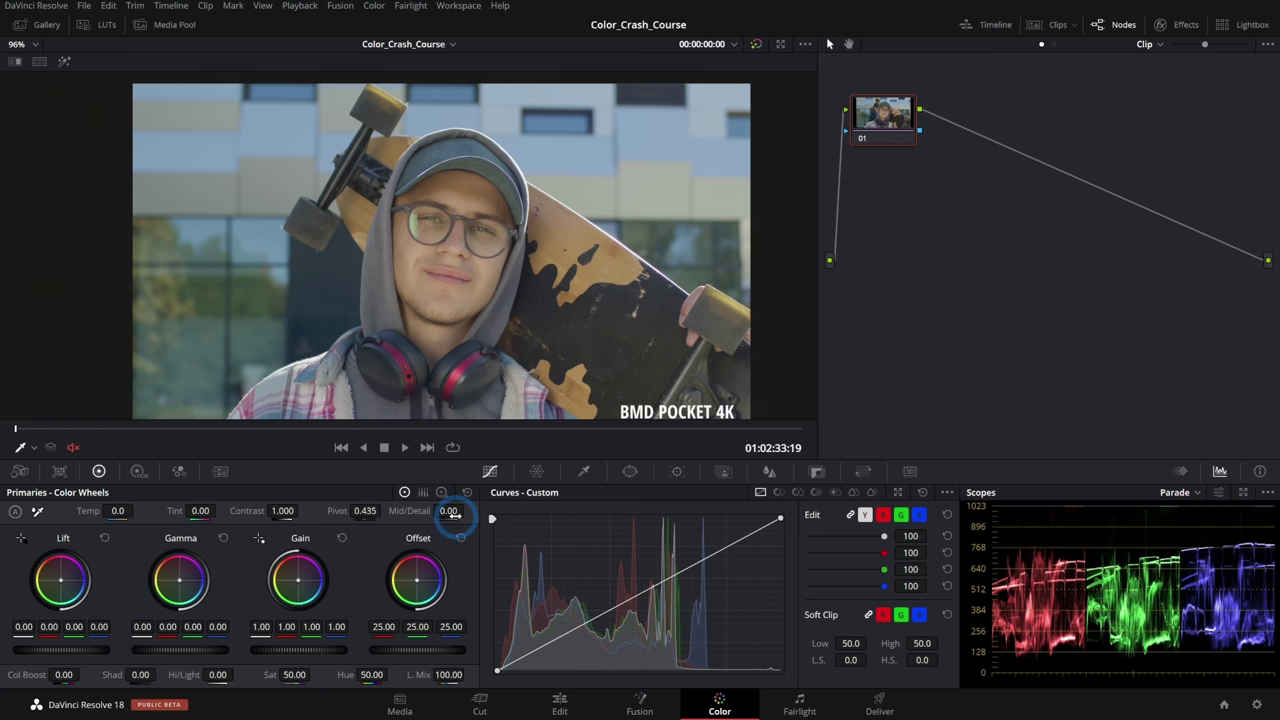
{"action": "left_click_drag", "start_coordinate": [418, 580], "coordinate": [516, 491]}
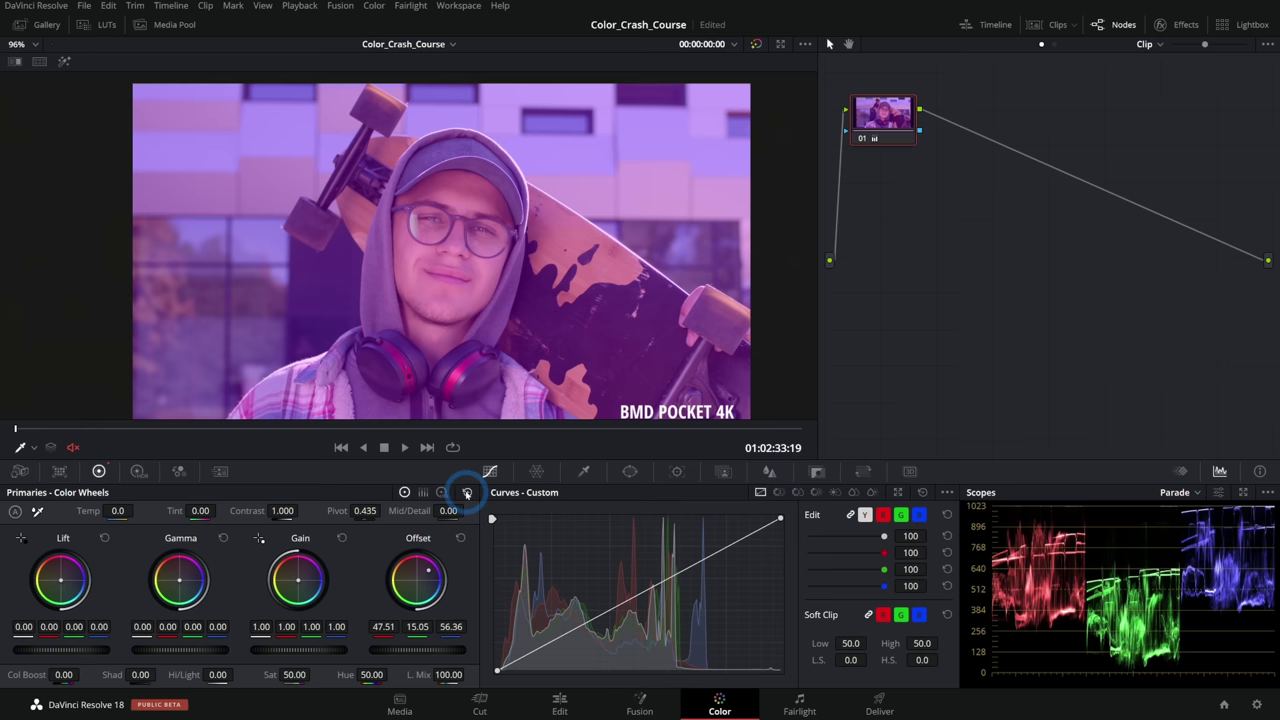
{"action": "left_click", "coordinate": [467, 492]}
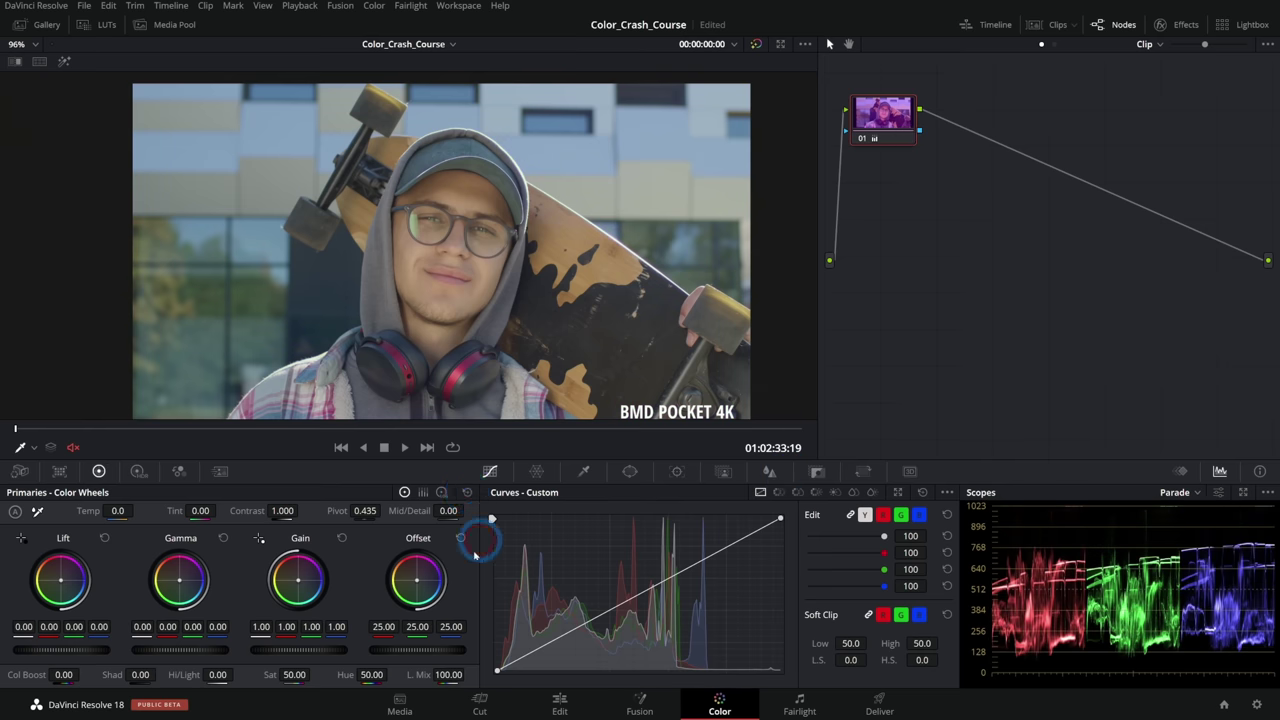
- Grade the skateboard clip with Gain at 1.20, Lift at -0.04 and Temp at 530.0
{"action": "left_click_drag", "start_coordinate": [288, 652], "coordinate": [310, 652]}
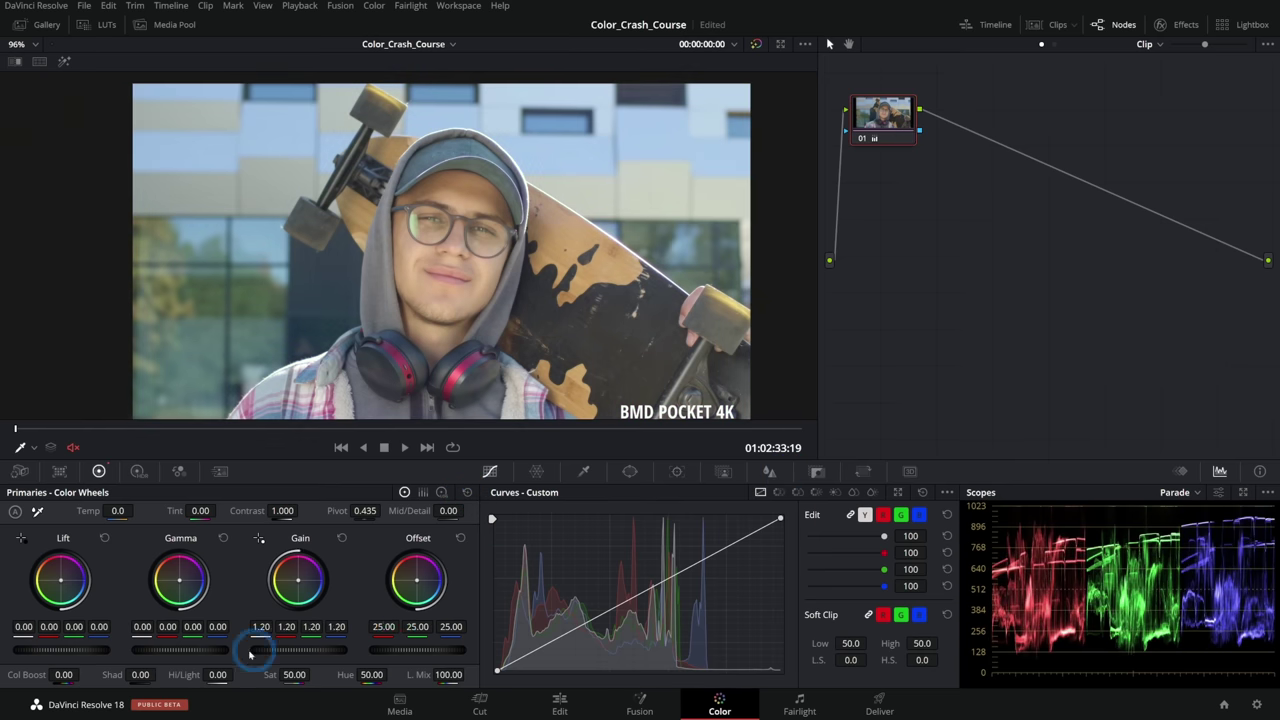
{"action": "left_click_drag", "start_coordinate": [88, 652], "coordinate": [63, 653]}
{"action": "left_click_drag", "start_coordinate": [117, 511], "coordinate": [149, 514]}
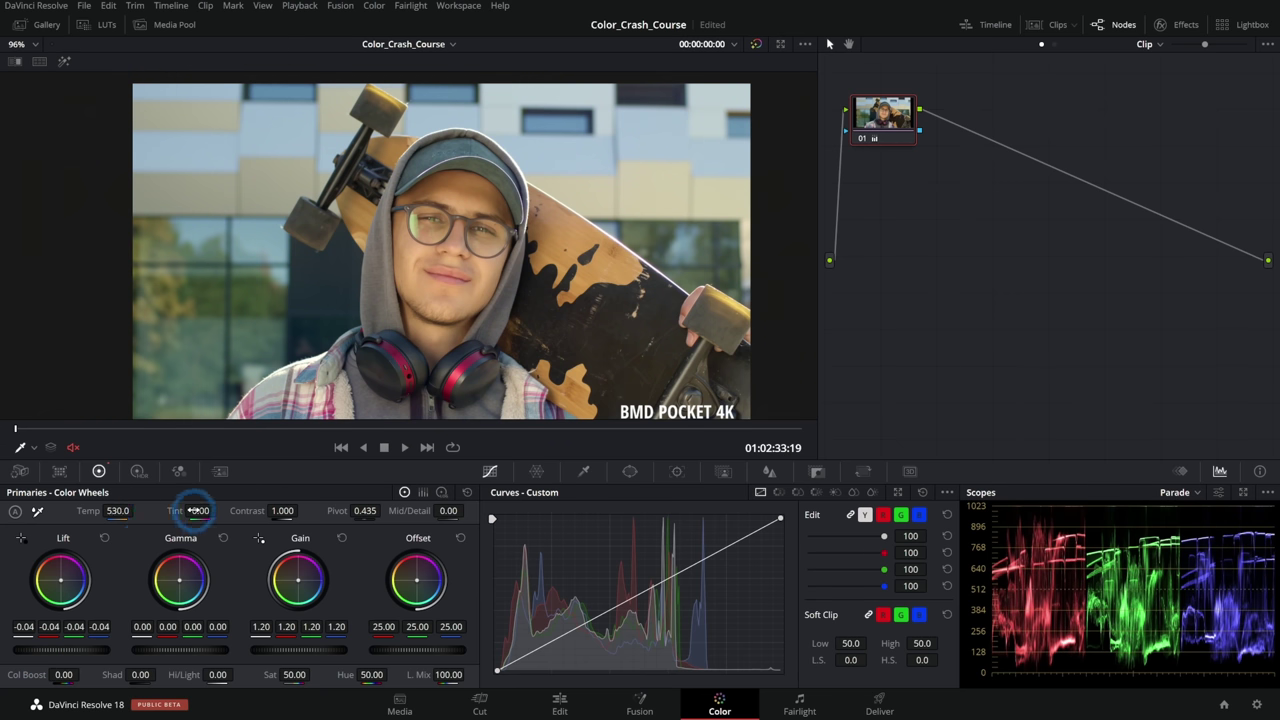
- Try stacking Tint 16.00, Contrast 1.072, Pivot 0.373, an S-shaped custom curve and a Color Warper adjustment on node 01
{"action": "left_click_drag", "start_coordinate": [196, 511], "coordinate": [339, 508]}
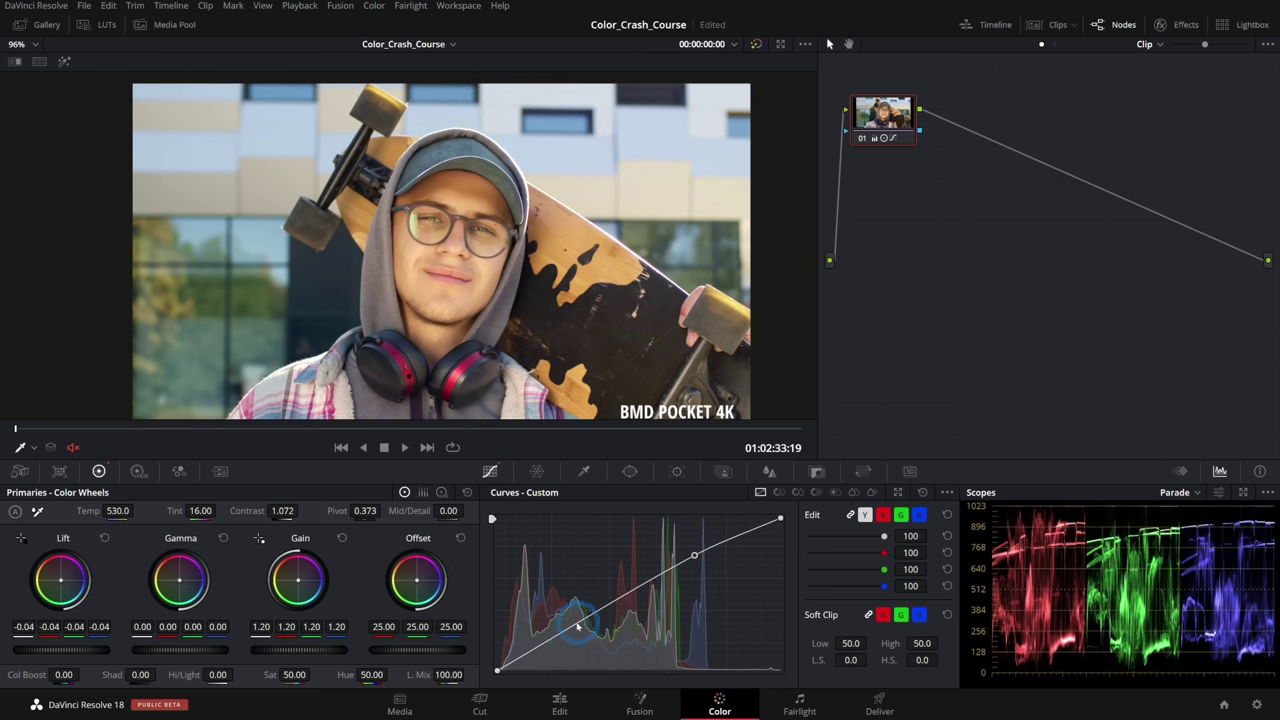
{"action": "left_click_drag", "start_coordinate": [577, 626], "coordinate": [571, 634]}
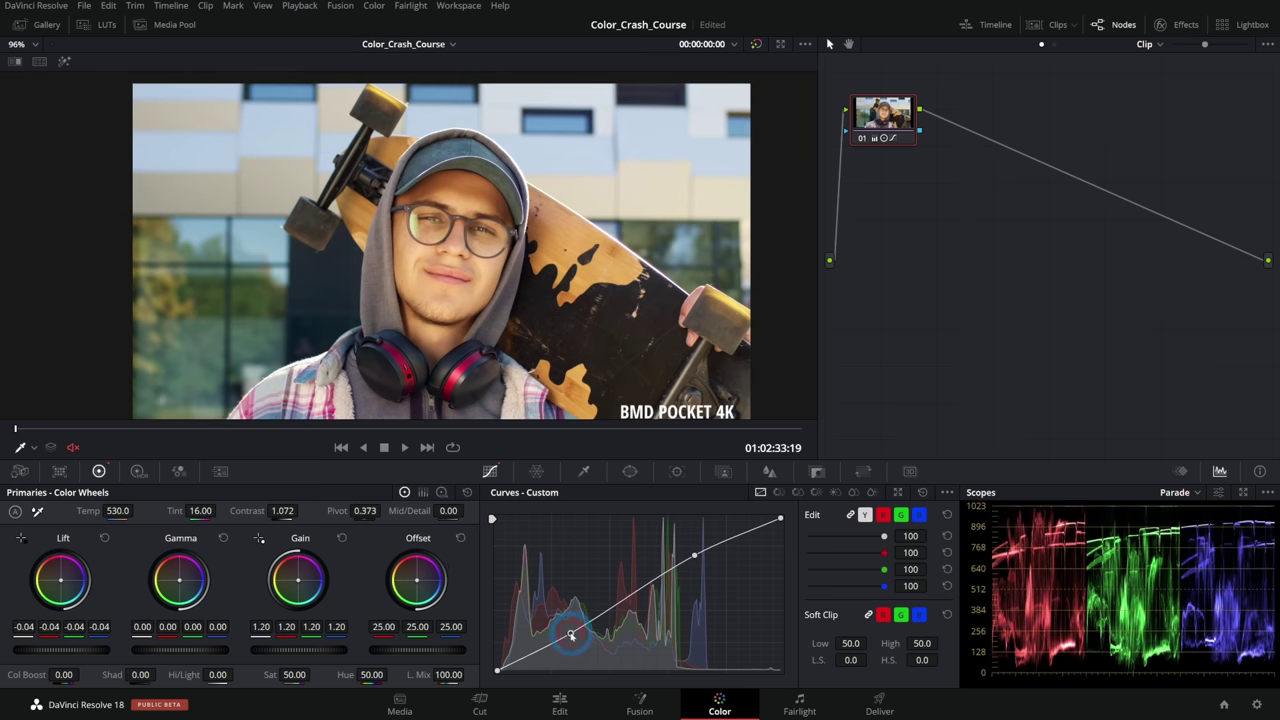
{"action": "left_click", "coordinate": [537, 471]}
{"action": "left_click_drag", "start_coordinate": [601, 645], "coordinate": [592, 585]}
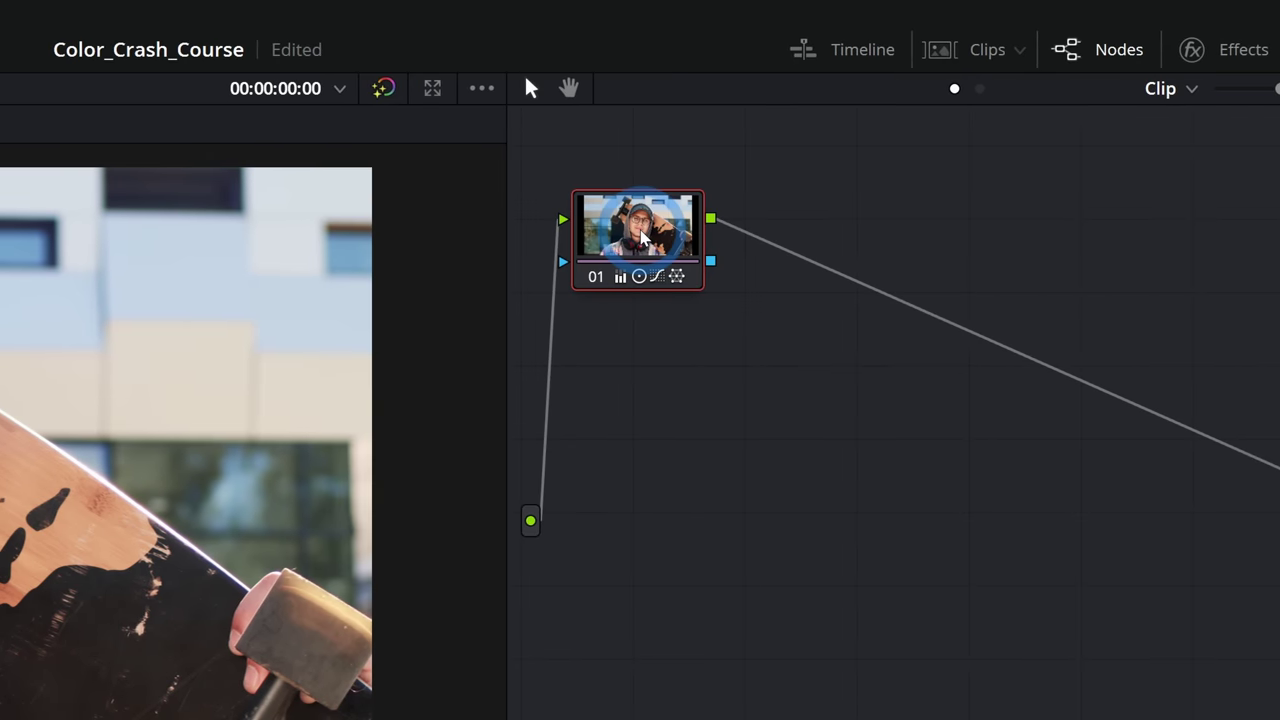
{"action": "mouse_move", "coordinate": [641, 235]}
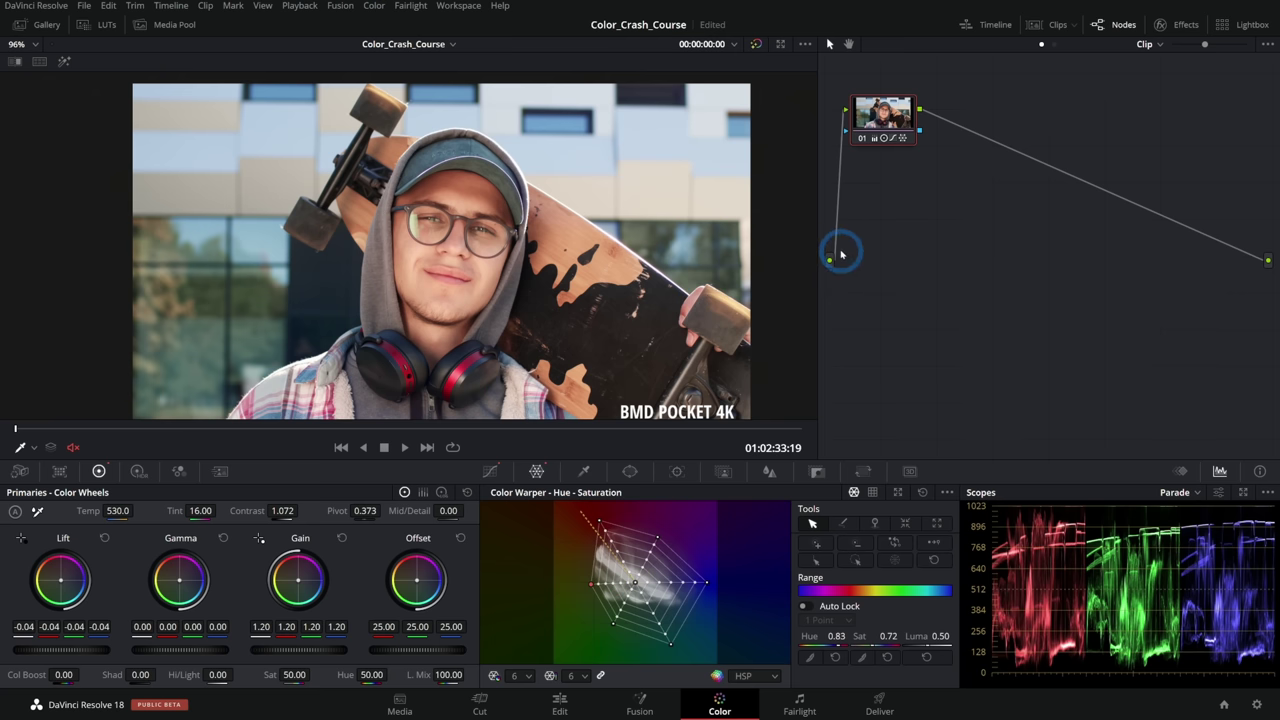
- Reset all grading on node 01 and build contrast with Lift at -0.05 and Gain at 1.17
{"action": "key", "text": "shift+Home"}
{"action": "key", "text": "shift+z"}
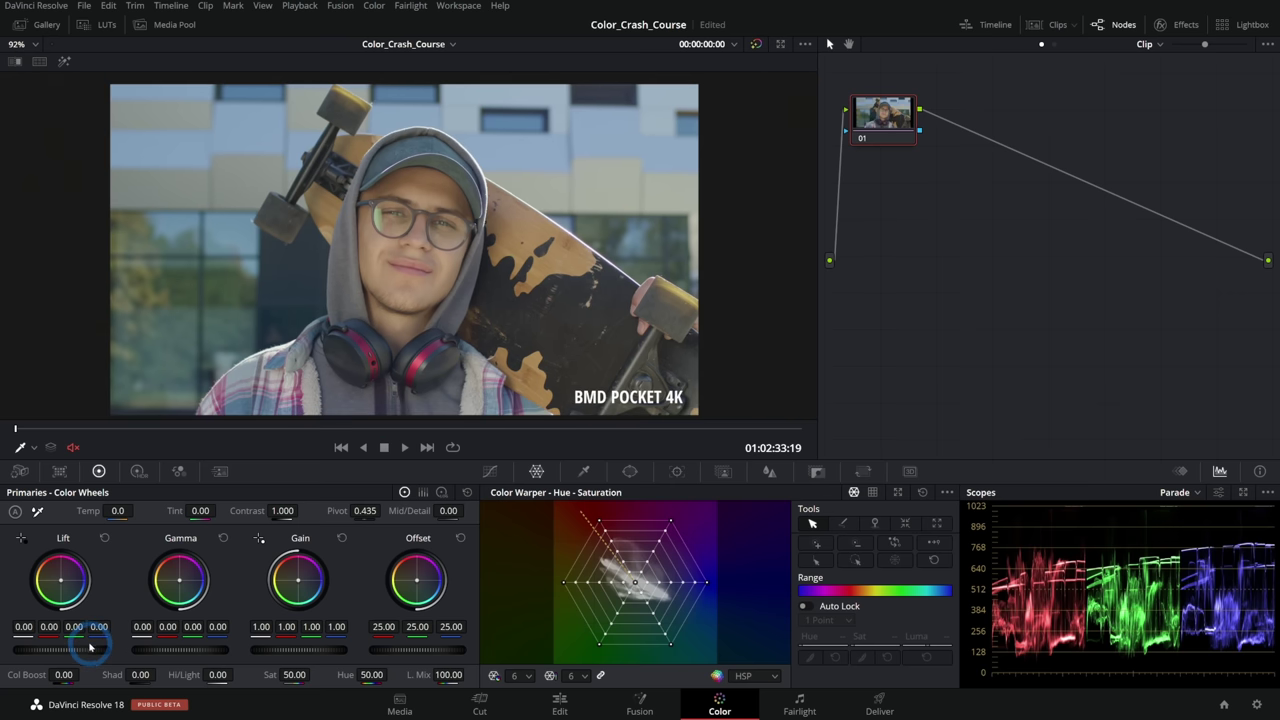
{"action": "left_click_drag", "start_coordinate": [90, 648], "coordinate": [72, 648]}
{"action": "left_click_drag", "start_coordinate": [298, 650], "coordinate": [322, 650]}
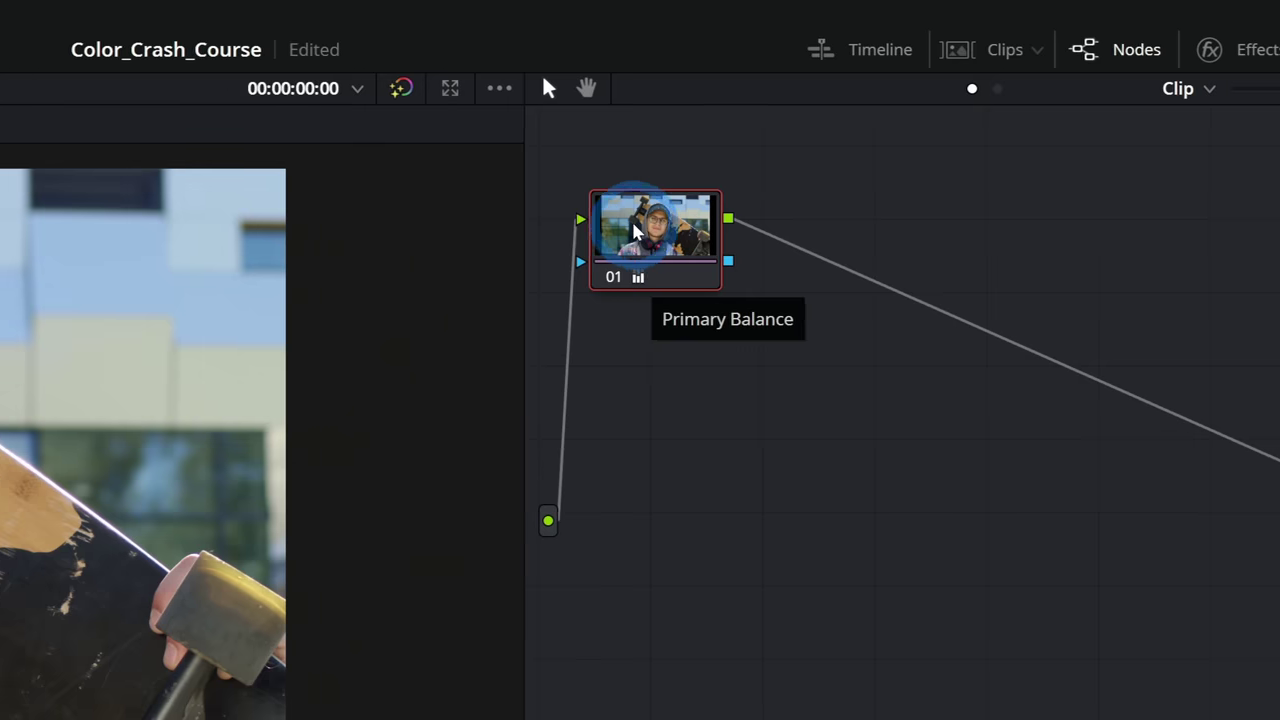
- Label node 01 as Contrast
{"action": "right_click", "coordinate": [635, 230]}
{"action": "left_click", "coordinate": [688, 280]}
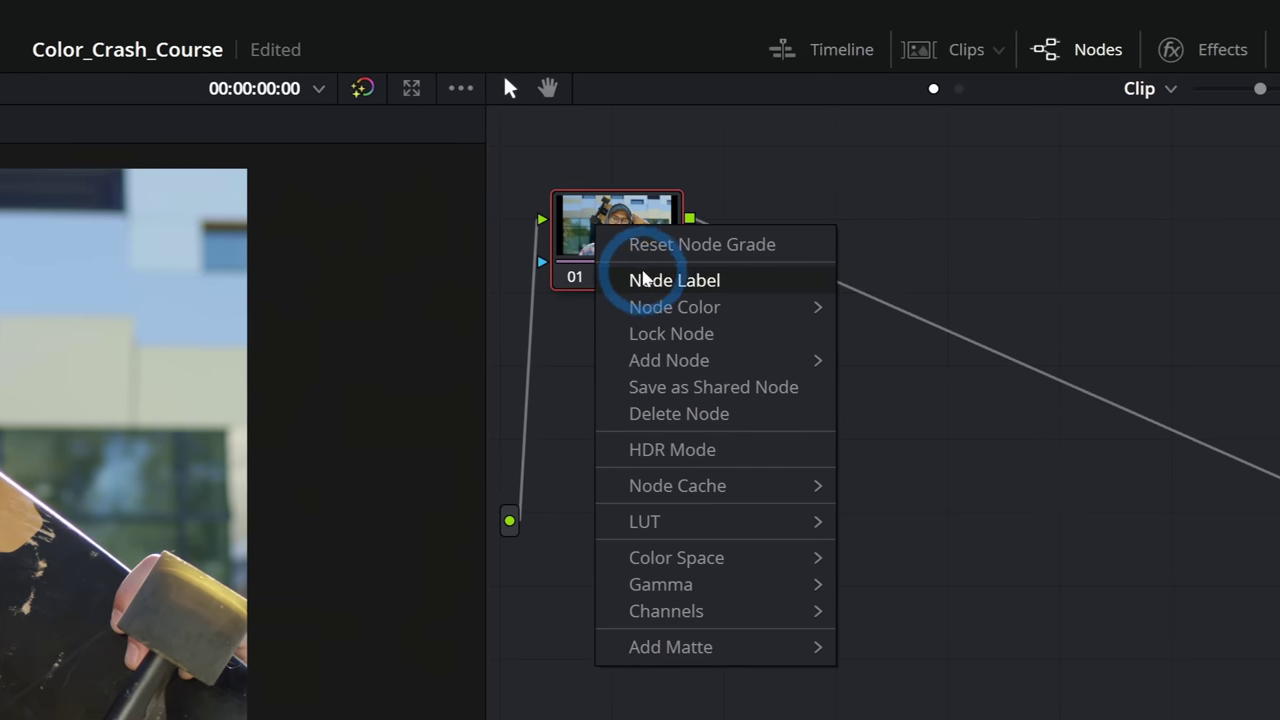
{"action": "type", "text": "Contrast"}
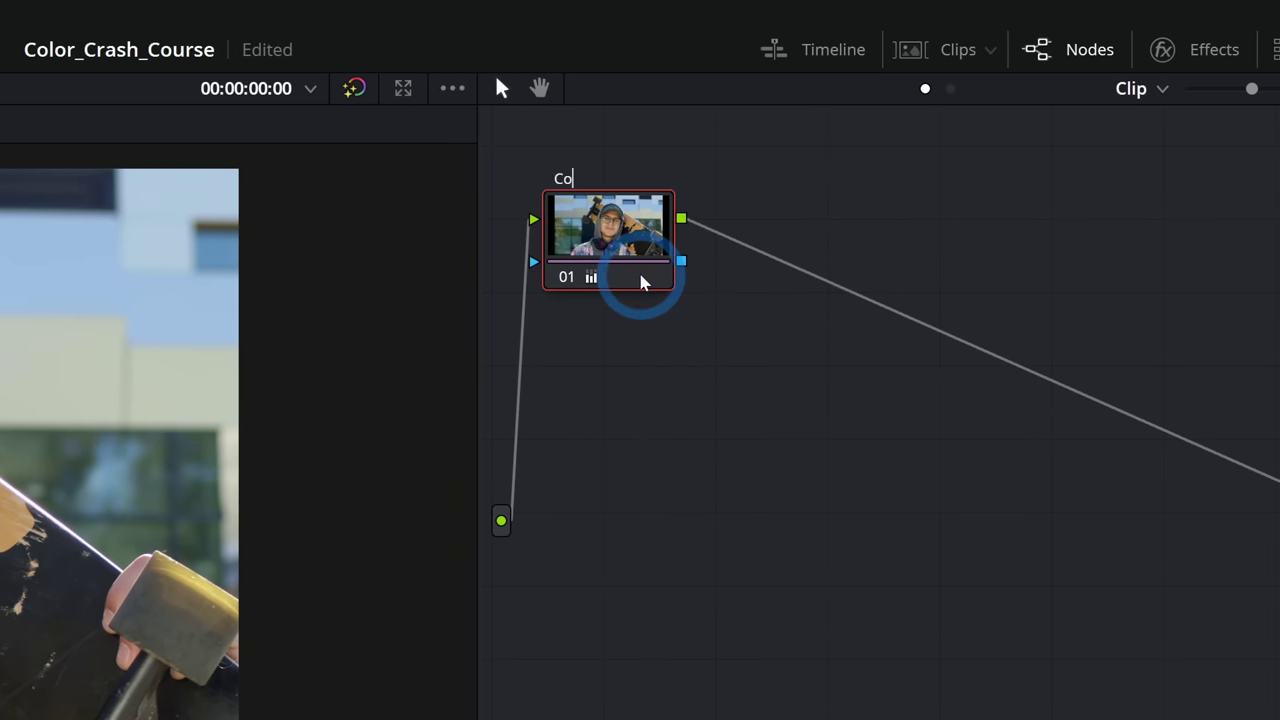
{"action": "key", "text": "Return"}
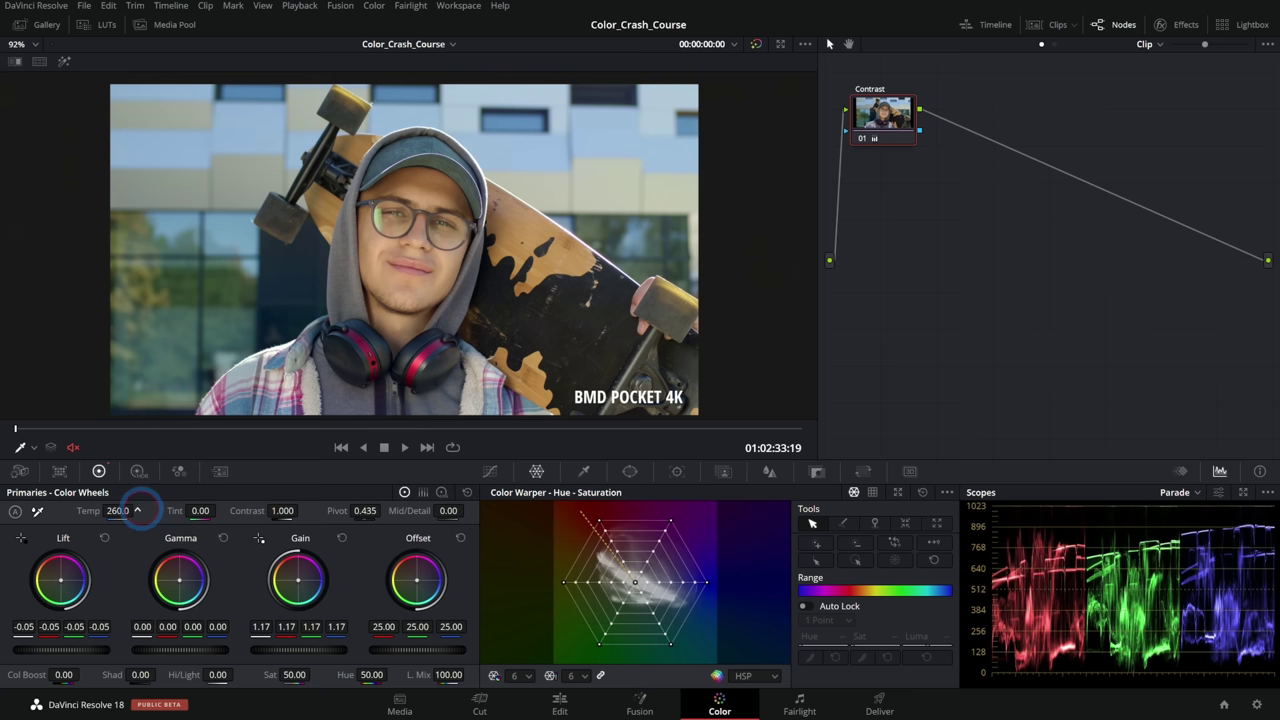
- Try a warmer Temp on the Contrast node, reset it, and add a serial node after that node
{"action": "left_click_drag", "start_coordinate": [120, 511], "coordinate": [149, 510]}
{"action": "double_click", "coordinate": [156, 511]}
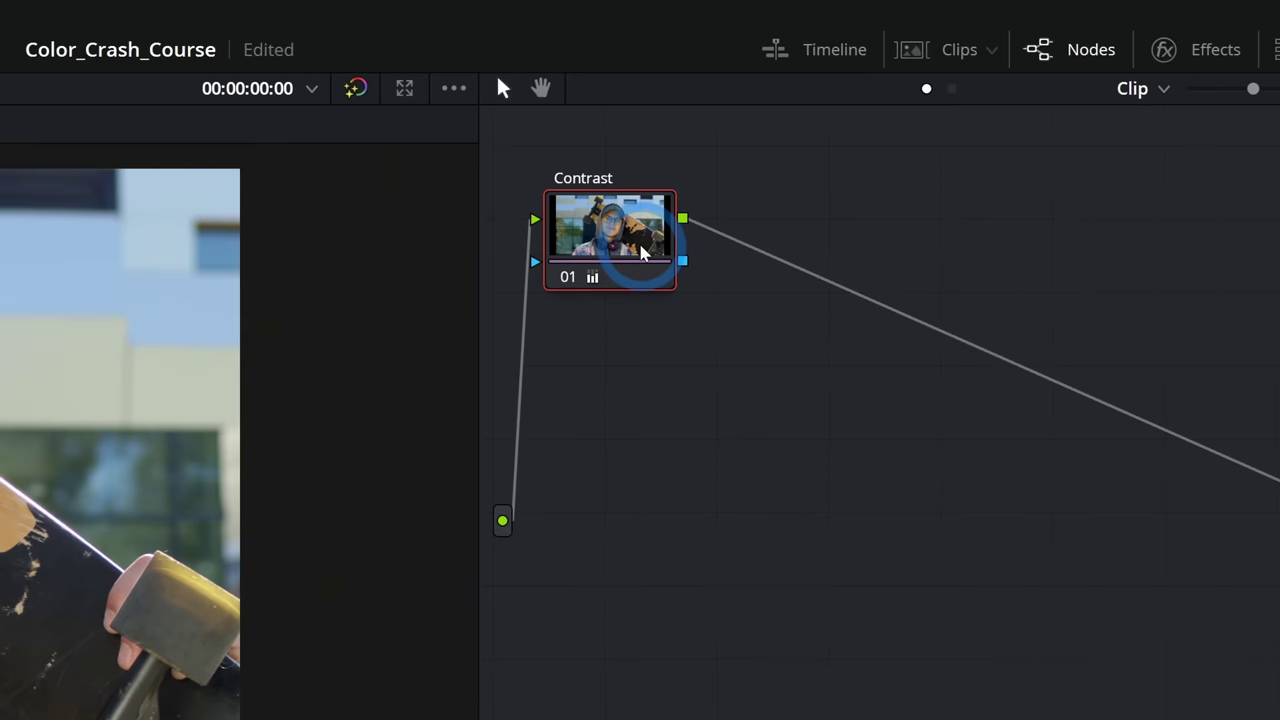
{"action": "right_click", "coordinate": [642, 241]}
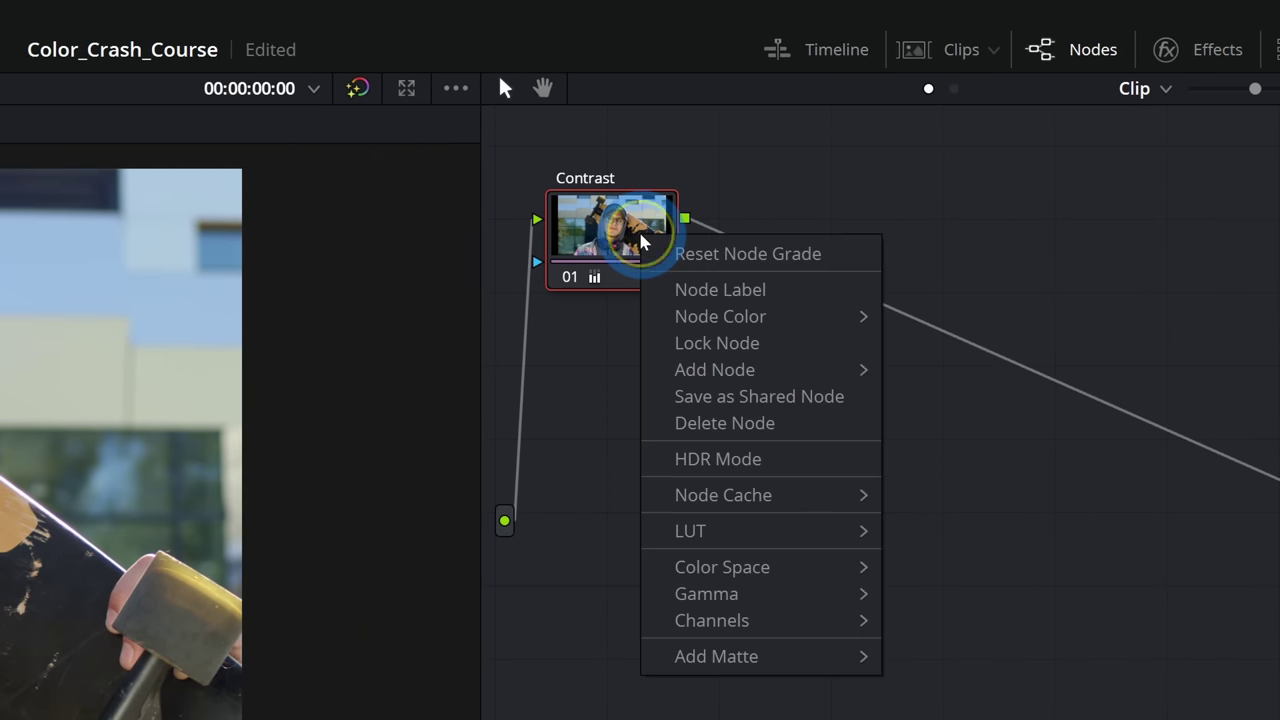
{"action": "mouse_move", "coordinate": [760, 369]}
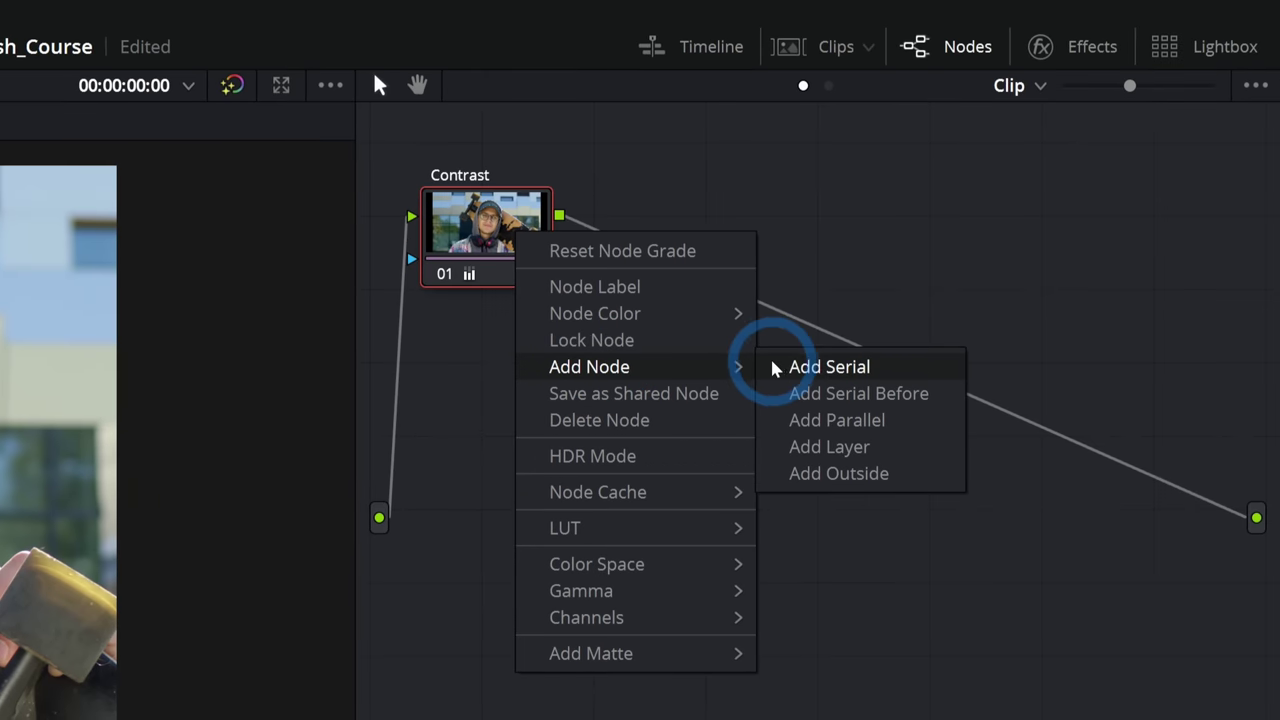
{"action": "left_click", "coordinate": [818, 365]}
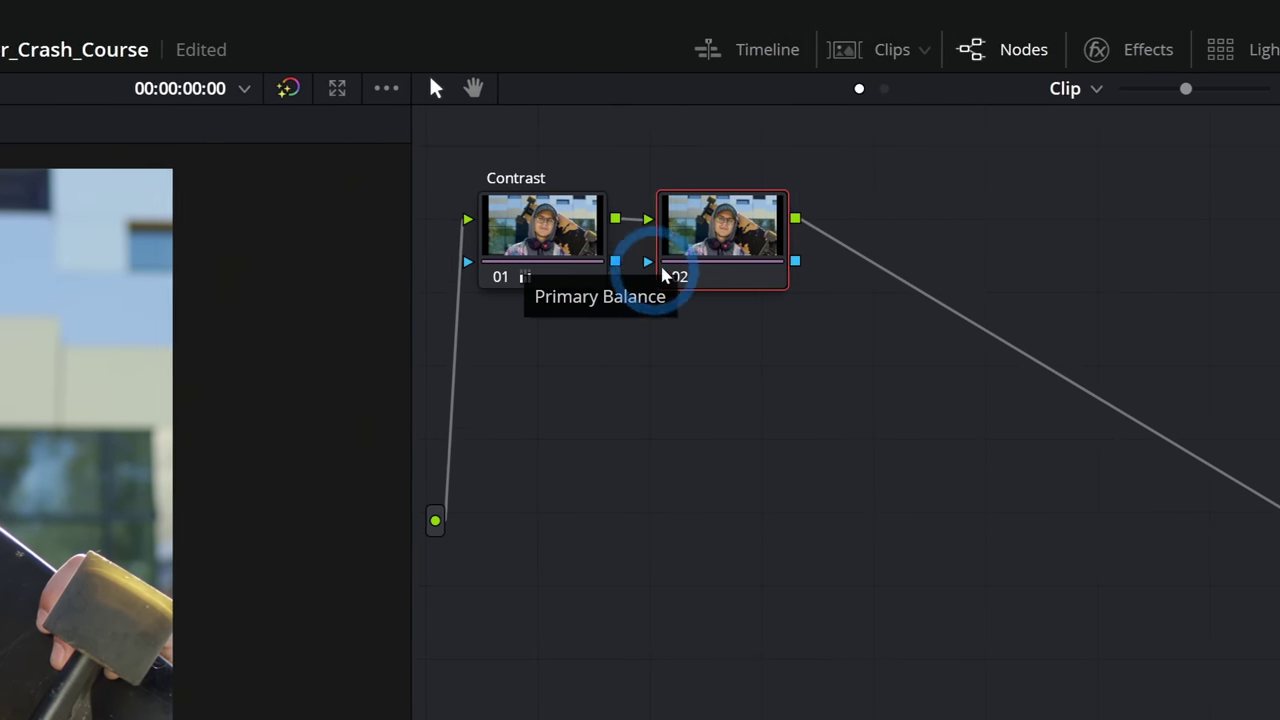
{"action": "left_click", "coordinate": [645, 244]}
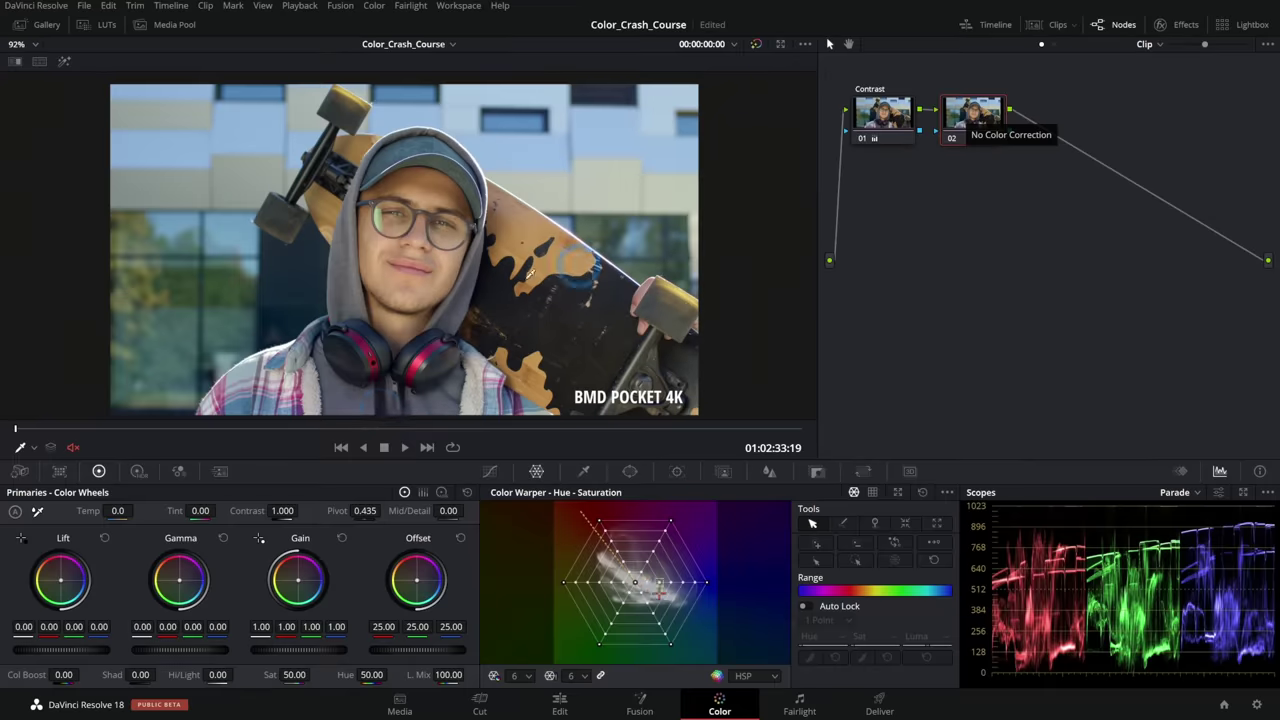
- Warm the image in node 02 with Temp at 720.0 and label the node WARM
{"action": "left_click", "coordinate": [133, 512]}
{"action": "left_click_drag", "start_coordinate": [118, 517], "coordinate": [166, 503]}
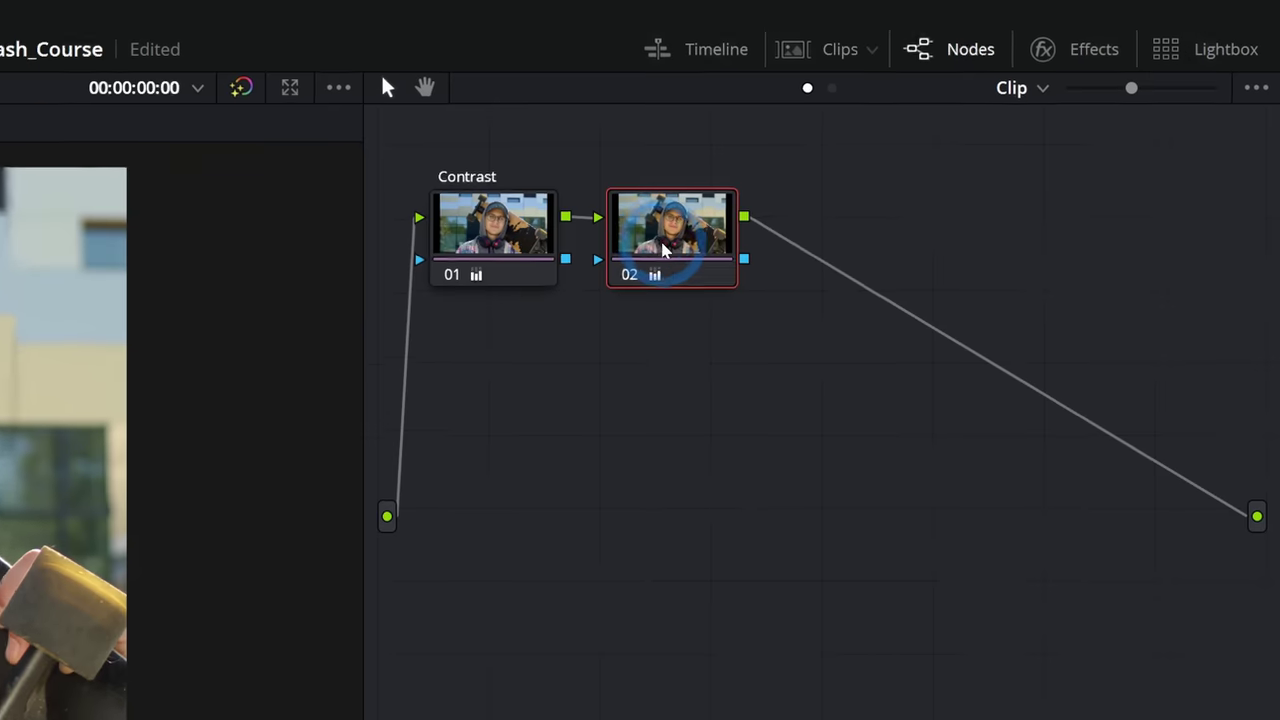
{"action": "right_click", "coordinate": [970, 122]}
{"action": "left_click", "coordinate": [709, 298]}
{"action": "type", "text": "WARM"}
{"action": "key", "text": "Return"}
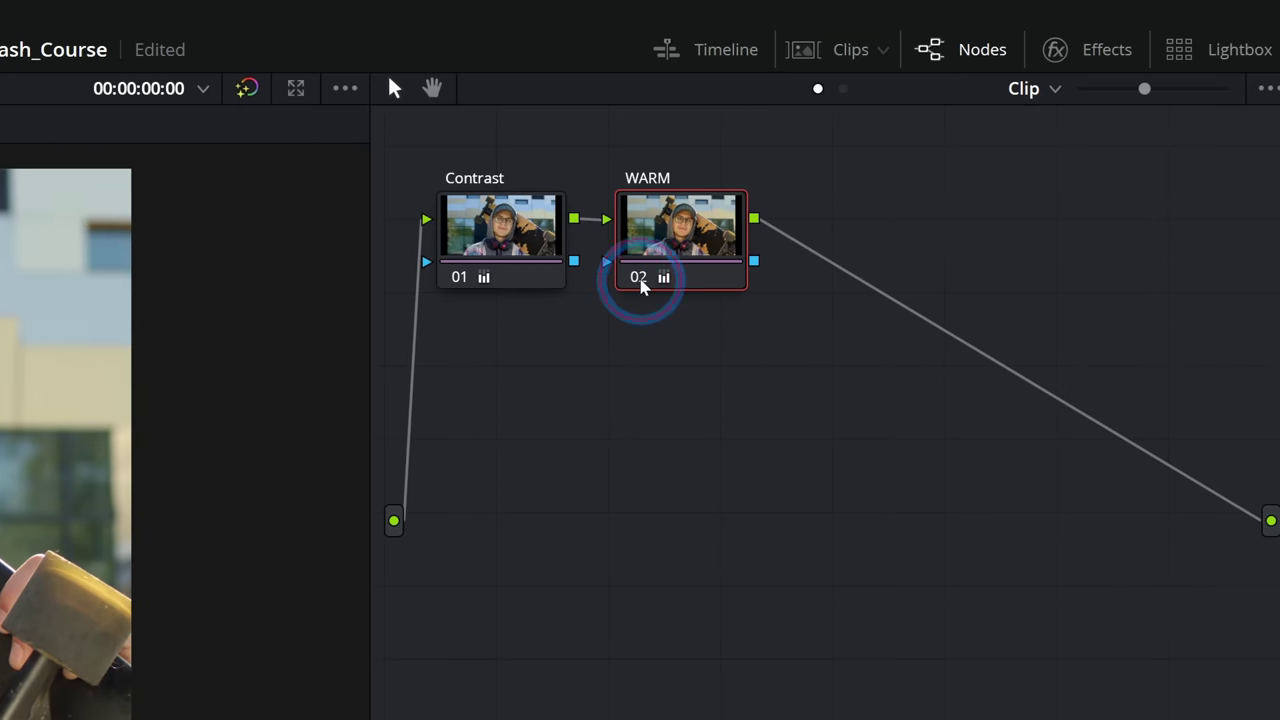
- Turn the WARM node and the Contrast node off and on in turn to compare what each contributes
{"action": "left_click", "coordinate": [952, 140]}
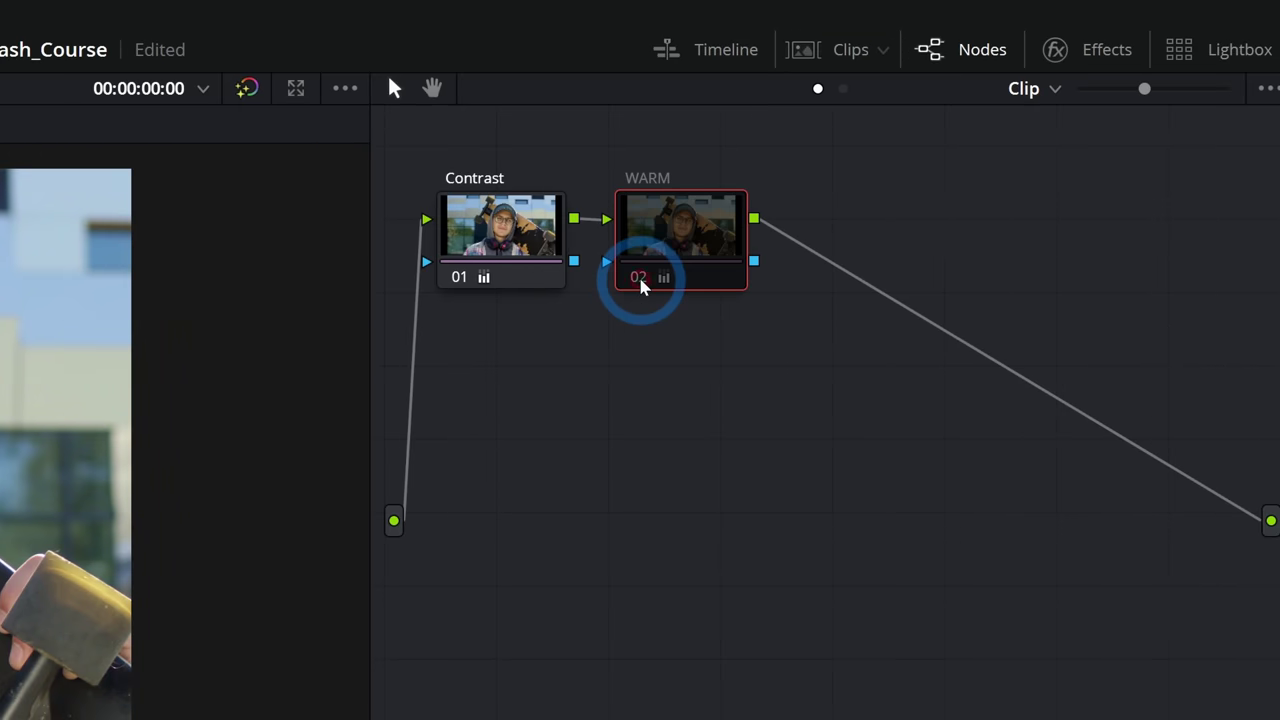
{"action": "left_click", "coordinate": [641, 282]}
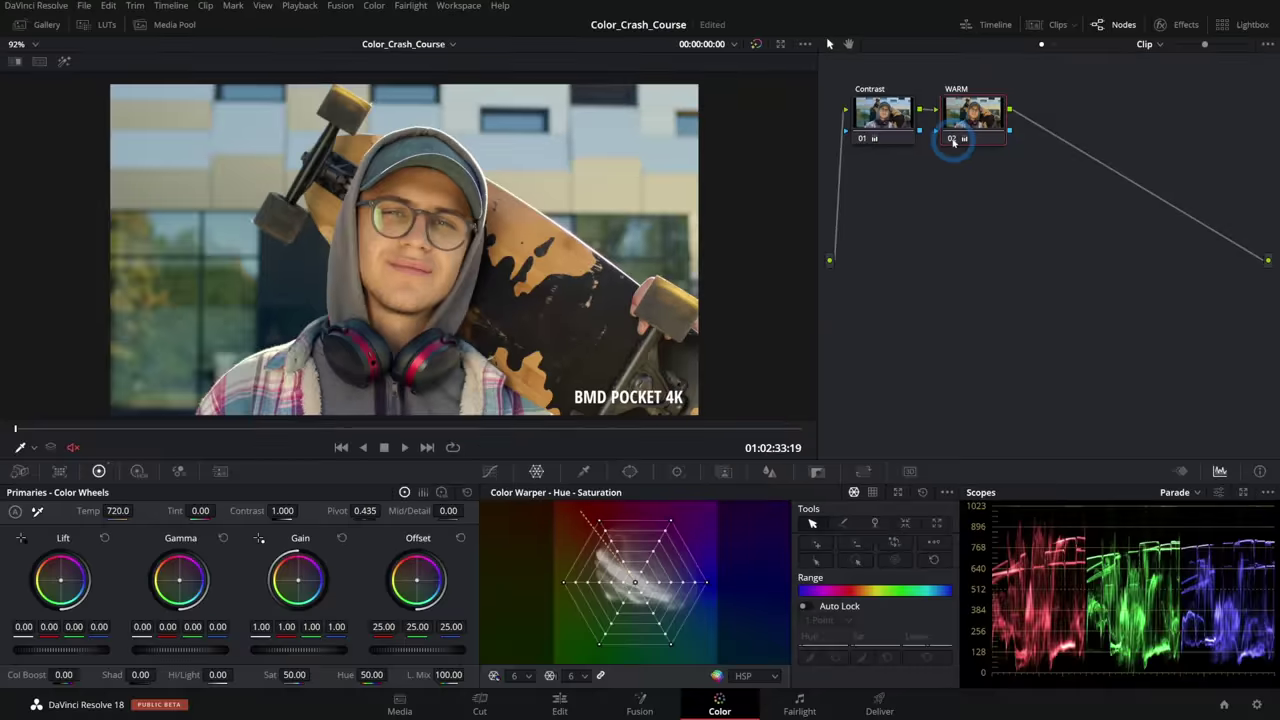
{"action": "left_click", "coordinate": [952, 140]}
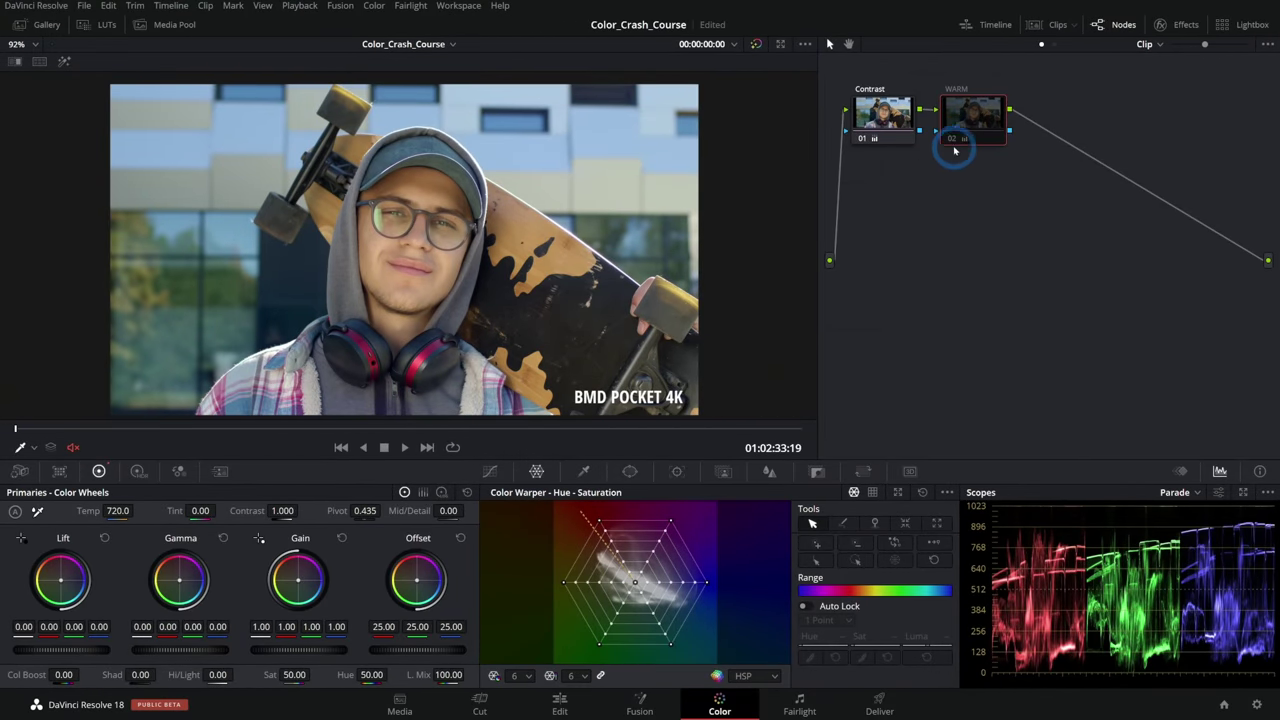
{"action": "left_click", "coordinate": [952, 141]}
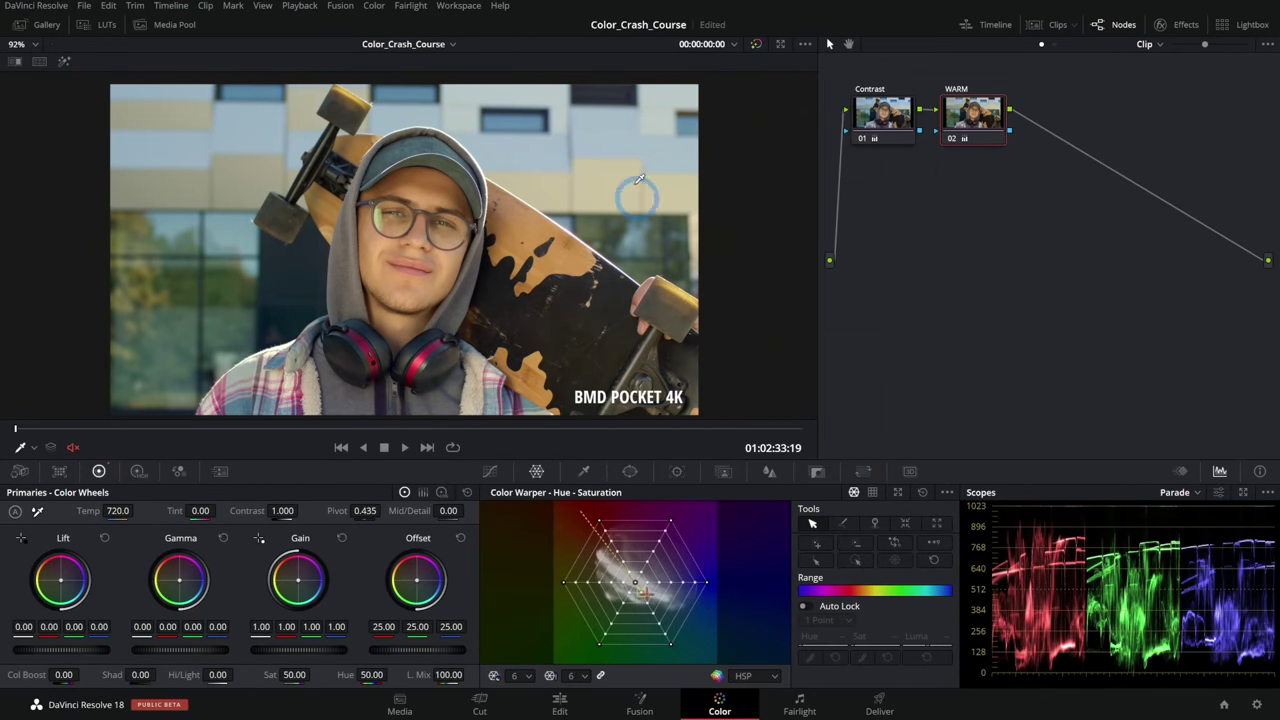
{"action": "left_click", "coordinate": [867, 145]}
{"action": "left_click", "coordinate": [864, 140]}
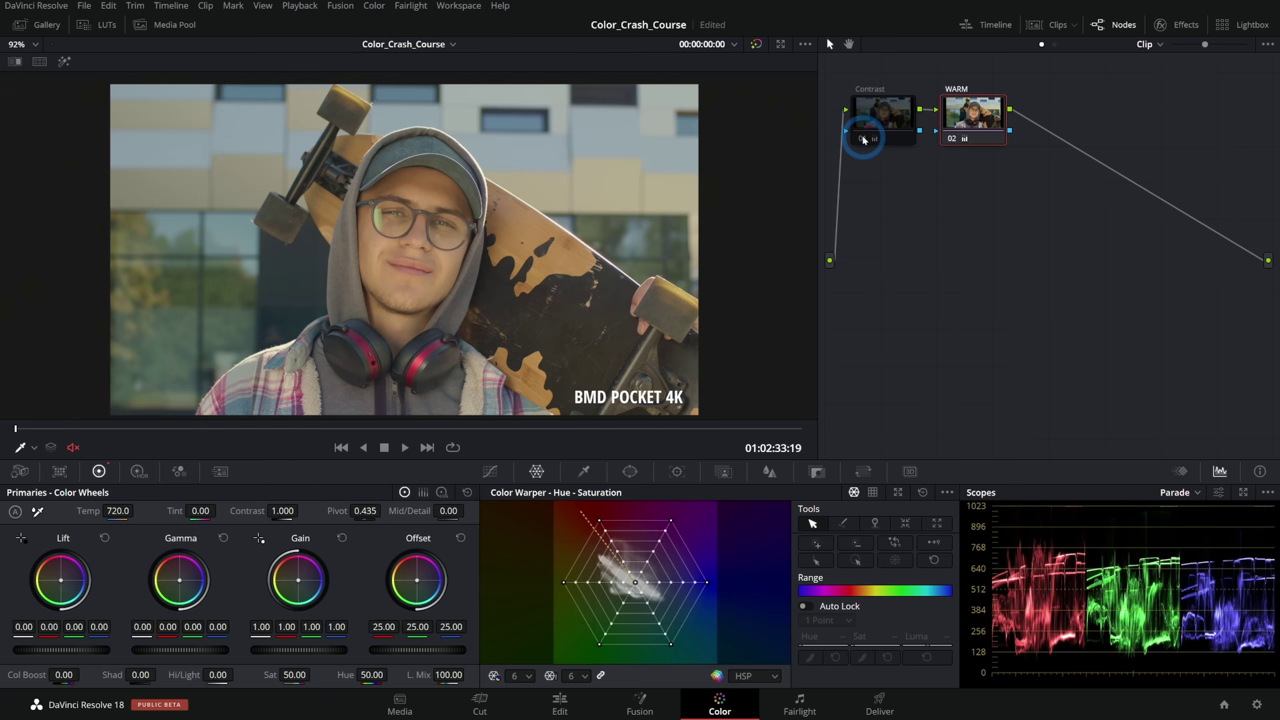
{"action": "left_click", "coordinate": [864, 140]}
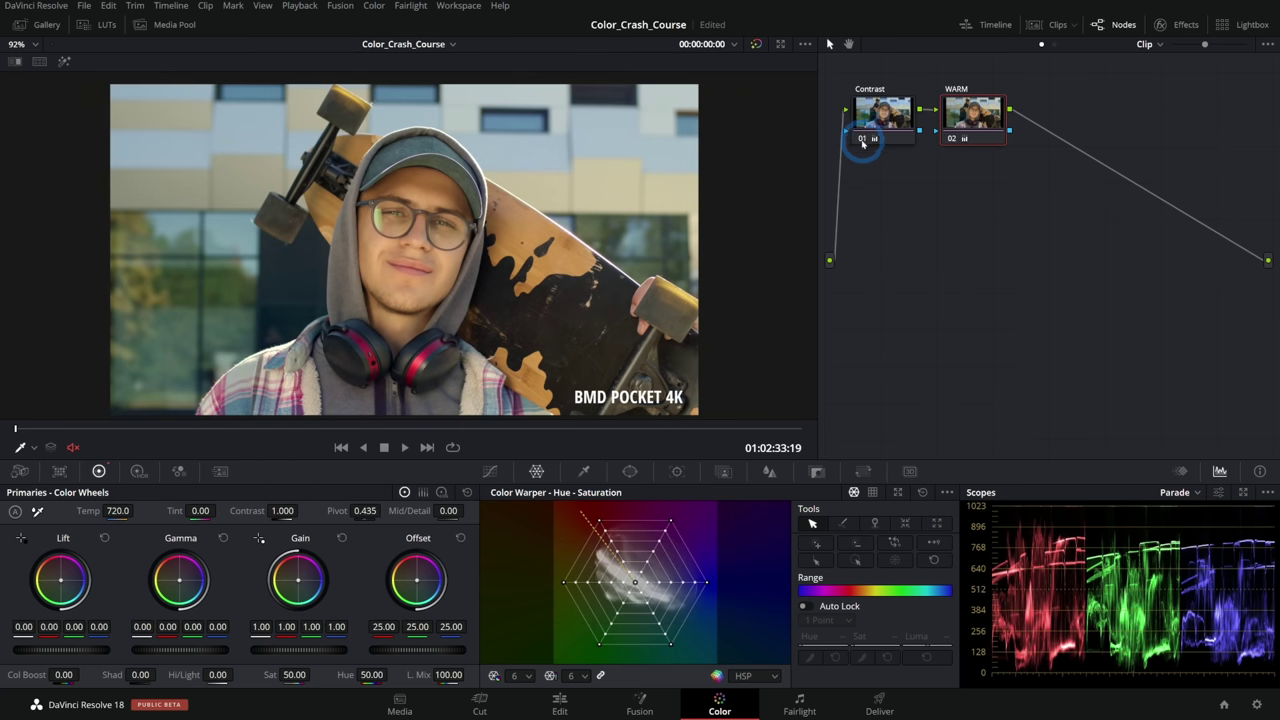
{"action": "left_click", "coordinate": [862, 142]}
{"action": "left_click", "coordinate": [862, 142]}
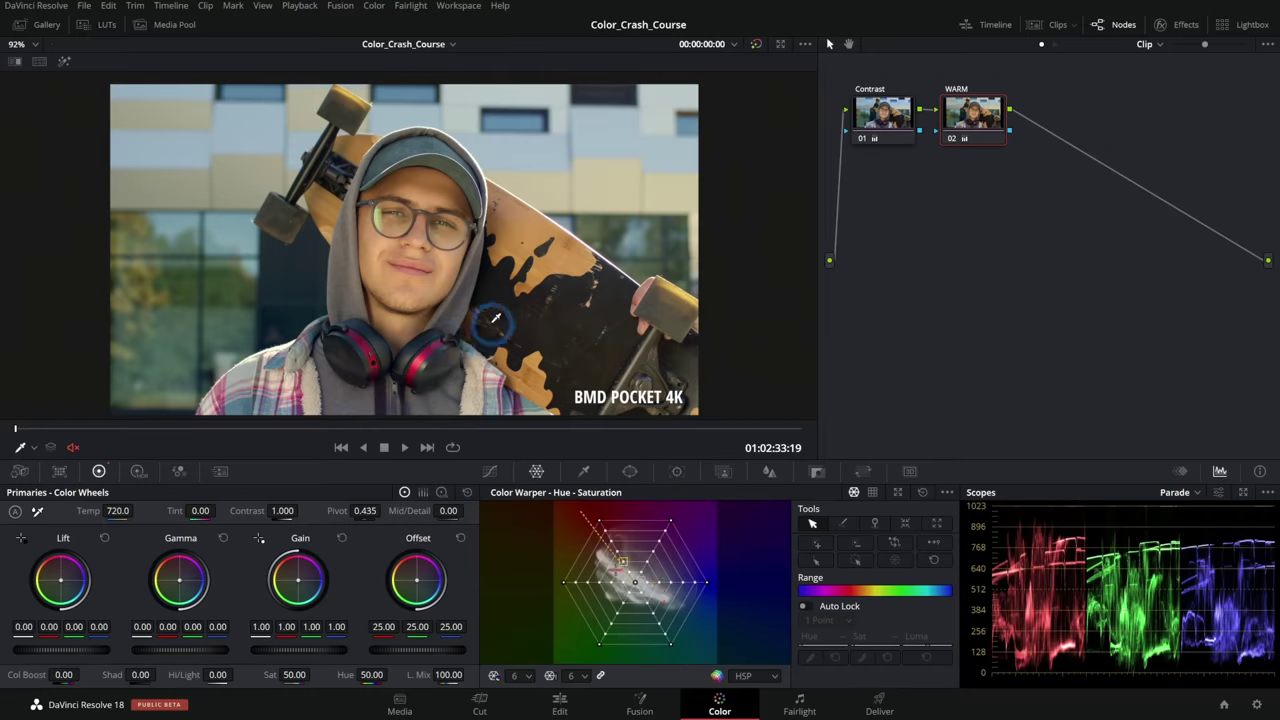
- Add a serial node after the WARM node and label it Headphones
{"action": "left_click", "coordinate": [995, 128]}
{"action": "right_click", "coordinate": [708, 258]}
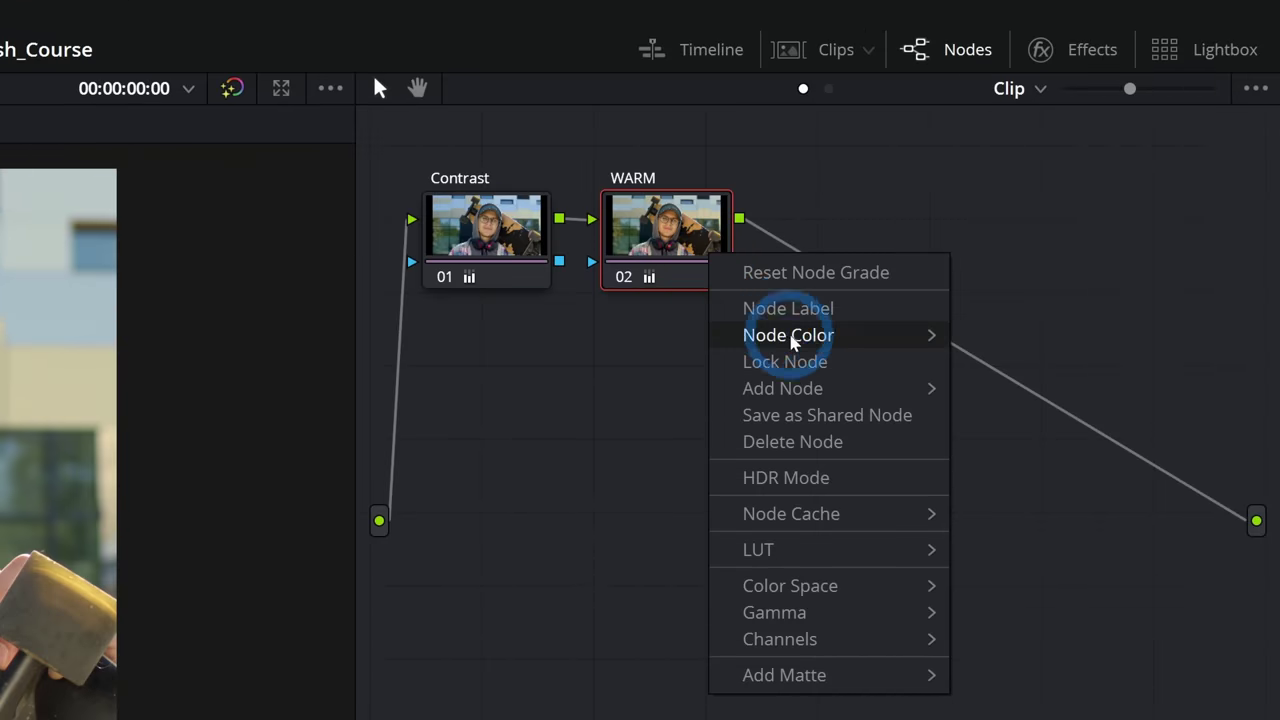
{"action": "mouse_move", "coordinate": [820, 390]}
{"action": "left_click", "coordinate": [1030, 370]}
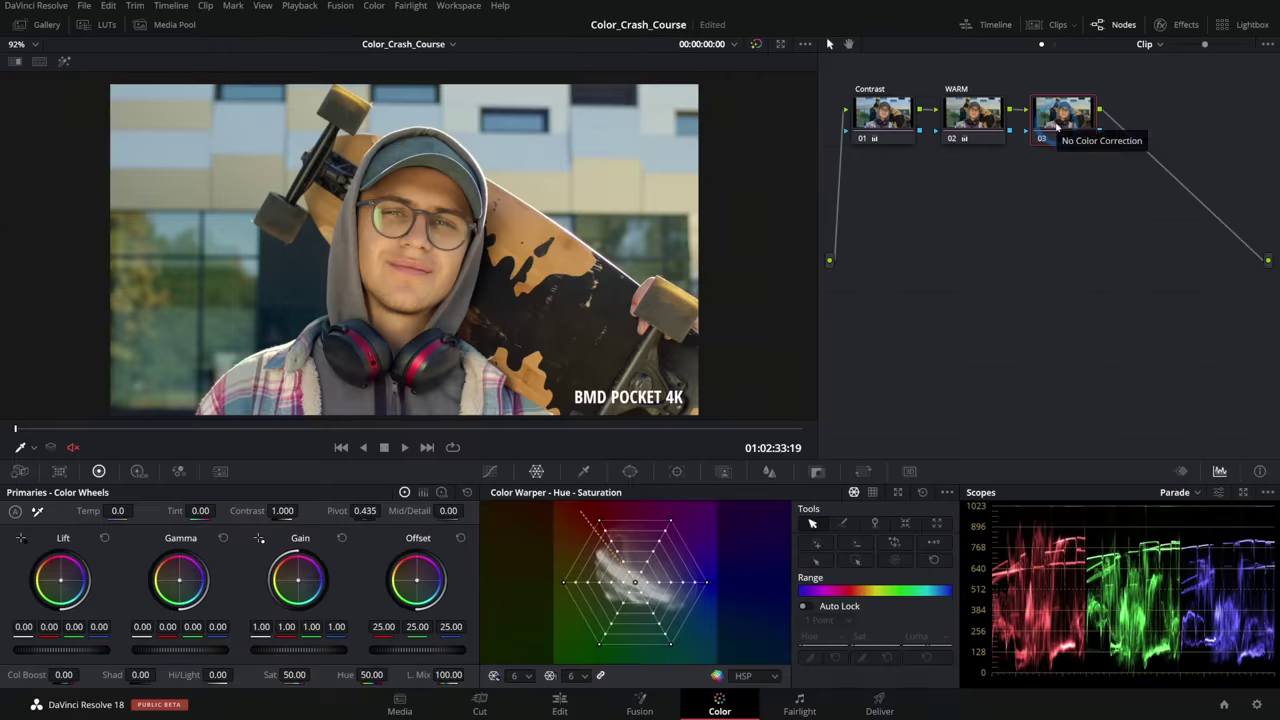
{"action": "right_click", "coordinate": [833, 252]}
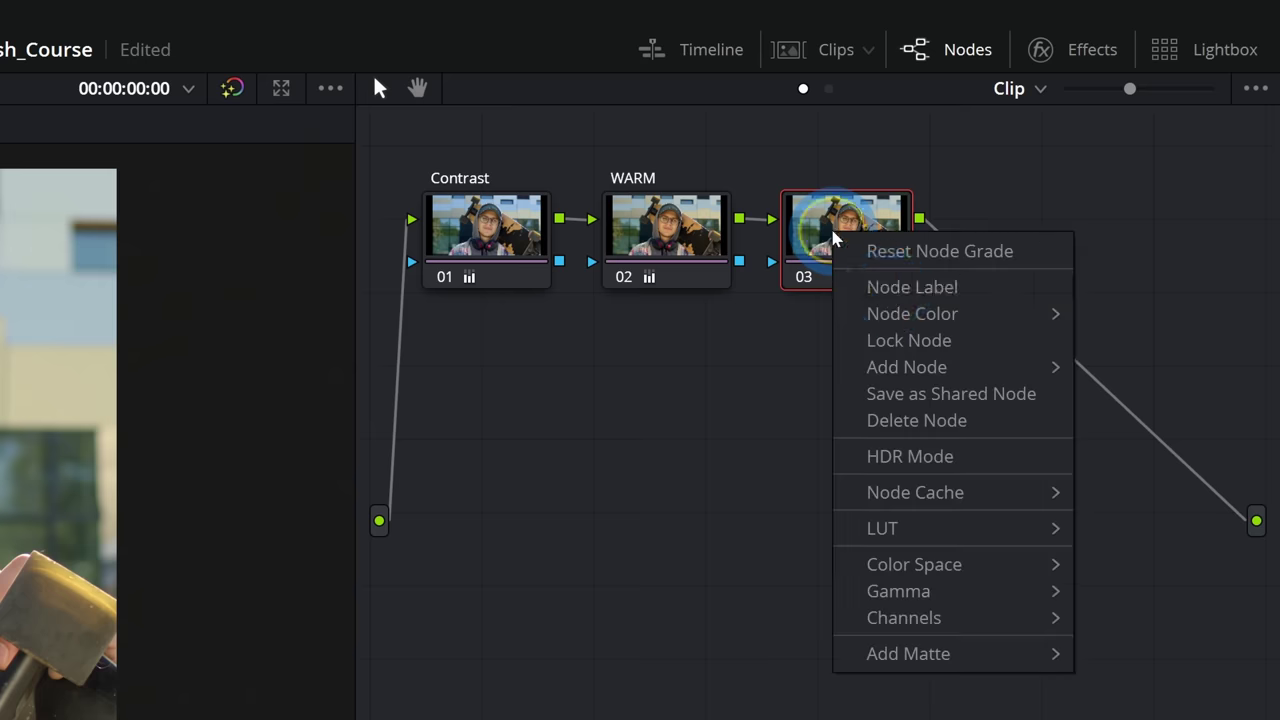
{"action": "left_click", "coordinate": [889, 292]}
{"action": "type", "text": "Headphones"}
{"action": "key", "text": "Return"}
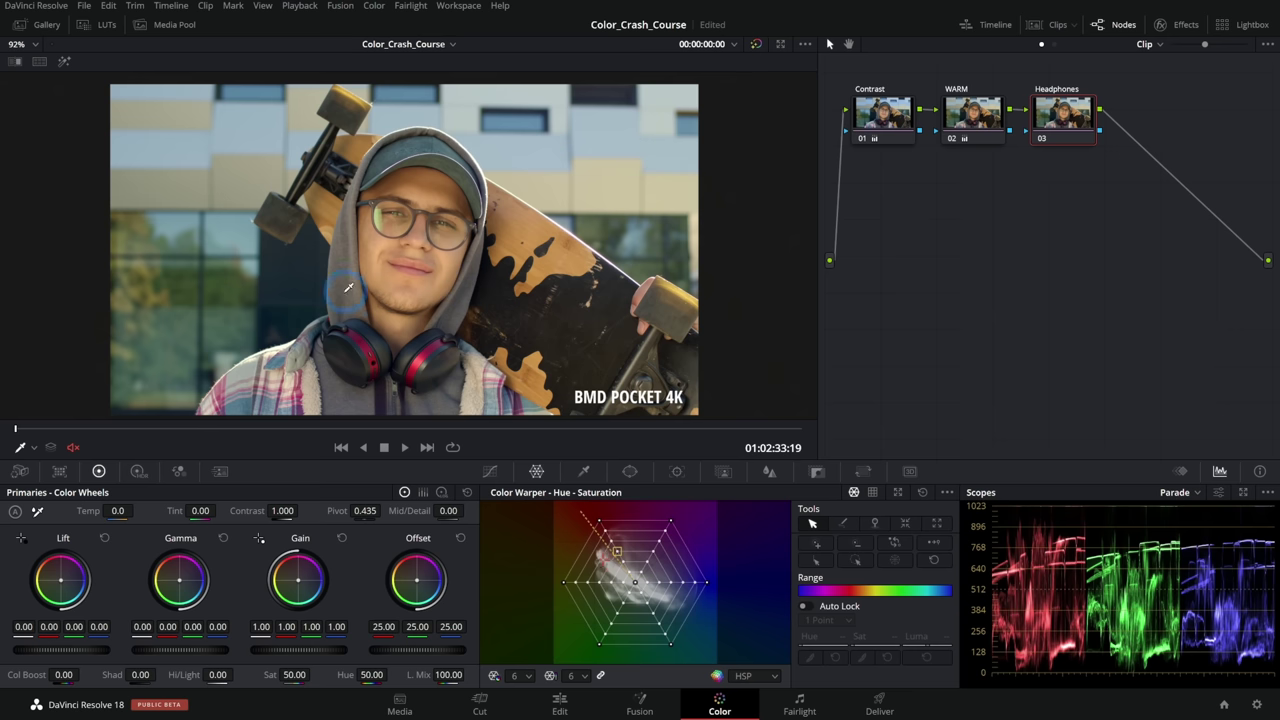
- In the Headphones node, sample the red headphone trim for the Hue Vs Hue curve and shift it to magenta with Hue Rotate 32.80
{"action": "left_click", "coordinate": [502, 340]}
{"action": "scroll", "coordinate": [502, 348], "scroll_direction": "up", "scroll_amount": 5}
{"action": "scroll", "coordinate": [446, 334], "scroll_direction": "up", "scroll_amount": 2}
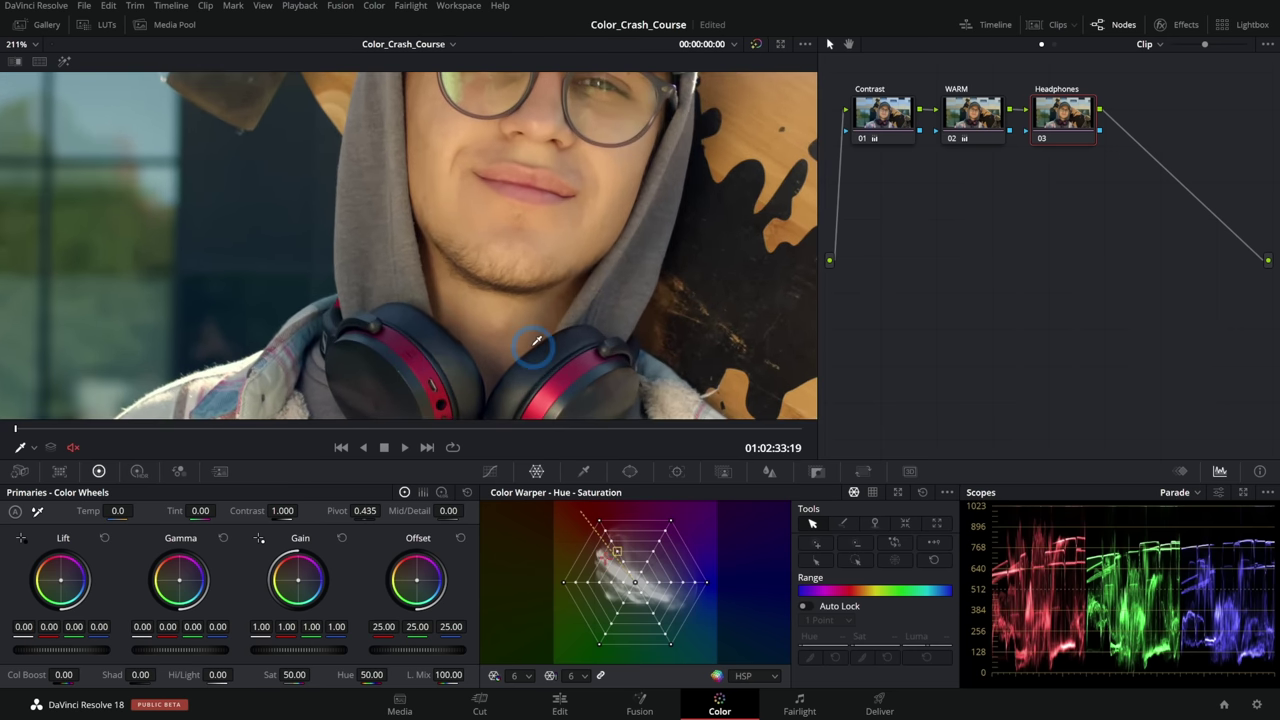
{"action": "left_click", "coordinate": [492, 470]}
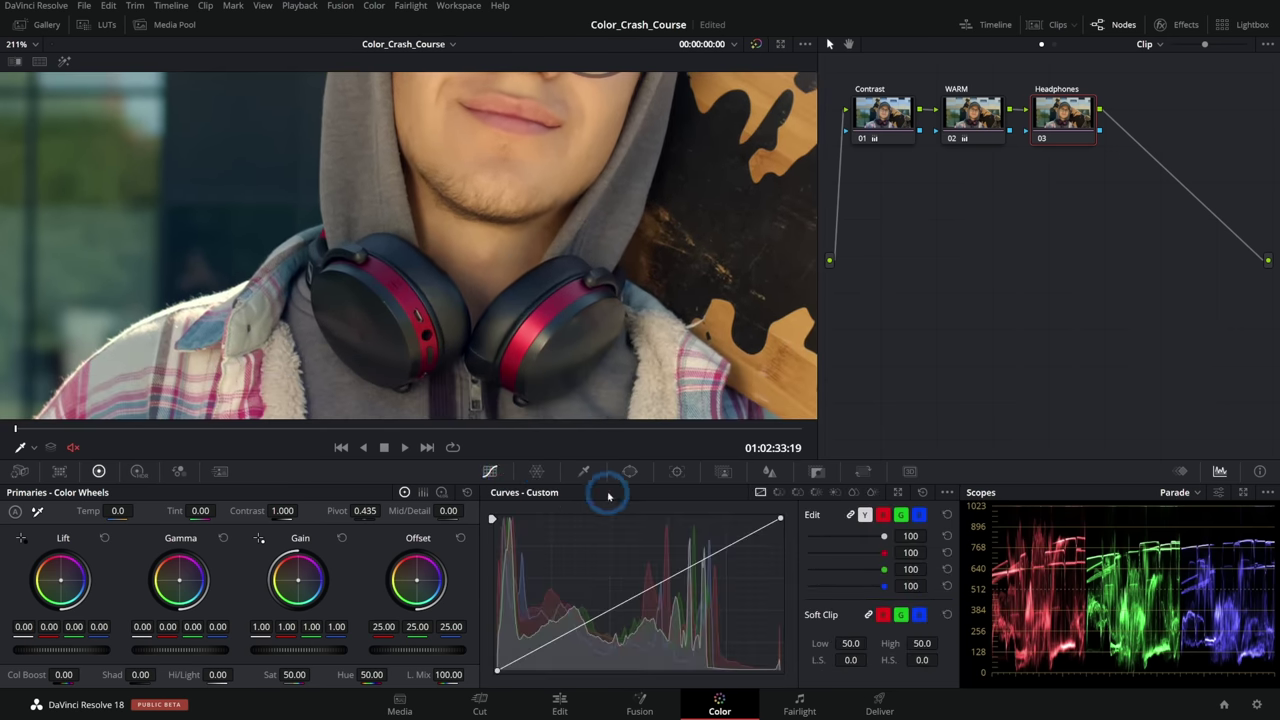
{"action": "left_click", "coordinate": [778, 492]}
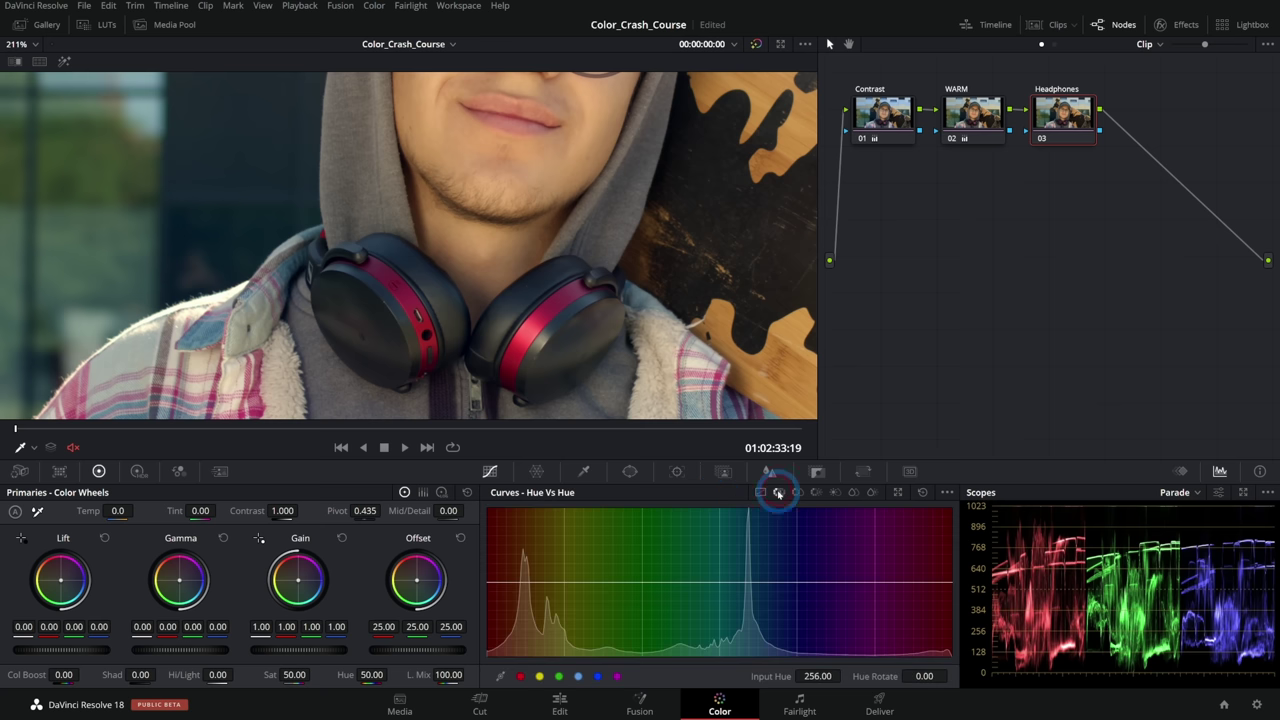
{"action": "left_click", "coordinate": [511, 369]}
{"action": "mouse_move", "coordinate": [946, 581]}
{"action": "left_mouse_down"}
{"action": "mouse_move", "coordinate": [946, 560]}
{"action": "mouse_move", "coordinate": [949, 603]}
{"action": "mouse_move", "coordinate": [943, 573]}
{"action": "left_mouse_up"}
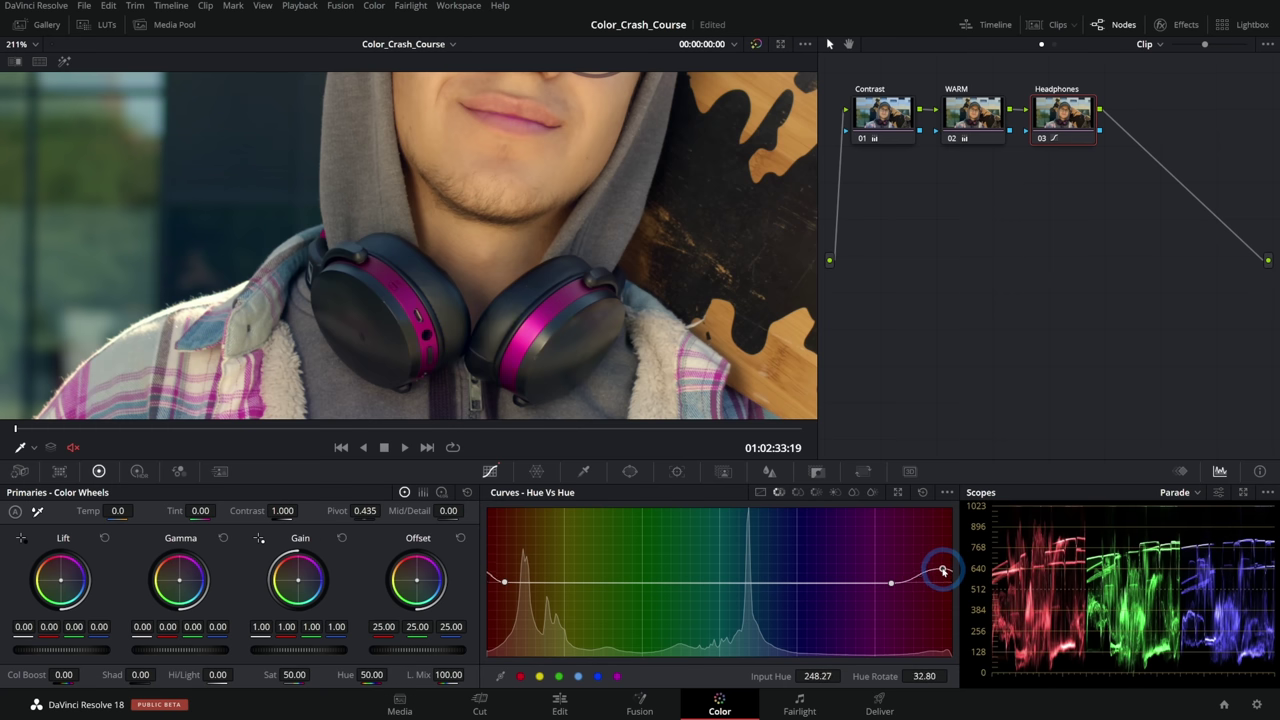
- Toggle the Headphones node off and on to compare the headphone and skin colors
{"action": "scroll", "coordinate": [616, 275], "scroll_direction": "down", "scroll_amount": 4}
{"action": "scroll", "coordinate": [503, 275], "scroll_direction": "up", "scroll_amount": 1}
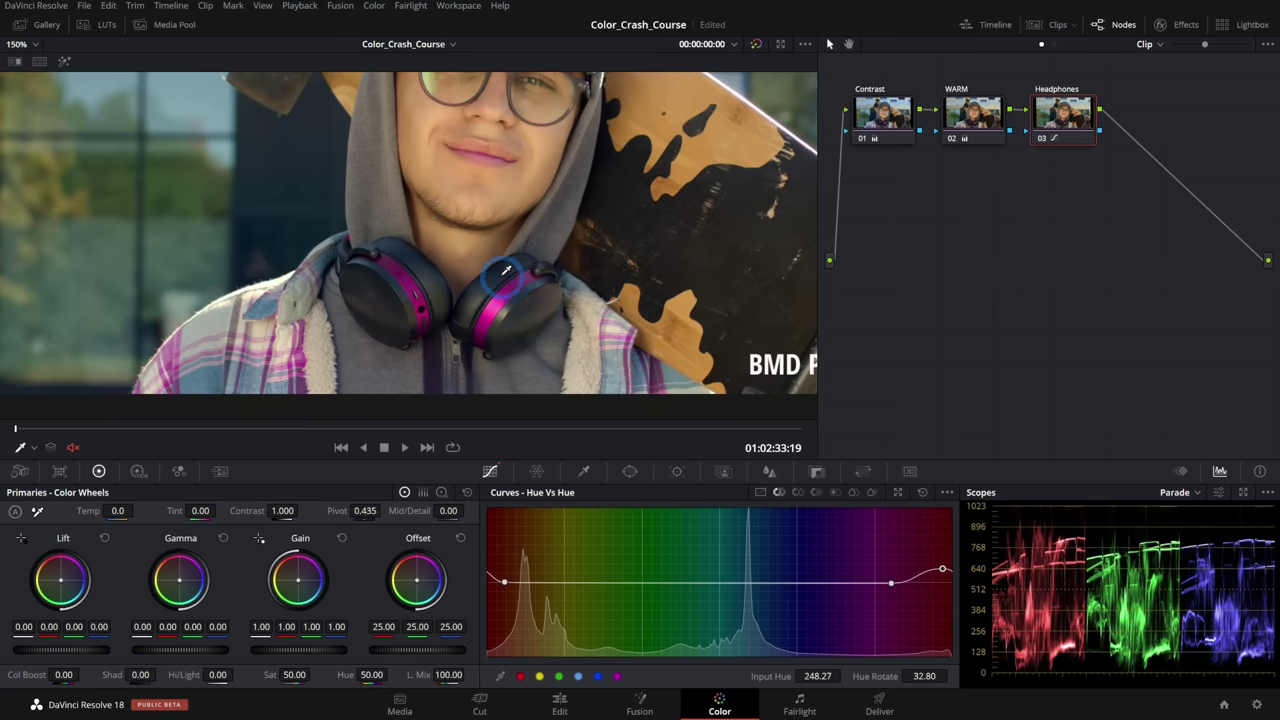
{"action": "left_click_drag", "start_coordinate": [595, 234], "coordinate": [578, 249]}
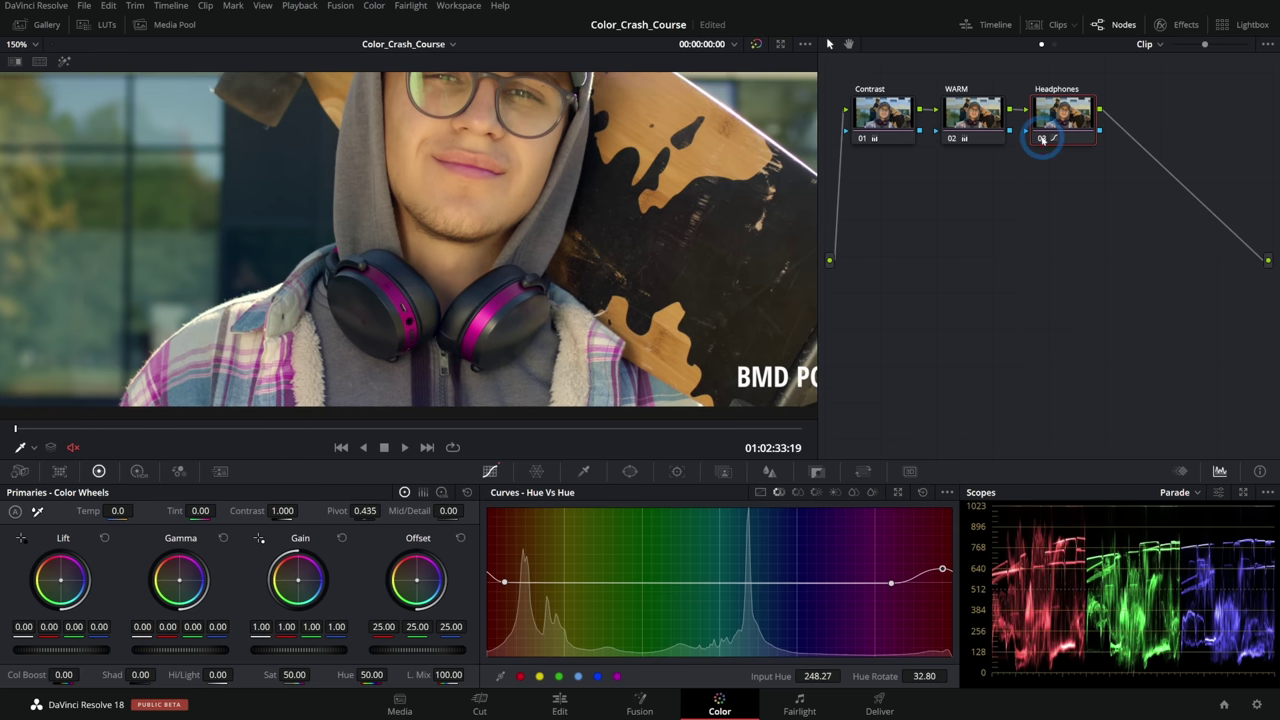
{"action": "left_click", "coordinate": [784, 264]}
{"action": "left_click", "coordinate": [1040, 140]}
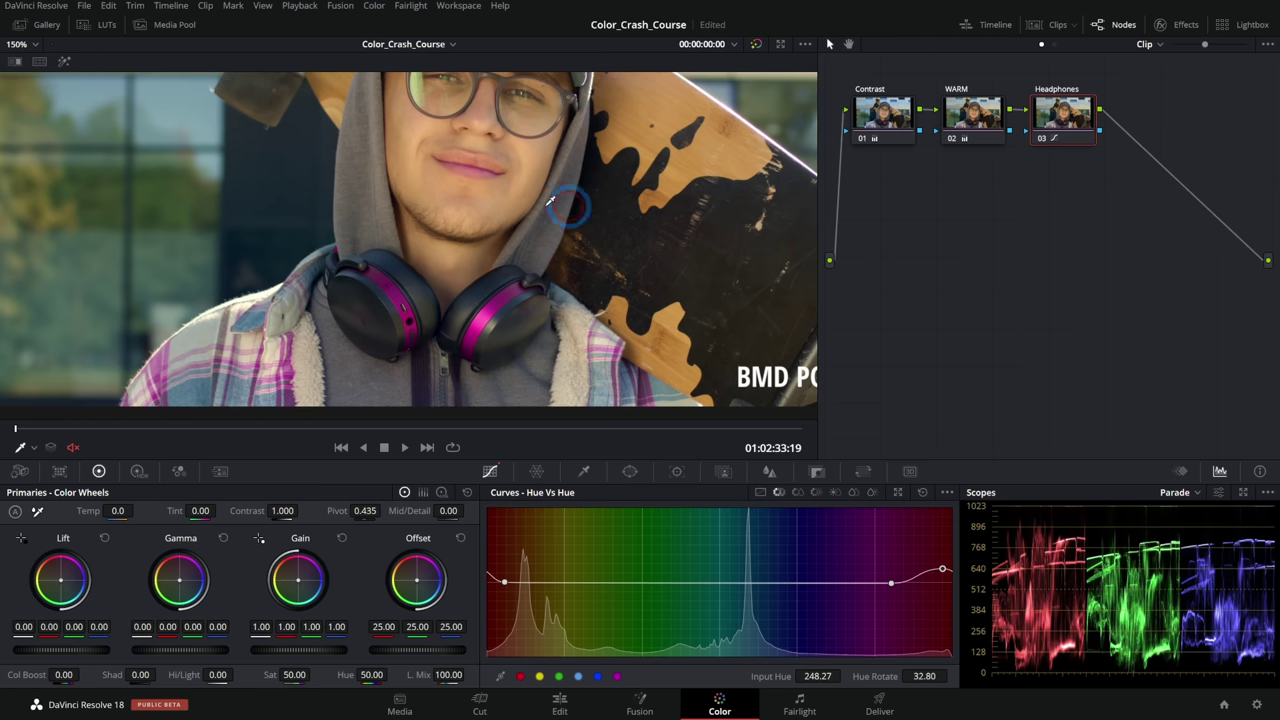
{"action": "scroll", "coordinate": [601, 222], "scroll_direction": "down", "scroll_amount": 2}
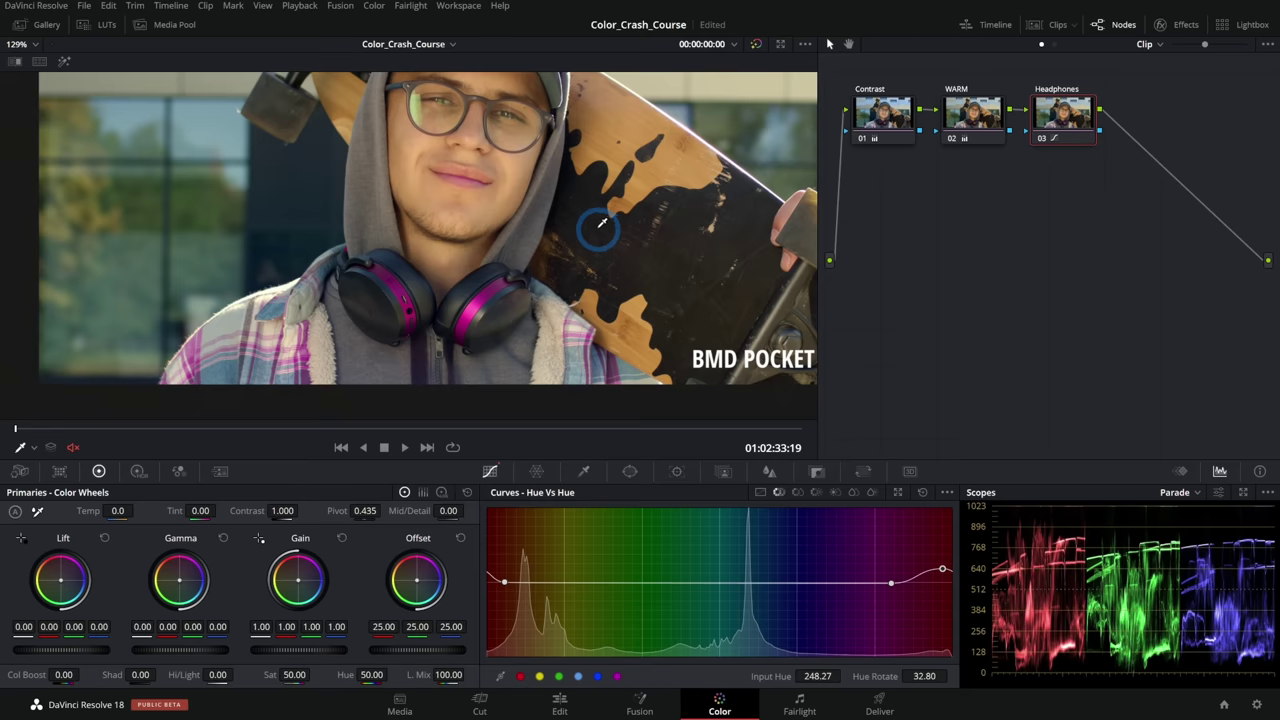
- In the Headphones node, add a circle window around both ear cups with Size about 26.52, Aspect 67.30, Pan 49.29 and Tilt 46.46
{"action": "scroll", "coordinate": [601, 222], "scroll_direction": "down", "scroll_amount": 2}
{"action": "left_click_drag", "start_coordinate": [493, 239], "coordinate": [472, 283]}
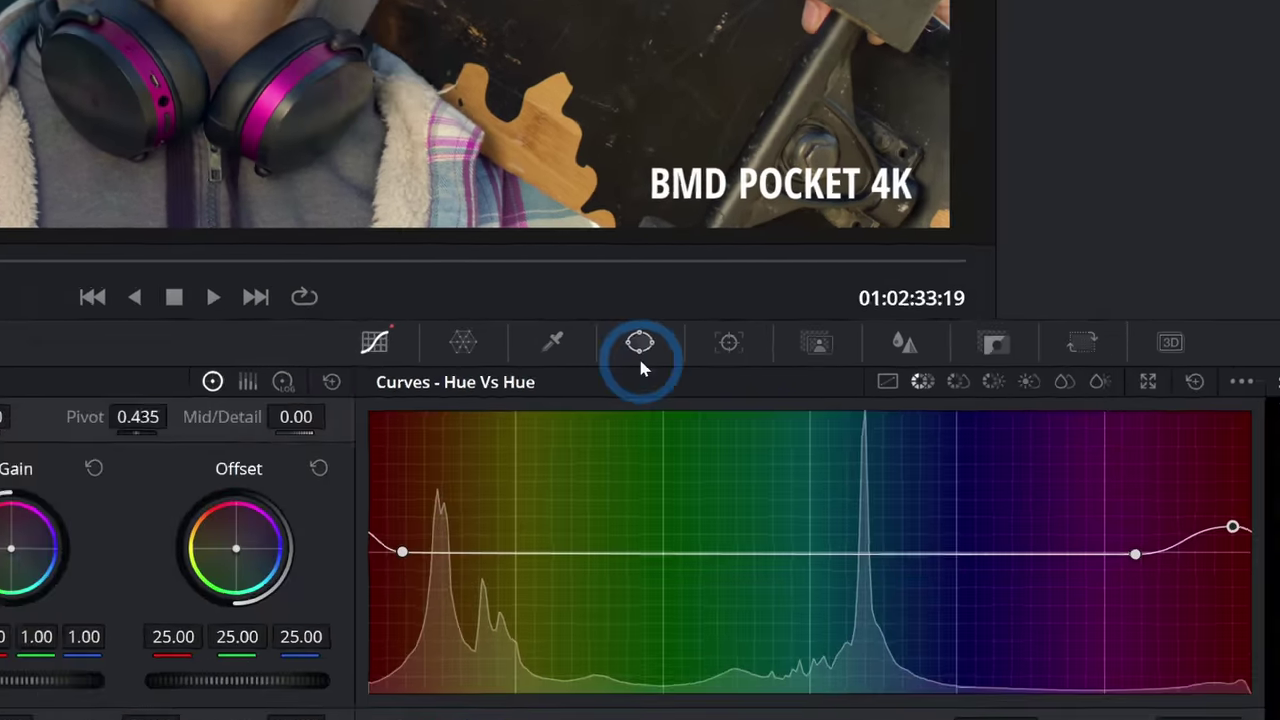
{"action": "left_click", "coordinate": [641, 362]}
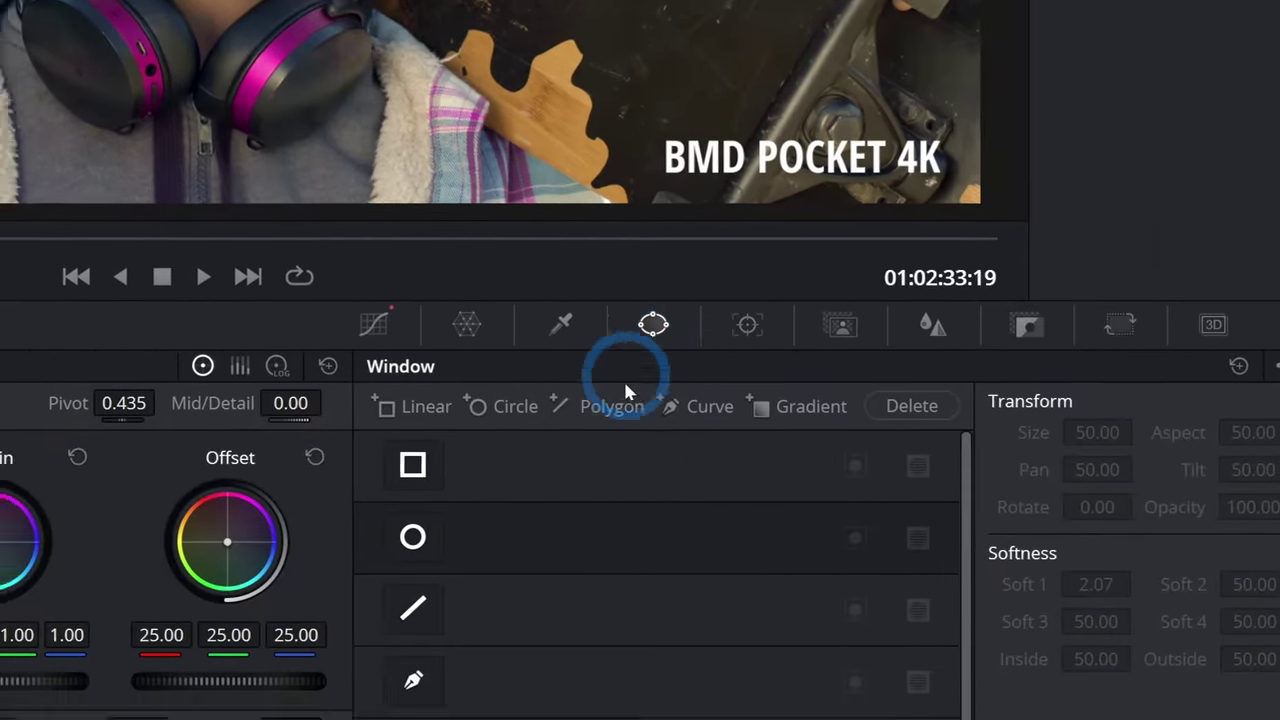
{"action": "left_click", "coordinate": [413, 537]}
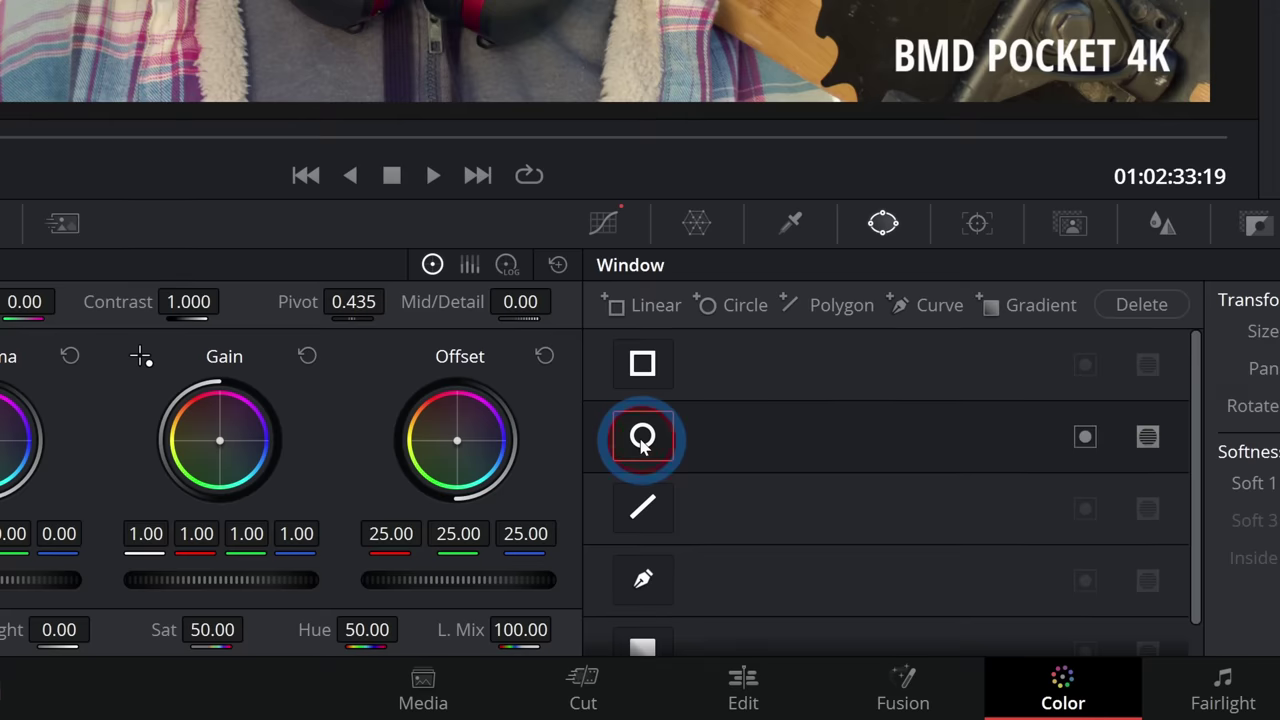
{"action": "left_click_drag", "start_coordinate": [456, 215], "coordinate": [431, 333]}
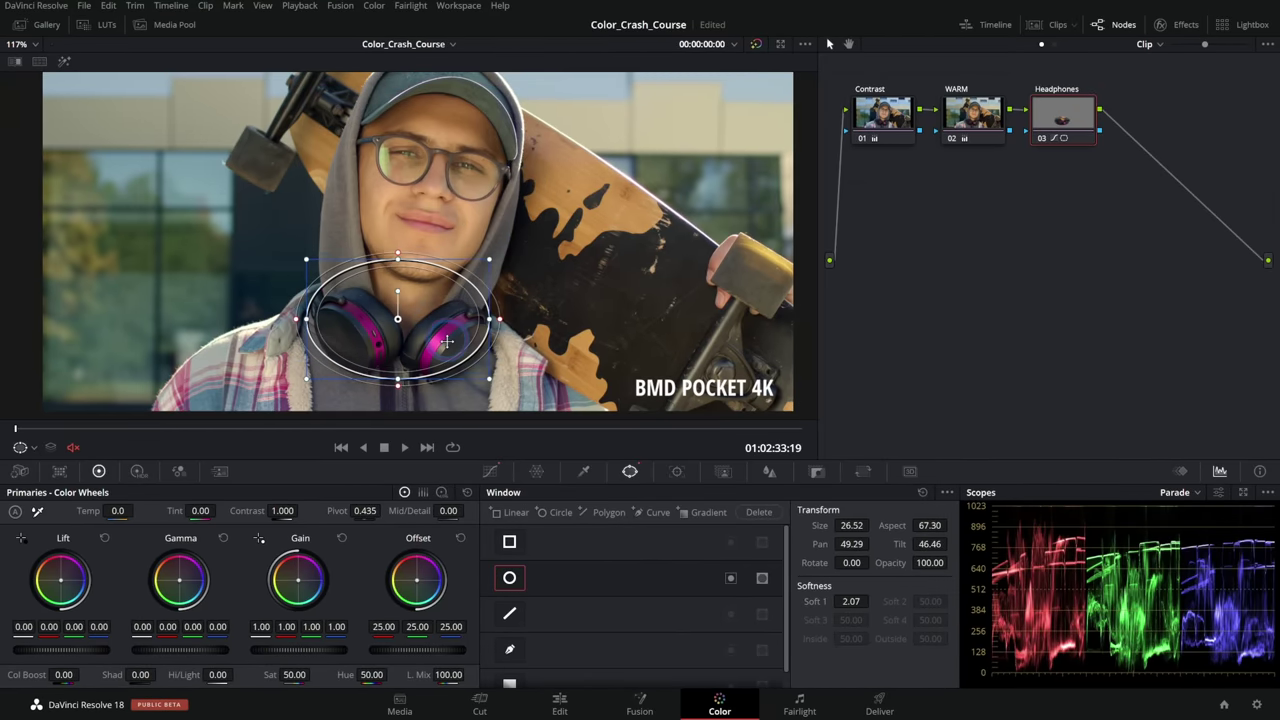
- Track the circle window through the clip and scrub back to check that it follows the headphones
{"action": "key", "text": "ctrl+t"}
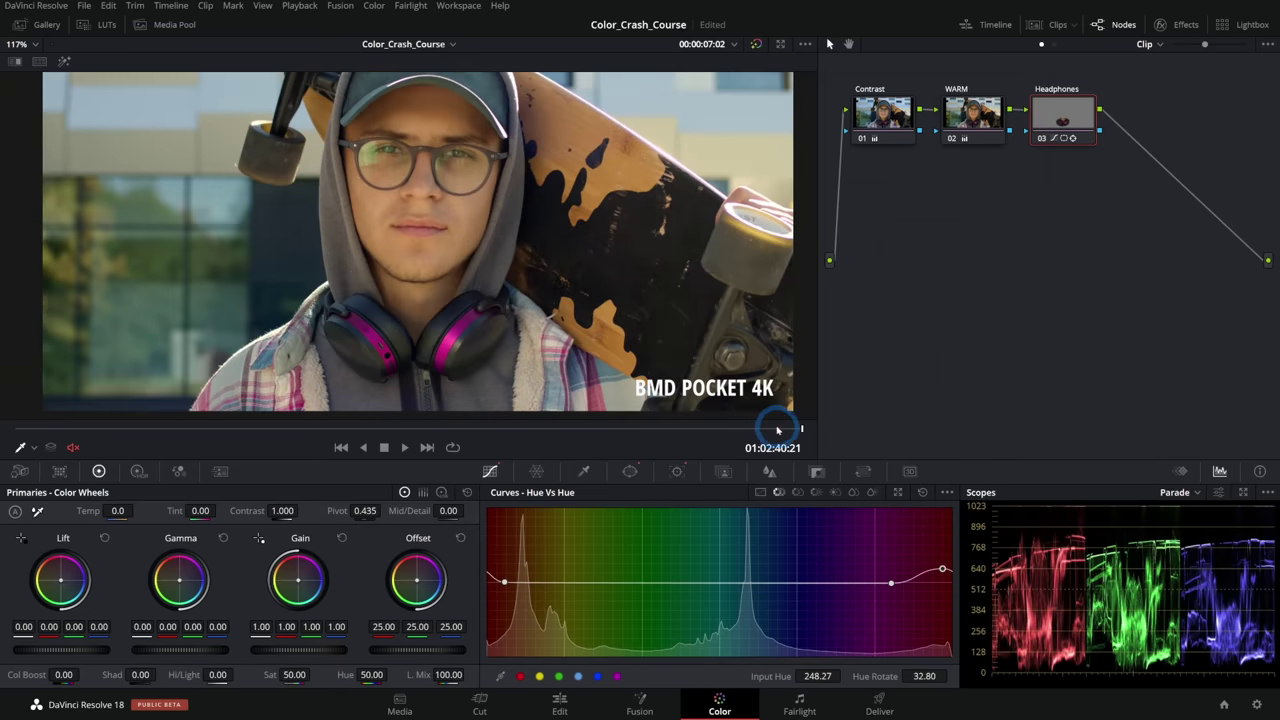
{"action": "left_click_drag", "start_coordinate": [774, 428], "coordinate": [260, 423]}
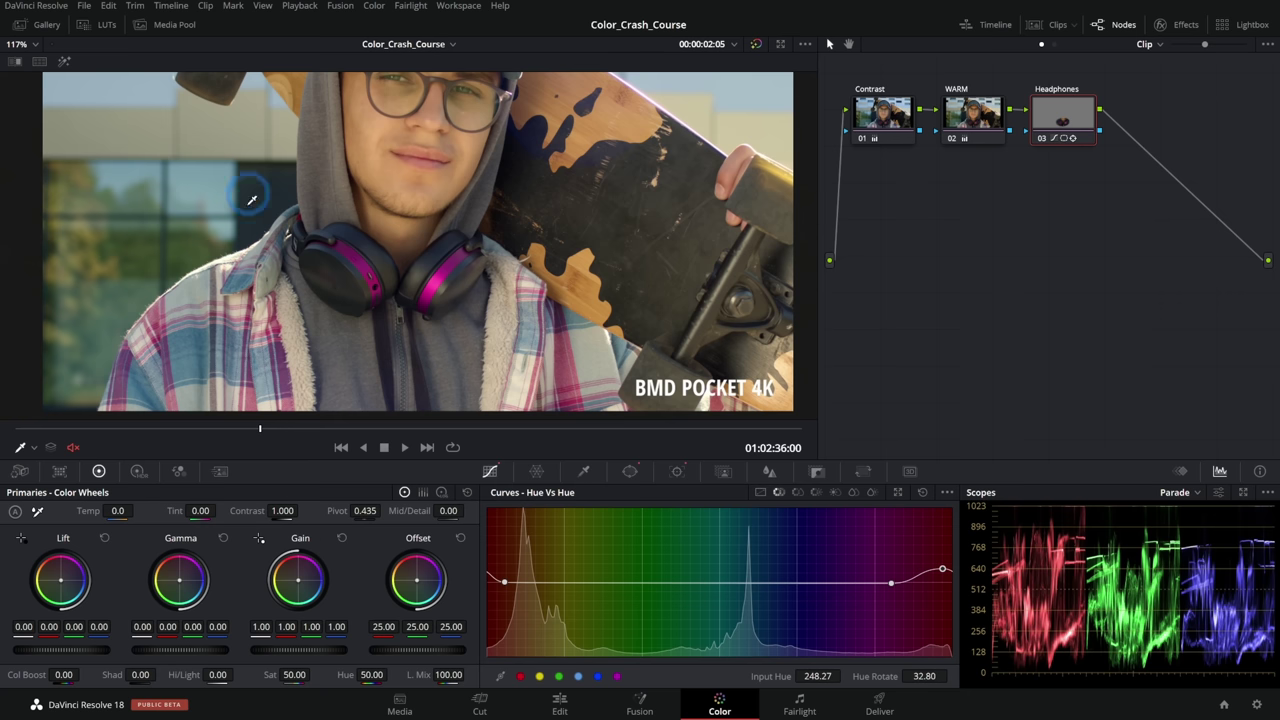
{"action": "left_click", "coordinate": [632, 471]}
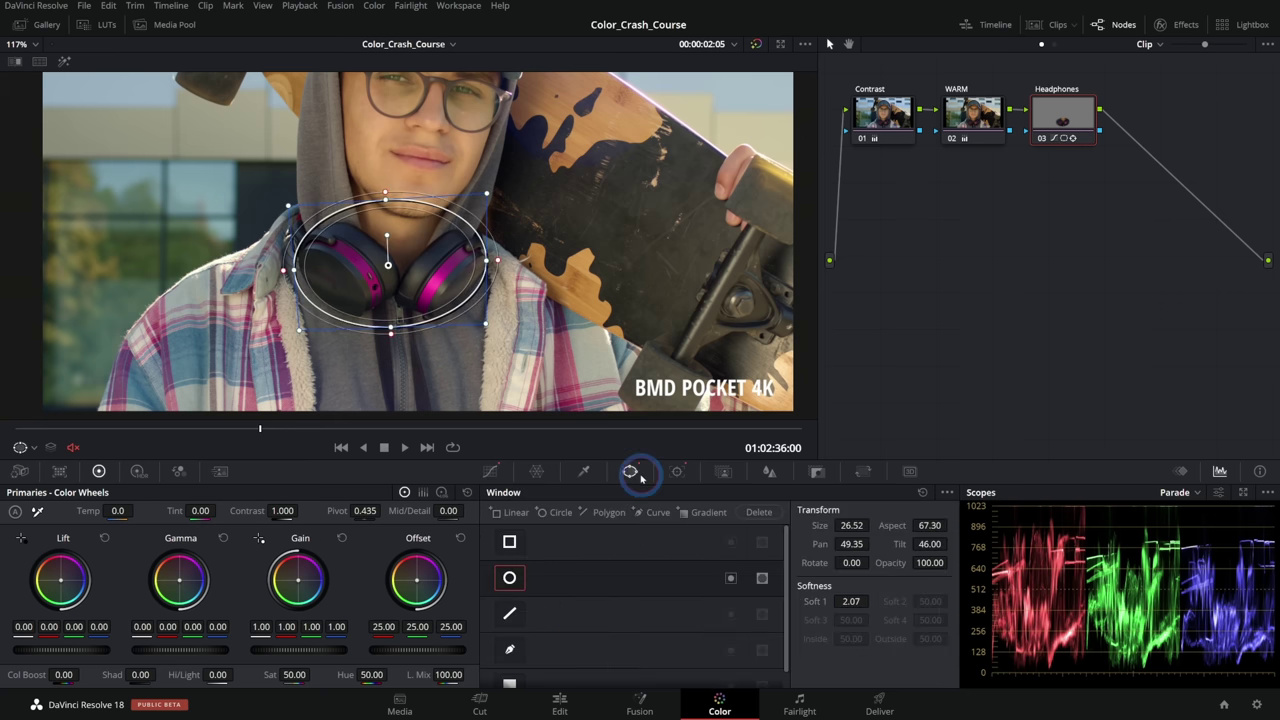
- Review the node chain by selecting the Contrast, WARM and Headphones nodes in turn and inspecting the headphone correction and its window
{"action": "left_click", "coordinate": [1049, 120]}
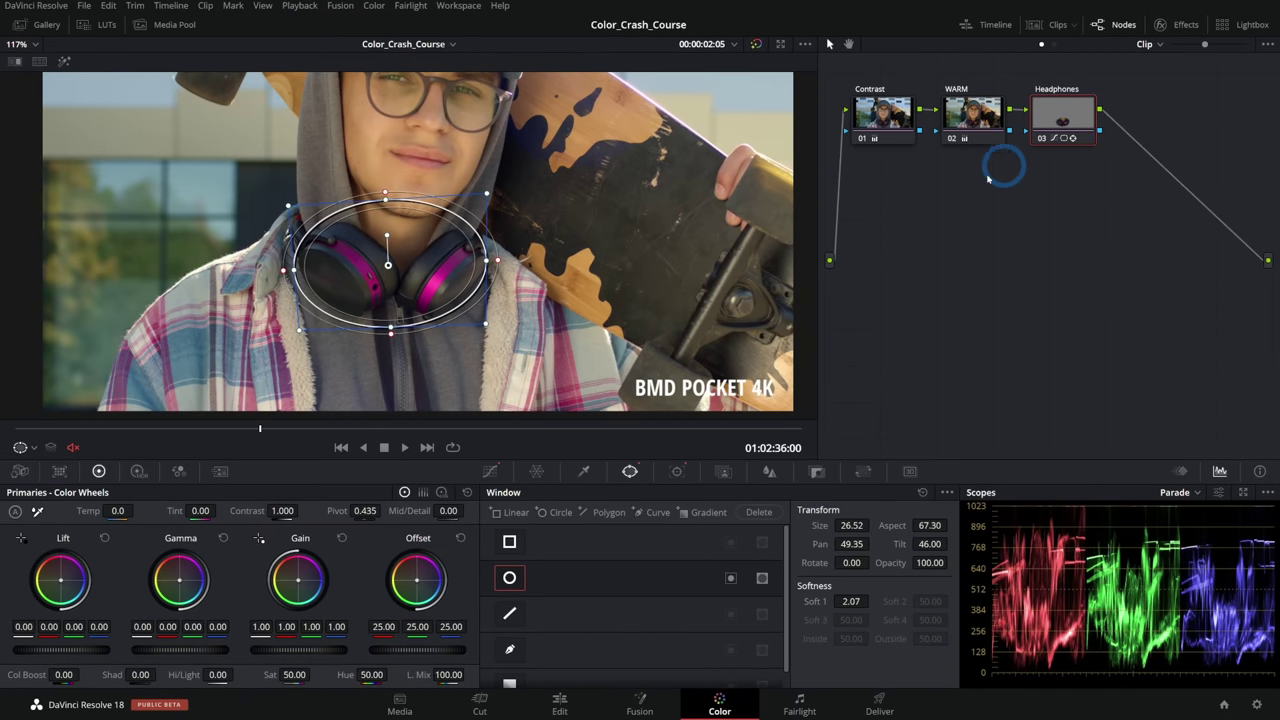
{"action": "scroll", "coordinate": [663, 220], "scroll_direction": "down", "scroll_amount": 3}
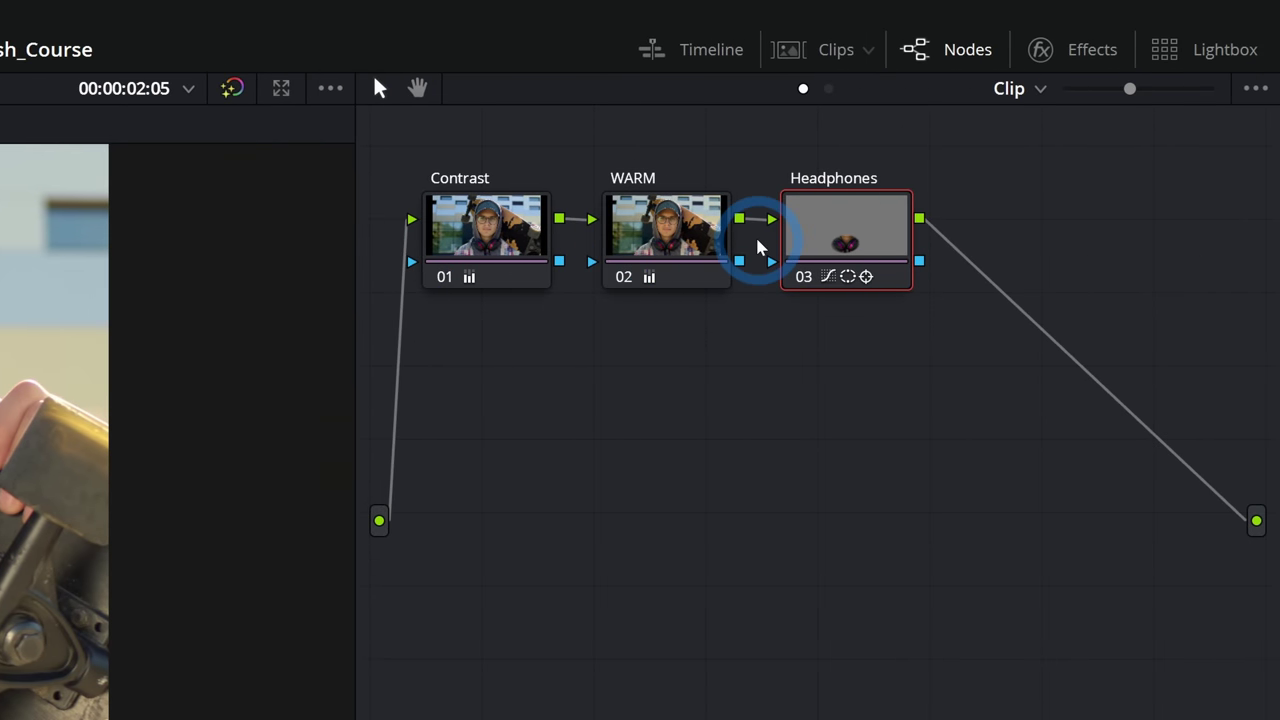
{"action": "left_click", "coordinate": [540, 228]}
{"action": "left_click", "coordinate": [645, 230]}
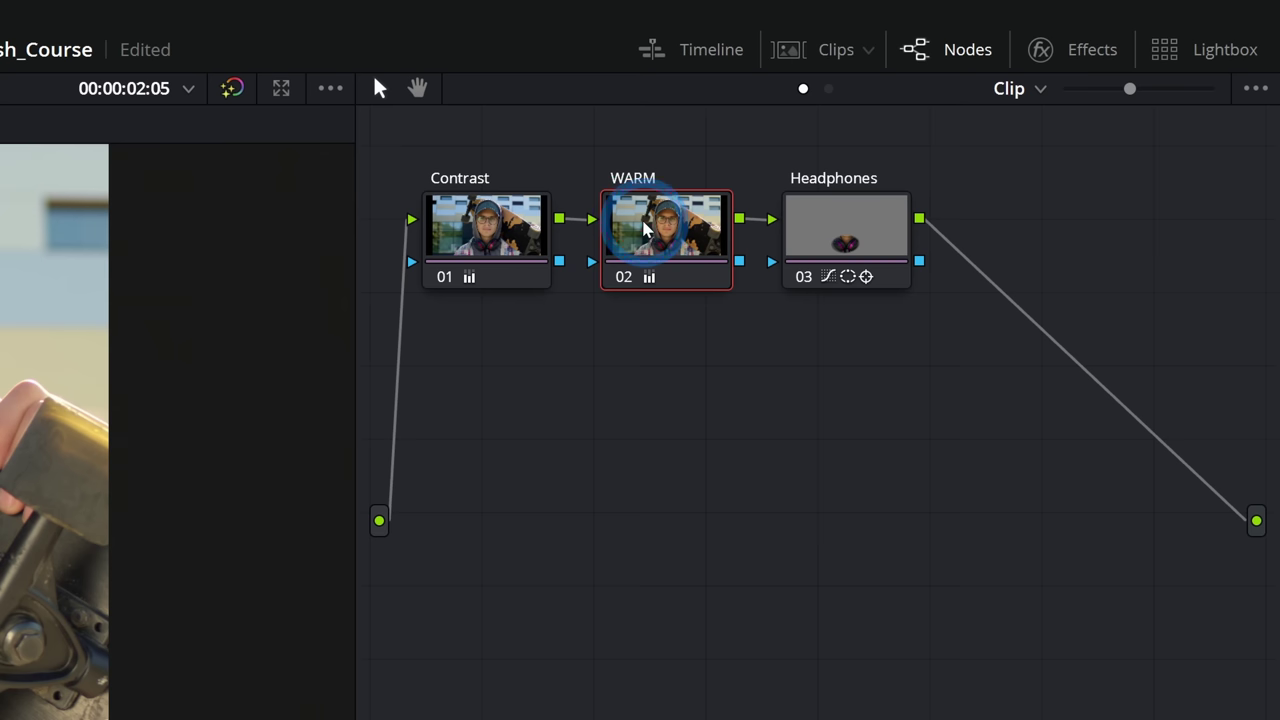
{"action": "left_click", "coordinate": [835, 248]}
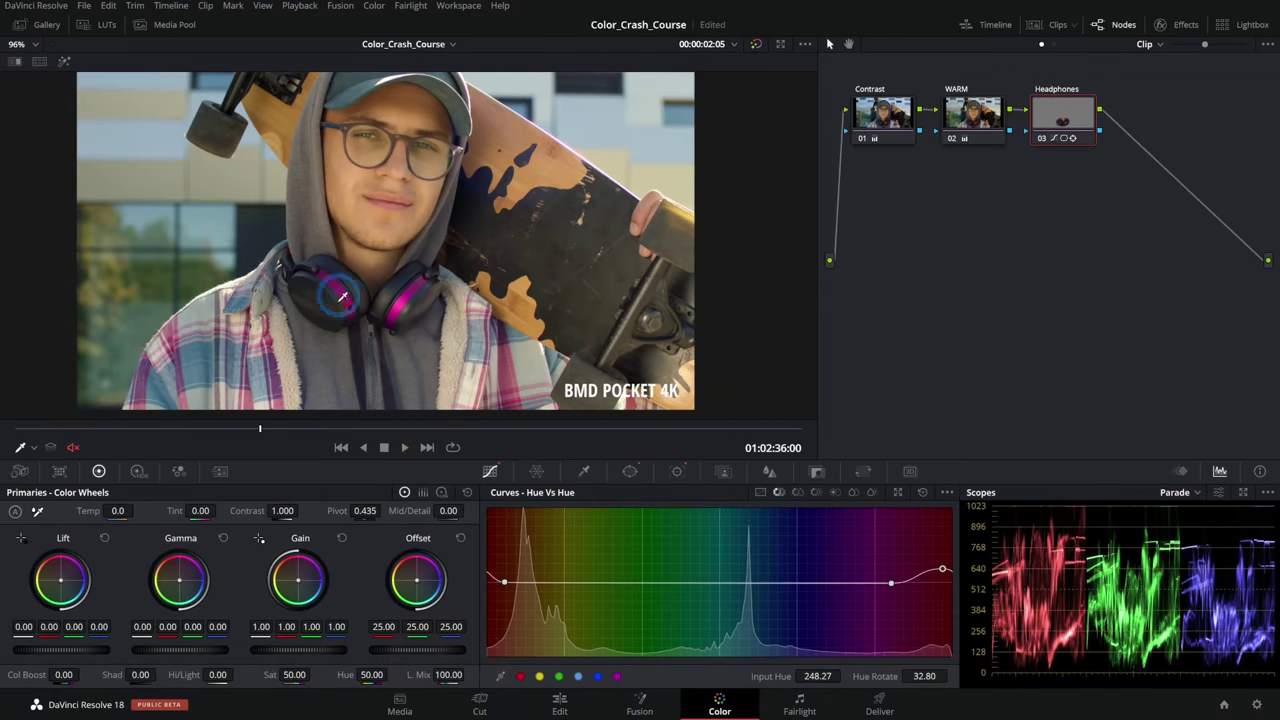
{"action": "left_click", "coordinate": [630, 471]}
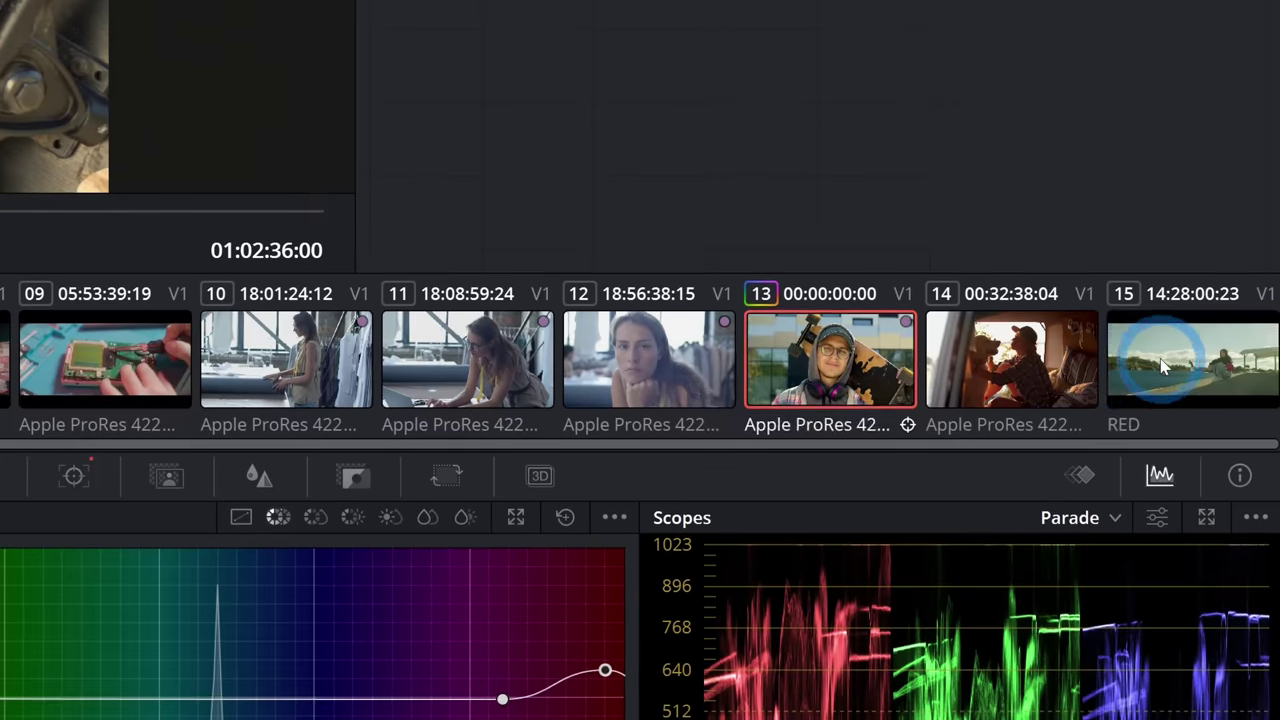
- Switch to RED clip 15 and hide the clip thumbnails to give the image more room
{"action": "left_click", "coordinate": [1236, 412]}
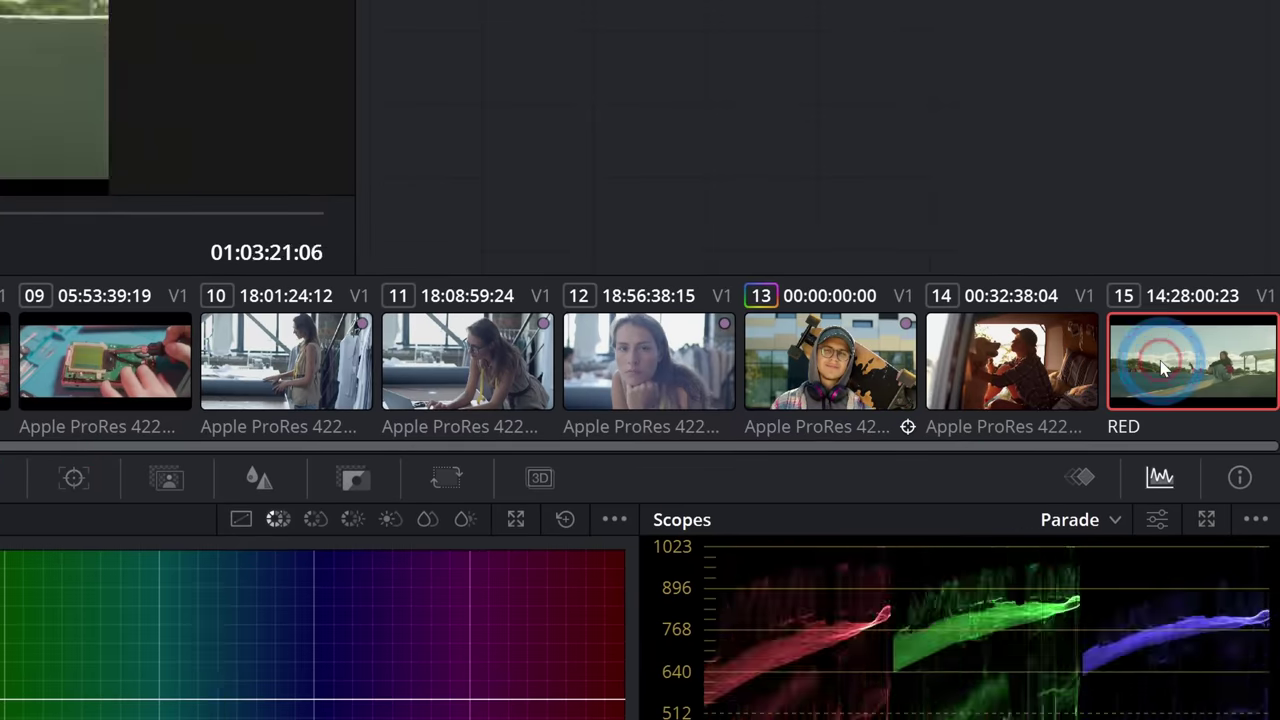
{"action": "left_click", "coordinate": [1040, 24]}
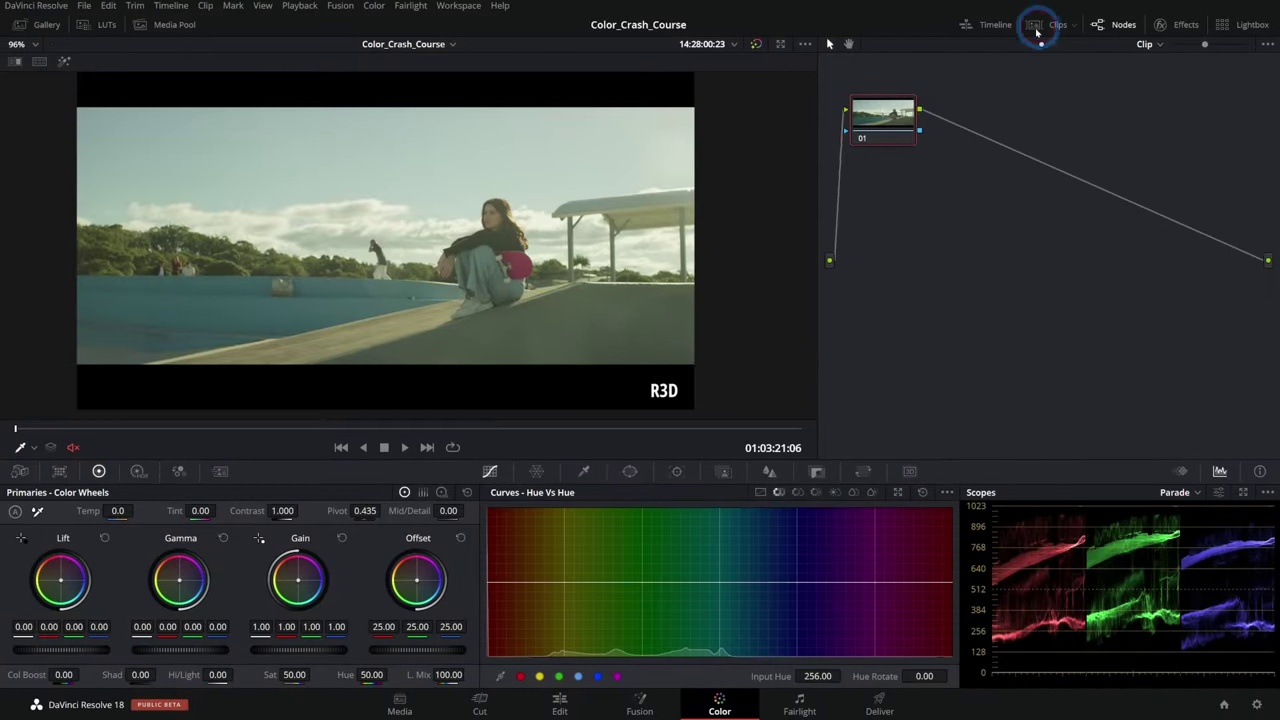
{"action": "scroll", "coordinate": [371, 224], "scroll_direction": "up", "scroll_amount": 3}
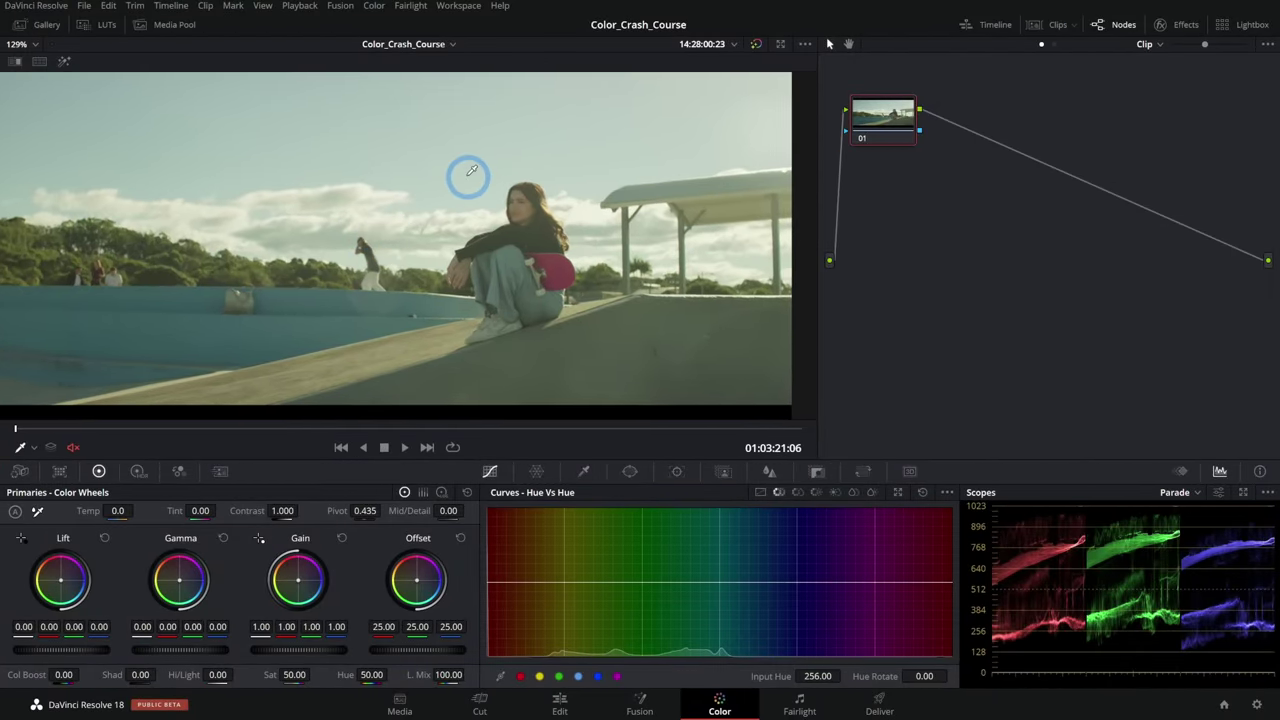
{"action": "scroll", "coordinate": [466, 174], "scroll_direction": "up", "scroll_amount": 2}
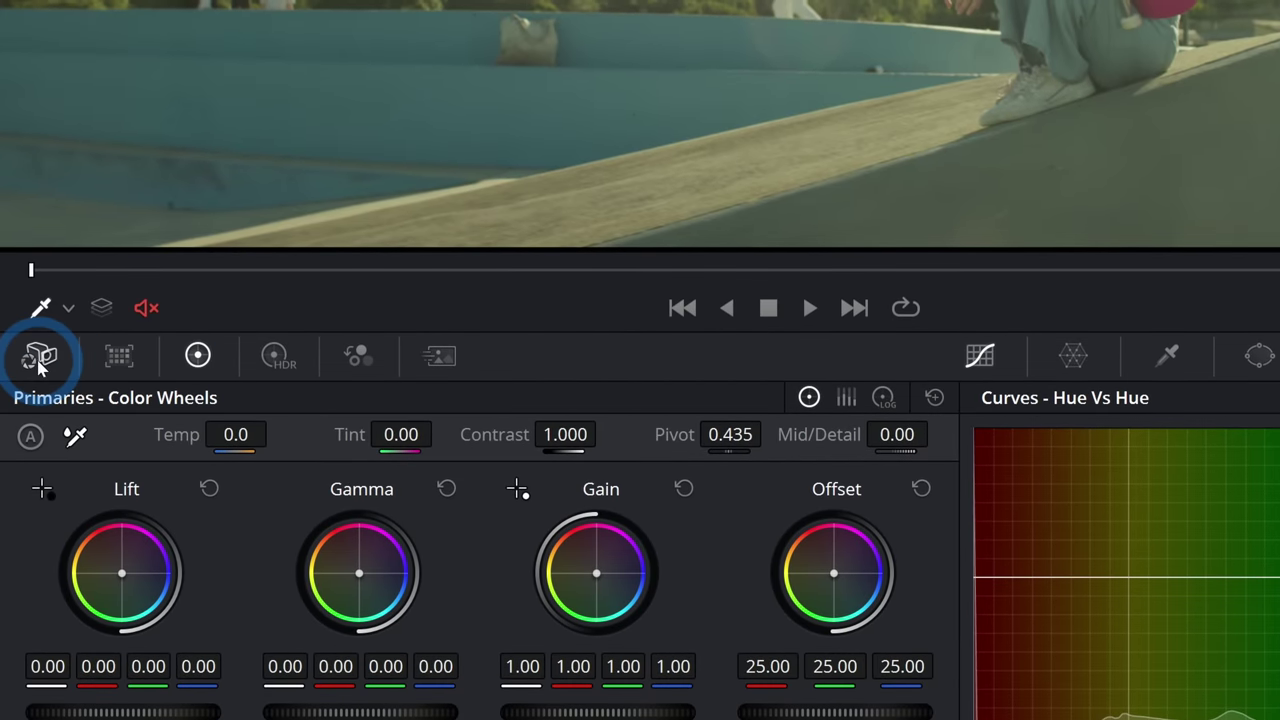
- In the RED clip's Camera Raw settings, set ISO to 400, Color Temp to 6250 and Tint to -14.59
{"action": "left_click", "coordinate": [40, 362]}
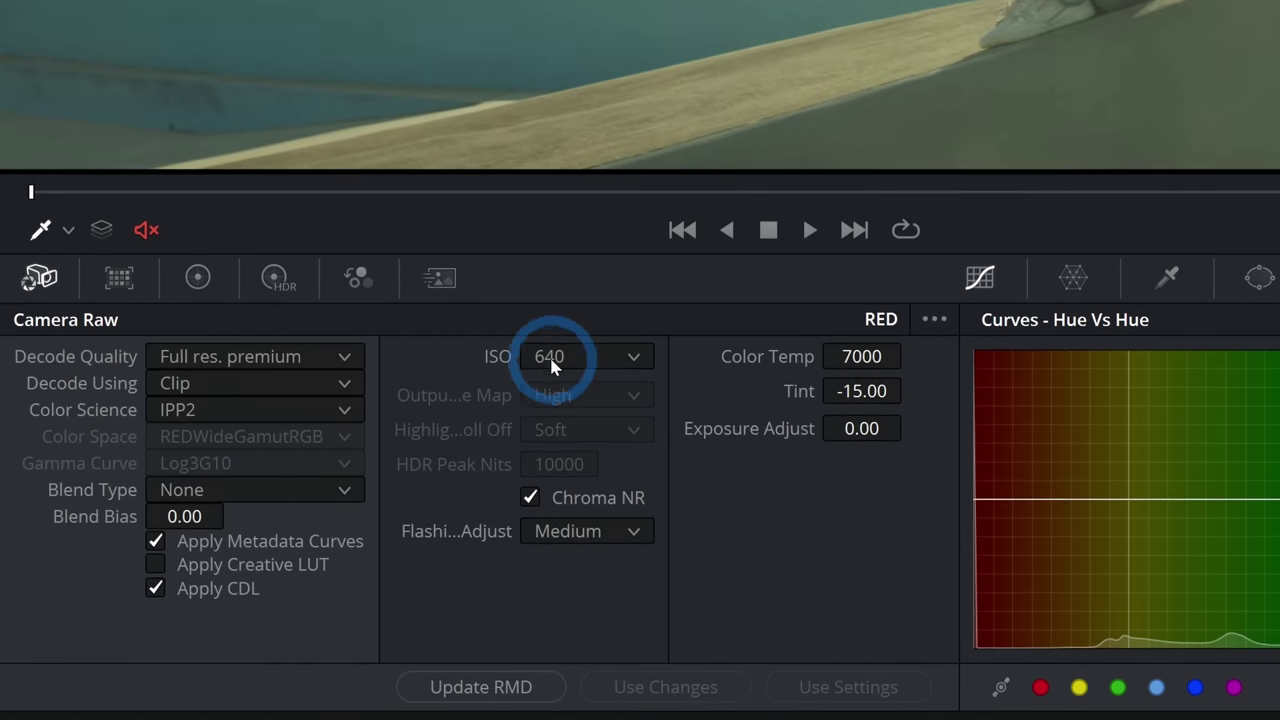
{"action": "left_click", "coordinate": [586, 314]}
{"action": "scroll", "coordinate": [589, 414], "scroll_direction": "down", "scroll_amount": 2}
{"action": "left_click", "coordinate": [590, 425]}
{"action": "left_click_drag", "start_coordinate": [858, 361], "coordinate": [761, 364]}
{"action": "left_click_drag", "start_coordinate": [381, 510], "coordinate": [455, 298]}
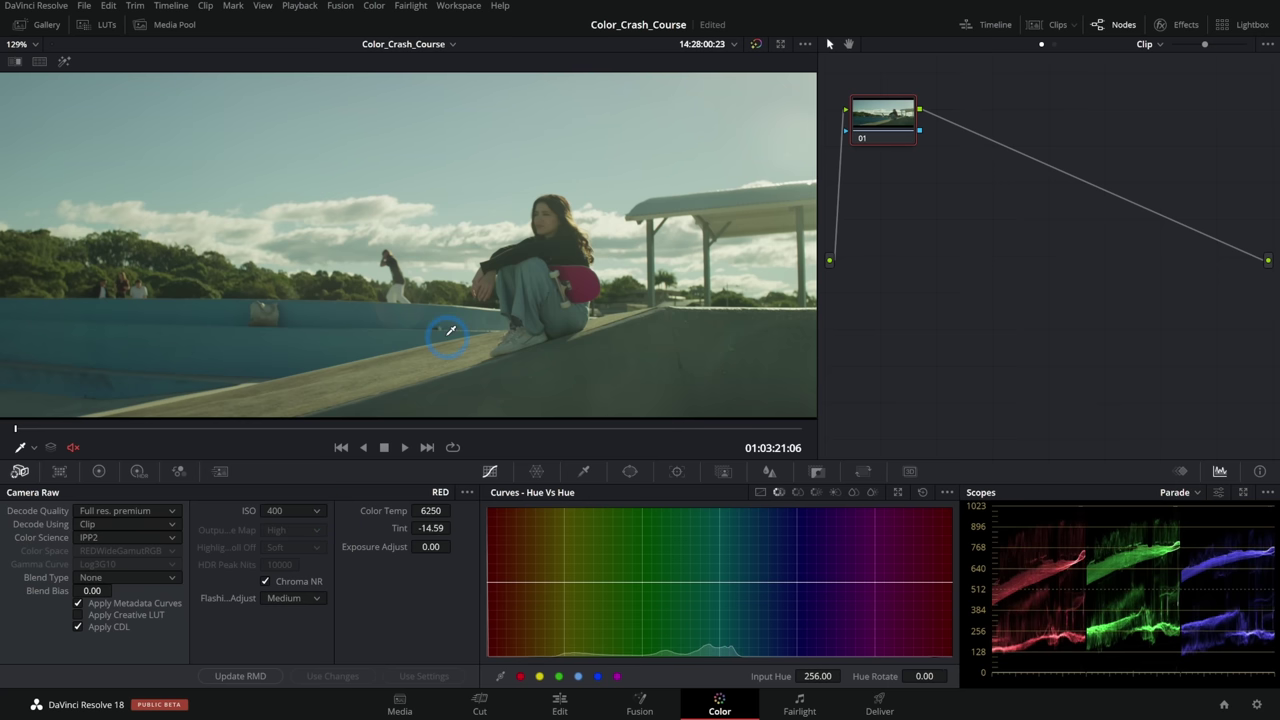
- Examine the Decode Using and Color Science options available for the RED clip's raw decoding
{"action": "left_click", "coordinate": [112, 524]}
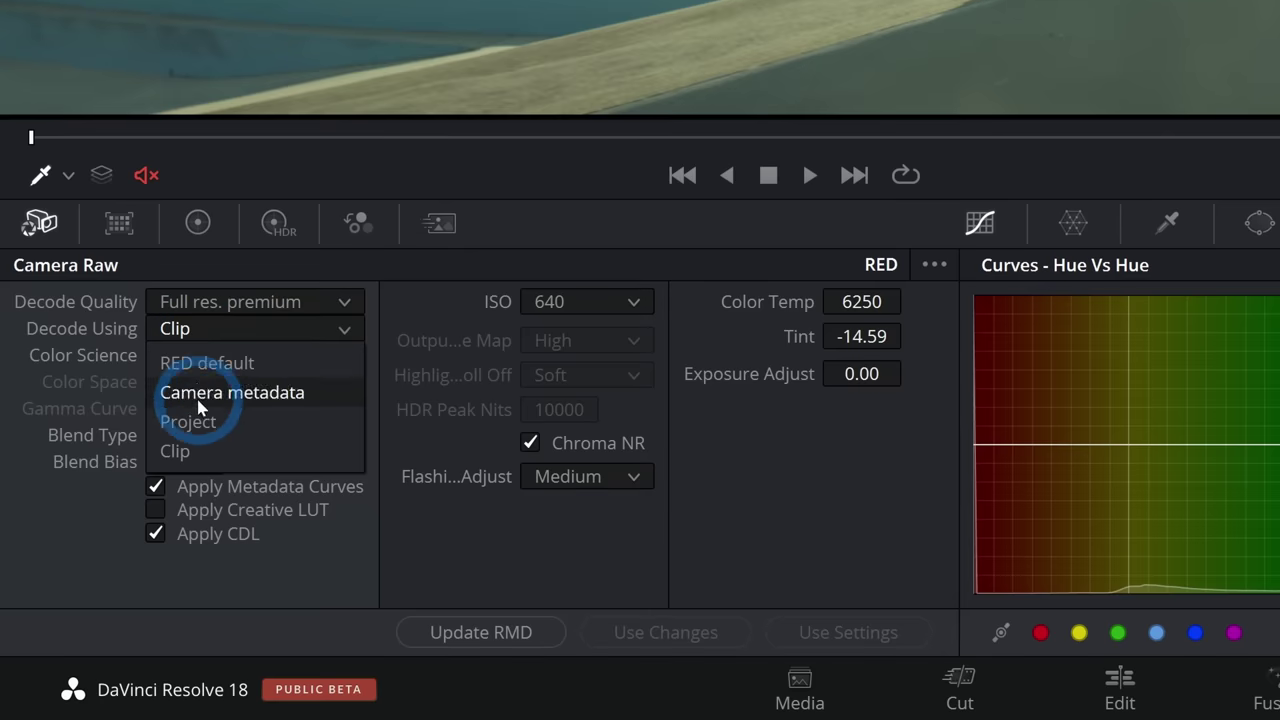
{"action": "left_click", "coordinate": [103, 581]}
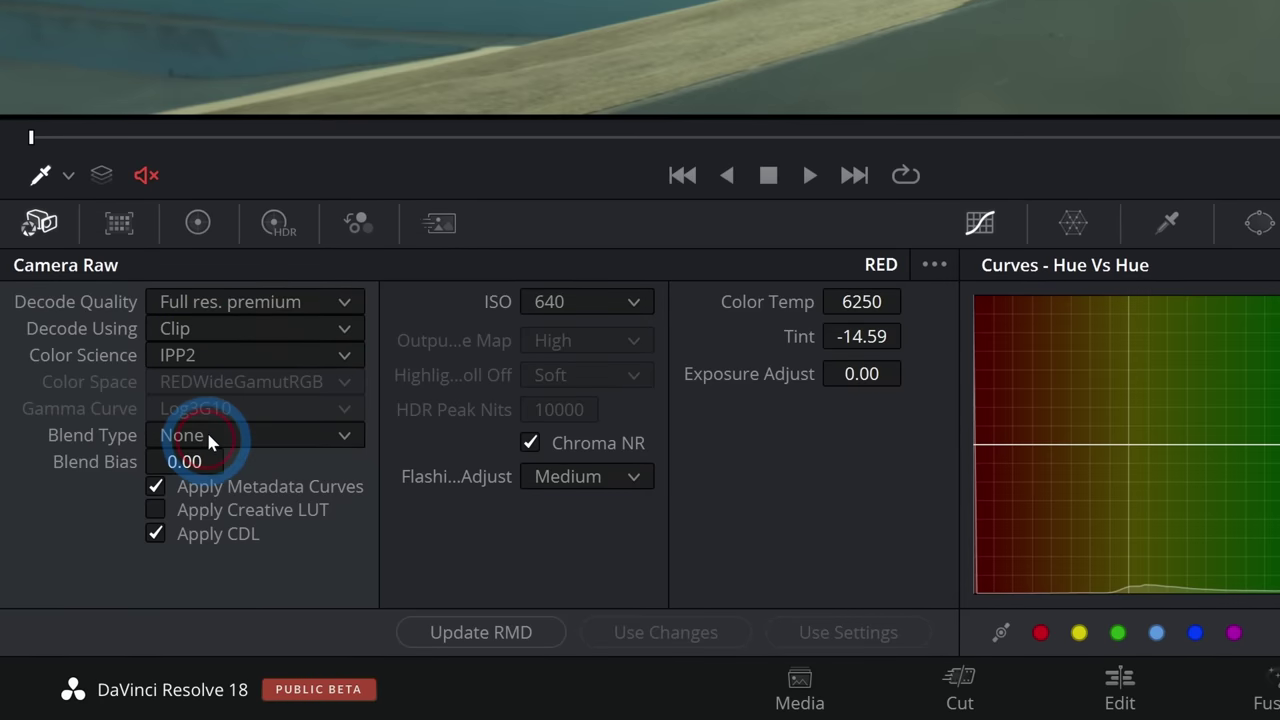
{"action": "left_click", "coordinate": [222, 358]}
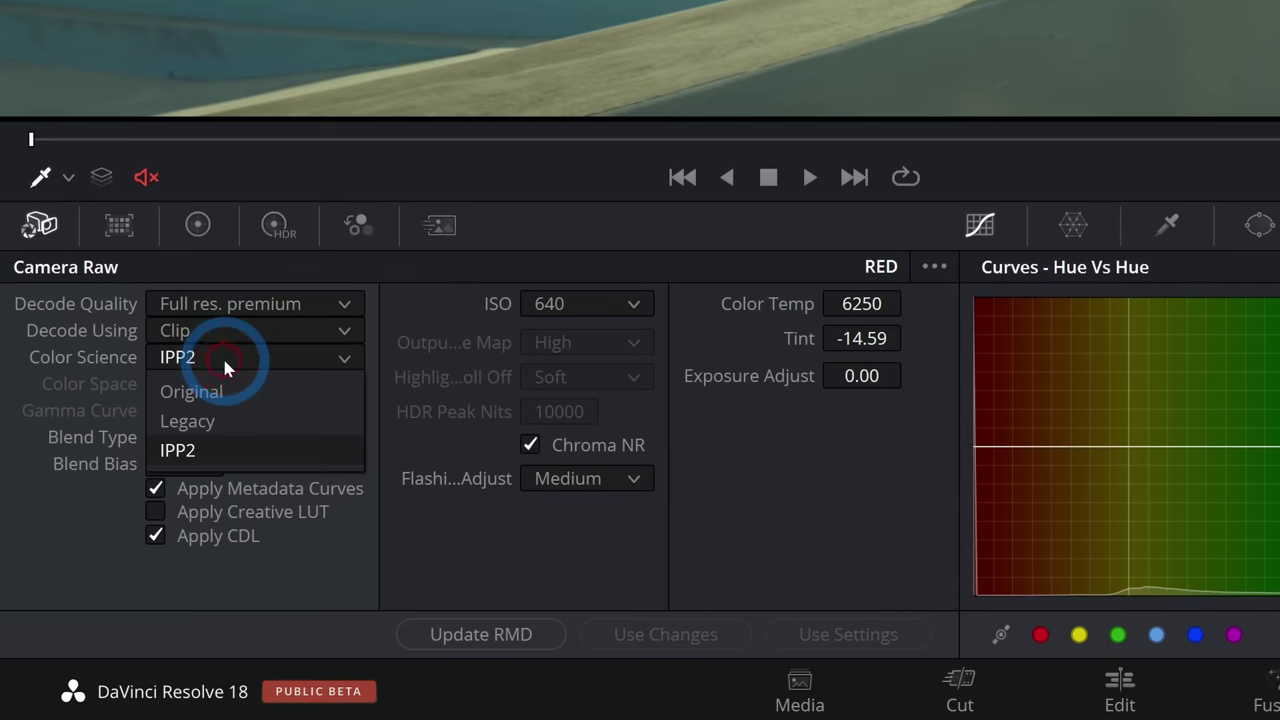
{"action": "left_click", "coordinate": [280, 359]}
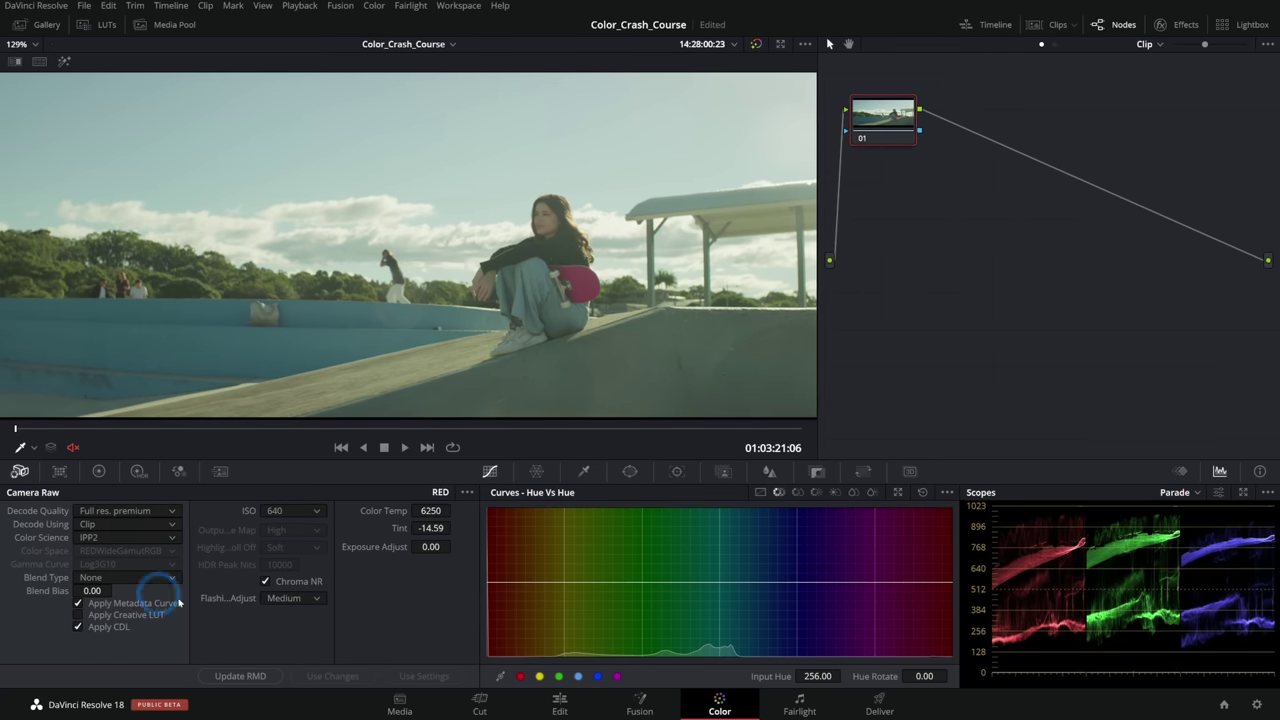
- Try cooler and warmer raw white balances and set the RED clip's Color Temp to 6520
{"action": "mouse_move", "coordinate": [437, 511]}
{"action": "left_mouse_down"}
{"action": "mouse_move", "coordinate": [415, 511]}
{"action": "mouse_move", "coordinate": [428, 511]}
{"action": "left_mouse_up"}
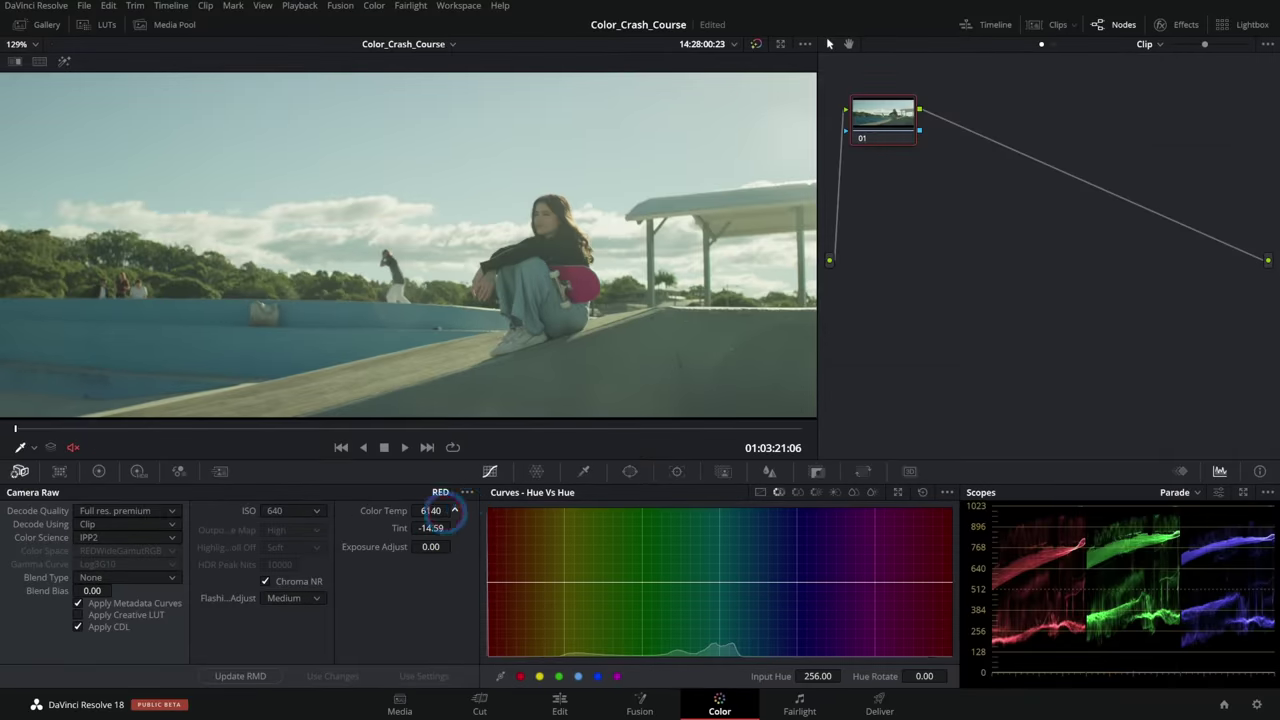
{"action": "left_click_drag", "start_coordinate": [447, 511], "coordinate": [461, 511]}
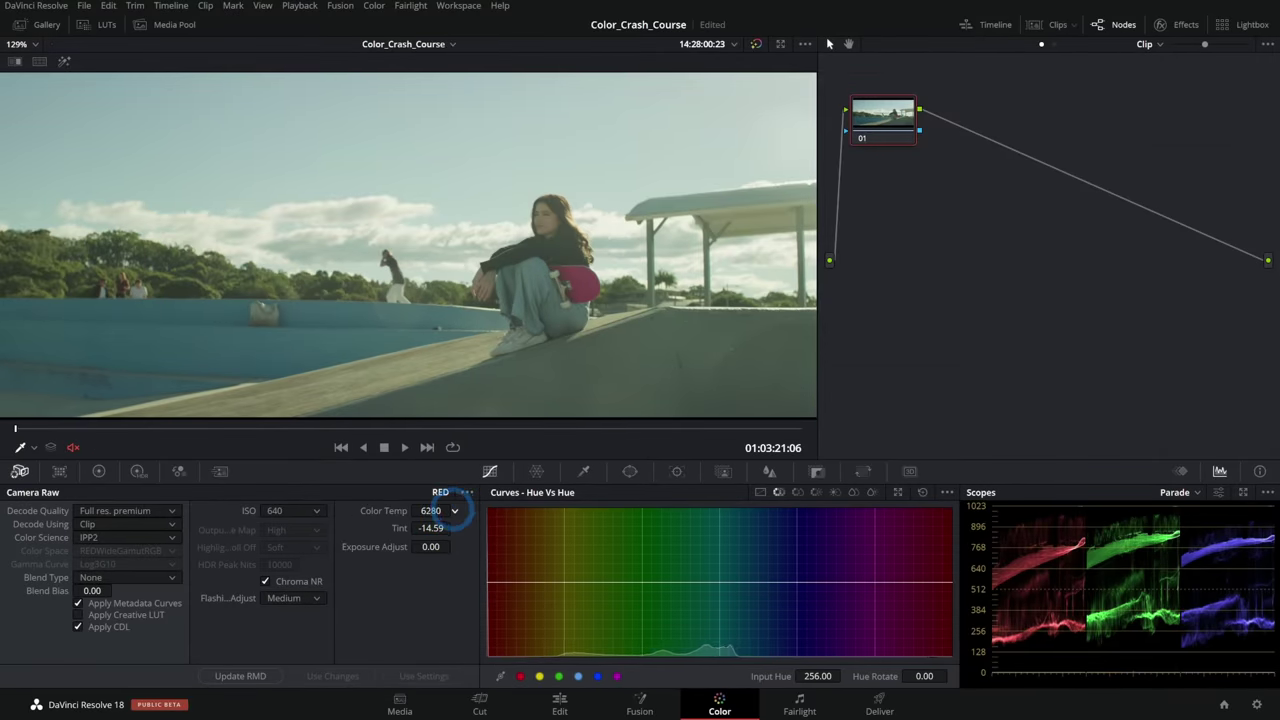
{"action": "left_click_drag", "start_coordinate": [427, 505], "coordinate": [429, 510]}
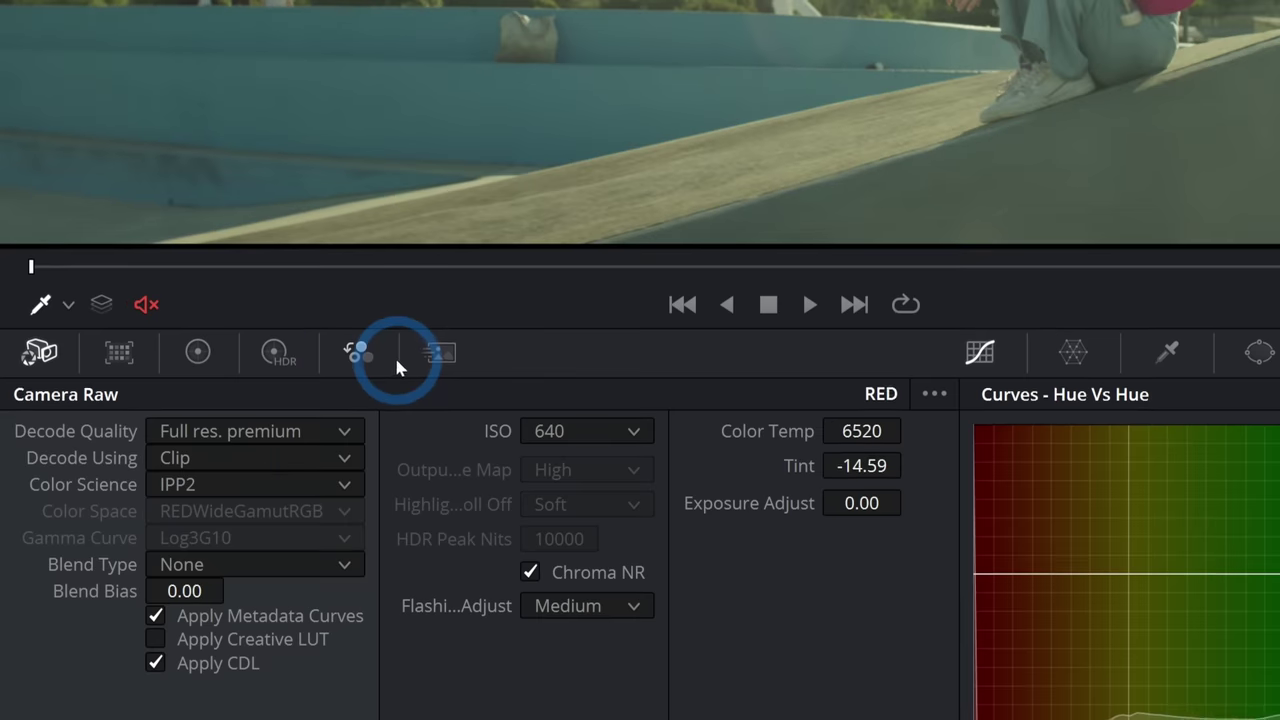
- On the pink-lit clip, apply Spatial NR in Better mode with linked Luma and Chroma thresholds of 61.6
{"action": "left_click", "coordinate": [219, 473]}
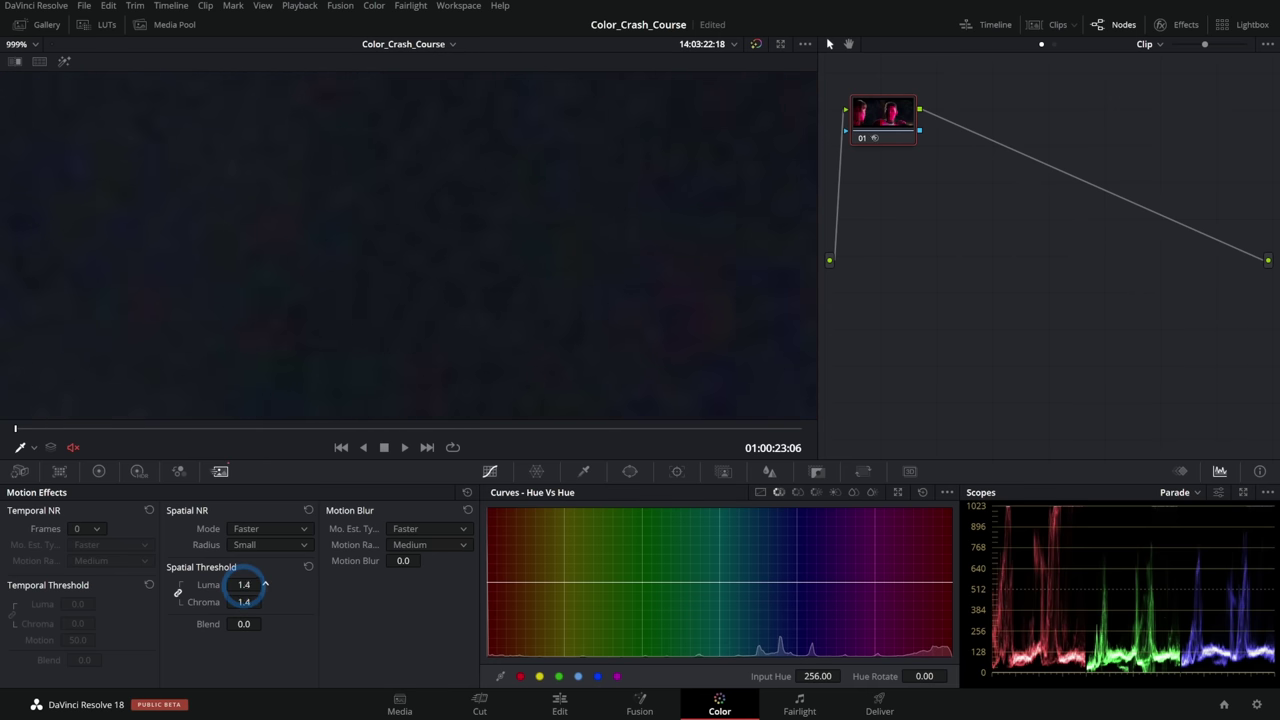
{"action": "left_click_drag", "start_coordinate": [244, 586], "coordinate": [252, 587]}
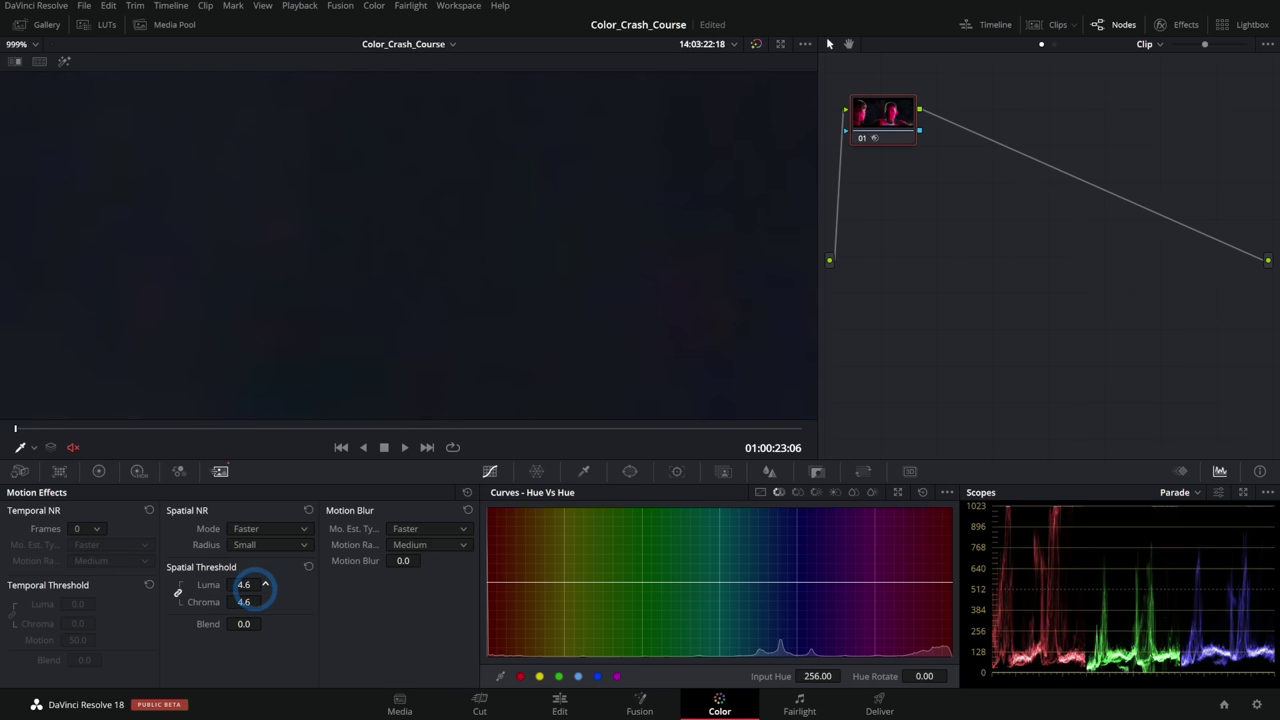
{"action": "left_click", "coordinate": [243, 561]}
{"action": "left_click_drag", "start_coordinate": [427, 574], "coordinate": [429, 574]}
- Play back part of the pink-lit clip at lower magnification to judge the noise reduction in motion
{"action": "scroll", "coordinate": [324, 239], "scroll_direction": "down", "scroll_amount": 3}
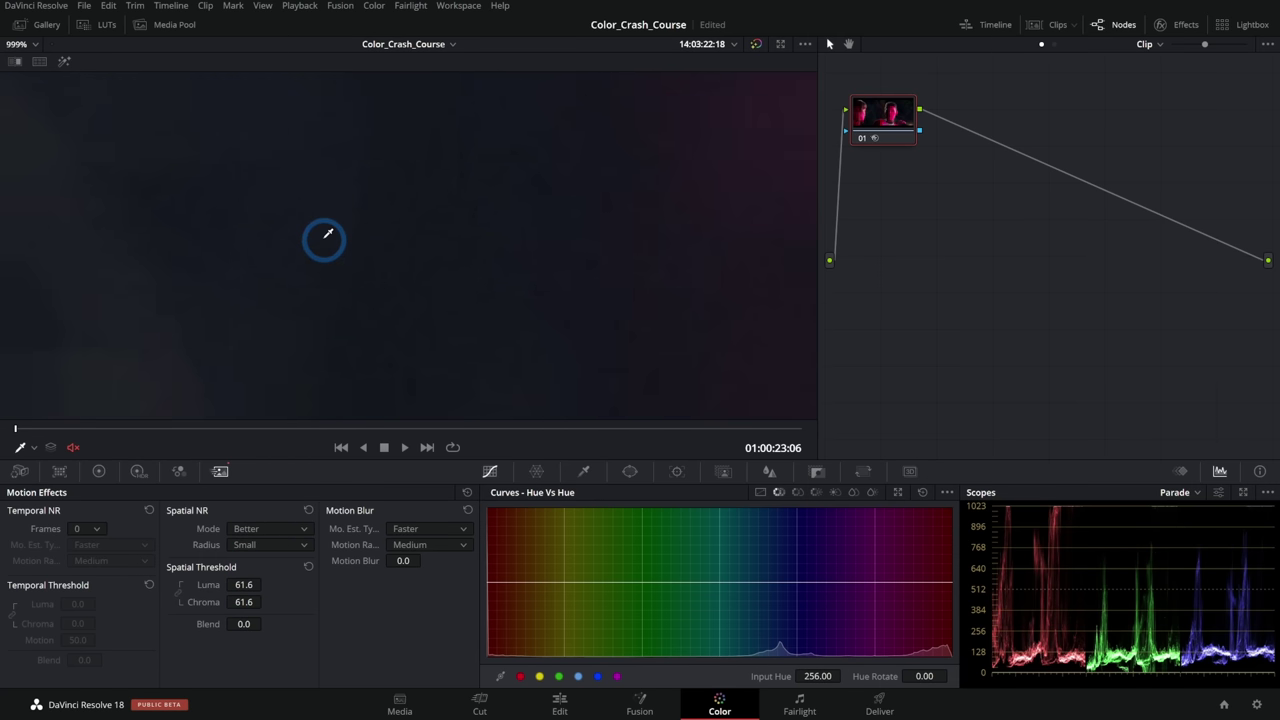
{"action": "scroll", "coordinate": [440, 262], "scroll_direction": "down", "scroll_amount": 6}
{"action": "scroll", "coordinate": [437, 274], "scroll_direction": "up", "scroll_amount": 2}
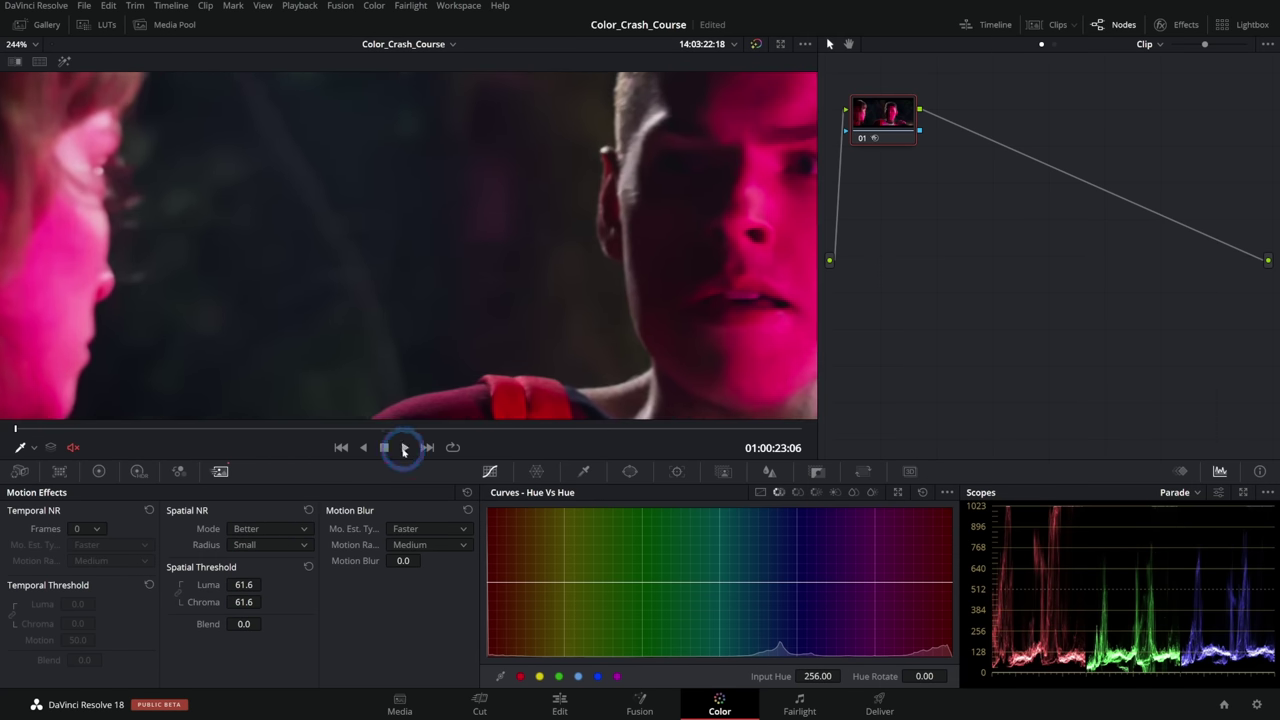
{"action": "left_click", "coordinate": [404, 449]}
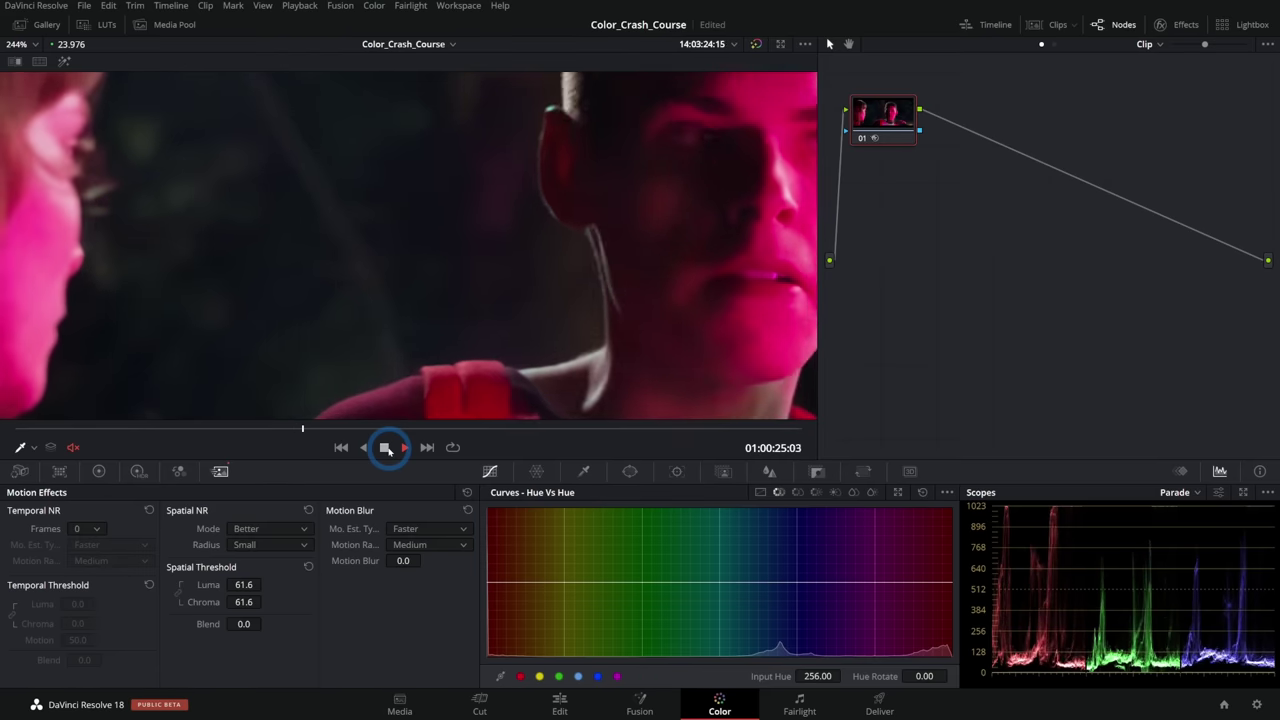
{"action": "left_click", "coordinate": [386, 449]}
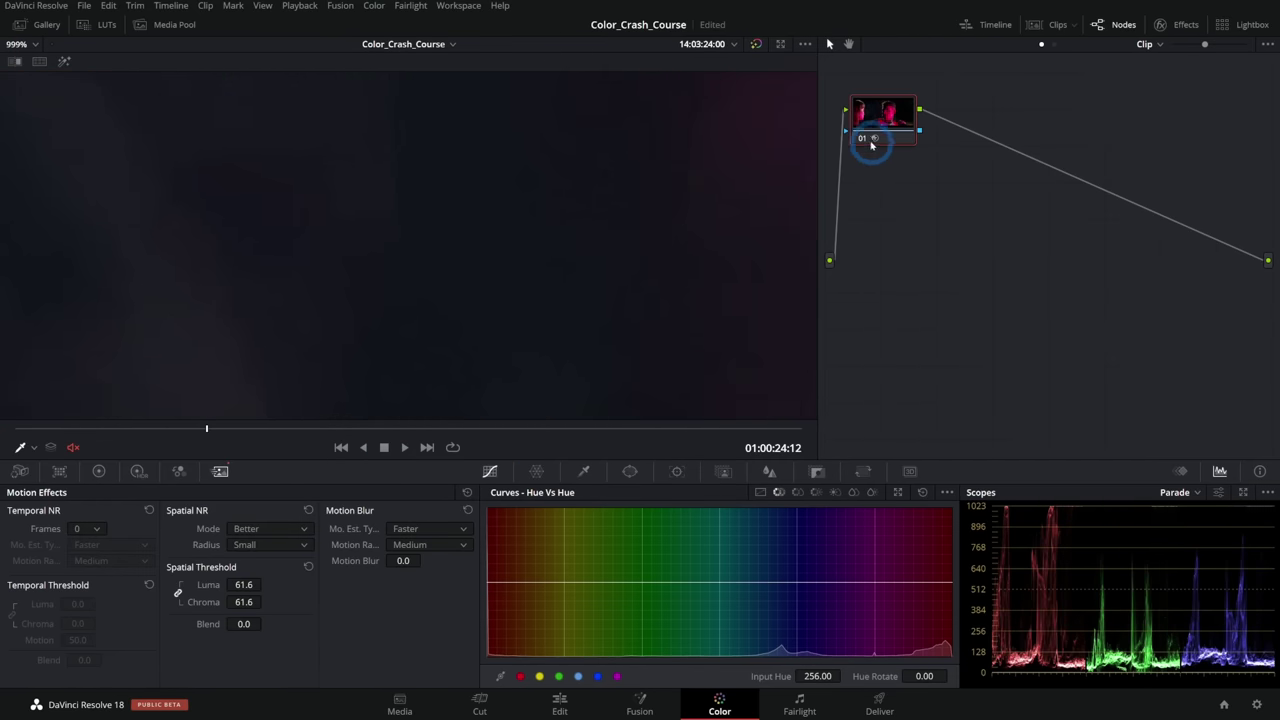
- Toggle node 01 off and on to compare the dark background with and without noise reduction
{"action": "left_click", "coordinate": [863, 139]}
{"action": "left_click", "coordinate": [863, 139]}
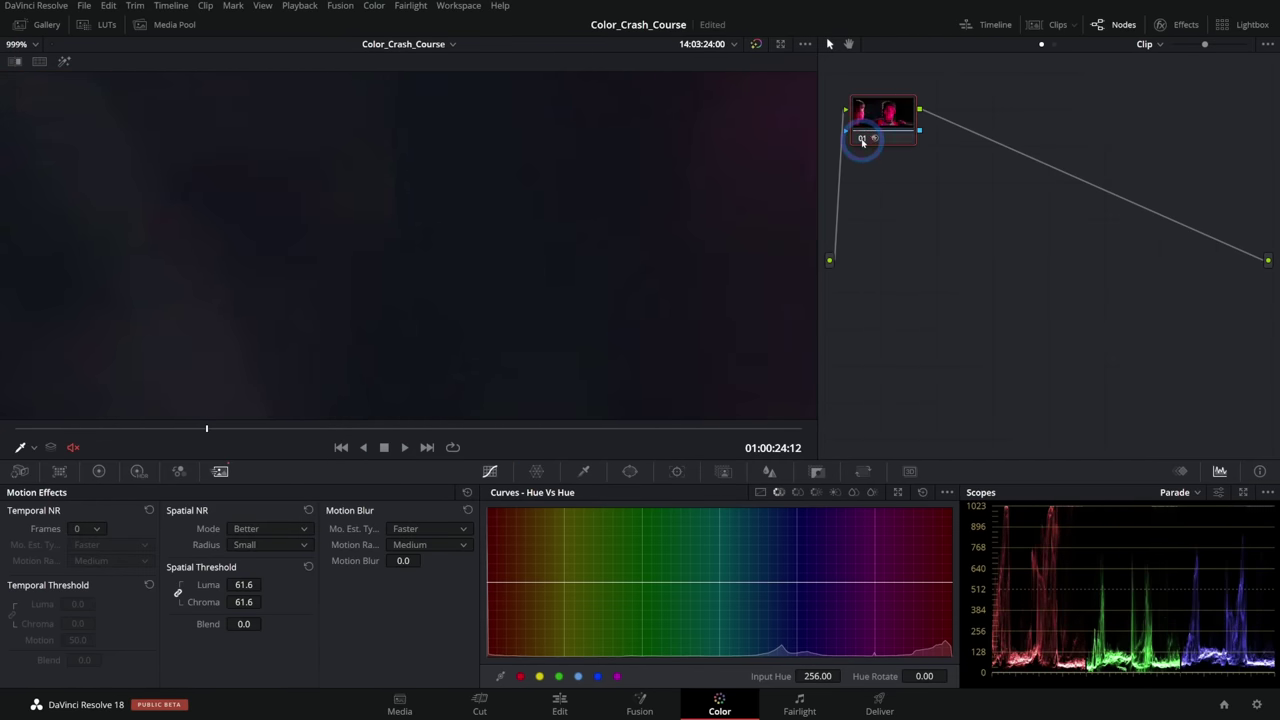
{"action": "left_click", "coordinate": [863, 139]}
{"action": "scroll", "coordinate": [486, 286], "scroll_direction": "down", "scroll_amount": 4}
{"action": "scroll", "coordinate": [503, 286], "scroll_direction": "down", "scroll_amount": 5}
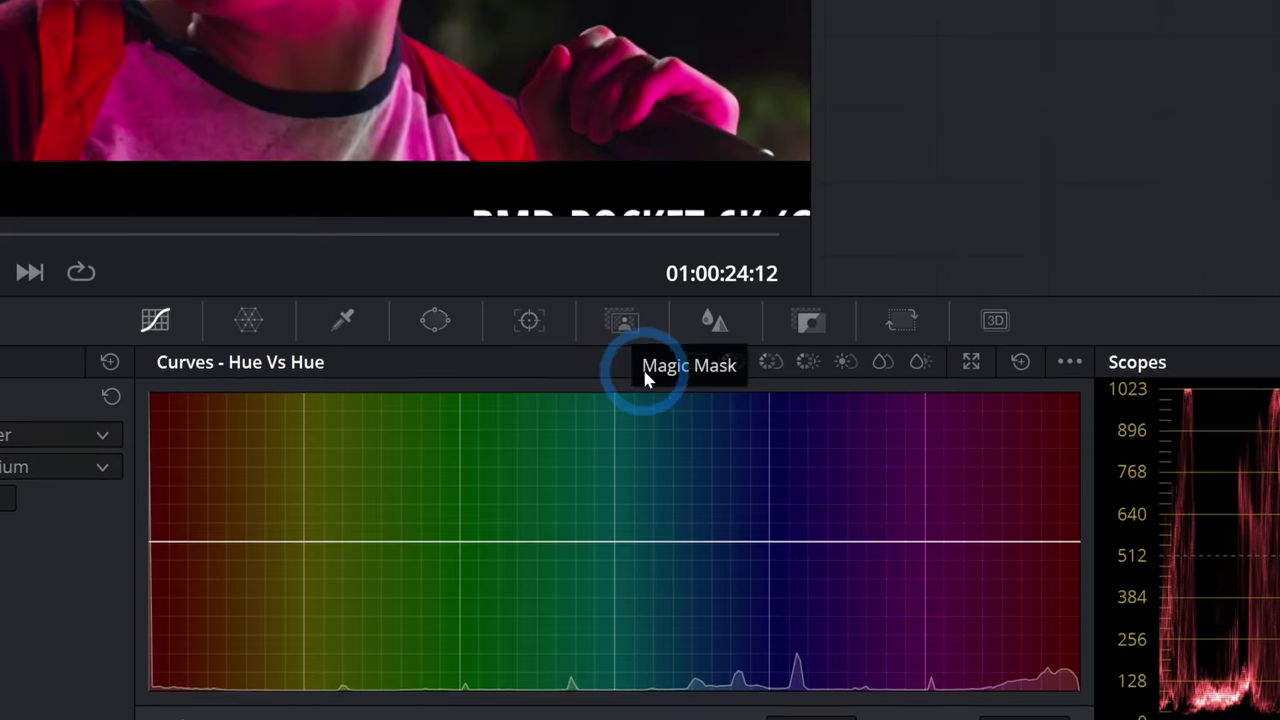
- Create an Object Magic Mask on the man by drawing a stroke over his head, neck and shirt
{"action": "left_click", "coordinate": [639, 356]}
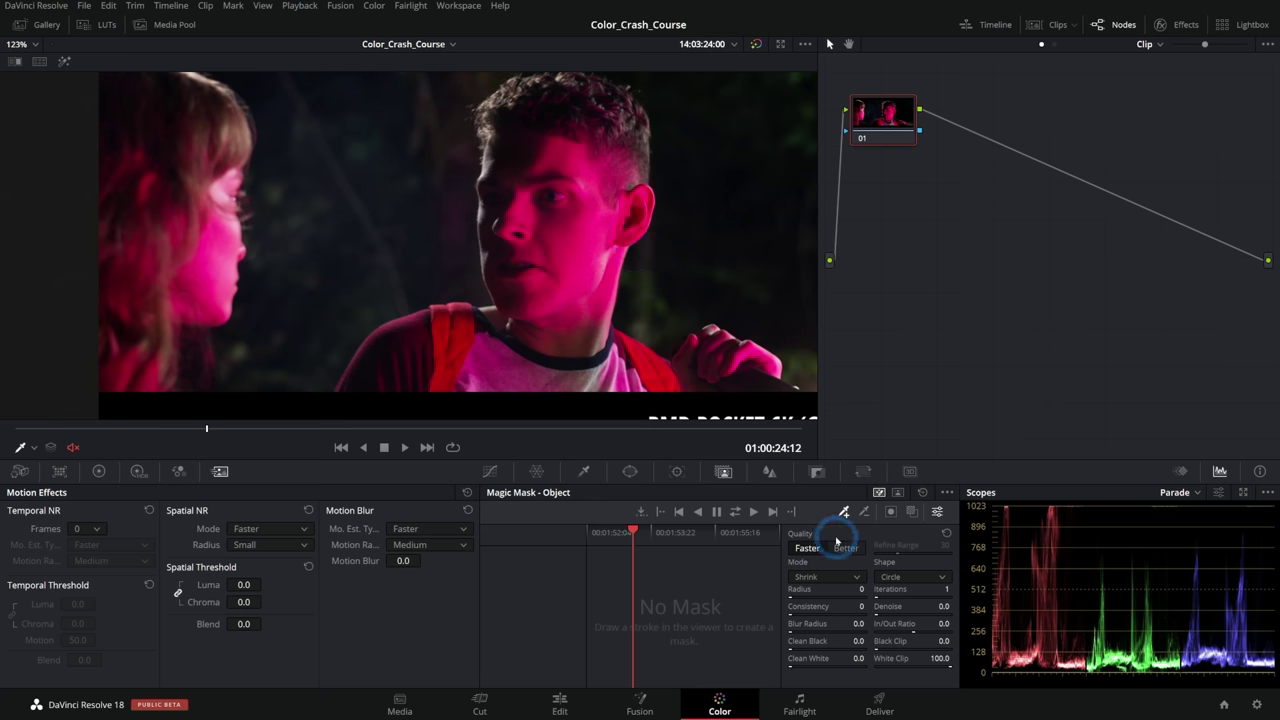
{"action": "mouse_move", "coordinate": [497, 316]}
{"action": "left_mouse_down"}
{"action": "mouse_move", "coordinate": [539, 364]}
{"action": "mouse_move", "coordinate": [604, 343]}
{"action": "left_mouse_up"}
{"action": "mouse_move", "coordinate": [613, 151]}
{"action": "left_mouse_down"}
{"action": "mouse_move", "coordinate": [531, 127]}
{"action": "mouse_move", "coordinate": [510, 250]}
{"action": "mouse_move", "coordinate": [521, 290]}
{"action": "left_mouse_up"}
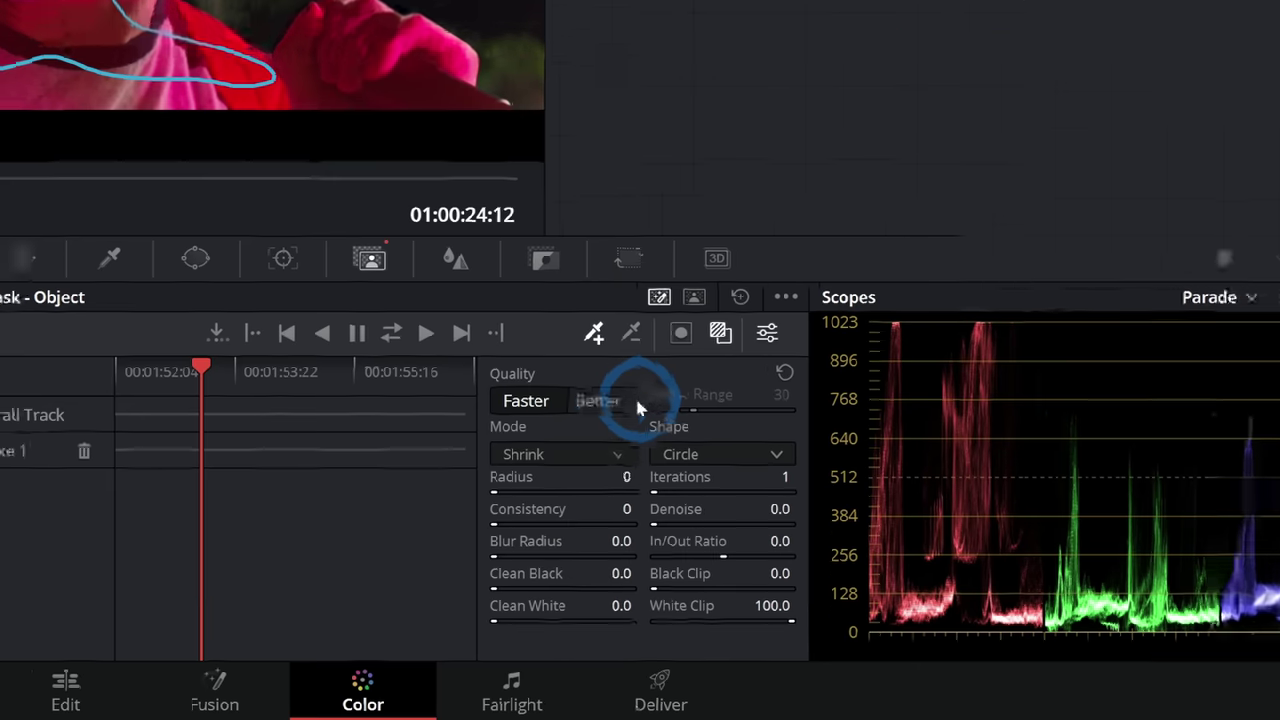
- Set the Magic Mask quality to Better and track the man's mask forward and backward through the clip
{"action": "left_click", "coordinate": [849, 546]}
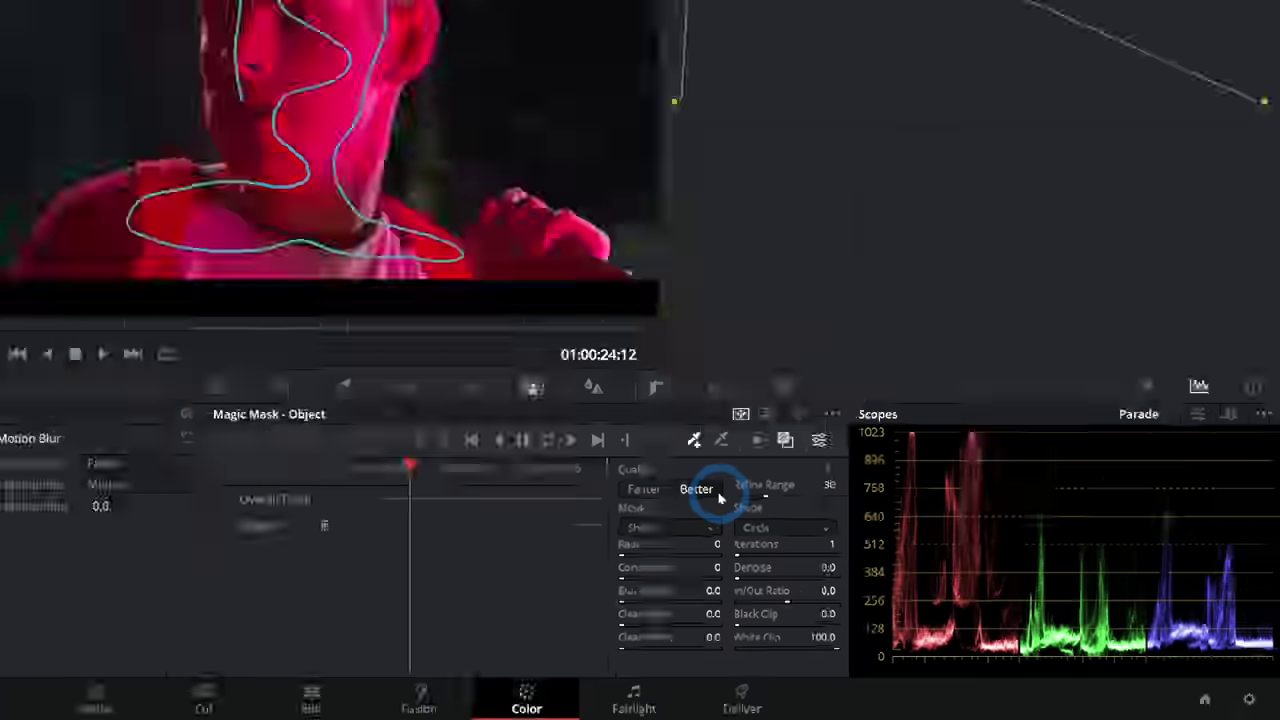
{"action": "left_click", "coordinate": [381, 0]}
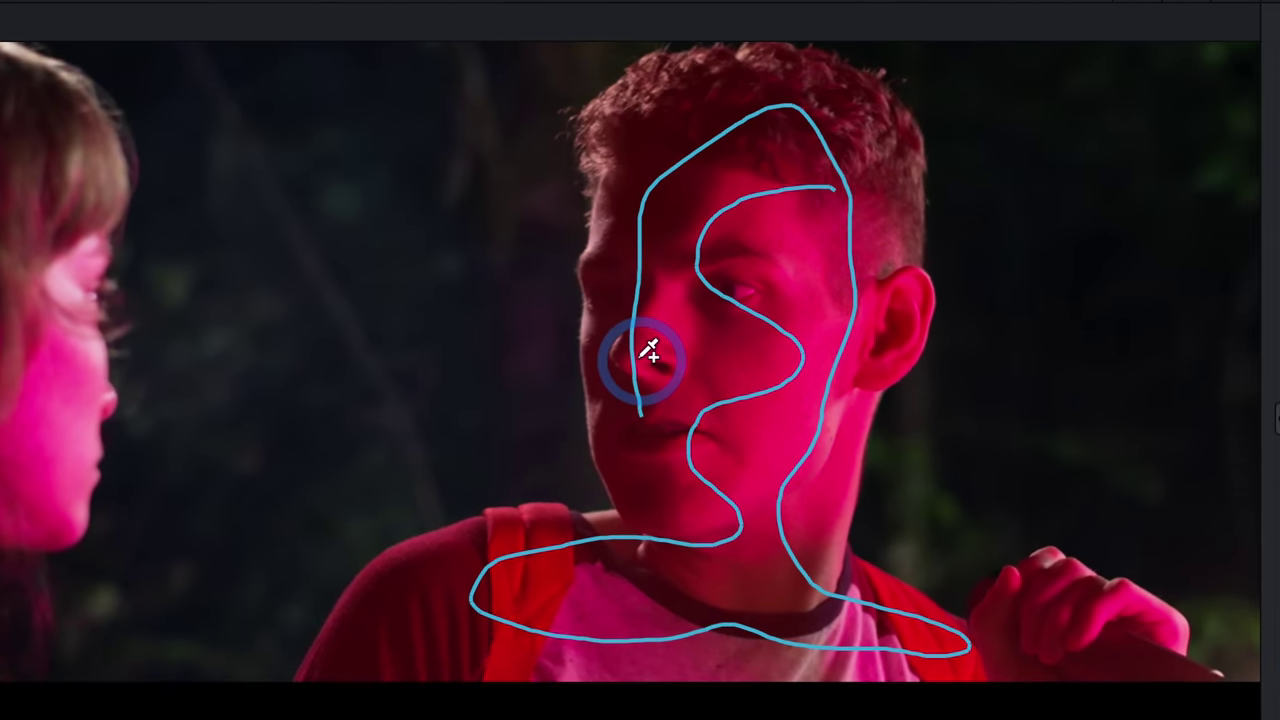
{"action": "left_click", "coordinate": [734, 511]}
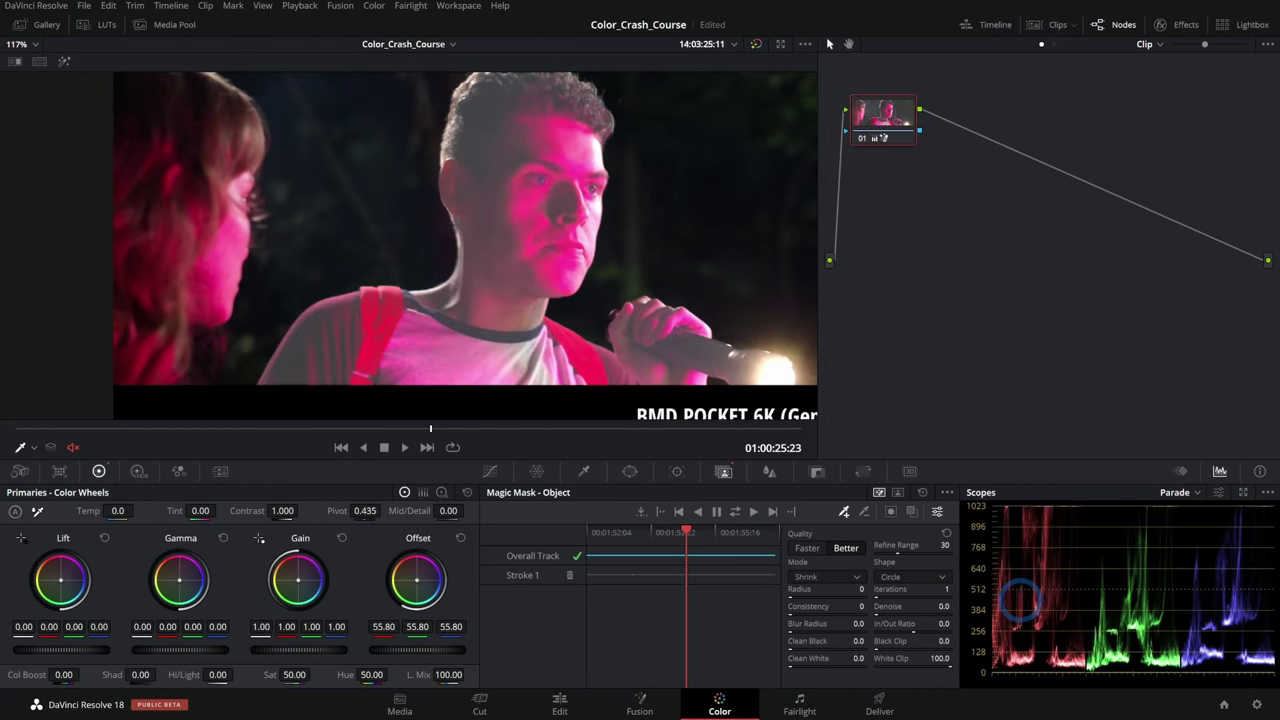
- Raise the Offset of the masked man to 67.55 and scrub through the clip to check the tracked mask
{"action": "left_click_drag", "start_coordinate": [1020, 600], "coordinate": [1262, 548]}
{"action": "left_click_drag", "start_coordinate": [486, 241], "coordinate": [487, 295]}
{"action": "left_click_drag", "start_coordinate": [40, 428], "coordinate": [202, 428]}
{"action": "left_click", "coordinate": [660, 512]}
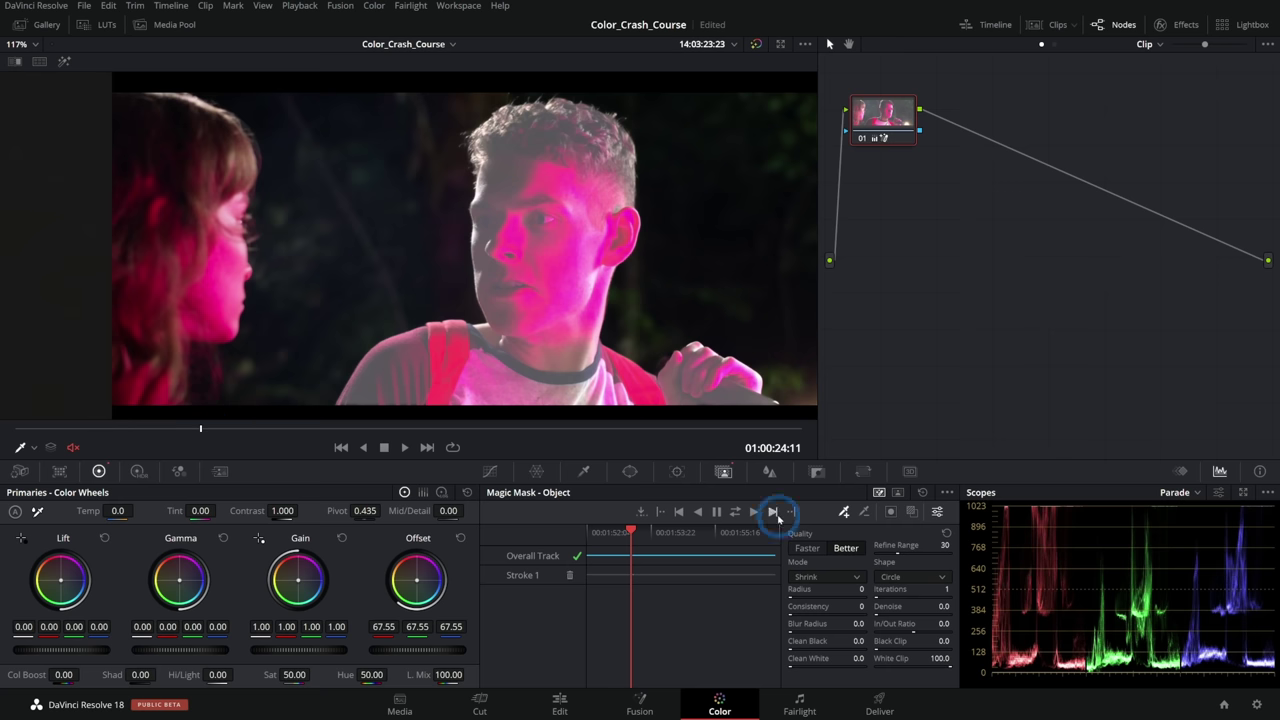
{"action": "left_click", "coordinate": [914, 520]}
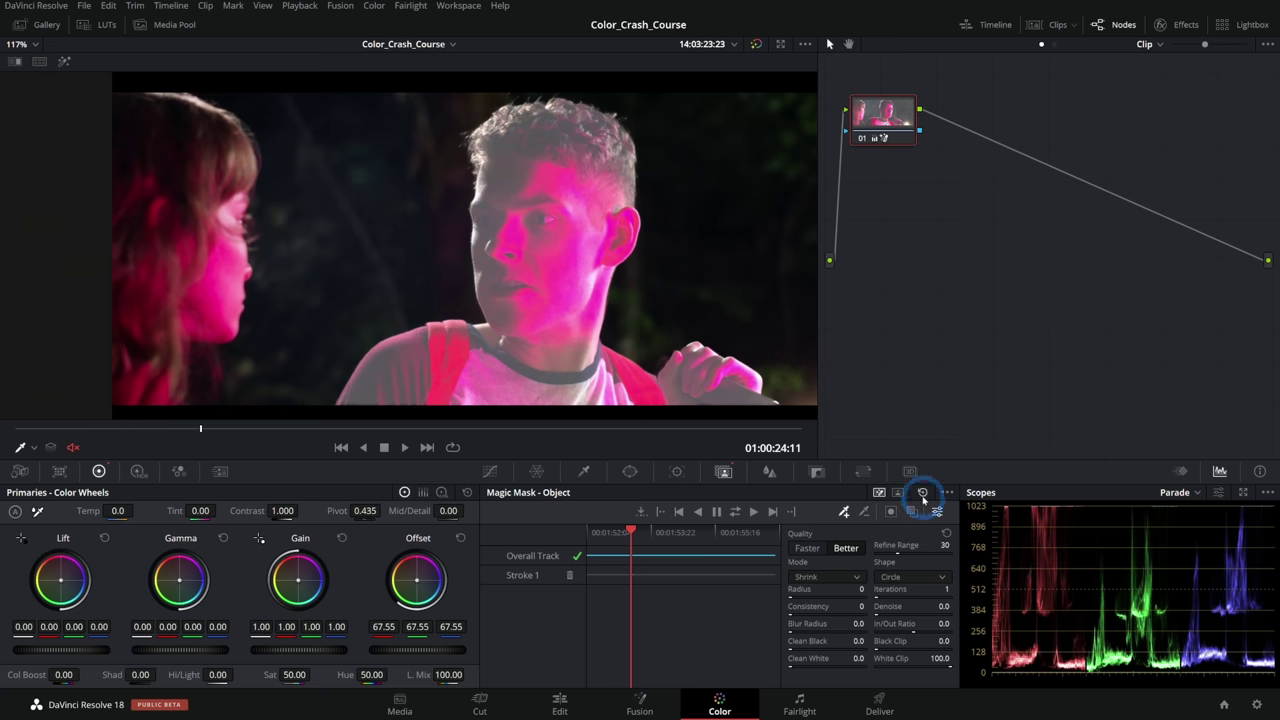
{"action": "left_click", "coordinate": [922, 493]}
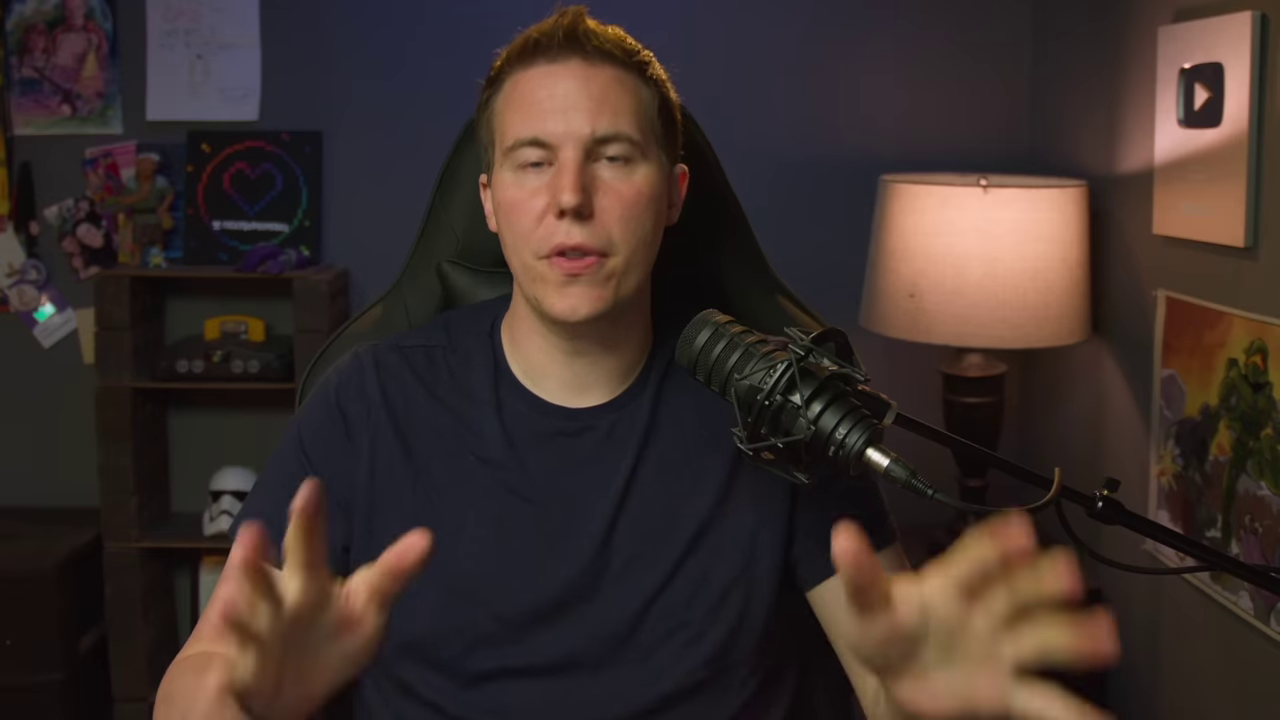